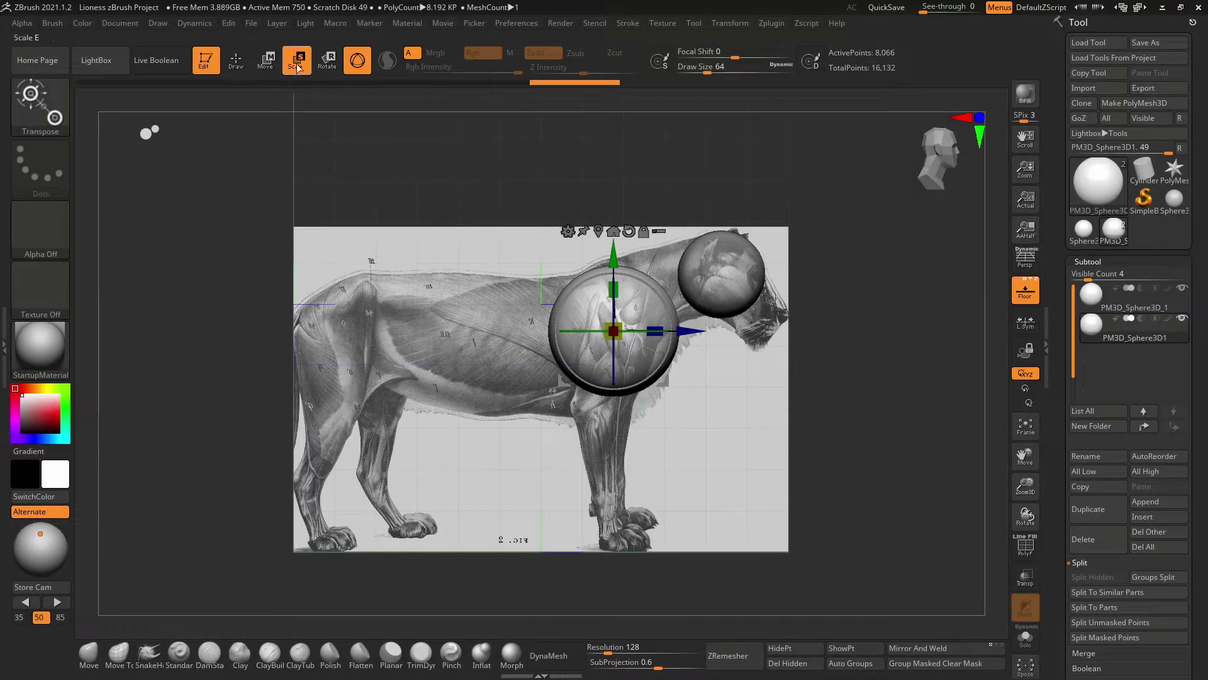
# Step: Stretch a sphere subtool from hip to shoulder into the elongated torso, viewed from the front
pyautogui.click(157, 23)
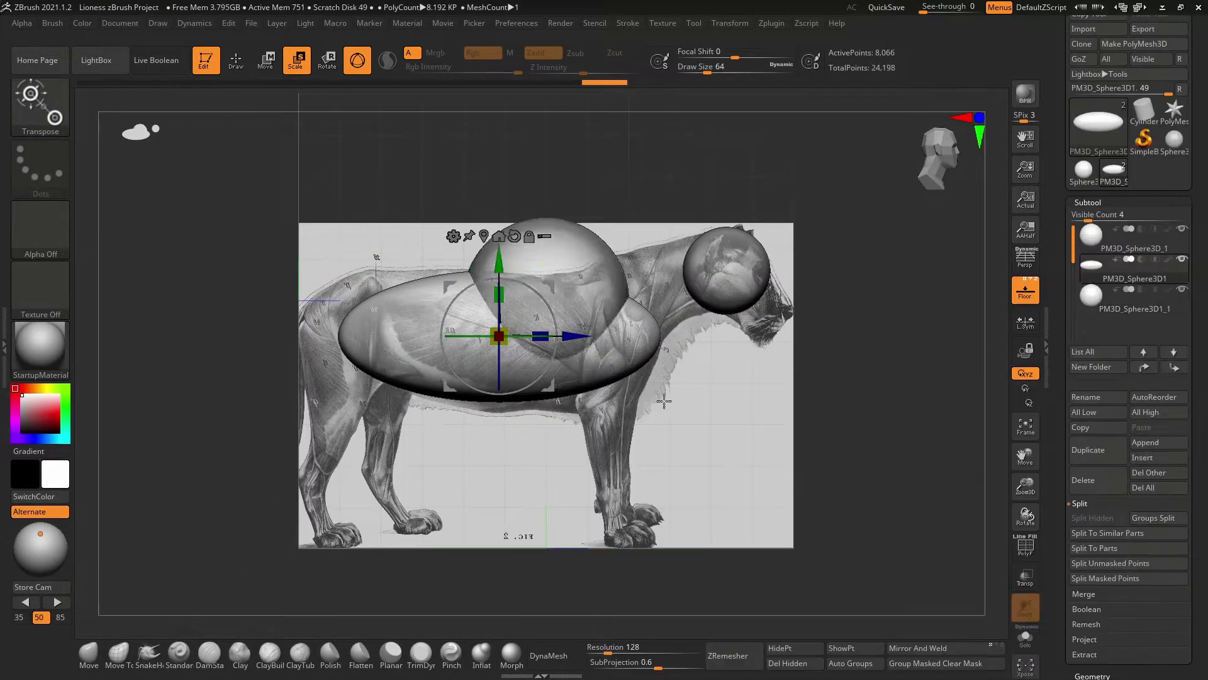
pyautogui.moveTo(436, 338); pyautogui.dragTo(691, 305)
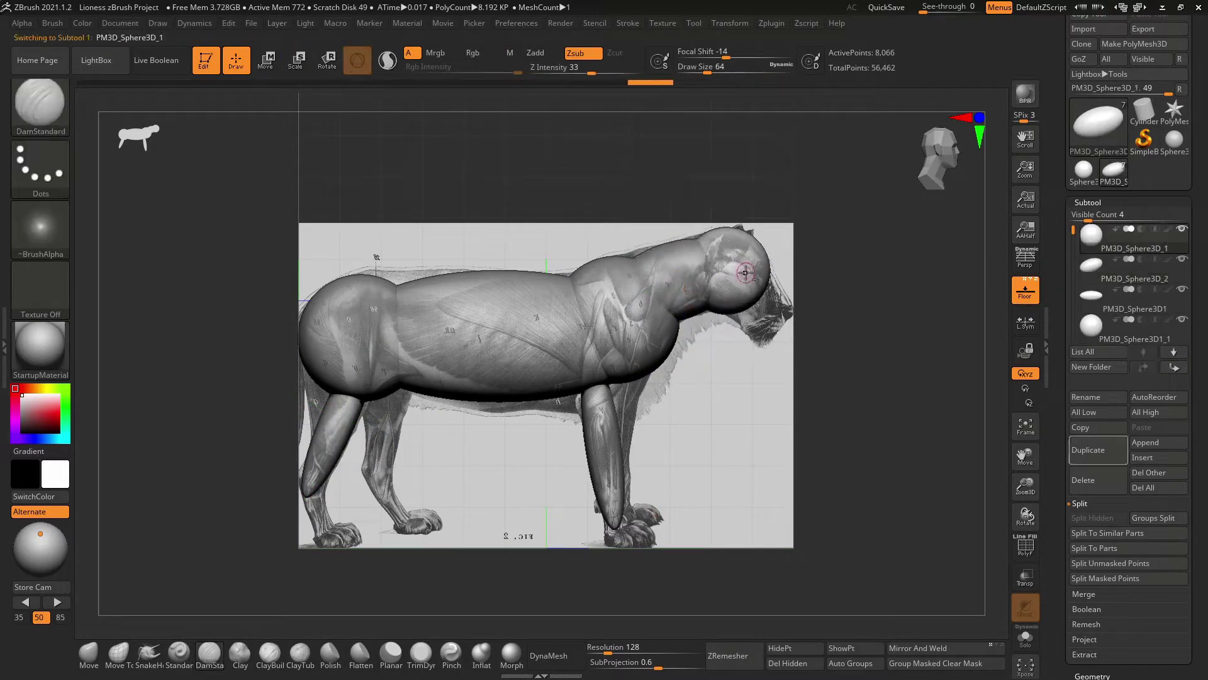
pyautogui.moveTo(743, 267); pyautogui.dragTo(808, 351)
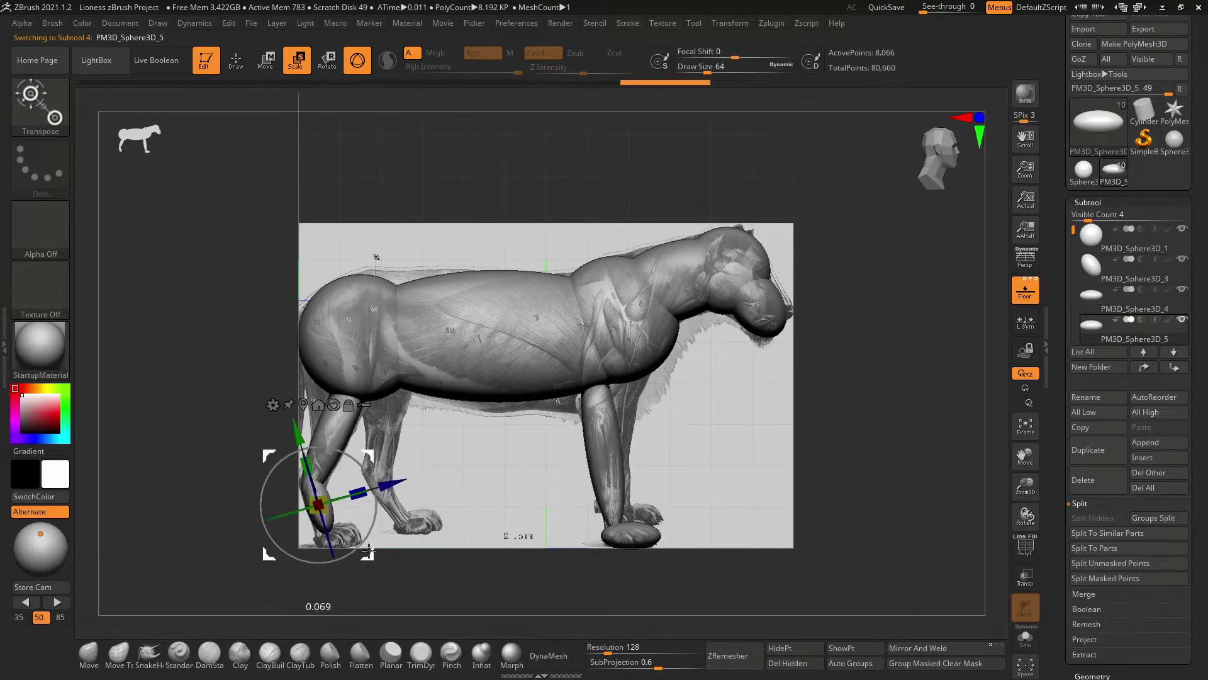
pyautogui.keyDown('shift'); pyautogui.moveTo(776, 476); pyautogui.dragTo(597, 540); pyautogui.keyUp('shift')
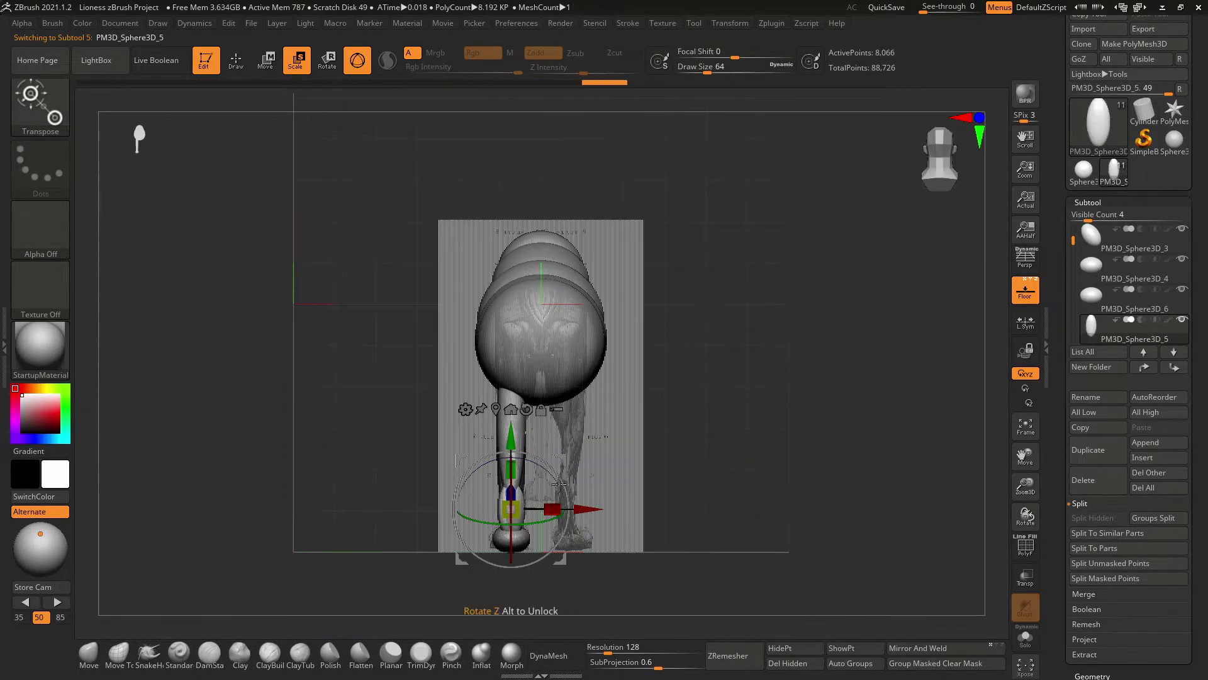
pyautogui.keyDown('shift'); pyautogui.moveTo(558, 484); pyautogui.dragTo(693, 504); pyautogui.keyUp('shift')
# Step: Store the front view as a named camera view and bring up the Subtool merge options
pyautogui.click(38, 586)
pyautogui.write('To')
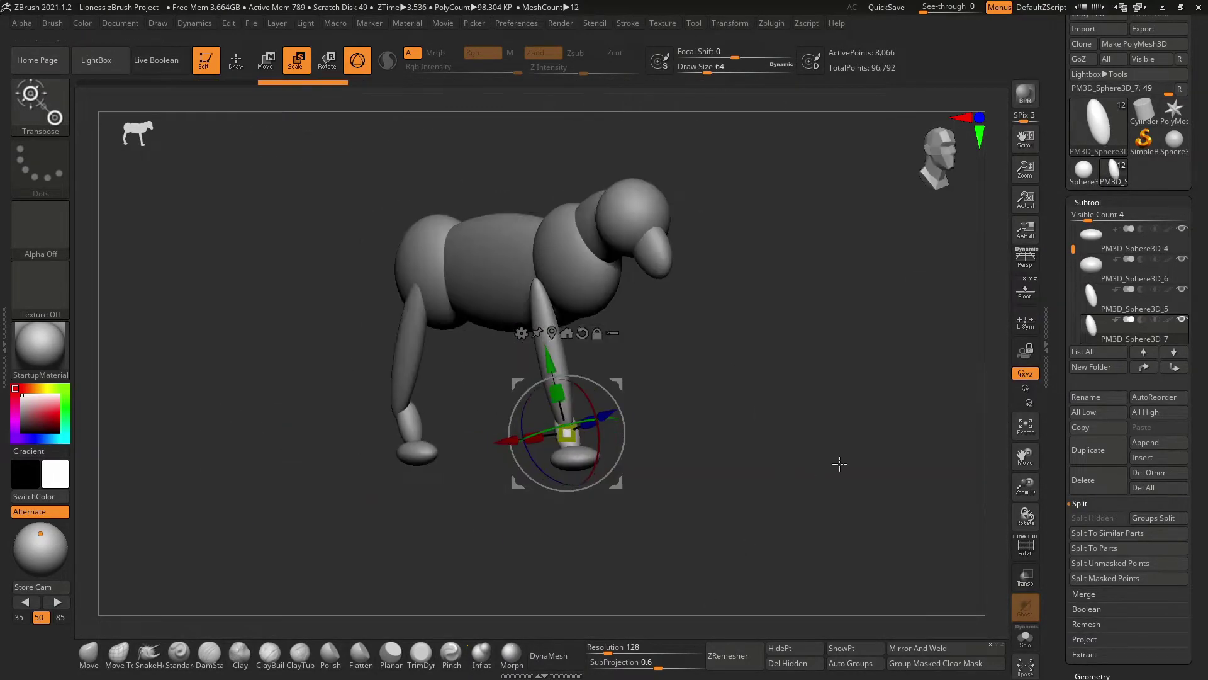
pyautogui.click(1088, 593)
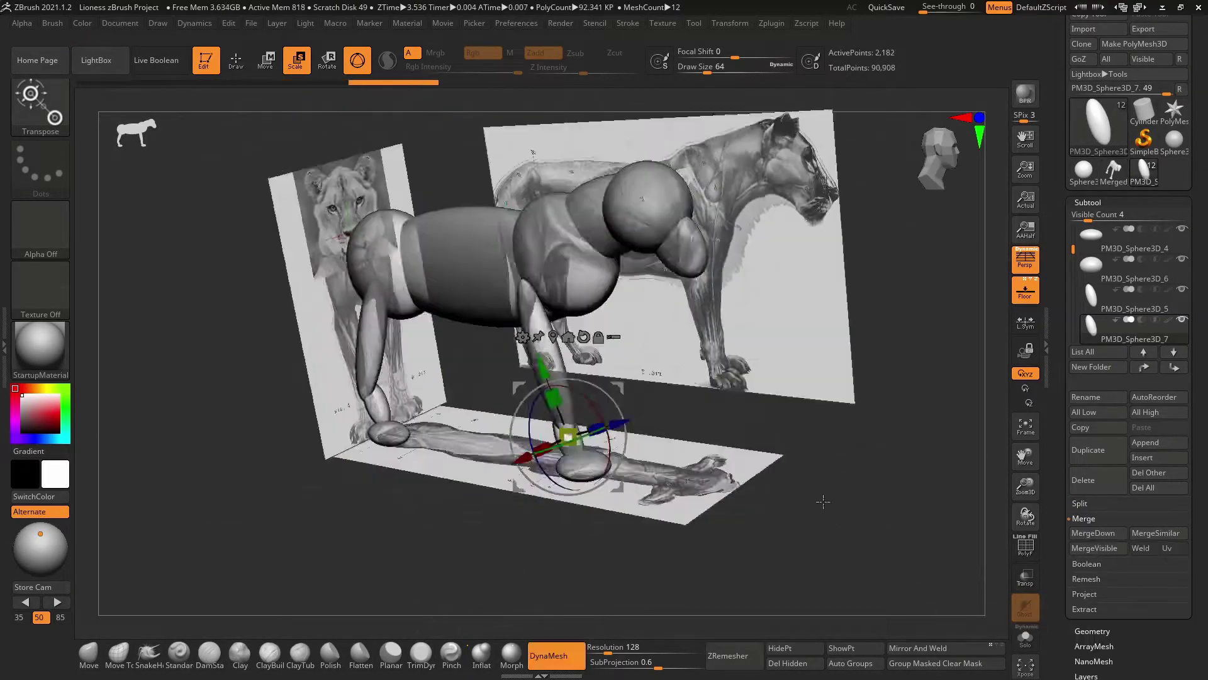
# Step: MergeDown the sphere subtools into one mesh and enlarge the Move brush
pyautogui.click(1098, 533)
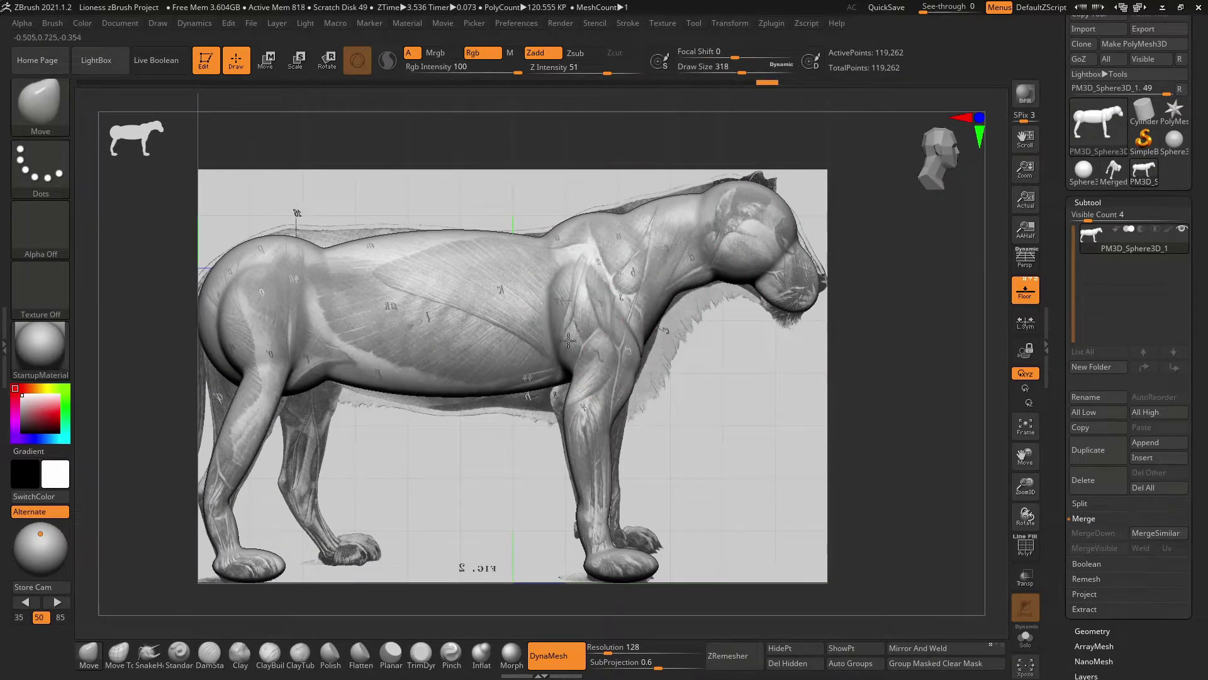
pyautogui.press('space')
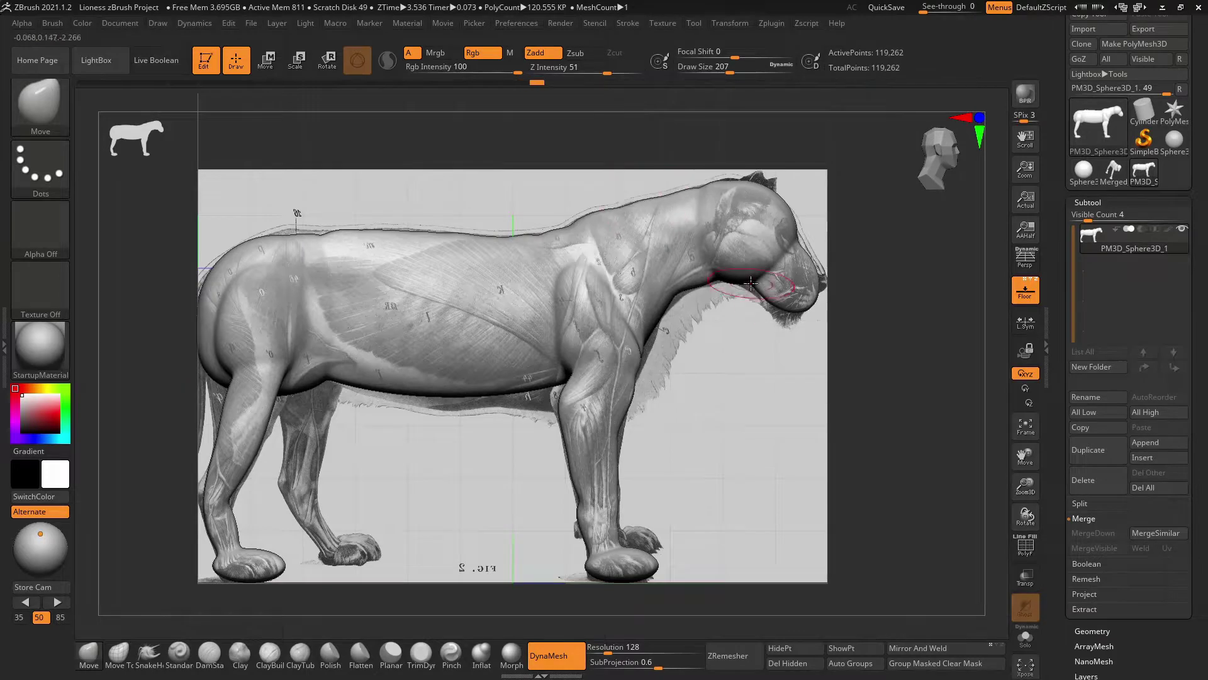
pyautogui.moveTo(252, 481)
pyautogui.keyDown('alt'); pyautogui.mouseDown()
pyautogui.moveTo(399, 462)
pyautogui.moveTo(371, 462)
pyautogui.mouseUp(); pyautogui.keyUp('alt')
pyautogui.press('space')
# Step: Recentre the front view and push the silhouette with a 351-size Move brush
pyautogui.moveTo(390, 591); pyautogui.dragTo(590, 271)
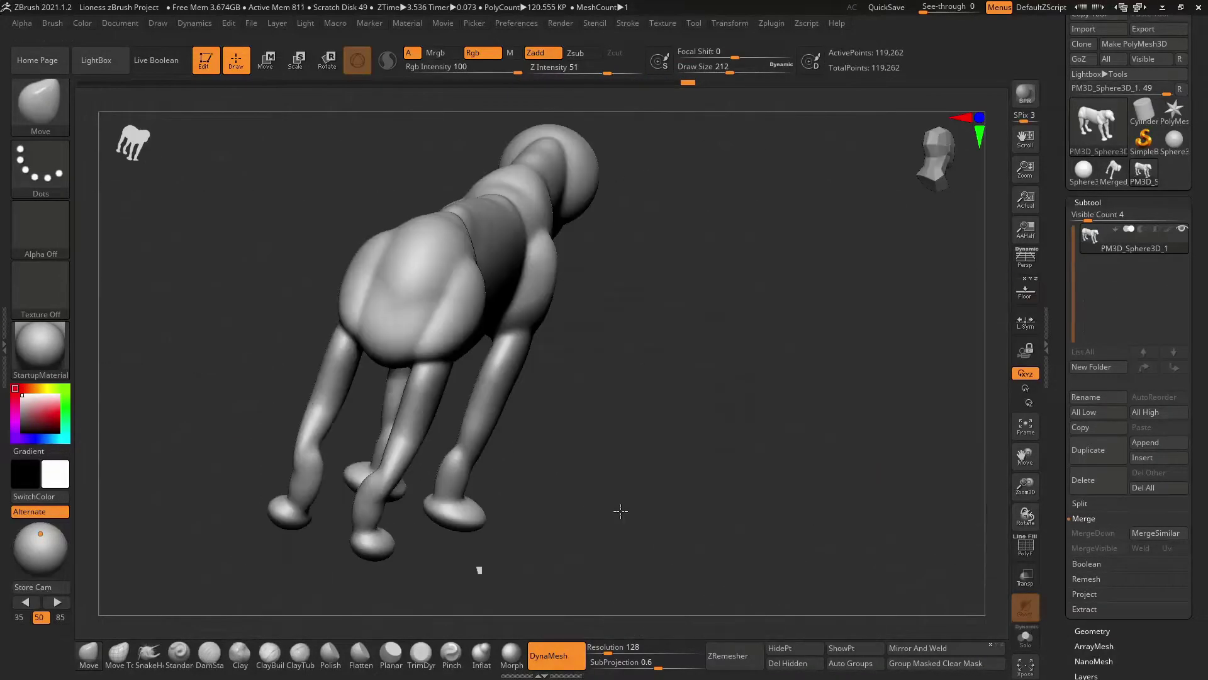
pyautogui.moveTo(679, 107); pyautogui.dragTo(552, 434)
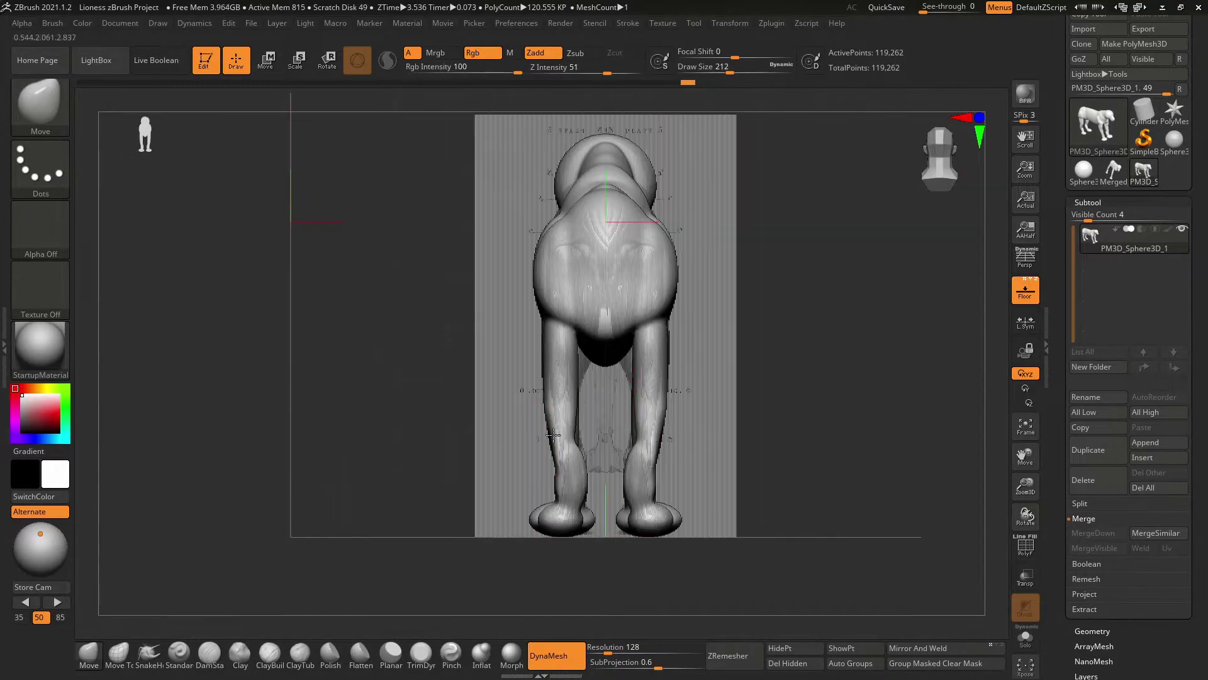
pyautogui.press('space')
pyautogui.moveTo(602, 352); pyautogui.dragTo(618, 353)
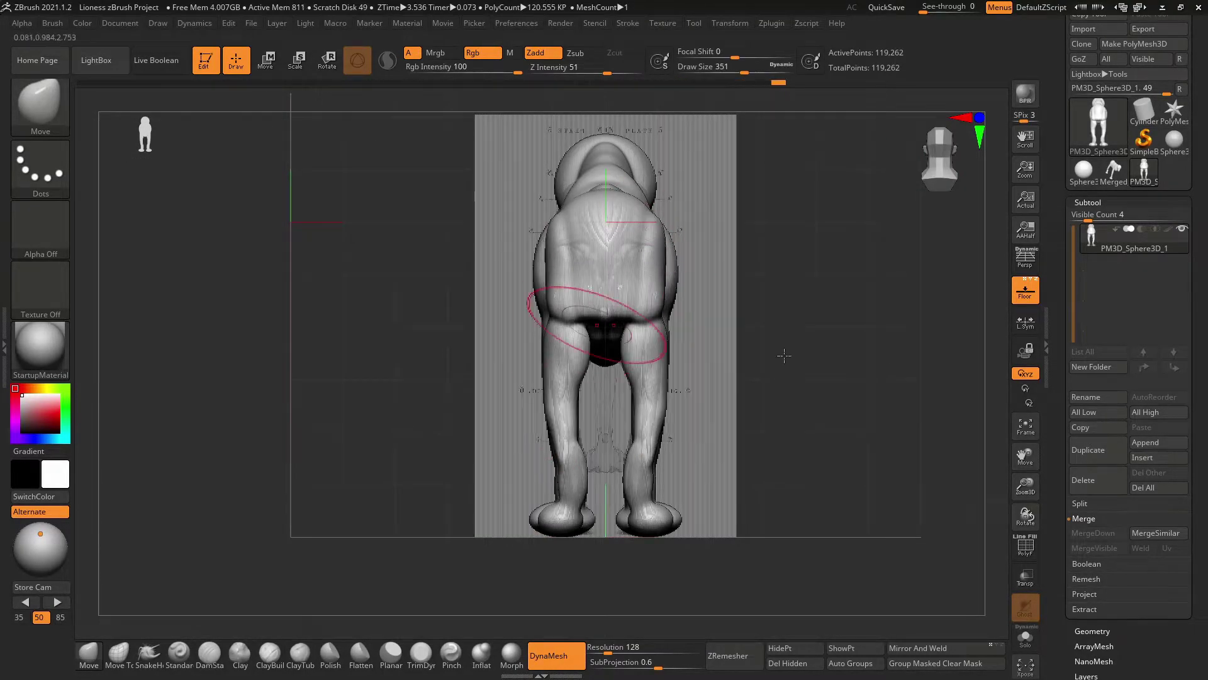
pyautogui.moveTo(784, 355)
pyautogui.mouseDown()
pyautogui.moveTo(596, 333)
pyautogui.moveTo(930, 148)
pyautogui.moveTo(797, 215)
pyautogui.mouseUp()
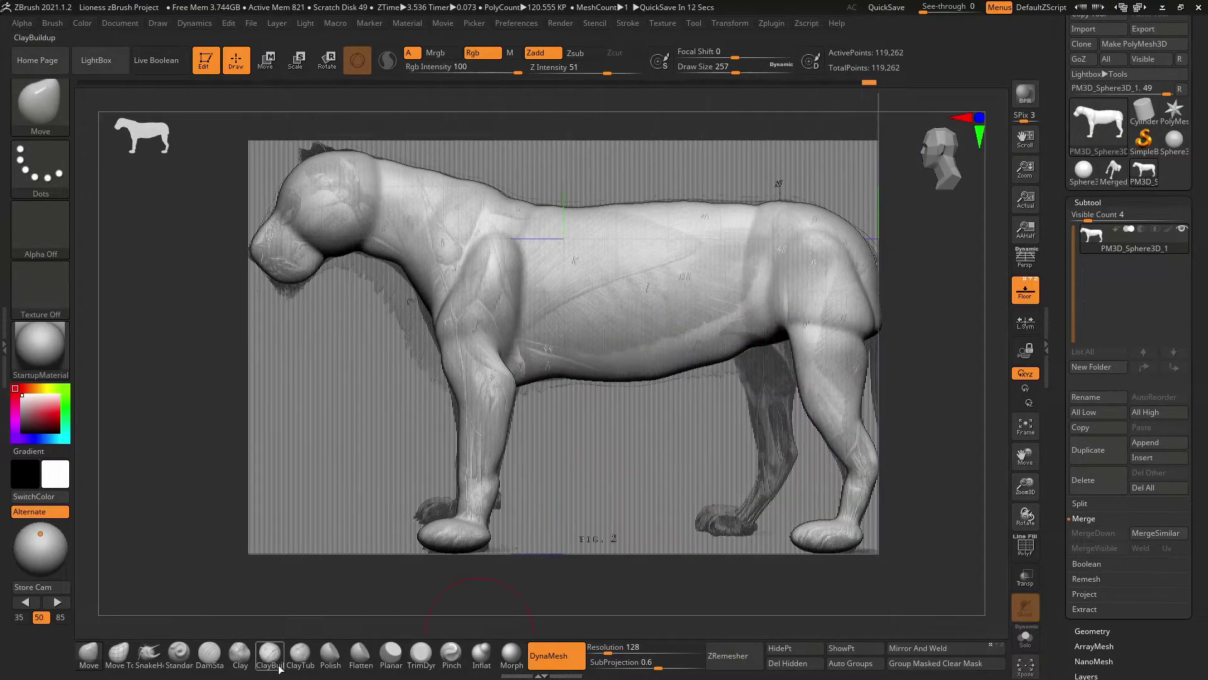
# Step: Build up leg and shoulder muscle with Move Topological and ClayBuildup brushes
pyautogui.moveTo(799, 353)
pyautogui.mouseDown()
pyautogui.moveTo(920, 158)
pyautogui.moveTo(742, 286)
pyautogui.moveTo(802, 261)
pyautogui.moveTo(818, 386)
pyautogui.moveTo(742, 302)
pyautogui.moveTo(801, 383)
pyautogui.moveTo(852, 286)
pyautogui.moveTo(714, 283)
pyautogui.moveTo(720, 398)
pyautogui.moveTo(804, 480)
pyautogui.moveTo(510, 533)
pyautogui.mouseUp()
pyautogui.press('b')
pyautogui.press('m')
pyautogui.press('t')
pyautogui.press('b')
pyautogui.press('c')
pyautogui.press('b')
pyautogui.press('f')
pyautogui.moveTo(941, 157)
pyautogui.mouseDown()
pyautogui.moveTo(818, 284)
pyautogui.moveTo(810, 460)
pyautogui.moveTo(566, 315)
pyautogui.moveTo(497, 304)
pyautogui.mouseUp()
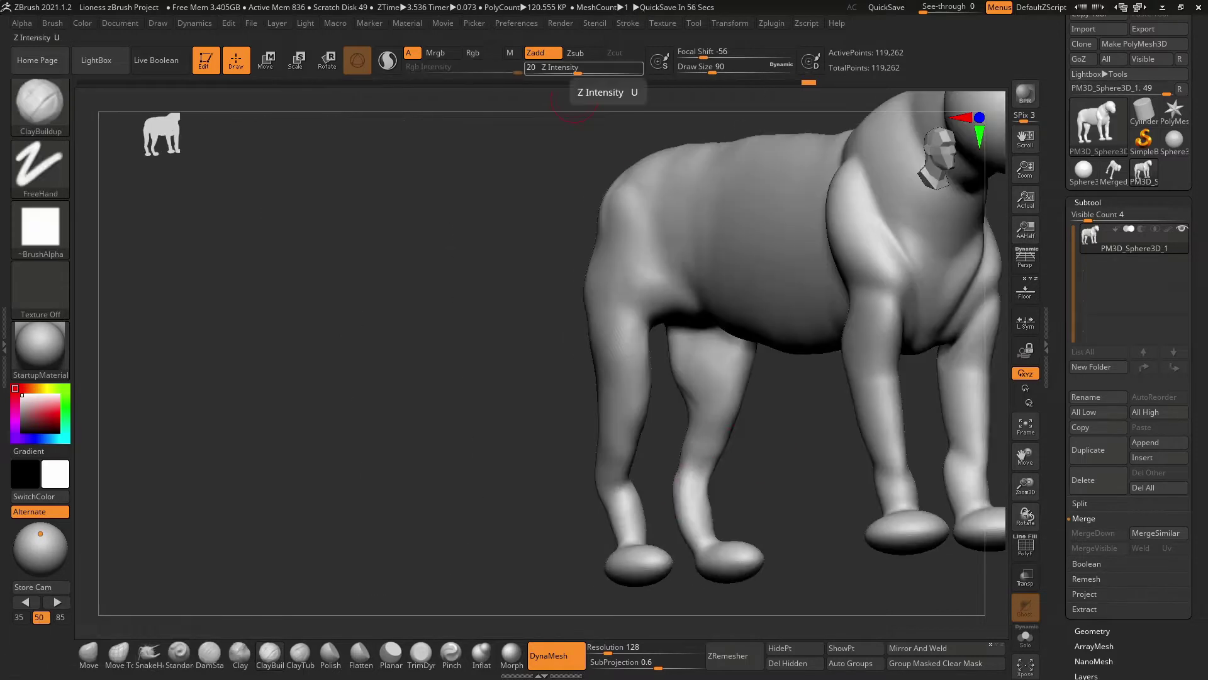
pyautogui.moveTo(574, 107)
pyautogui.mouseDown()
pyautogui.moveTo(804, 472)
pyautogui.moveTo(681, 249)
pyautogui.mouseUp()
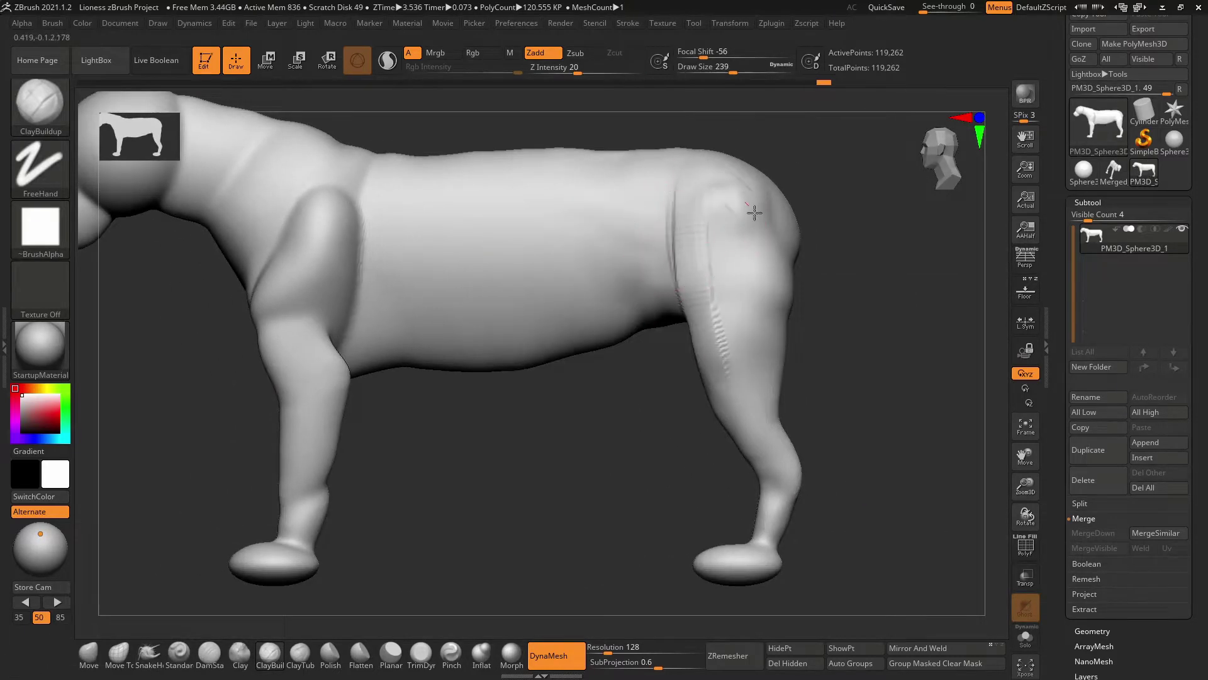
pyautogui.moveTo(740, 180)
pyautogui.mouseDown()
pyautogui.moveTo(723, 167)
pyautogui.moveTo(829, 441)
pyautogui.moveTo(695, 499)
pyautogui.moveTo(809, 480)
pyautogui.moveTo(742, 286)
pyautogui.moveTo(775, 299)
pyautogui.moveTo(839, 518)
pyautogui.moveTo(771, 467)
pyautogui.moveTo(895, 558)
pyautogui.moveTo(850, 402)
pyautogui.moveTo(654, 233)
pyautogui.moveTo(764, 404)
pyautogui.moveTo(939, 148)
pyautogui.moveTo(770, 394)
pyautogui.moveTo(852, 512)
pyautogui.moveTo(836, 356)
pyautogui.moveTo(829, 547)
pyautogui.moveTo(806, 348)
pyautogui.moveTo(699, 418)
pyautogui.moveTo(604, 304)
pyautogui.moveTo(750, 272)
pyautogui.moveTo(769, 299)
pyautogui.moveTo(683, 396)
pyautogui.moveTo(801, 439)
pyautogui.moveTo(726, 296)
pyautogui.moveTo(810, 310)
pyautogui.moveTo(701, 318)
pyautogui.moveTo(606, 497)
pyautogui.moveTo(550, 486)
pyautogui.moveTo(828, 440)
pyautogui.moveTo(755, 440)
pyautogui.moveTo(610, 403)
pyautogui.moveTo(855, 259)
pyautogui.moveTo(763, 526)
pyautogui.moveTo(629, 471)
pyautogui.moveTo(568, 430)
pyautogui.moveTo(934, 413)
pyautogui.moveTo(827, 392)
pyautogui.moveTo(758, 438)
pyautogui.moveTo(642, 433)
pyautogui.moveTo(626, 458)
pyautogui.moveTo(875, 315)
pyautogui.moveTo(786, 361)
pyautogui.moveTo(906, 369)
pyautogui.moveTo(776, 354)
pyautogui.mouseUp()
# Step: Shape the haunches with Move Topological, checking front, rear and underside views
pyautogui.press('b')
pyautogui.press('m')
pyautogui.press('t')
pyautogui.moveTo(793, 223)
pyautogui.mouseDown()
pyautogui.moveTo(766, 418)
pyautogui.moveTo(747, 420)
pyautogui.mouseUp()
pyautogui.moveTo(832, 380); pyautogui.dragTo(728, 342)
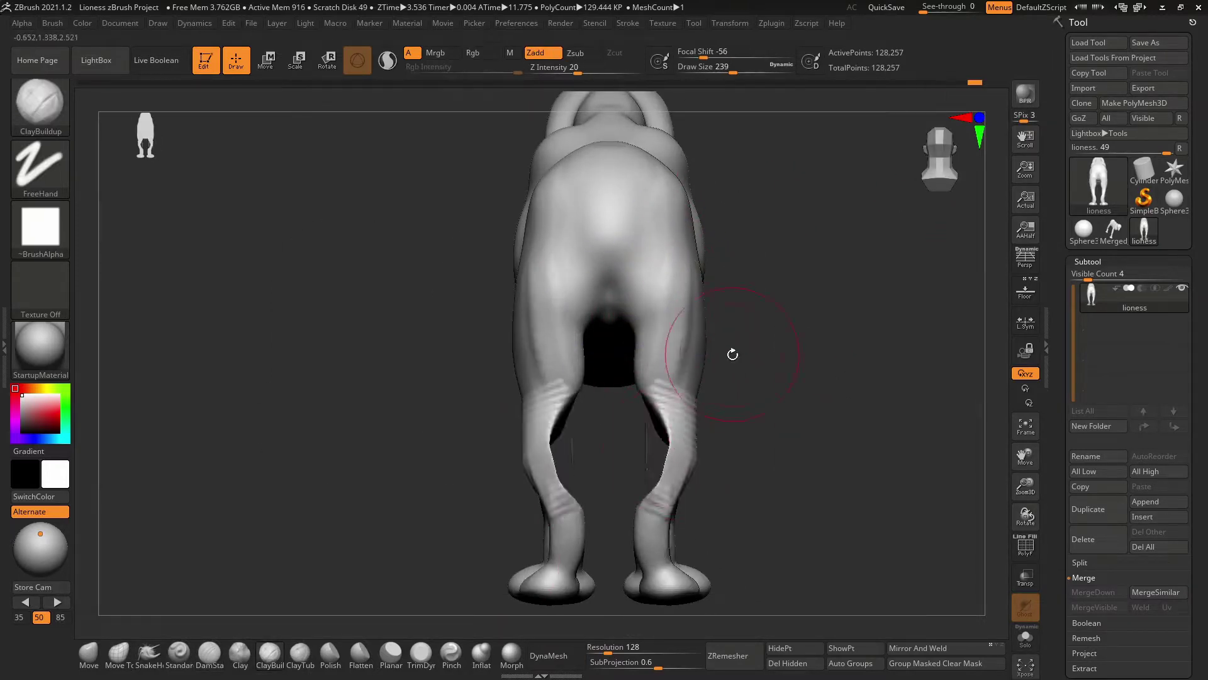
pyautogui.moveTo(732, 355)
pyautogui.mouseDown()
pyautogui.moveTo(782, 464)
pyautogui.moveTo(666, 491)
pyautogui.moveTo(803, 464)
pyautogui.mouseUp()
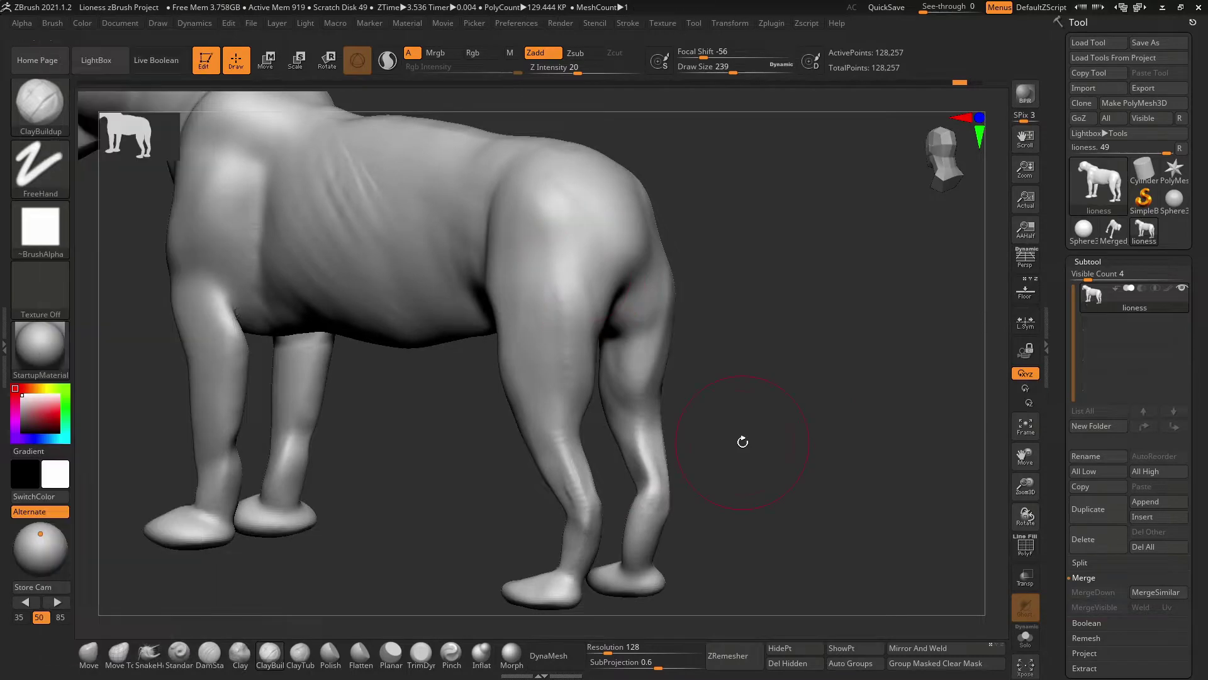
pyautogui.click(946, 178)
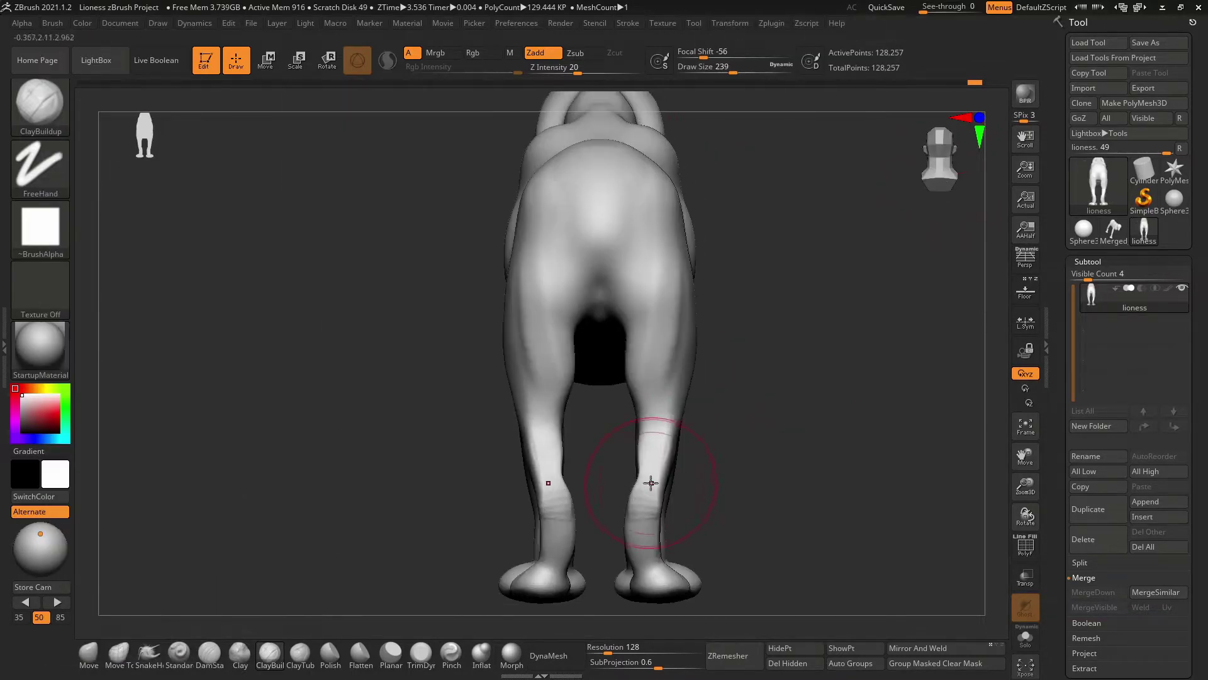
pyautogui.moveTo(680, 594); pyautogui.dragTo(574, 402)
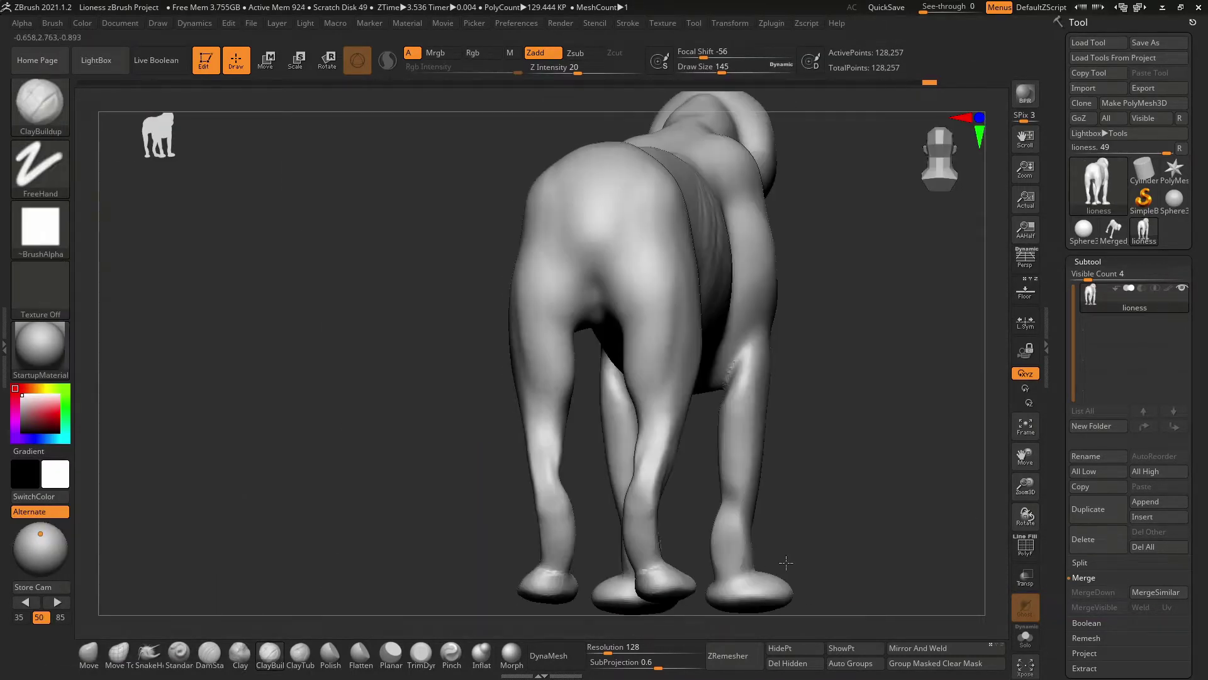
pyautogui.moveTo(777, 376)
pyautogui.mouseDown()
pyautogui.moveTo(615, 426)
pyautogui.moveTo(692, 441)
pyautogui.moveTo(795, 418)
pyautogui.moveTo(840, 460)
pyautogui.moveTo(683, 338)
pyautogui.moveTo(716, 454)
pyautogui.moveTo(812, 337)
pyautogui.moveTo(774, 512)
pyautogui.moveTo(837, 445)
pyautogui.moveTo(805, 571)
pyautogui.moveTo(930, 148)
pyautogui.moveTo(483, 576)
pyautogui.mouseUp()
pyautogui.press('b')
pyautogui.press('i')
pyautogui.press('n')
# Step: Show the floor references and match the top-down silhouette with a 372-size brush
pyautogui.hotkey('shift', 'p')
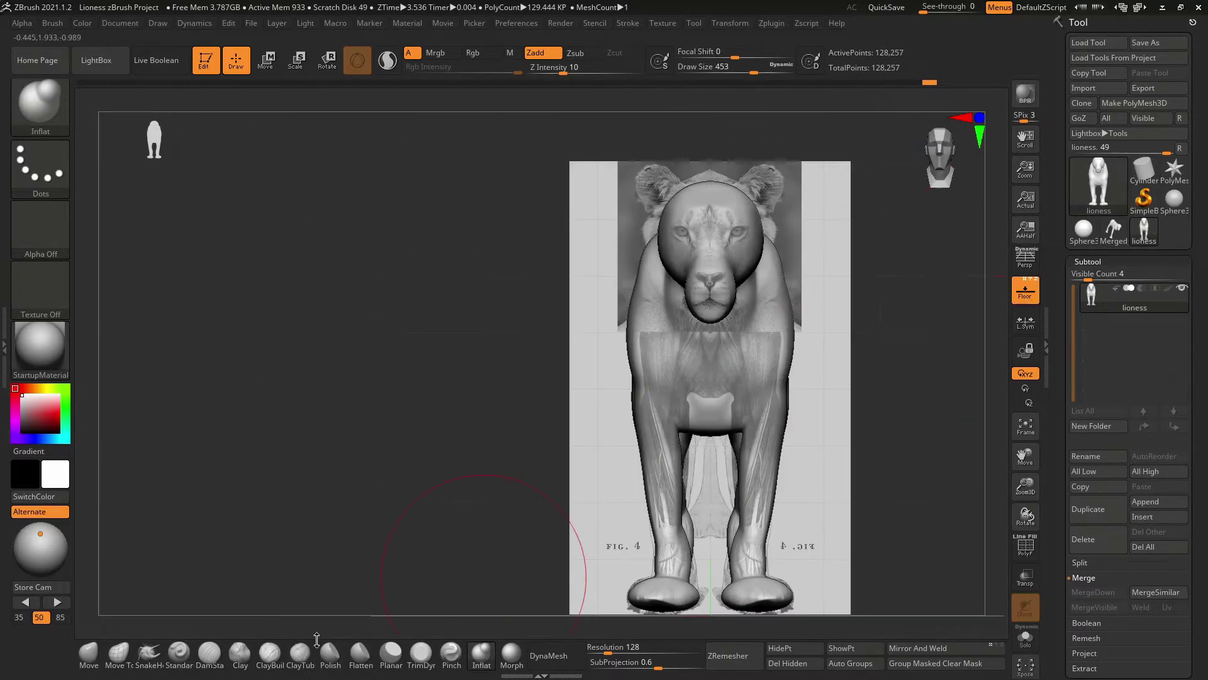
pyautogui.moveTo(765, 349)
pyautogui.keyDown('shift'); pyautogui.mouseDown()
pyautogui.moveTo(949, 391)
pyautogui.moveTo(565, 337)
pyautogui.mouseUp(); pyautogui.keyUp('shift')
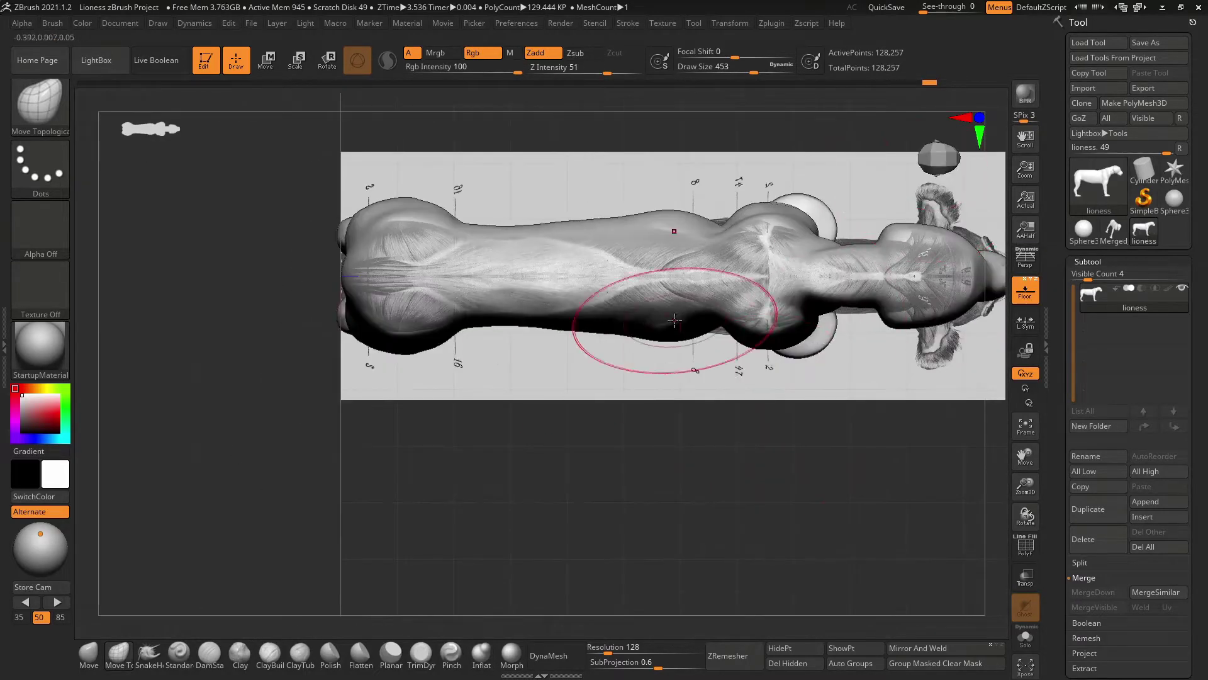
pyautogui.press('space')
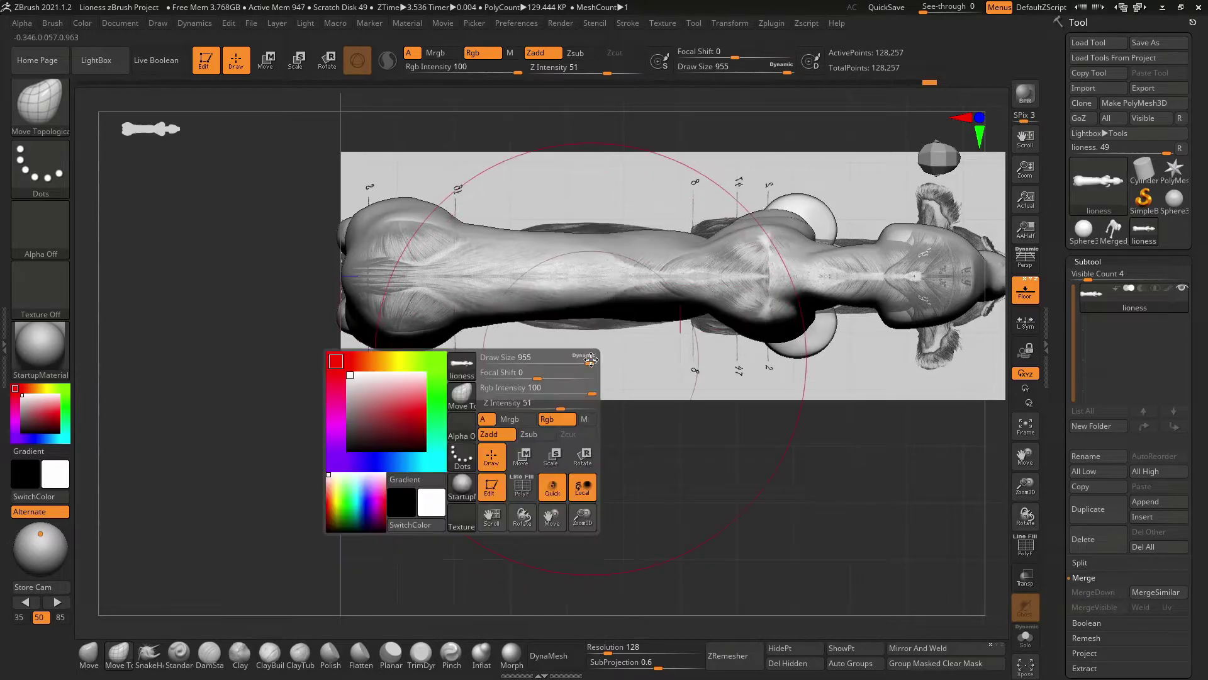
pyautogui.moveTo(554, 355); pyautogui.dragTo(504, 355)
pyautogui.keyDown('alt'); pyautogui.moveTo(1002, 295); pyautogui.dragTo(901, 294); pyautogui.keyUp('alt')
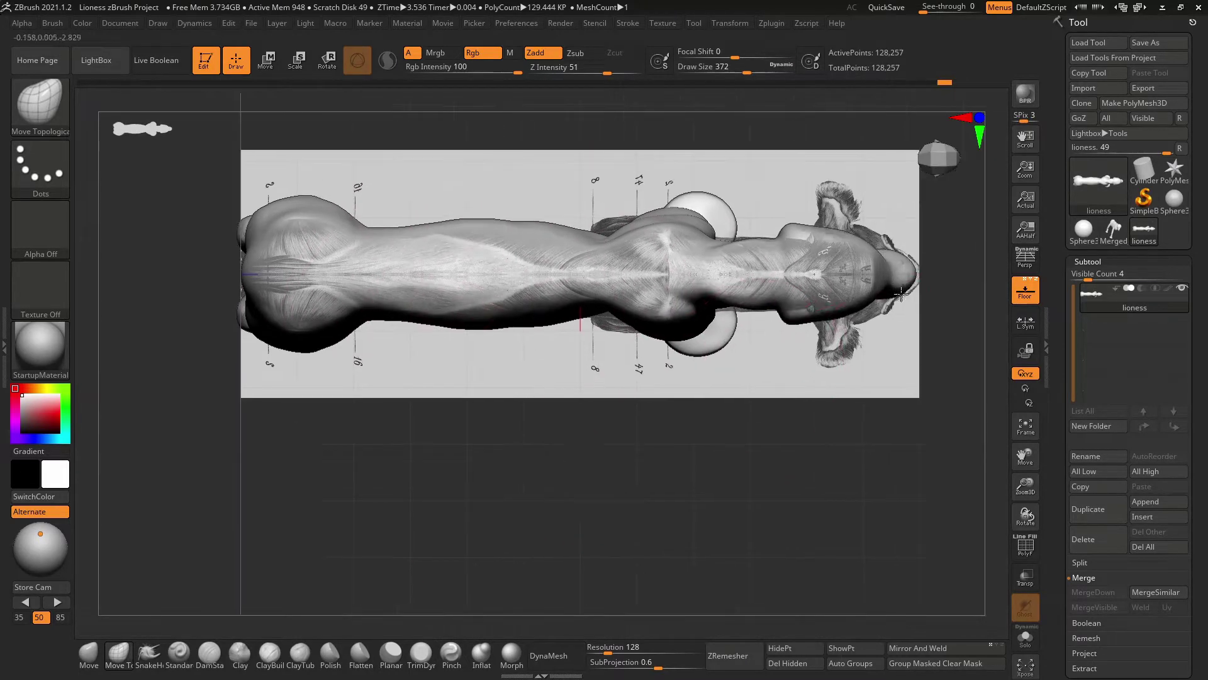
# Step: Refine the side silhouette with a 212-size brush, then hide the floor references
pyautogui.click(955, 143)
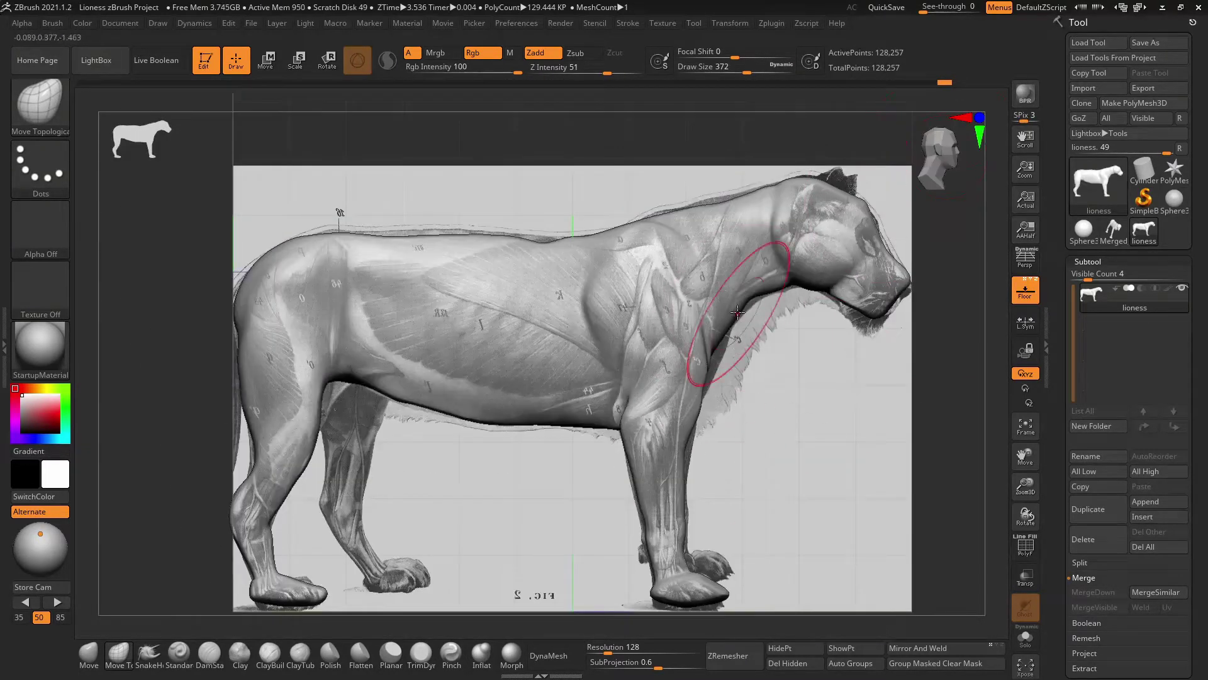
pyautogui.keyDown('alt'); pyautogui.moveTo(684, 556); pyautogui.dragTo(771, 206); pyautogui.keyUp('alt')
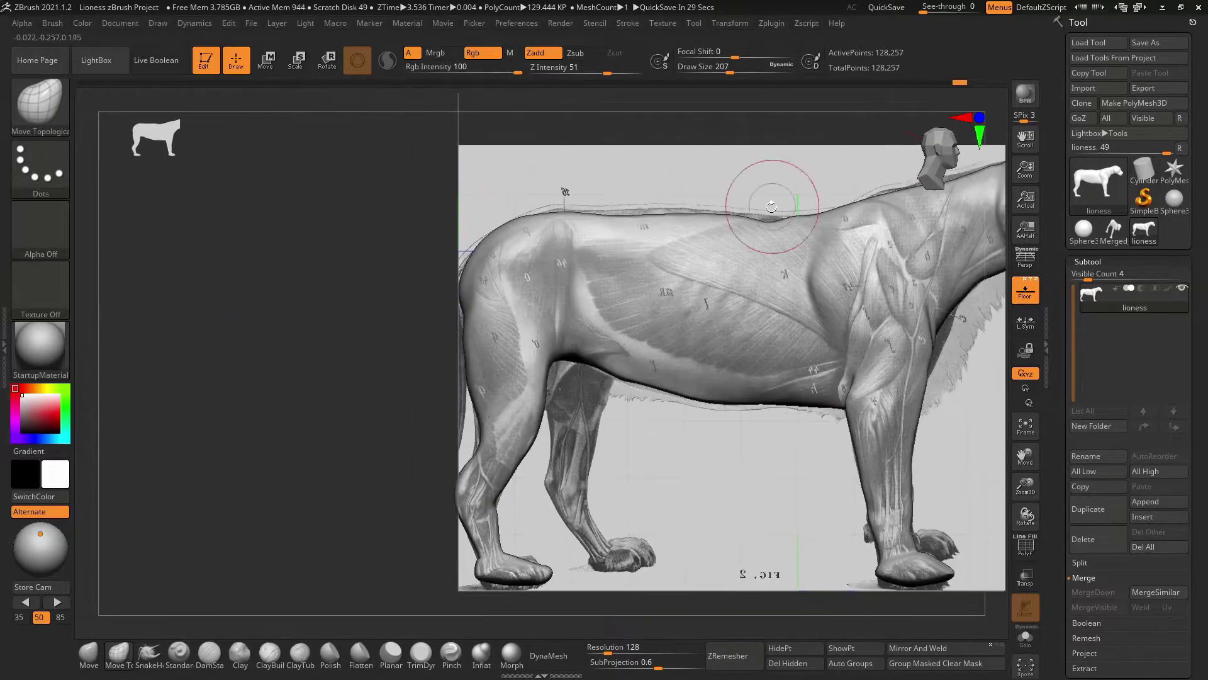
pyautogui.moveTo(476, 319)
pyautogui.keyDown('alt'); pyautogui.mouseDown()
pyautogui.moveTo(695, 471)
pyautogui.moveTo(540, 431)
pyautogui.mouseUp(); pyautogui.keyUp('alt')
pyautogui.rightClick(622, 369)
pyautogui.moveTo(661, 428); pyautogui.dragTo(525, 481)
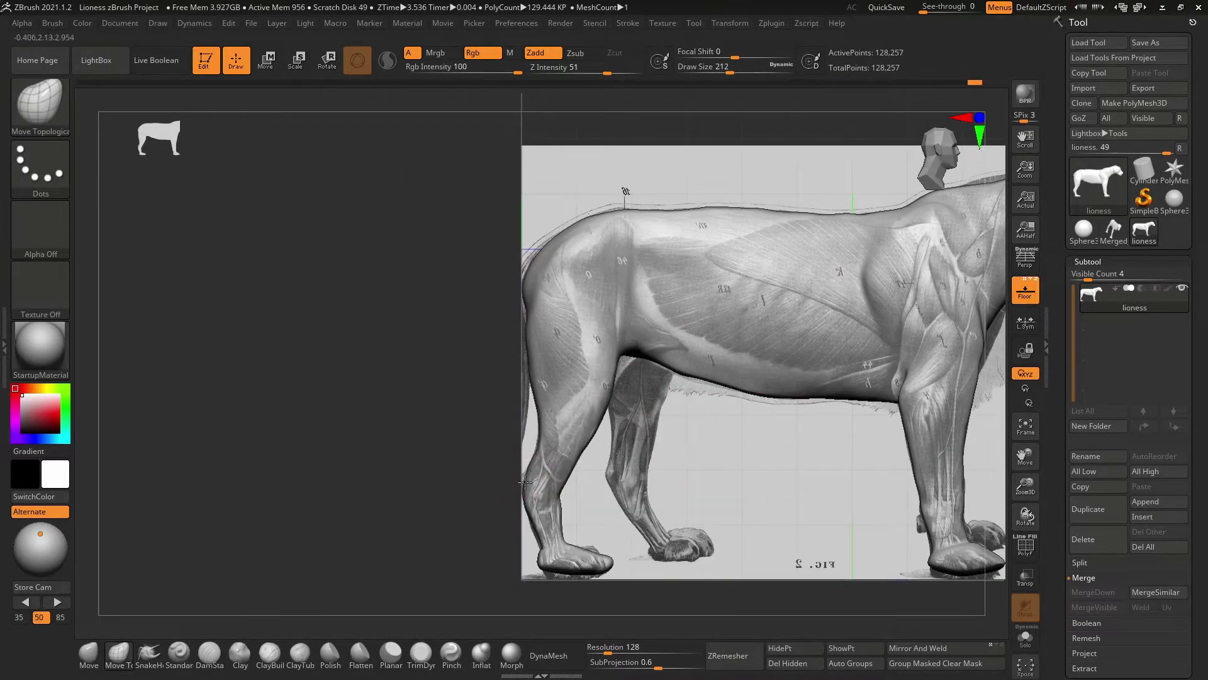
pyautogui.rightClick(558, 509)
pyautogui.moveTo(743, 458); pyautogui.dragTo(780, 458)
pyautogui.moveTo(729, 499)
pyautogui.mouseDown()
pyautogui.moveTo(862, 384)
pyautogui.moveTo(782, 362)
pyautogui.moveTo(821, 400)
pyautogui.mouseUp()
pyautogui.hotkey('shift', 'p')
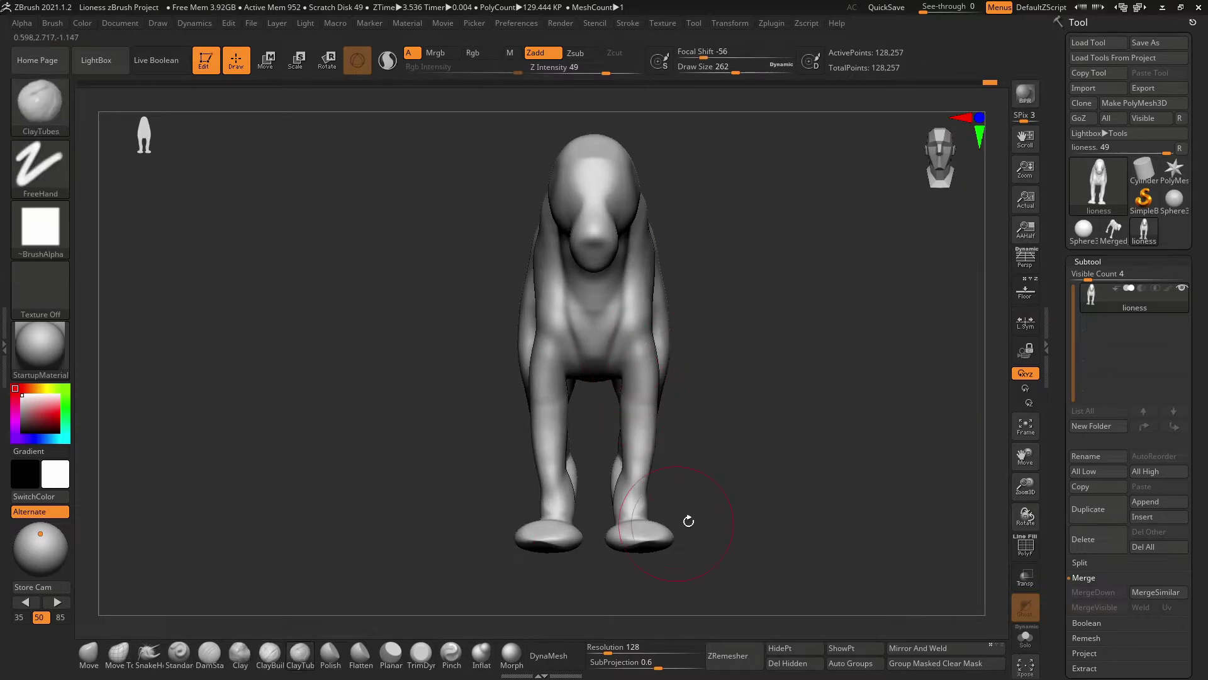
# Step: Inflate the lioness's chest and side, checking angled and straight side views
pyautogui.moveTo(689, 521); pyautogui.dragTo(655, 496)
pyautogui.click(119, 654)
pyautogui.moveTo(265, 609)
pyautogui.mouseDown()
pyautogui.moveTo(741, 358)
pyautogui.moveTo(738, 370)
pyautogui.mouseUp()
pyautogui.press('b')
pyautogui.press('c')
pyautogui.press('t')
pyautogui.press('b')
pyautogui.press('i')
pyautogui.press('n')
pyautogui.moveTo(606, 360)
pyautogui.mouseDown()
pyautogui.moveTo(574, 350)
pyautogui.moveTo(723, 589)
pyautogui.moveTo(621, 418)
pyautogui.moveTo(638, 274)
pyautogui.moveTo(836, 291)
pyautogui.moveTo(833, 443)
pyautogui.moveTo(786, 462)
pyautogui.mouseUp()
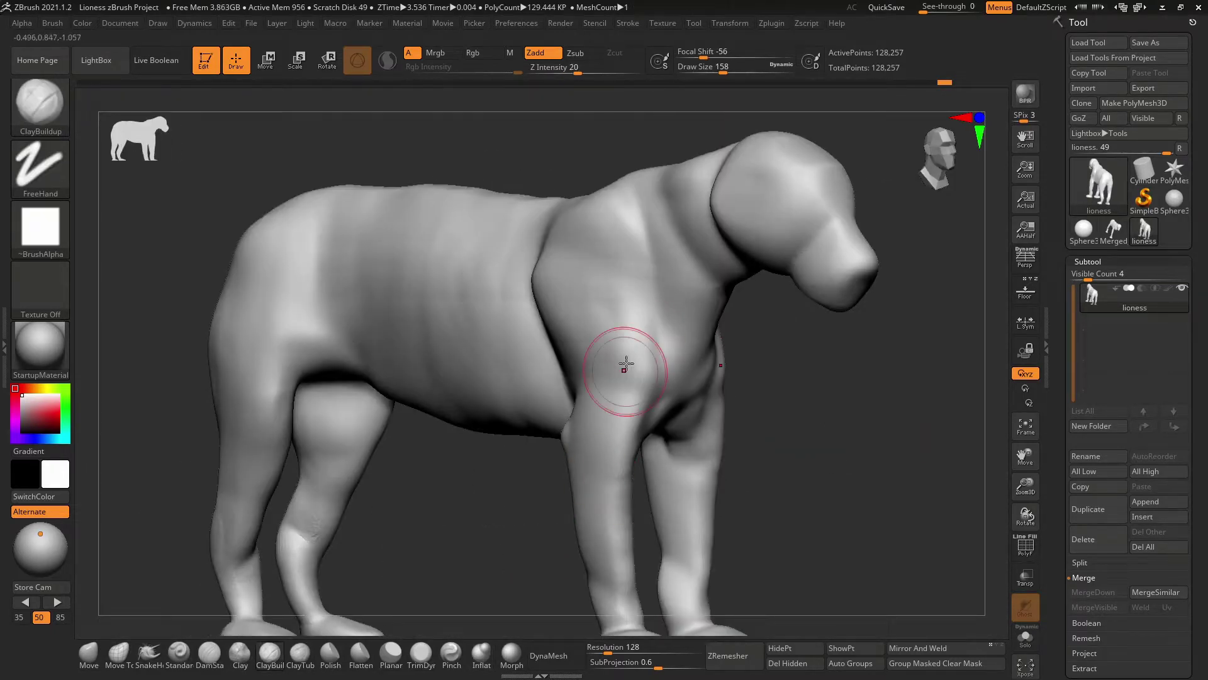
pyautogui.moveTo(626, 363)
pyautogui.mouseDown()
pyautogui.moveTo(868, 493)
pyautogui.moveTo(798, 393)
pyautogui.moveTo(912, 448)
pyautogui.moveTo(753, 344)
pyautogui.moveTo(758, 290)
pyautogui.moveTo(651, 217)
pyautogui.mouseUp()
pyautogui.moveTo(667, 263)
pyautogui.mouseDown()
pyautogui.moveTo(817, 286)
pyautogui.moveTo(812, 475)
pyautogui.moveTo(693, 315)
pyautogui.moveTo(543, 253)
pyautogui.moveTo(823, 439)
pyautogui.moveTo(823, 521)
pyautogui.moveTo(822, 480)
pyautogui.moveTo(594, 473)
pyautogui.moveTo(828, 523)
pyautogui.moveTo(672, 392)
pyautogui.mouseUp()
# Step: Build up the shoulder, foreleg and flank with ClayTubes and detail the paw underside
pyautogui.press('b')
pyautogui.press('c')
pyautogui.press('t')
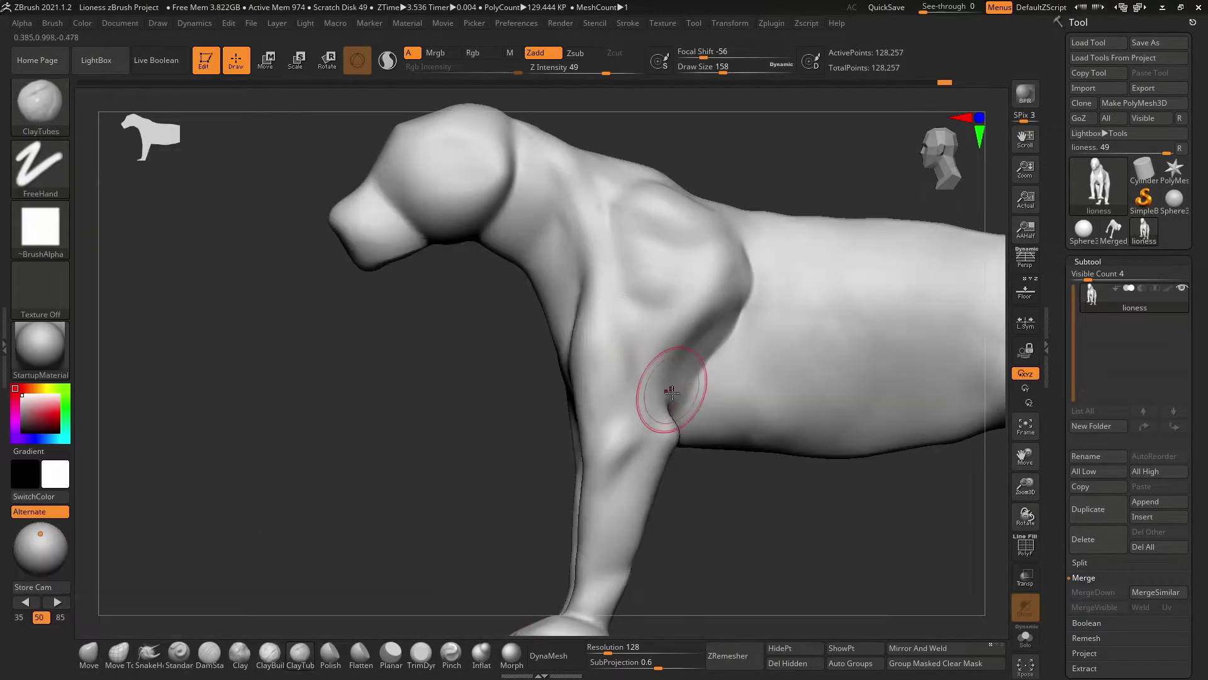
pyautogui.moveTo(664, 323)
pyautogui.mouseDown()
pyautogui.moveTo(742, 440)
pyautogui.moveTo(809, 504)
pyautogui.moveTo(917, 217)
pyautogui.moveTo(763, 531)
pyautogui.mouseUp()
pyautogui.moveTo(646, 287); pyautogui.dragTo(626, 221)
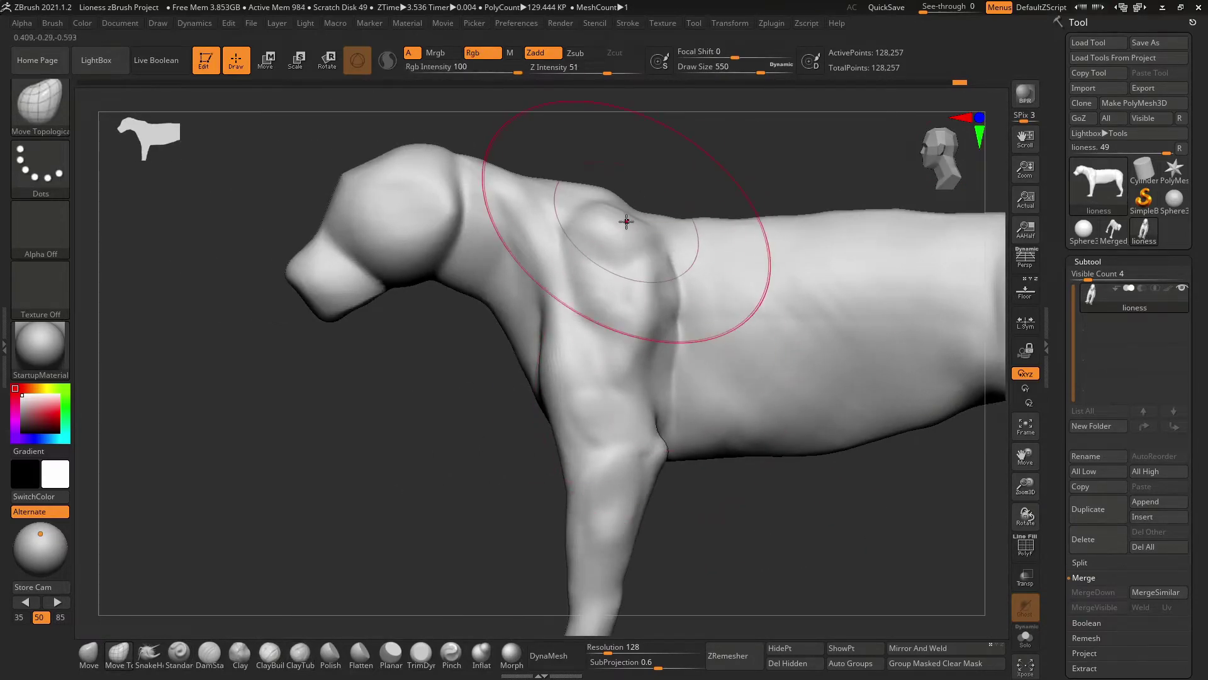
pyautogui.moveTo(715, 344)
pyautogui.mouseDown()
pyautogui.moveTo(566, 352)
pyautogui.moveTo(651, 246)
pyautogui.moveTo(724, 490)
pyautogui.moveTo(785, 400)
pyautogui.moveTo(678, 255)
pyautogui.mouseUp()
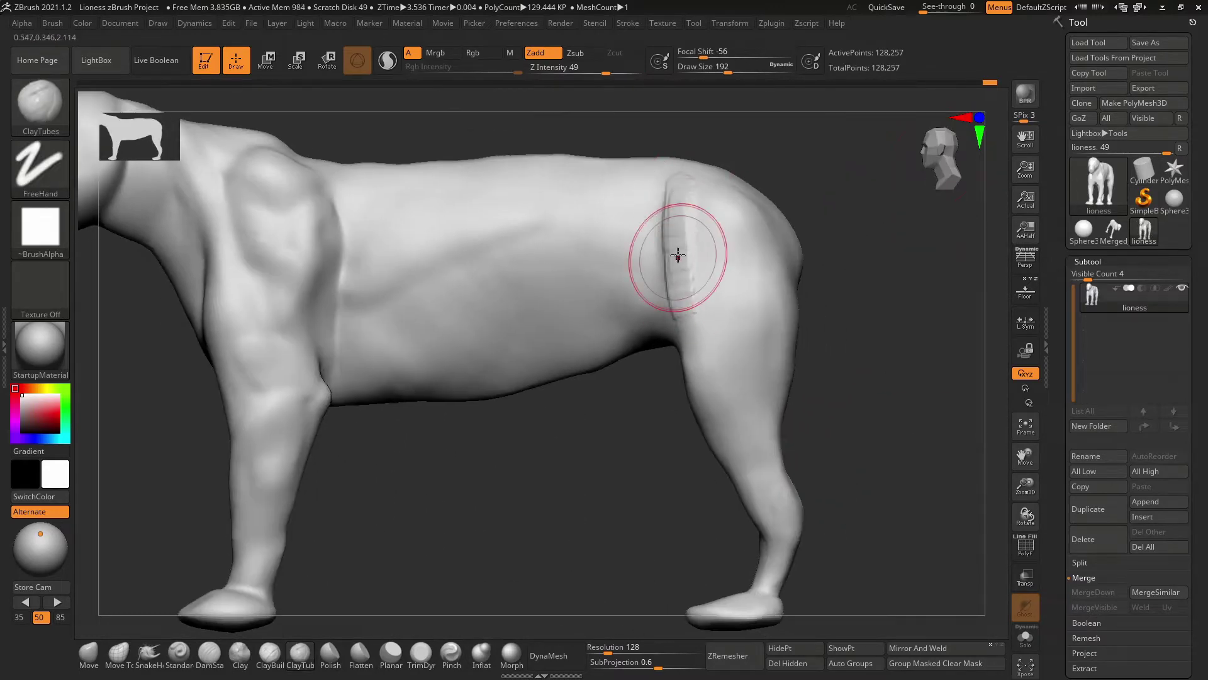
pyautogui.press('[')
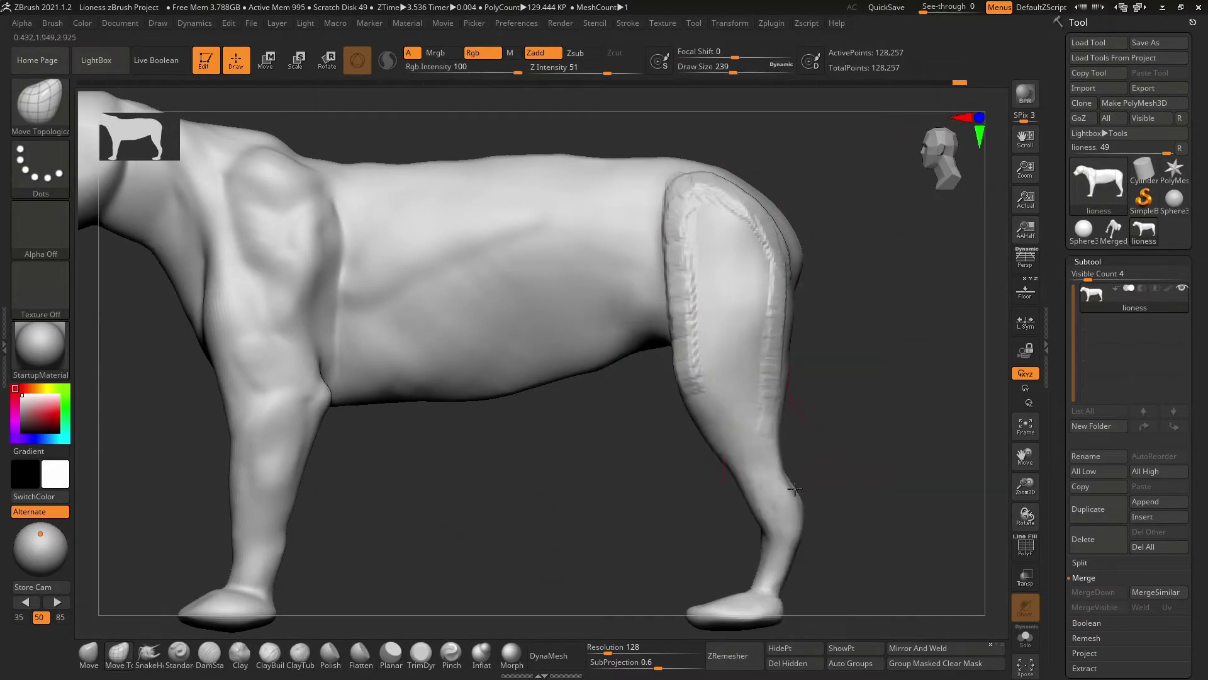
pyautogui.moveTo(805, 444)
pyautogui.mouseDown()
pyautogui.moveTo(798, 558)
pyautogui.moveTo(809, 385)
pyautogui.moveTo(638, 440)
pyautogui.moveTo(749, 323)
pyautogui.moveTo(567, 289)
pyautogui.moveTo(851, 501)
pyautogui.mouseUp()
# Step: Carve a crease into the front leg with DamStandard
pyautogui.press('b')
pyautogui.press('c')
pyautogui.press('t')
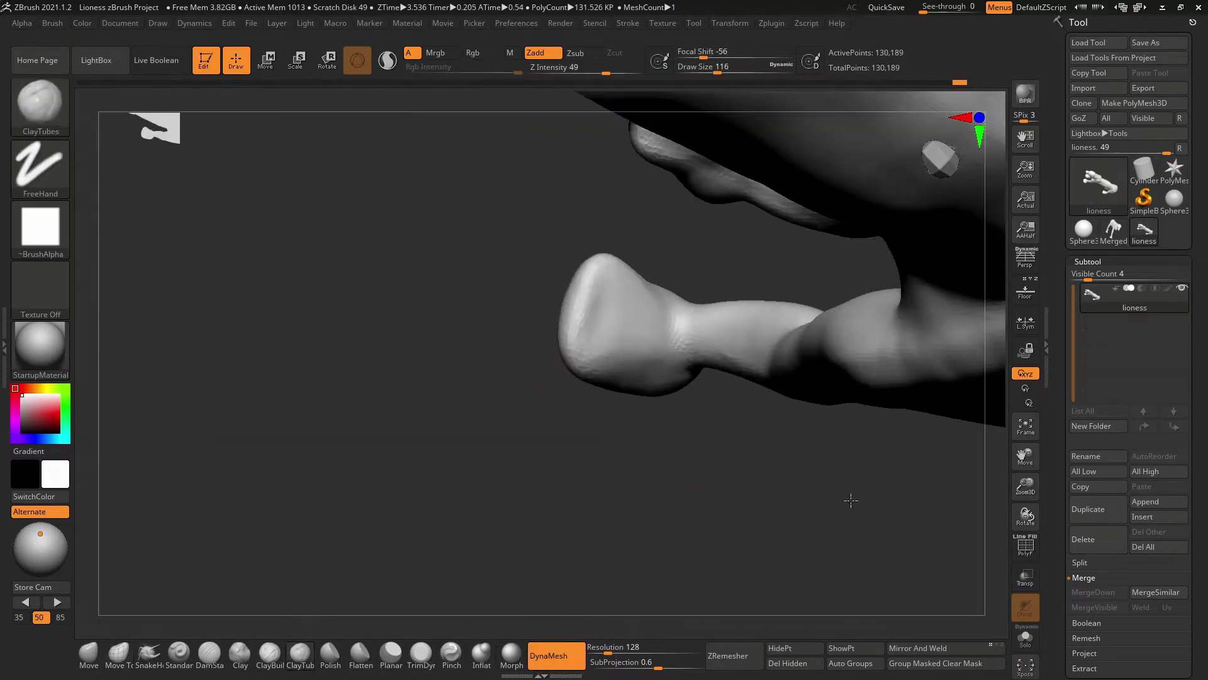
pyautogui.moveTo(595, 355); pyautogui.dragTo(761, 423)
pyautogui.press('b')
pyautogui.press('d')
pyautogui.press('s')
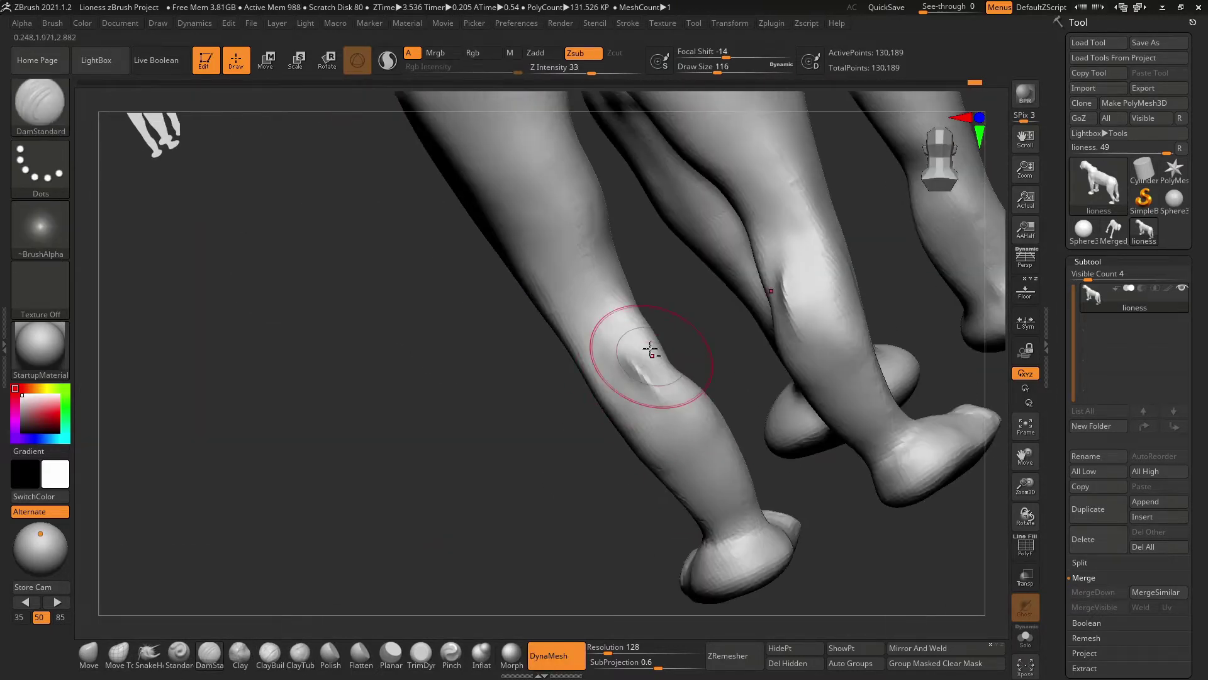
pyautogui.moveTo(647, 365); pyautogui.dragTo(594, 417)
# Step: Check and smooth the hips and hind legs from side views
pyautogui.moveTo(687, 528); pyautogui.dragTo(597, 498)
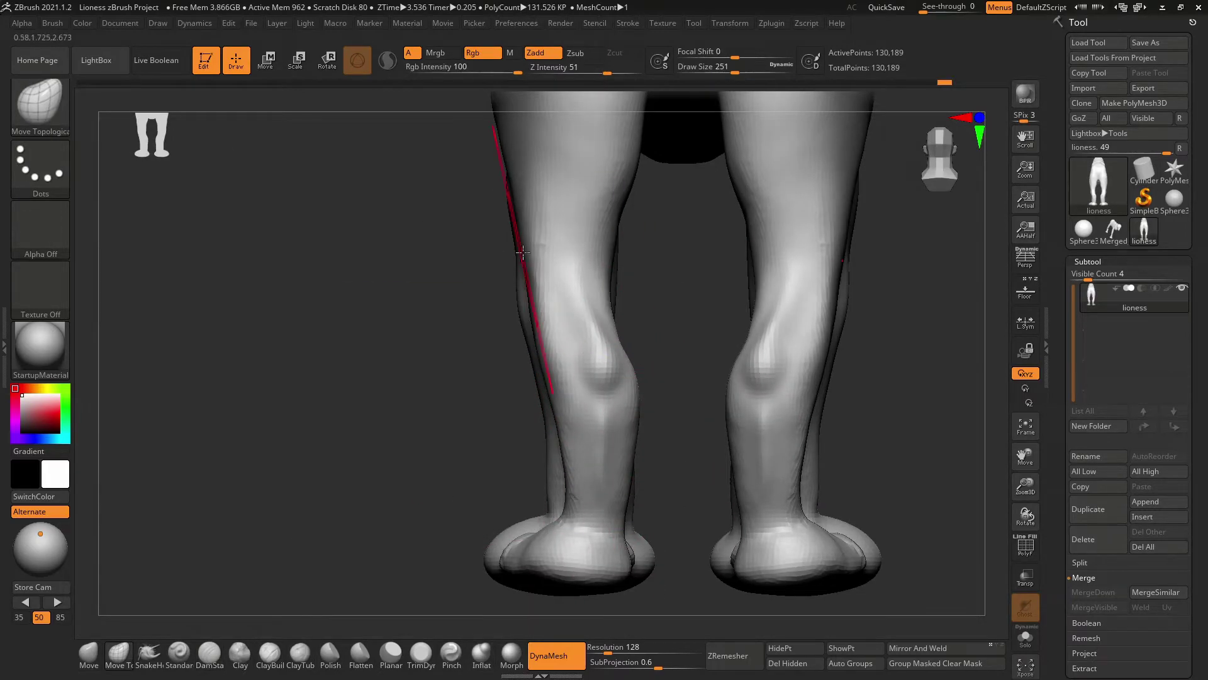
pyautogui.keyDown('alt'); pyautogui.moveTo(614, 307); pyautogui.dragTo(649, 511); pyautogui.keyUp('alt')
pyautogui.keyDown('shift'); pyautogui.moveTo(802, 372); pyautogui.dragTo(776, 423); pyautogui.keyUp('shift')
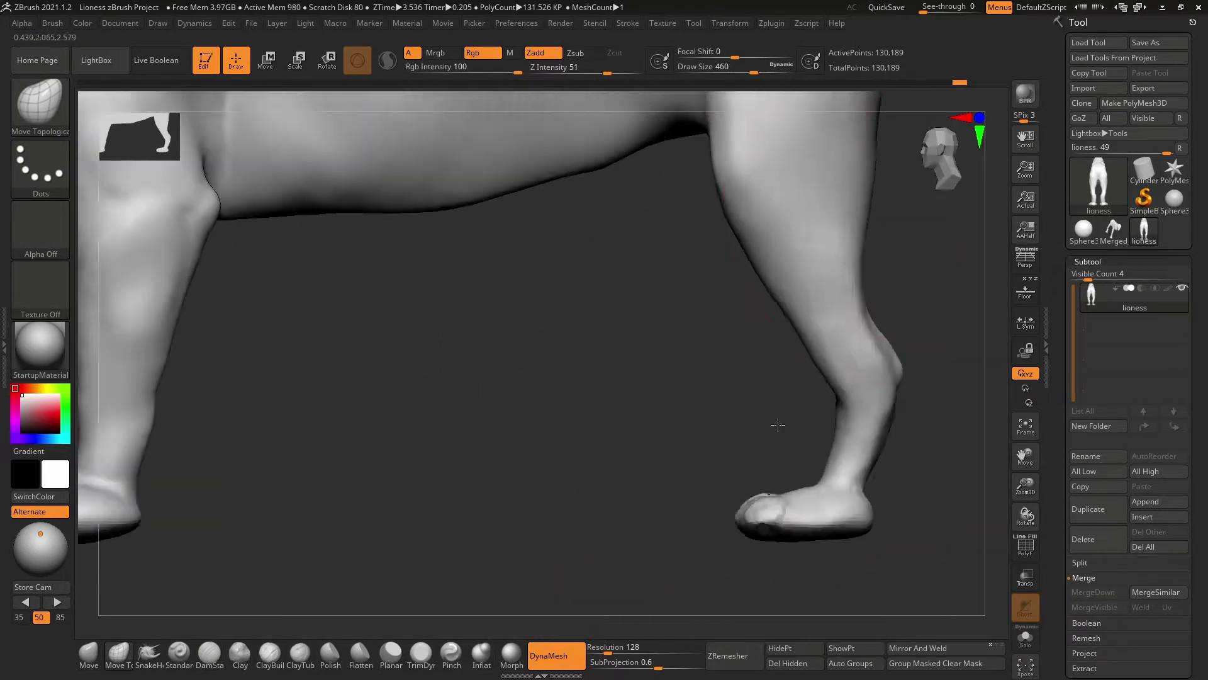
pyautogui.press('f')
pyautogui.moveTo(815, 330)
pyautogui.keyDown('shift'); pyautogui.mouseDown()
pyautogui.moveTo(809, 515)
pyautogui.moveTo(780, 529)
pyautogui.moveTo(804, 512)
pyautogui.mouseUp(); pyautogui.keyUp('shift')
pyautogui.click(421, 654)
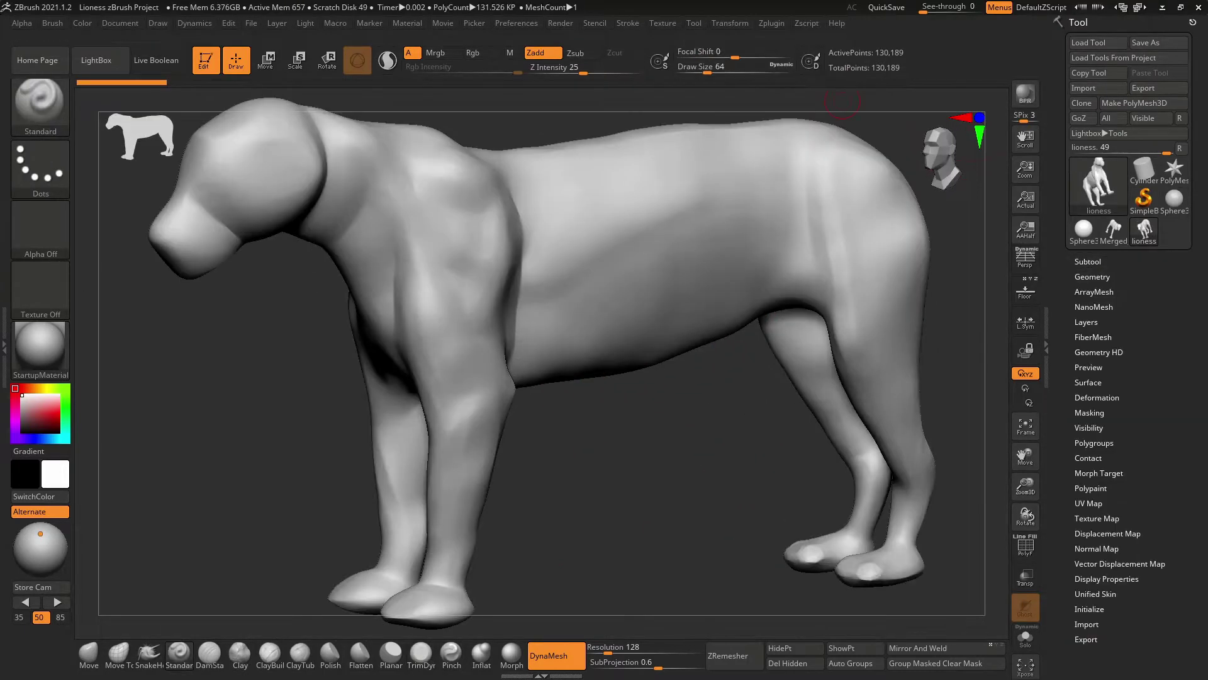
# Step: Recall the stored camera view and frame the isolated hind leg from rear and side
pyautogui.click(57, 603)
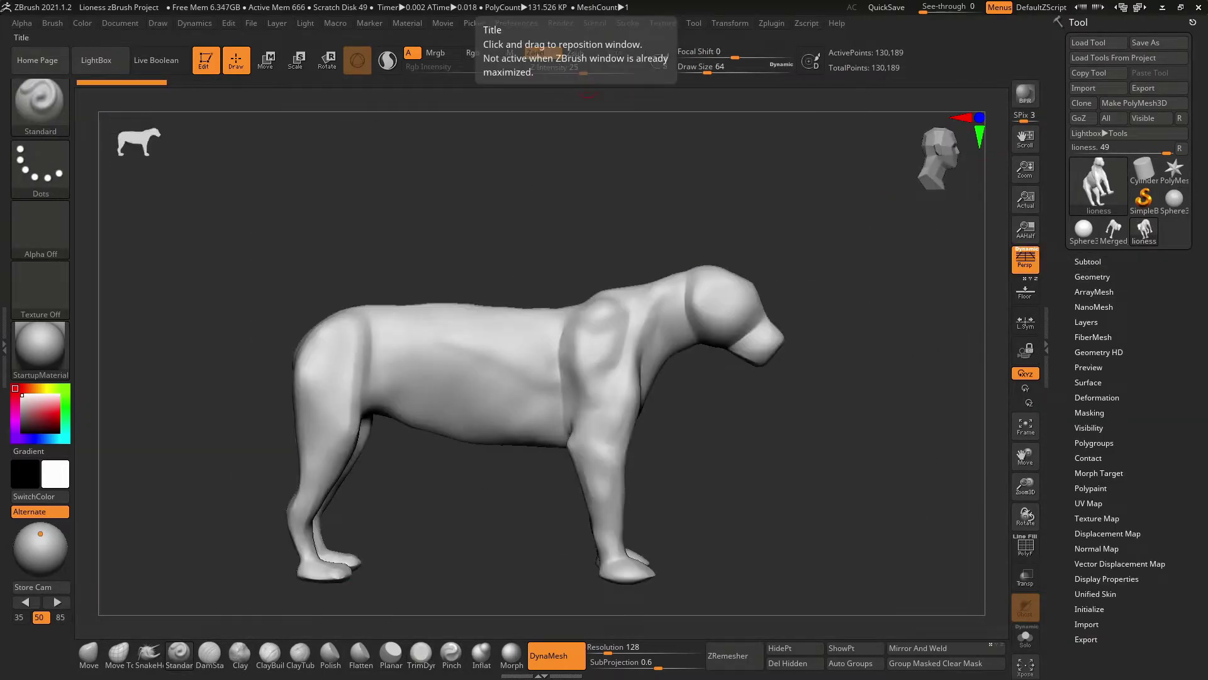
pyautogui.moveTo(566, 598)
pyautogui.mouseDown()
pyautogui.moveTo(691, 588)
pyautogui.moveTo(676, 479)
pyautogui.mouseUp()
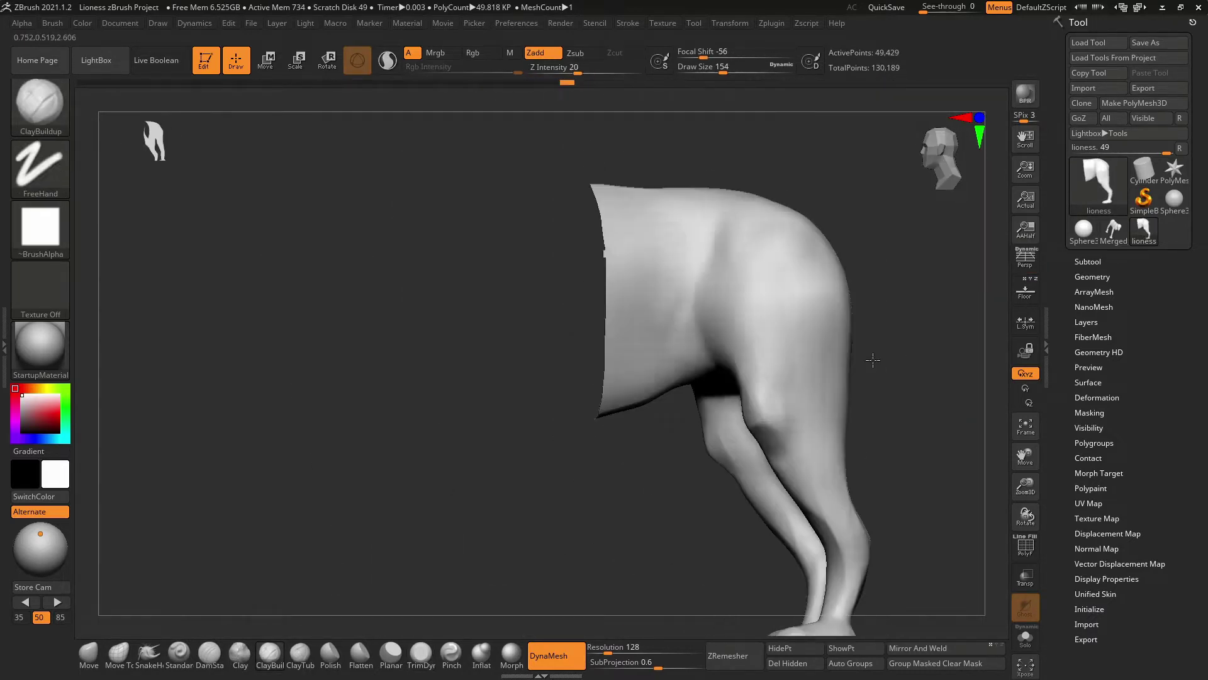
pyautogui.moveTo(872, 359); pyautogui.dragTo(928, 273)
pyautogui.moveTo(873, 384); pyautogui.dragTo(945, 440)
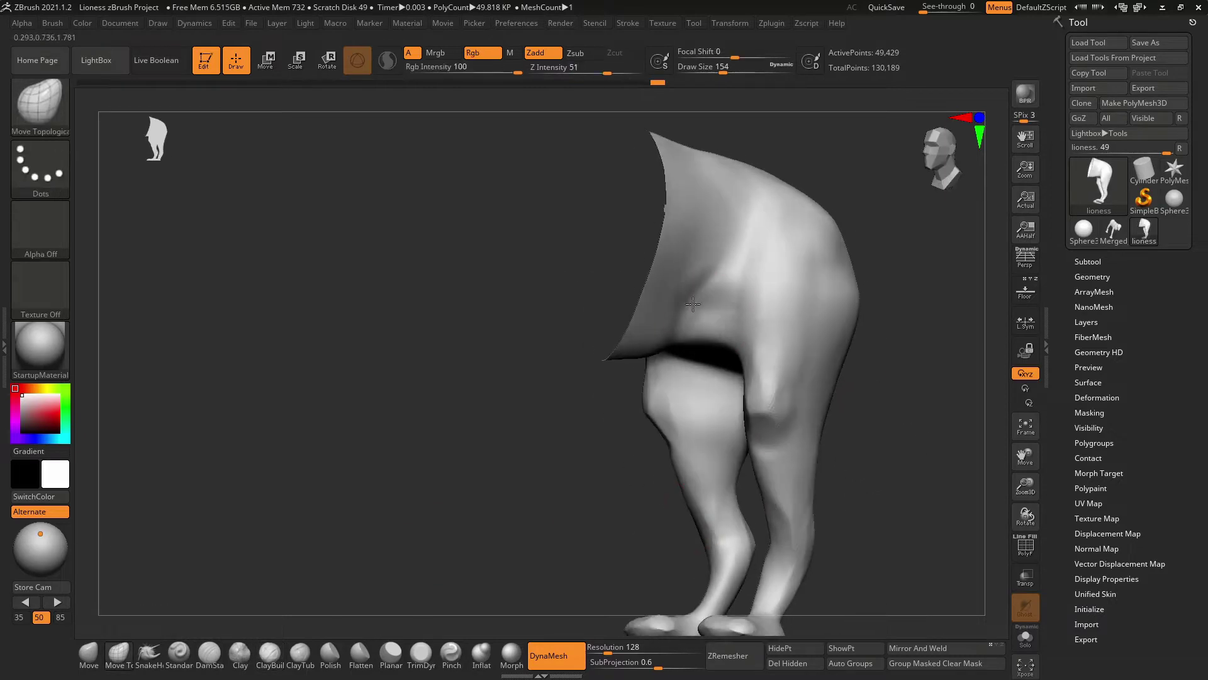
pyautogui.moveTo(692, 304); pyautogui.dragTo(849, 375)
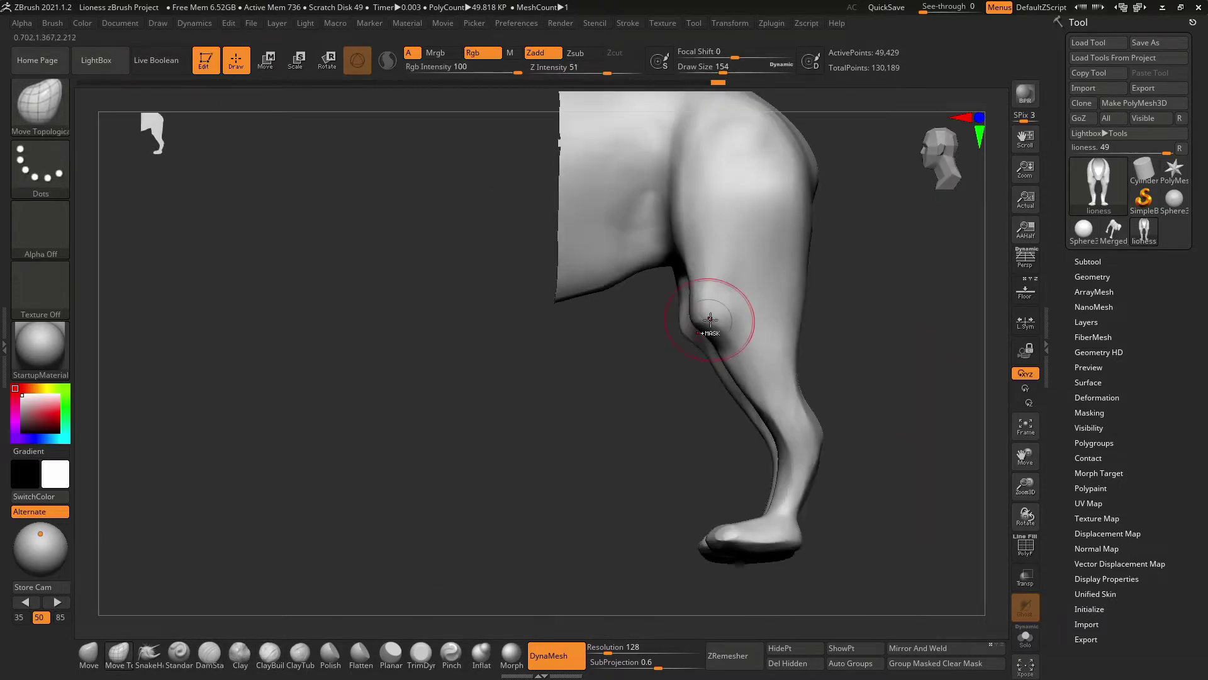
pyautogui.keyDown('alt'); pyautogui.moveTo(924, 289); pyautogui.dragTo(809, 326); pyautogui.keyUp('alt')
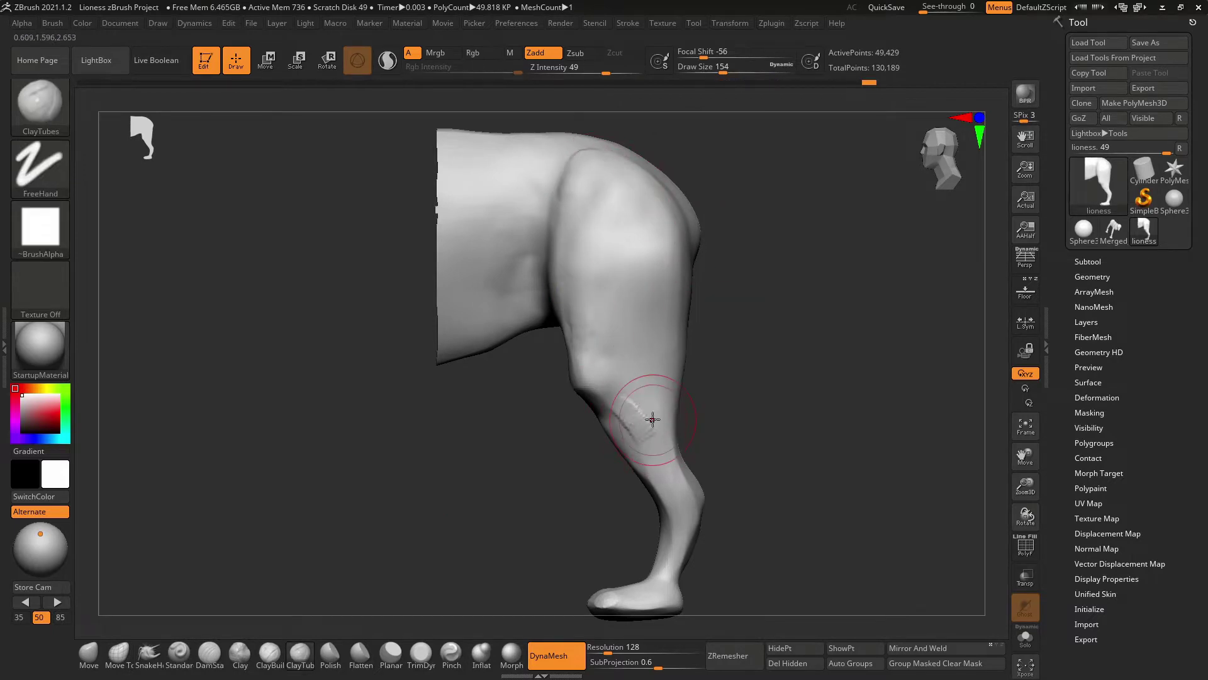
pyautogui.moveTo(890, 385); pyautogui.dragTo(674, 577)
# Step: Flatten the back of the hock with TrimDynamic and reveal the whole lioness again
pyautogui.click(421, 654)
pyautogui.keyDown('alt'); pyautogui.moveTo(553, 512); pyautogui.dragTo(835, 378); pyautogui.keyUp('alt')
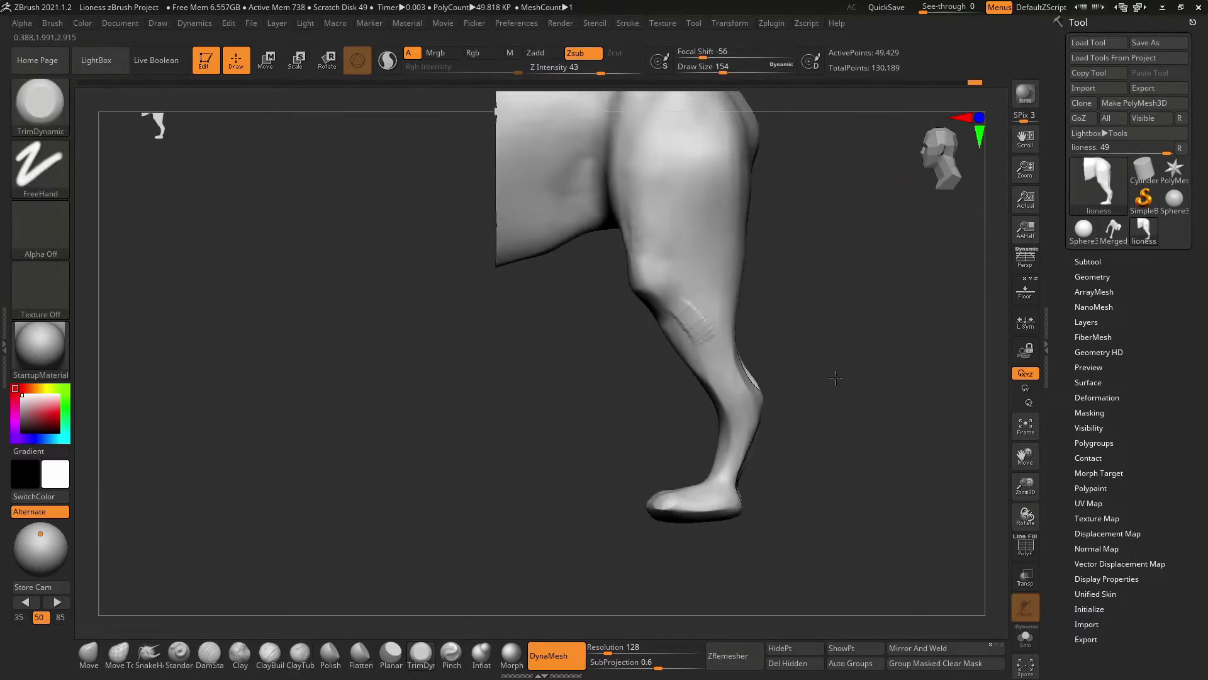
pyautogui.keyDown('ctrl'); pyautogui.keyDown('shift'); pyautogui.click(751, 442); pyautogui.keyUp('shift'); pyautogui.keyUp('ctrl')
pyautogui.moveTo(777, 464); pyautogui.dragTo(711, 445)
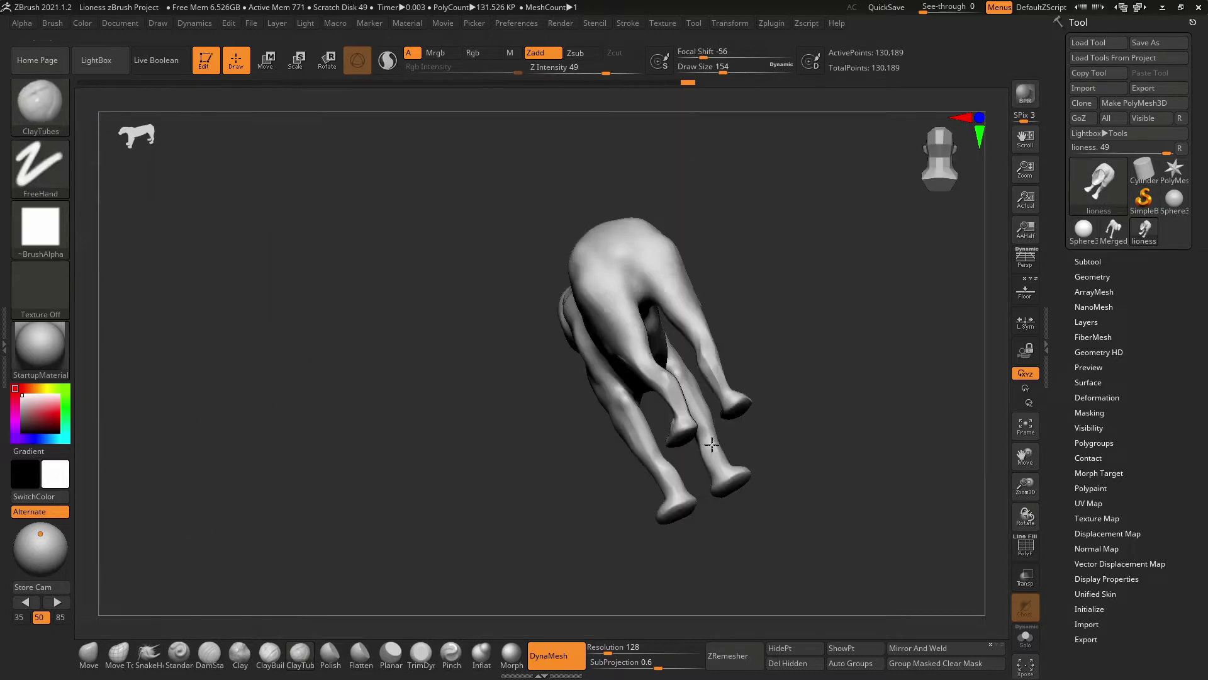
pyautogui.moveTo(842, 549); pyautogui.dragTo(850, 493)
pyautogui.keyDown('alt'); pyautogui.moveTo(565, 325); pyautogui.dragTo(502, 290); pyautogui.keyUp('alt')
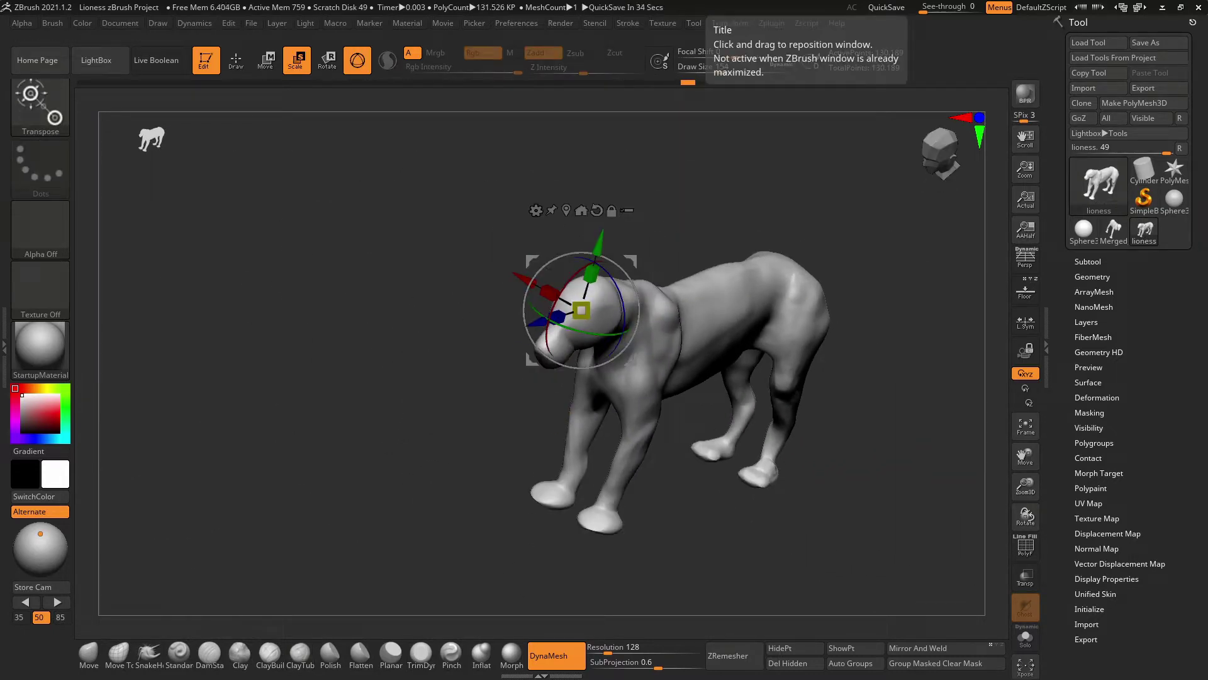
# Step: Orbit around the head, shoulder and foreleg from side, top and front-side angles
pyautogui.moveTo(807, 445); pyautogui.dragTo(793, 509)
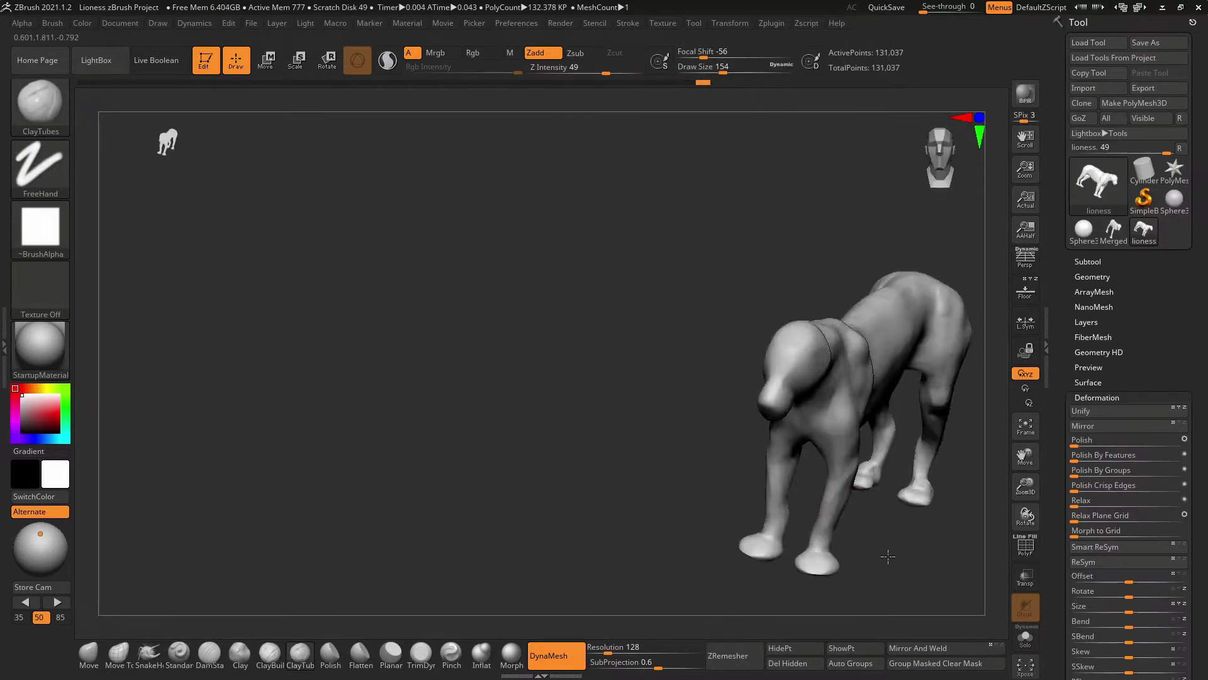
pyautogui.moveTo(877, 378); pyautogui.dragTo(866, 382)
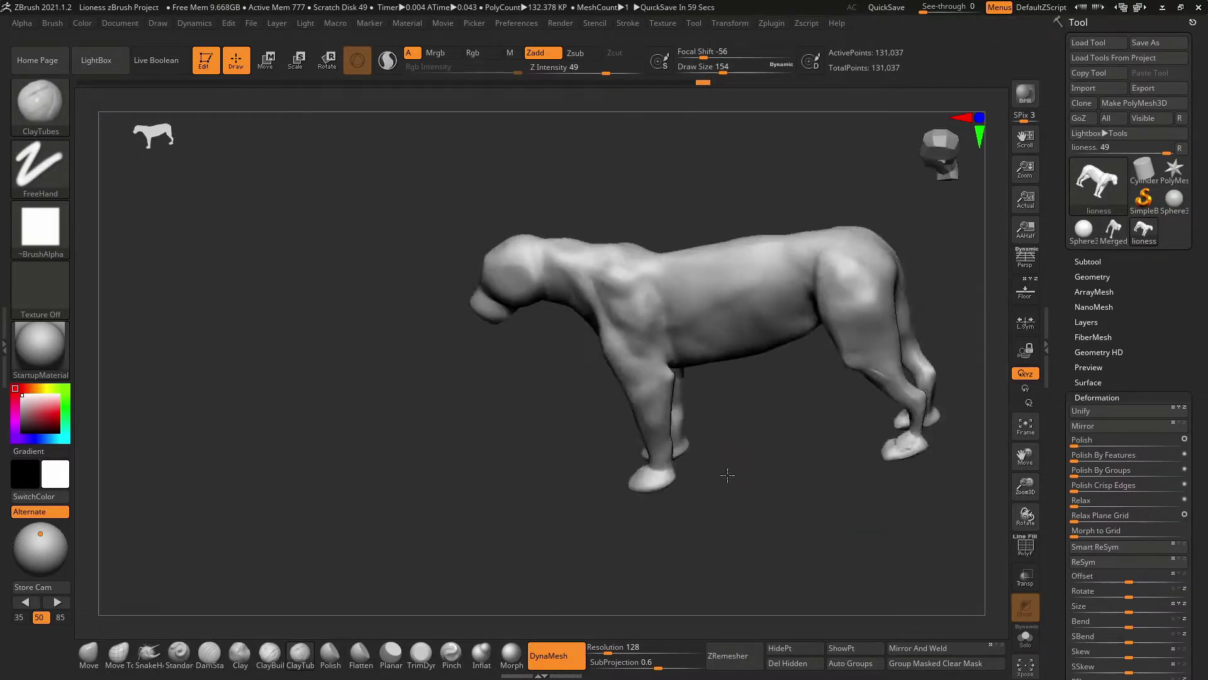
pyautogui.moveTo(727, 475)
pyautogui.keyDown('alt'); pyautogui.mouseDown()
pyautogui.moveTo(693, 239)
pyautogui.moveTo(604, 230)
pyautogui.moveTo(825, 279)
pyautogui.mouseUp(); pyautogui.keyUp('alt')
pyautogui.moveTo(699, 278)
pyautogui.mouseDown()
pyautogui.moveTo(858, 464)
pyautogui.moveTo(838, 495)
pyautogui.mouseUp()
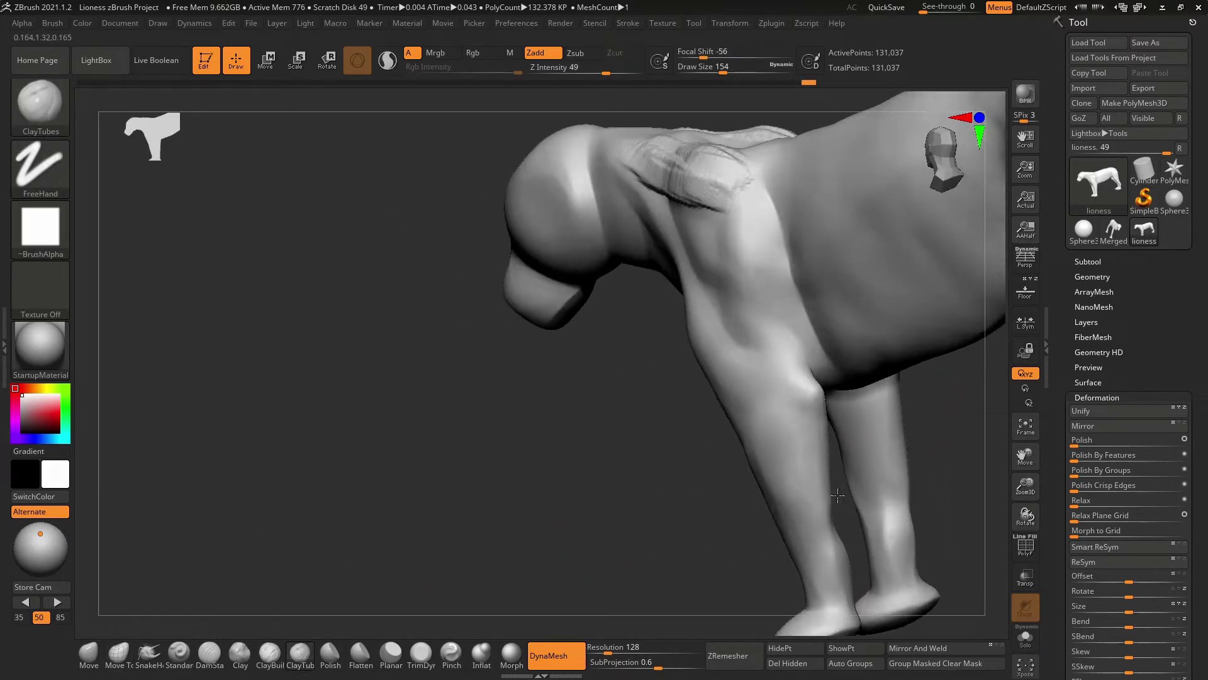
pyautogui.moveTo(740, 304); pyautogui.dragTo(700, 327)
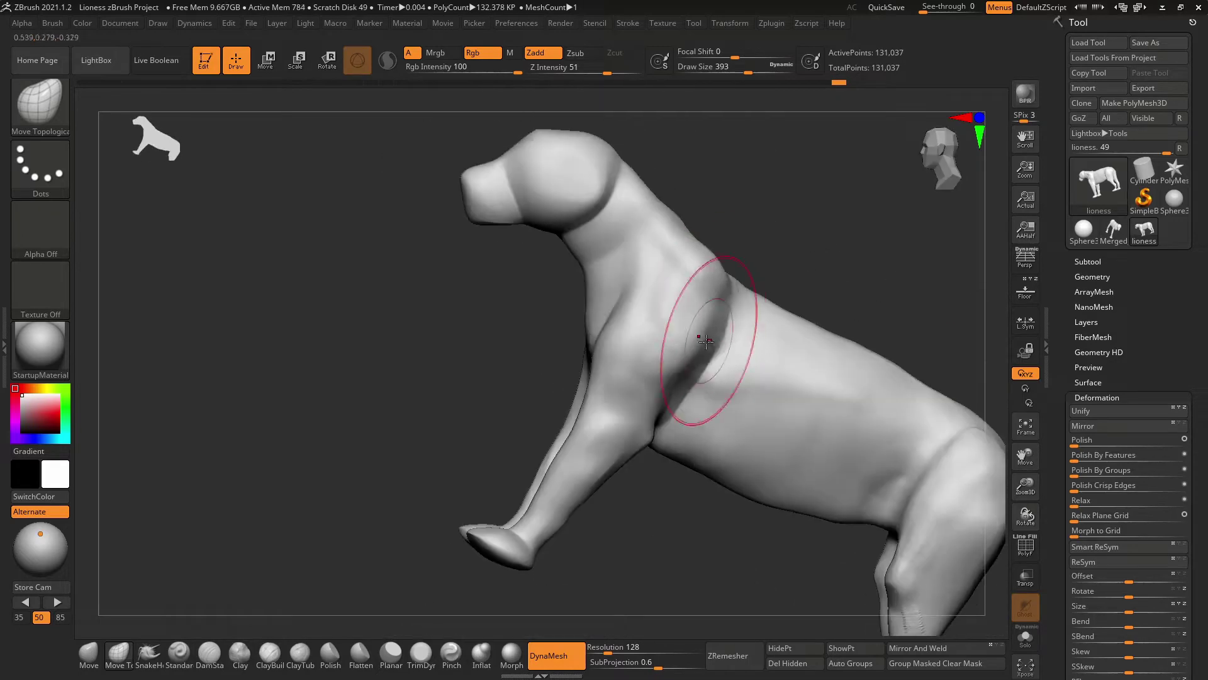
pyautogui.moveTo(709, 411); pyautogui.dragTo(796, 580)
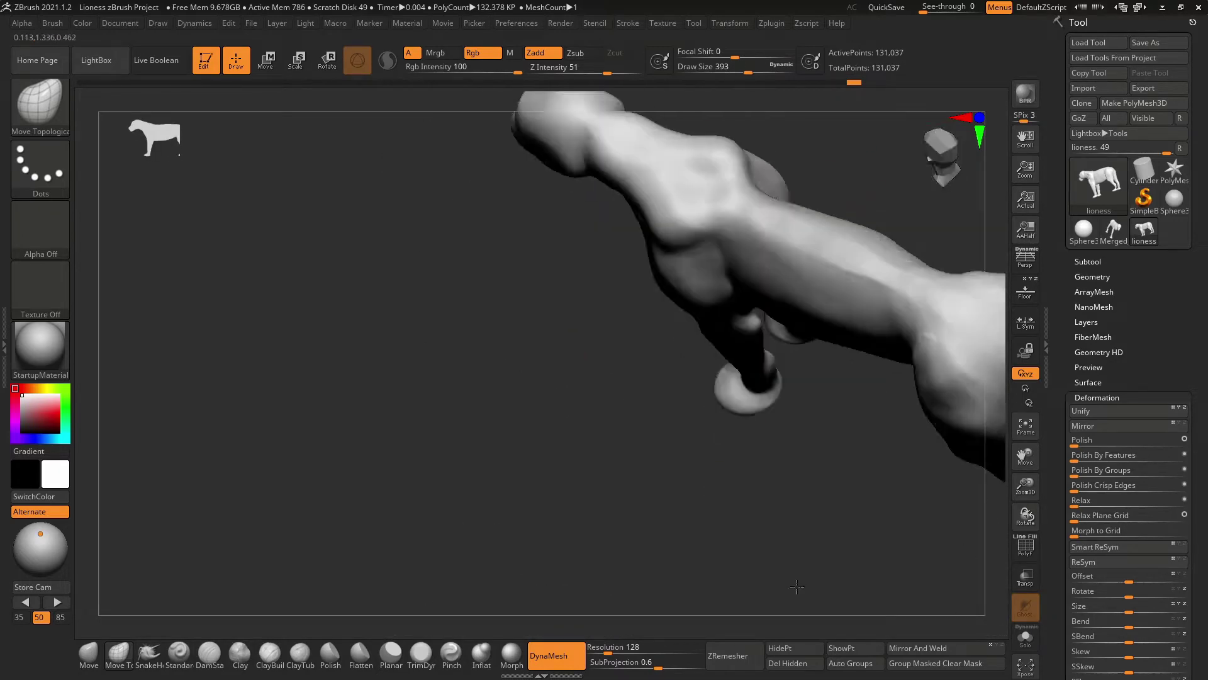
pyautogui.moveTo(713, 309); pyautogui.dragTo(835, 485)
# Step: Build up the belly and foreleg with the Clay brush and dock the Tool palette
pyautogui.press('b')
pyautogui.press('c')
pyautogui.press('l')
pyautogui.moveTo(754, 462)
pyautogui.mouseDown()
pyautogui.moveTo(674, 315)
pyautogui.moveTo(774, 522)
pyautogui.mouseUp()
pyautogui.moveTo(817, 435); pyautogui.dragTo(628, 205)
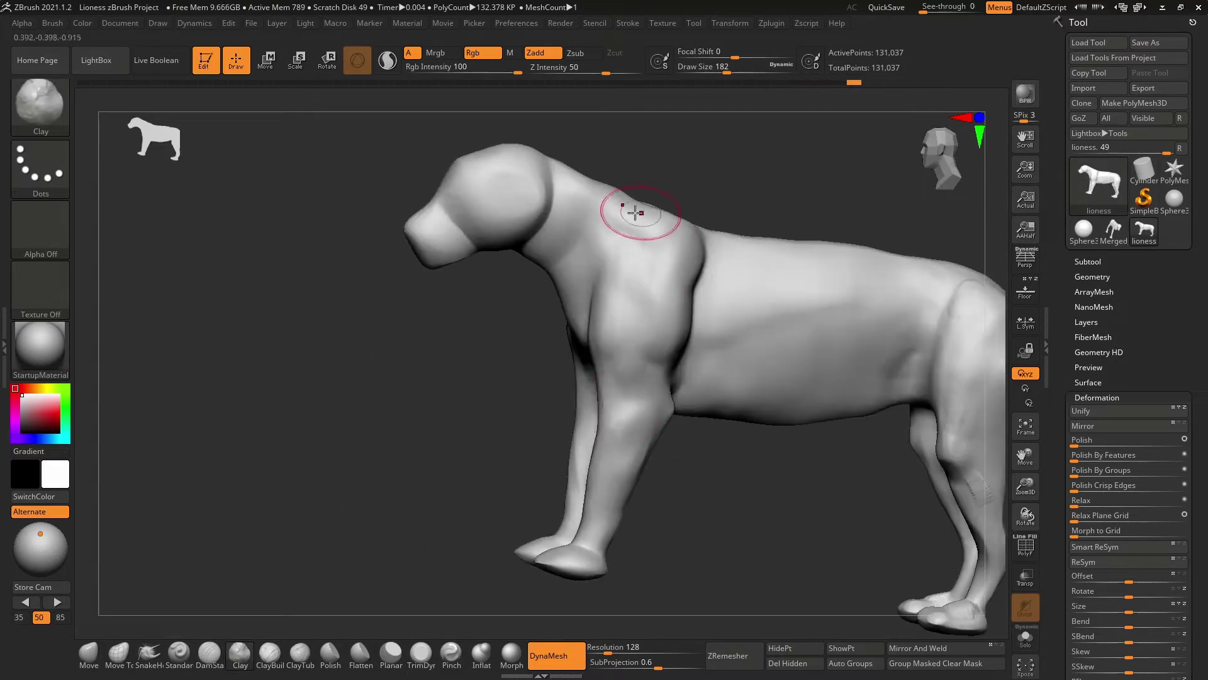
pyautogui.moveTo(788, 513)
pyautogui.keyDown('alt'); pyautogui.mouseDown()
pyautogui.moveTo(743, 514)
pyautogui.moveTo(761, 421)
pyautogui.mouseUp(); pyautogui.keyUp('alt')
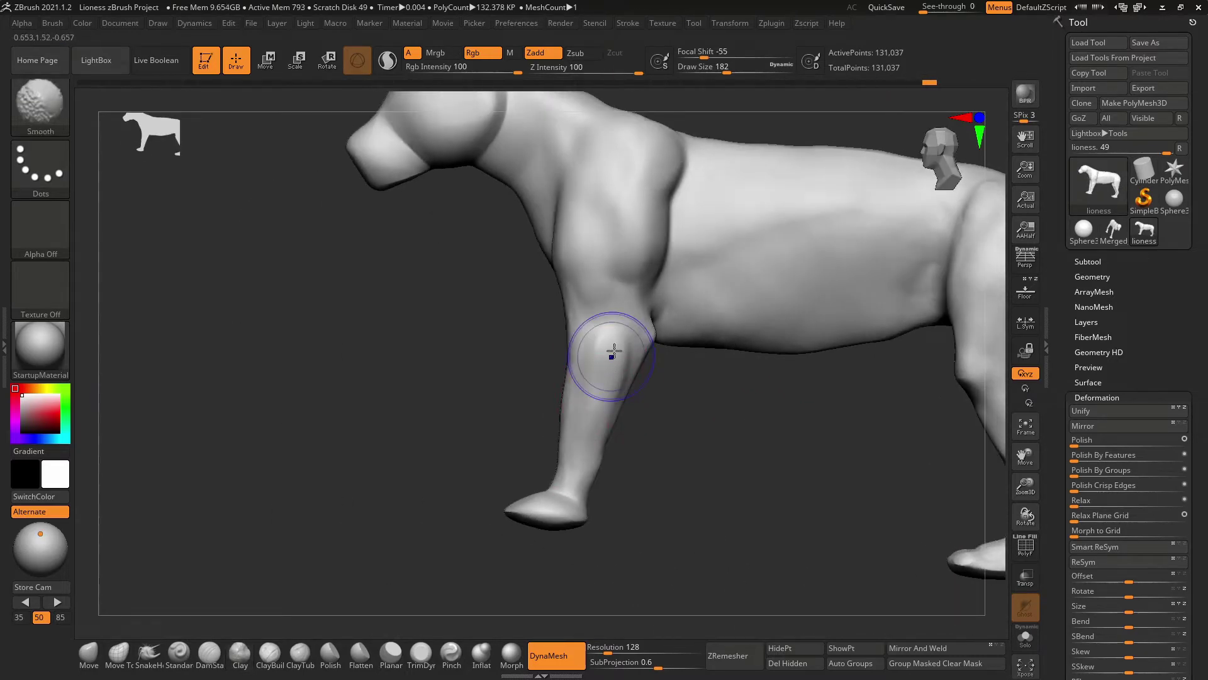
pyautogui.moveTo(613, 352)
pyautogui.mouseDown()
pyautogui.moveTo(779, 418)
pyautogui.moveTo(685, 541)
pyautogui.moveTo(633, 504)
pyautogui.moveTo(655, 375)
pyautogui.moveTo(919, 569)
pyautogui.mouseUp()
pyautogui.click(694, 23)
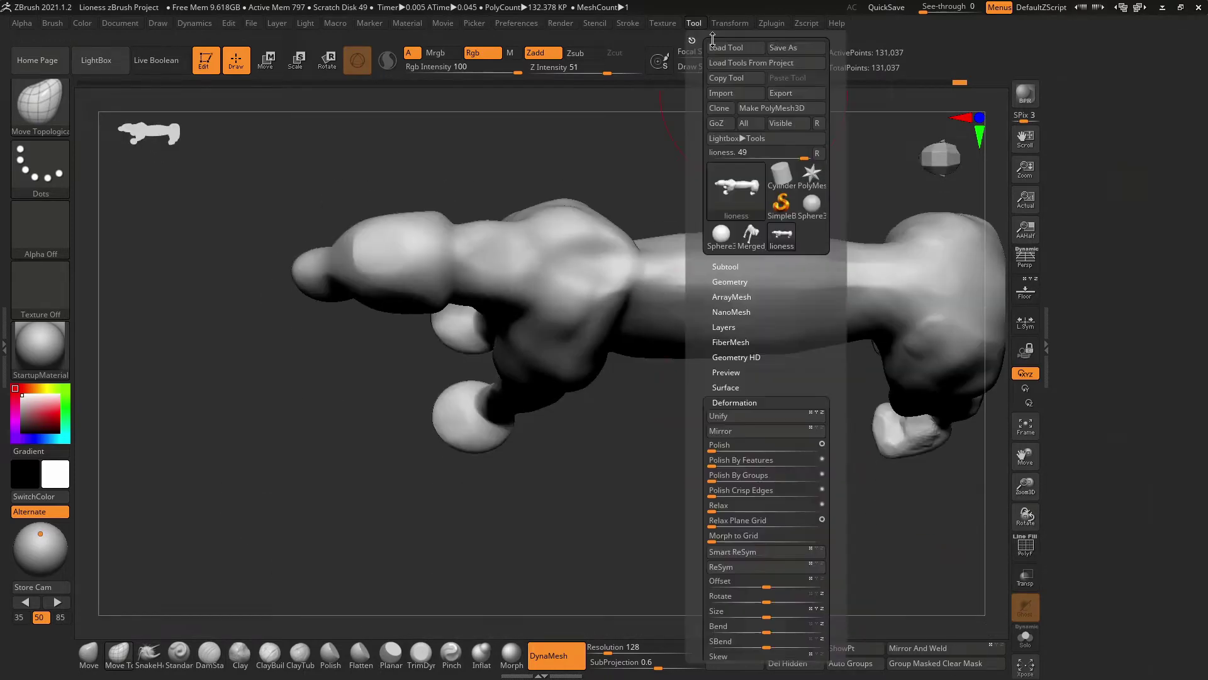
pyautogui.moveTo(755, 537); pyautogui.dragTo(642, 469)
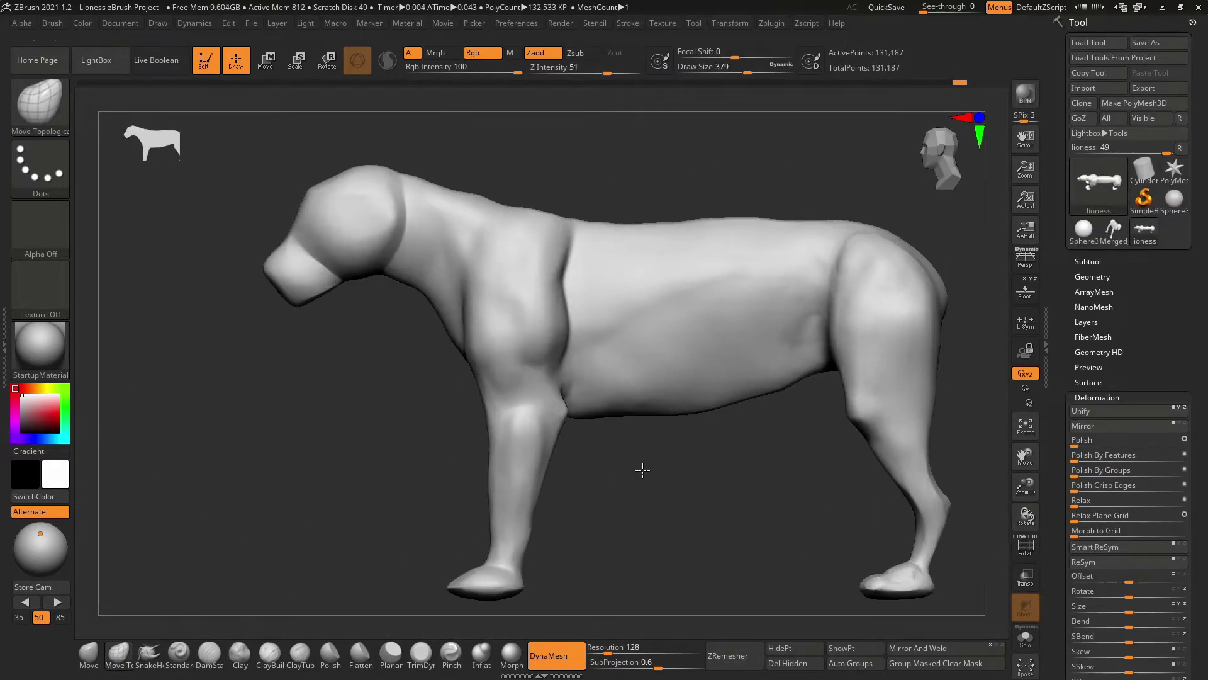
# Step: Compare the lioness with the front and back reference images, then return to orthographic view
pyautogui.keyDown('shift'); pyautogui.moveTo(769, 499); pyautogui.dragTo(782, 338); pyautogui.keyUp('shift')
pyautogui.hotkey('shift', 'p')
pyautogui.keyDown('shift'); pyautogui.moveTo(780, 252); pyautogui.dragTo(699, 150); pyautogui.keyUp('shift')
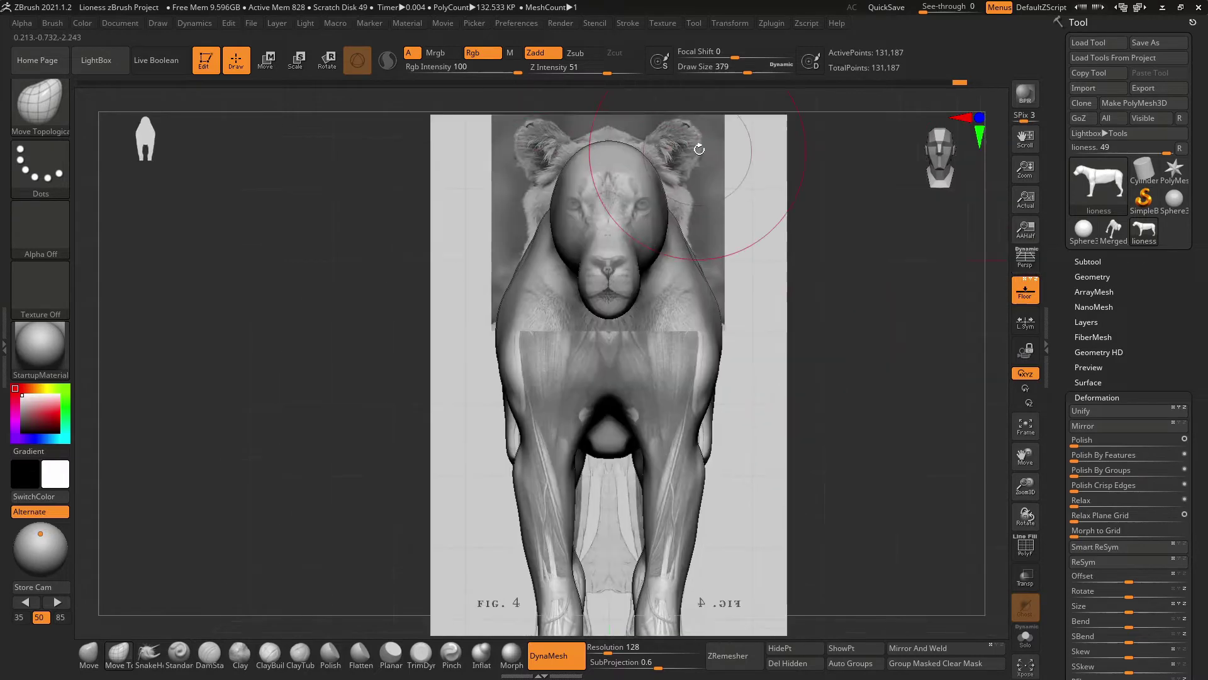
pyautogui.keyDown('shift'); pyautogui.moveTo(798, 266); pyautogui.dragTo(669, 336); pyautogui.keyUp('shift')
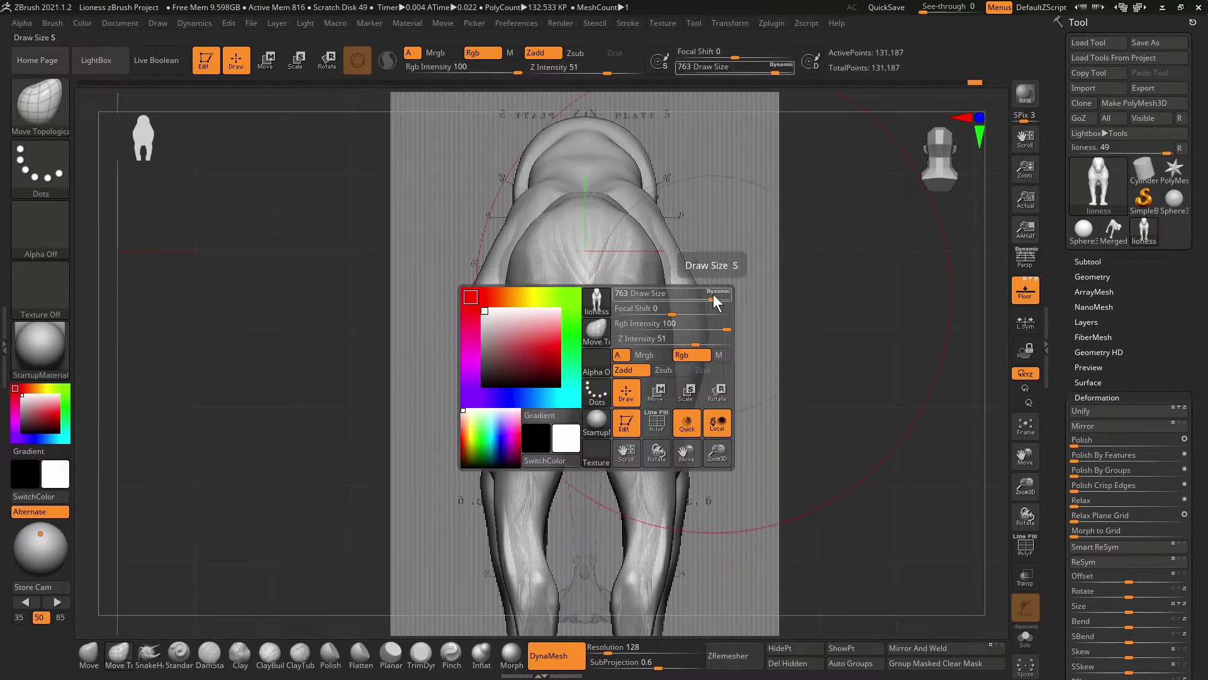
pyautogui.moveTo(716, 302); pyautogui.dragTo(658, 302)
pyautogui.hotkey('shift', 'p')
pyautogui.press('p')
pyautogui.moveTo(667, 352); pyautogui.dragTo(779, 423)
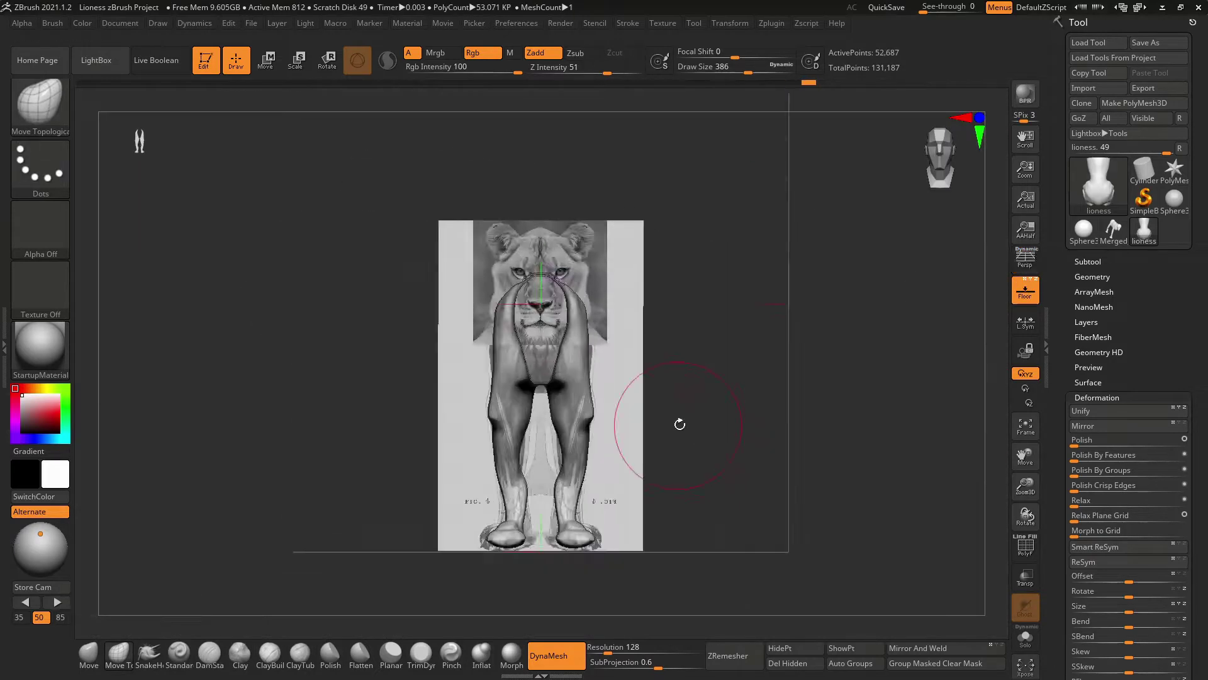
pyautogui.press('p')
pyautogui.keyDown('shift'); pyautogui.moveTo(680, 424); pyautogui.dragTo(784, 234); pyautogui.keyUp('shift')
pyautogui.press('p')
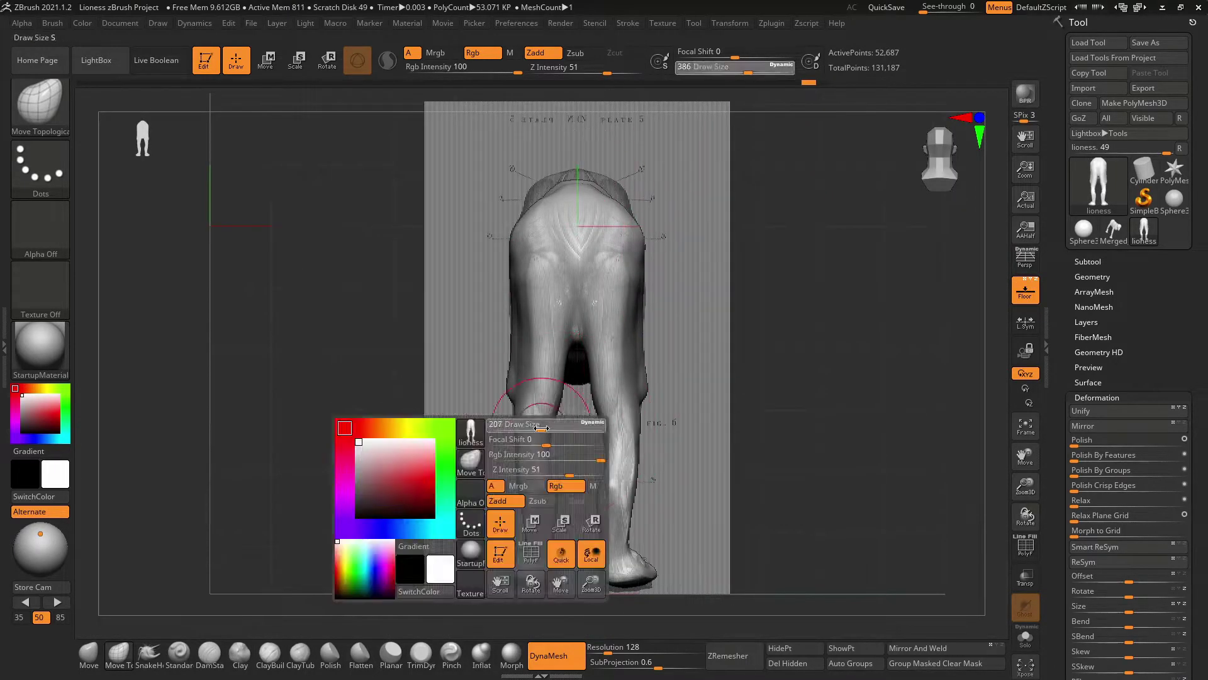
# Step: Undo the last leg change, then push the hip and thigh with a larger Move brush
pyautogui.keyDown('ctrl'); pyautogui.moveTo(541, 428); pyautogui.dragTo(683, 397); pyautogui.keyUp('ctrl')
pyautogui.press(']')
pyautogui.press(']')
pyautogui.press(']')
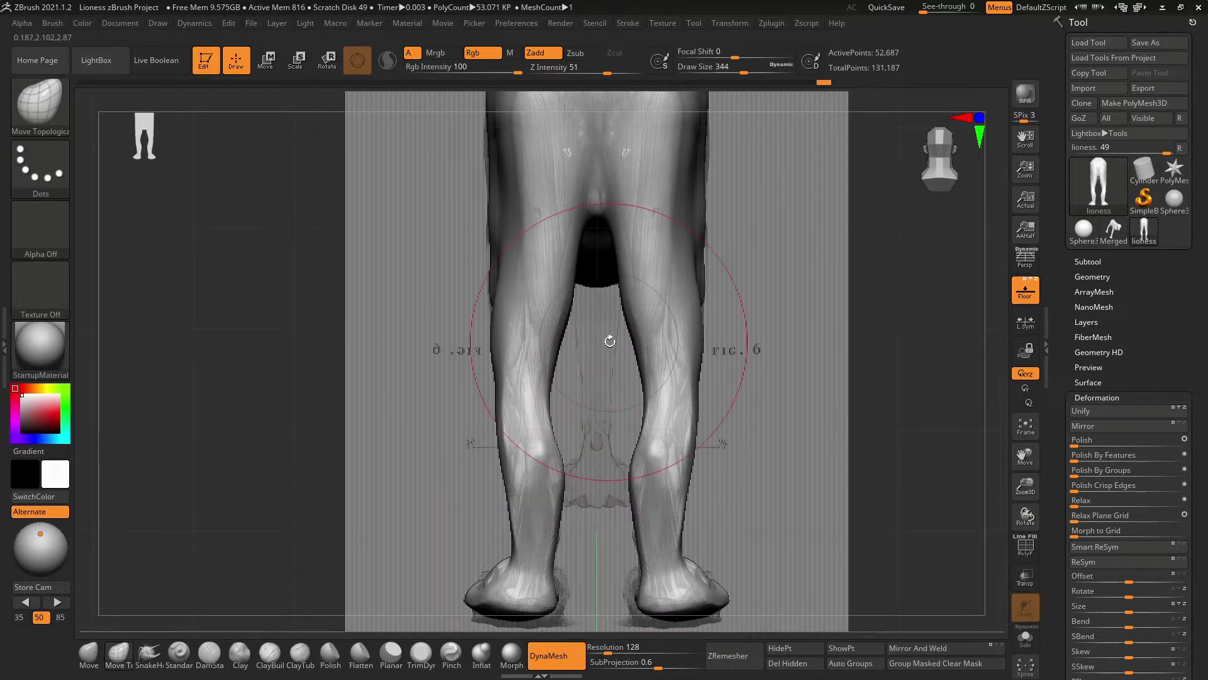
pyautogui.click(228, 22)
pyautogui.hotkey('ctrl', 'z')
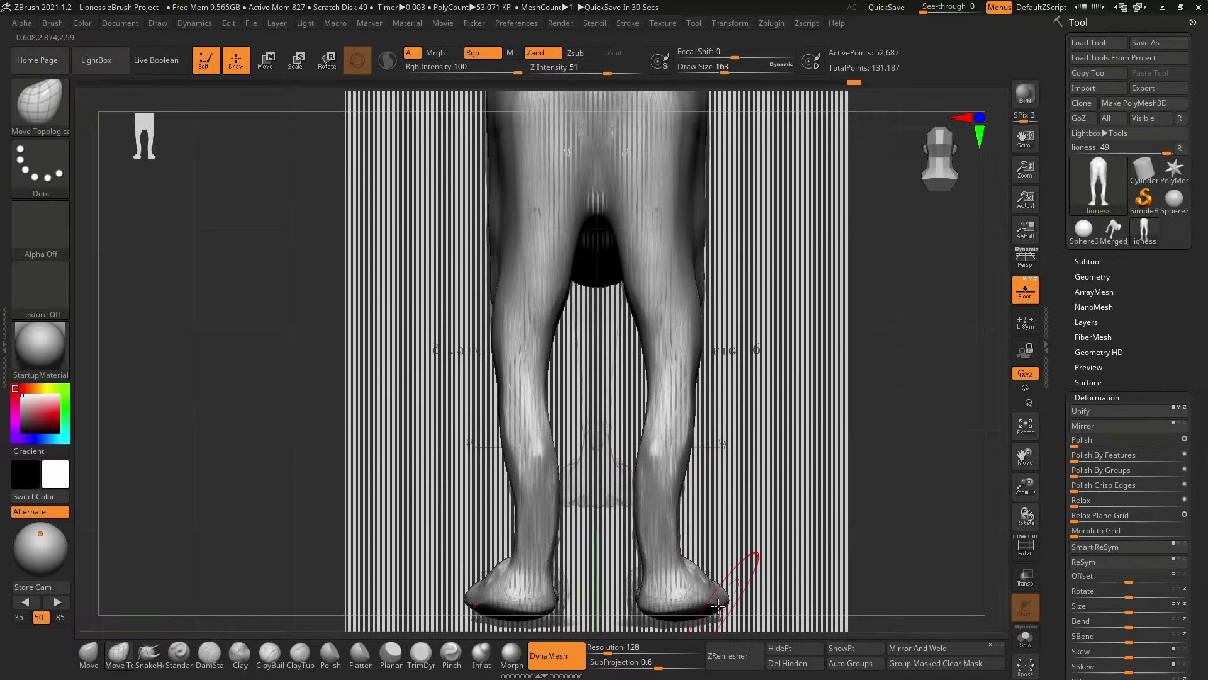
pyautogui.keyDown('alt'); pyautogui.moveTo(750, 502); pyautogui.dragTo(761, 429, button='right'); pyautogui.keyUp('alt')
pyautogui.press('space')
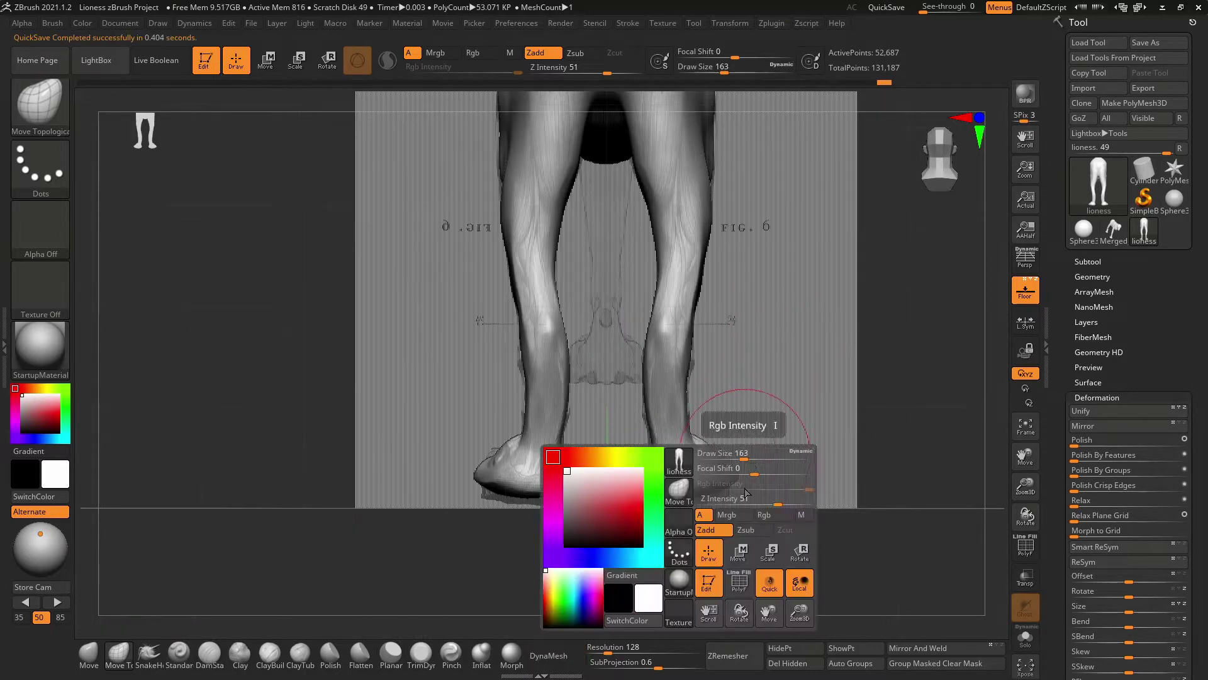
pyautogui.moveTo(746, 493)
pyautogui.mouseDown(button='right')
pyautogui.moveTo(889, 450)
pyautogui.moveTo(965, 404)
pyautogui.moveTo(768, 341)
pyautogui.mouseUp(button='right')
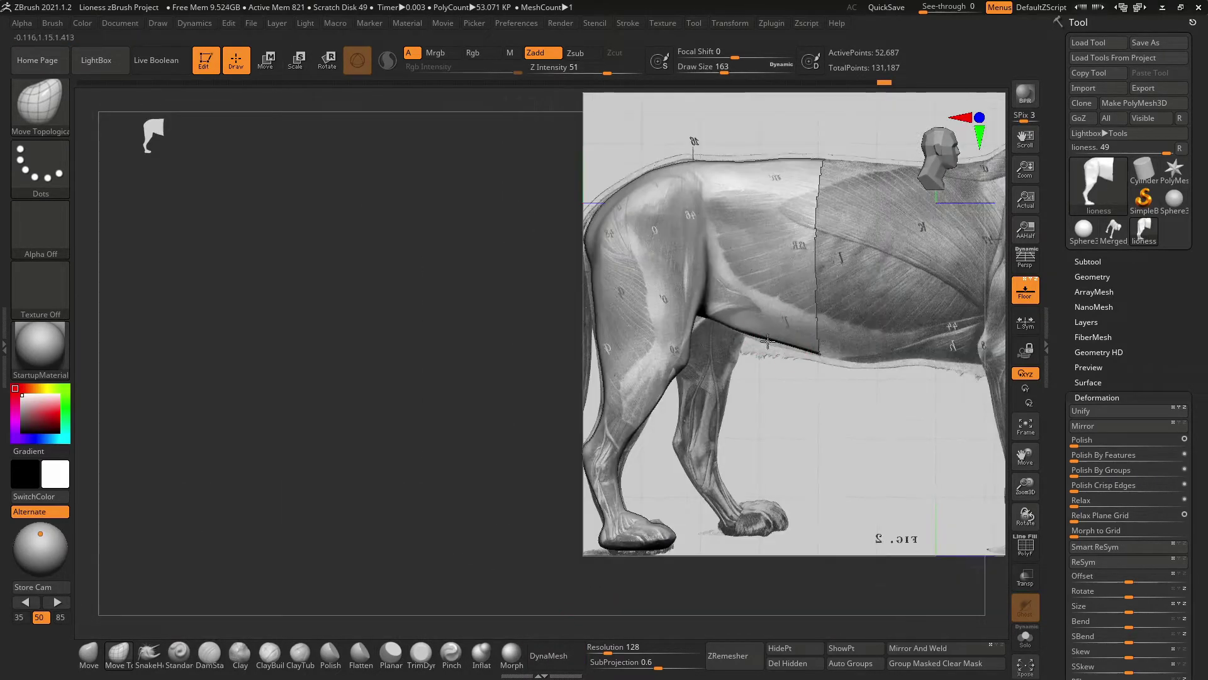
pyautogui.press(']')
pyautogui.moveTo(610, 205); pyautogui.dragTo(602, 290)
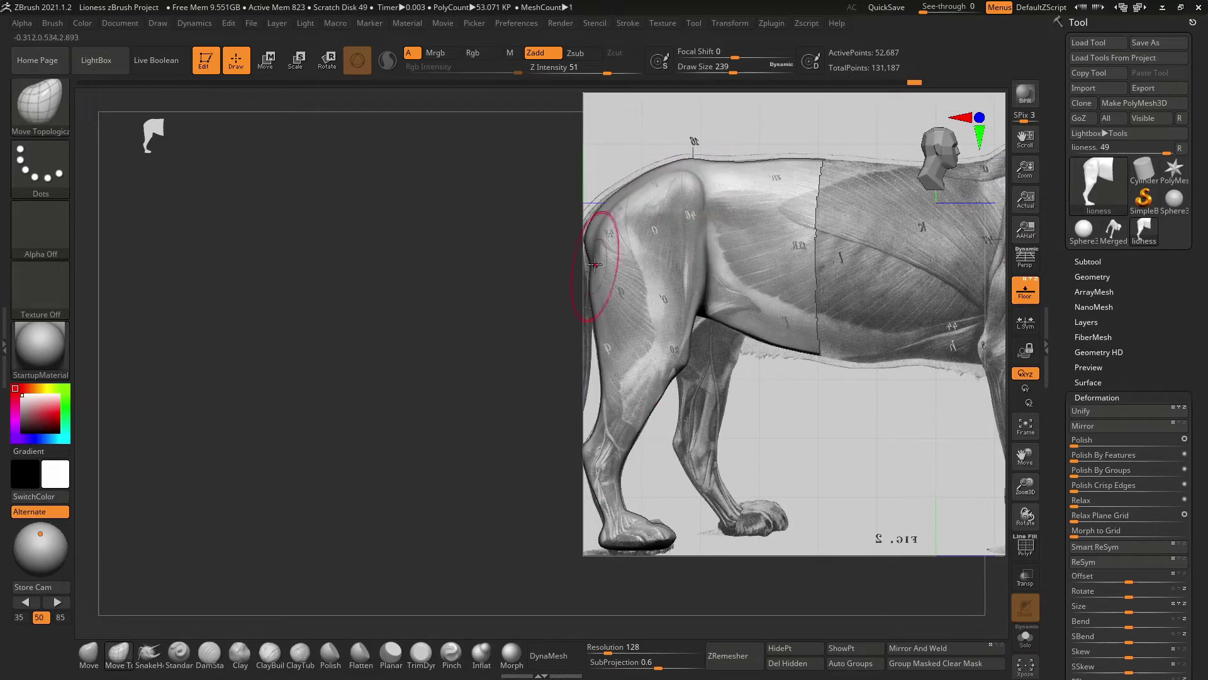
# Step: Unhide the front half and inspect the body from the top view, hindquarters to shoulders
pyautogui.keyDown('alt'); pyautogui.moveTo(843, 452); pyautogui.dragTo(778, 462, button='right'); pyautogui.keyUp('alt')
pyautogui.keyDown('ctrl'); pyautogui.keyDown('shift'); pyautogui.click(777, 462); pyautogui.keyUp('shift'); pyautogui.keyUp('ctrl')
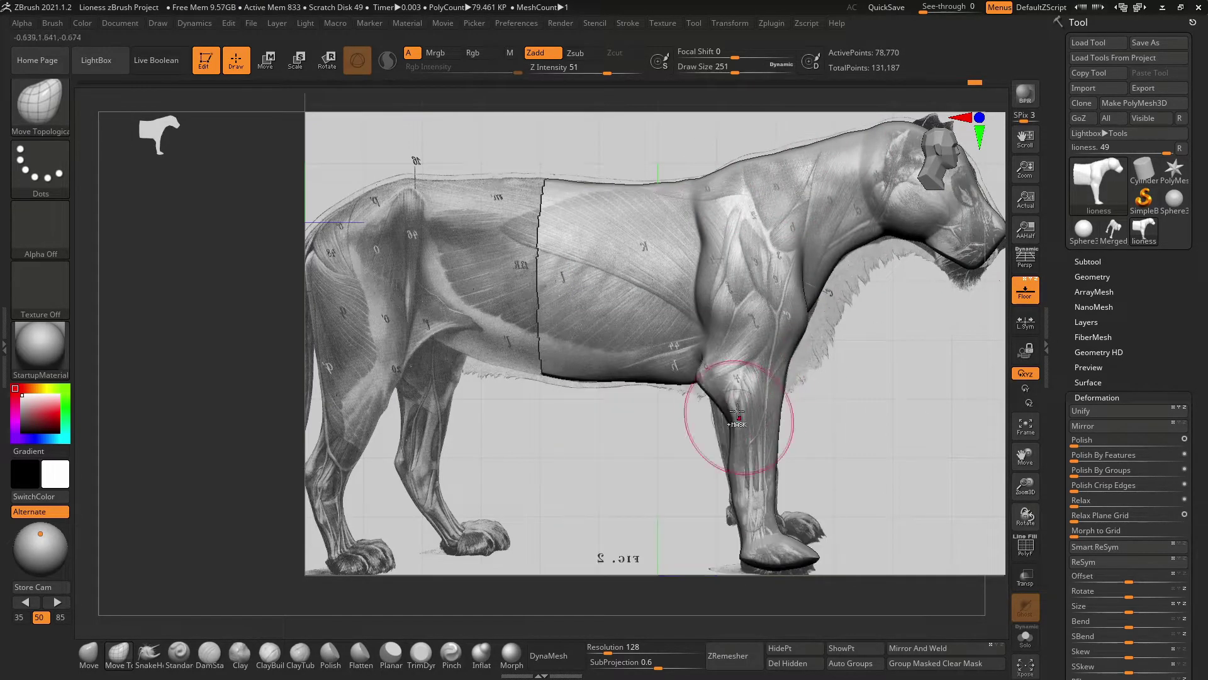
pyautogui.keyDown('alt'); pyautogui.moveTo(1006, 244); pyautogui.dragTo(920, 272, button='right'); pyautogui.keyUp('alt')
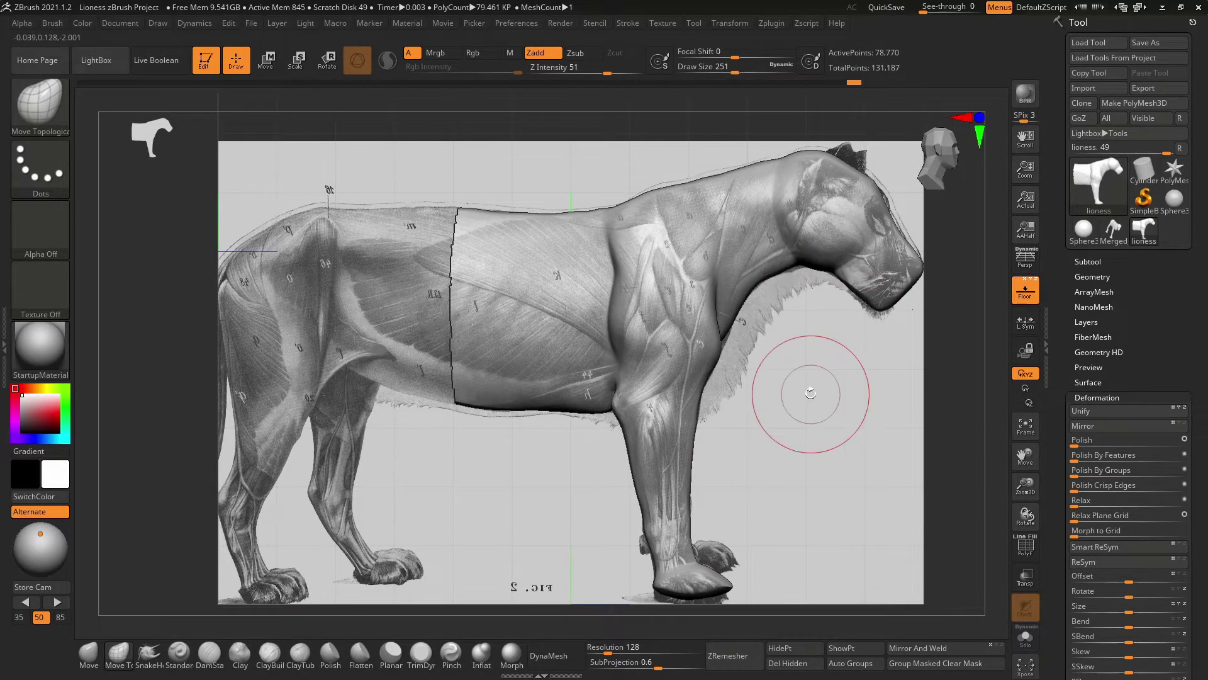
pyautogui.moveTo(810, 393); pyautogui.dragTo(780, 601)
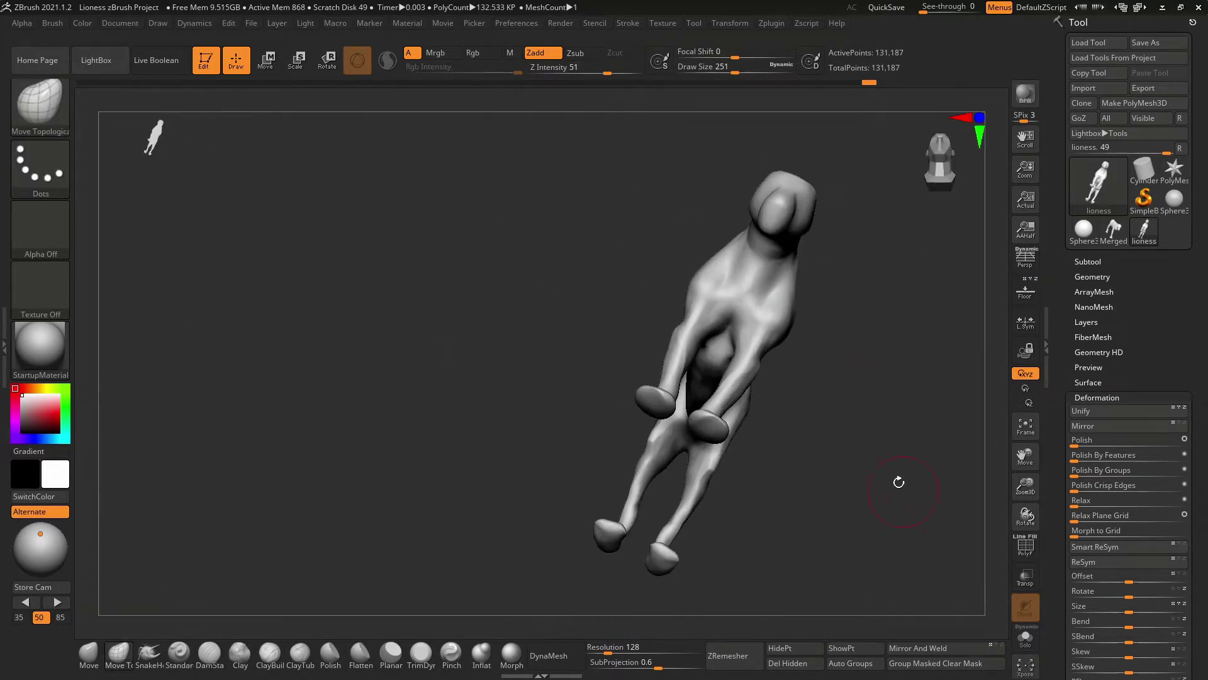
pyautogui.keyDown('shift'); pyautogui.moveTo(841, 454); pyautogui.dragTo(721, 456); pyautogui.keyUp('shift')
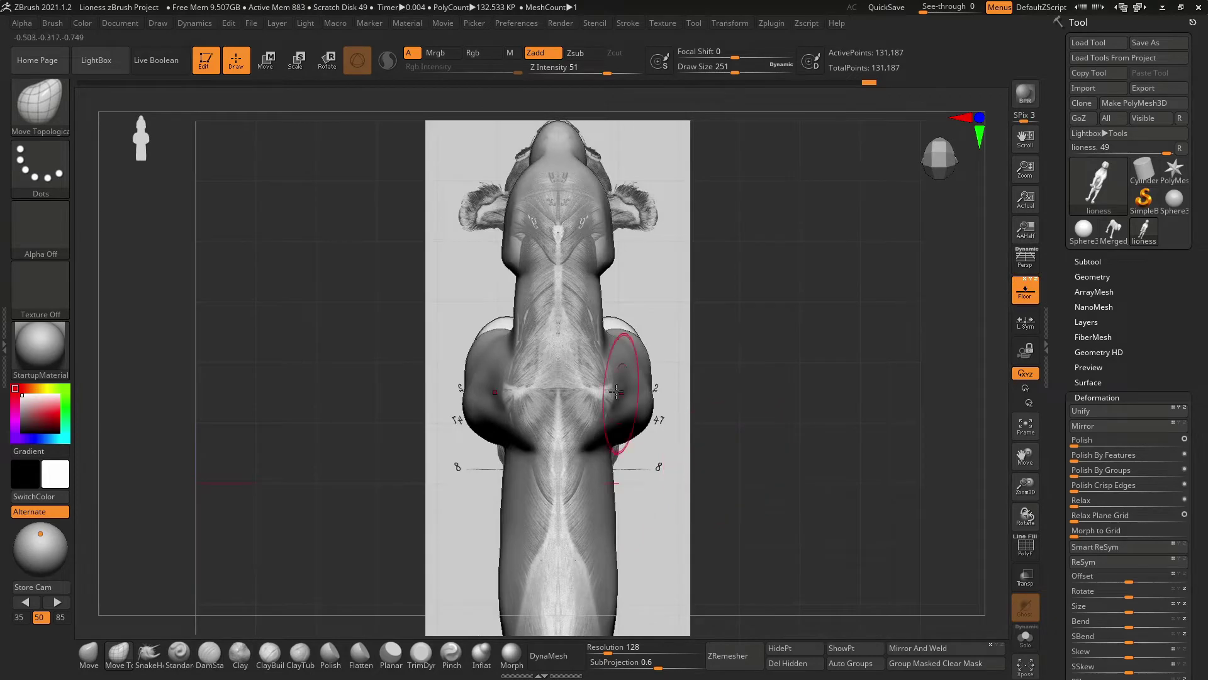
pyautogui.moveTo(675, 271)
pyautogui.mouseDown()
pyautogui.moveTo(679, 378)
pyautogui.moveTo(667, 315)
pyautogui.mouseUp()
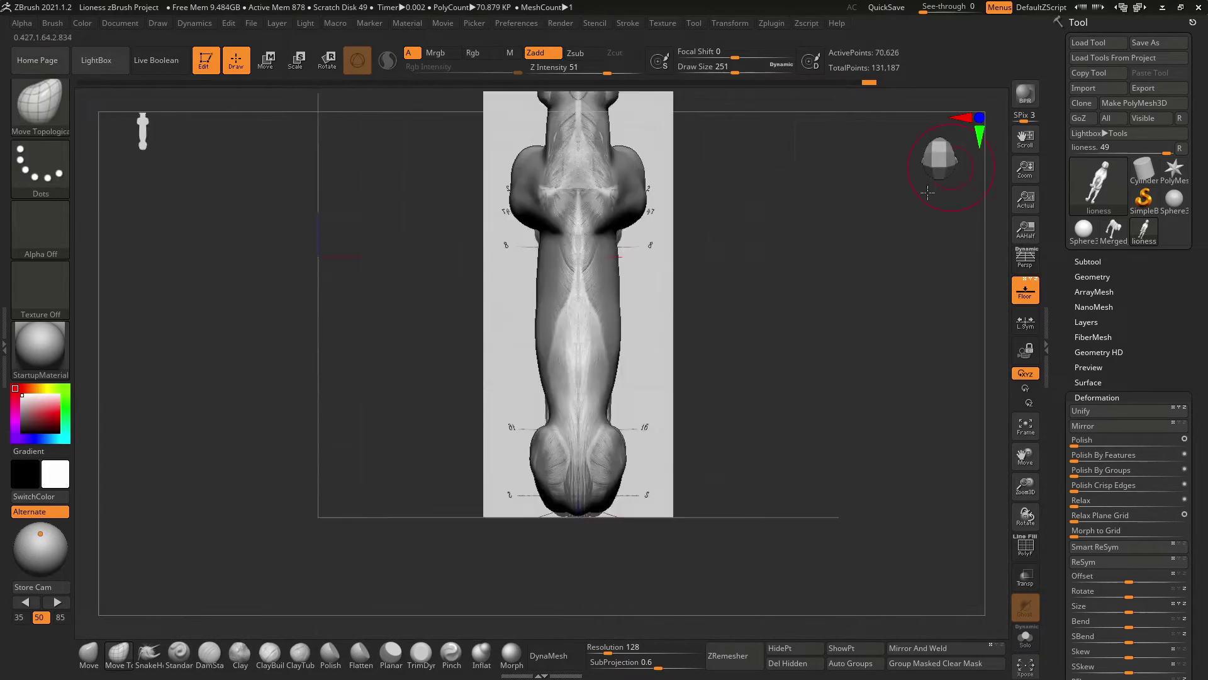
pyautogui.moveTo(667, 314)
pyautogui.keyDown('ctrl'); pyautogui.mouseDown(button='right')
pyautogui.moveTo(658, 404)
pyautogui.moveTo(706, 391)
pyautogui.mouseUp(button='right'); pyautogui.keyUp('ctrl')
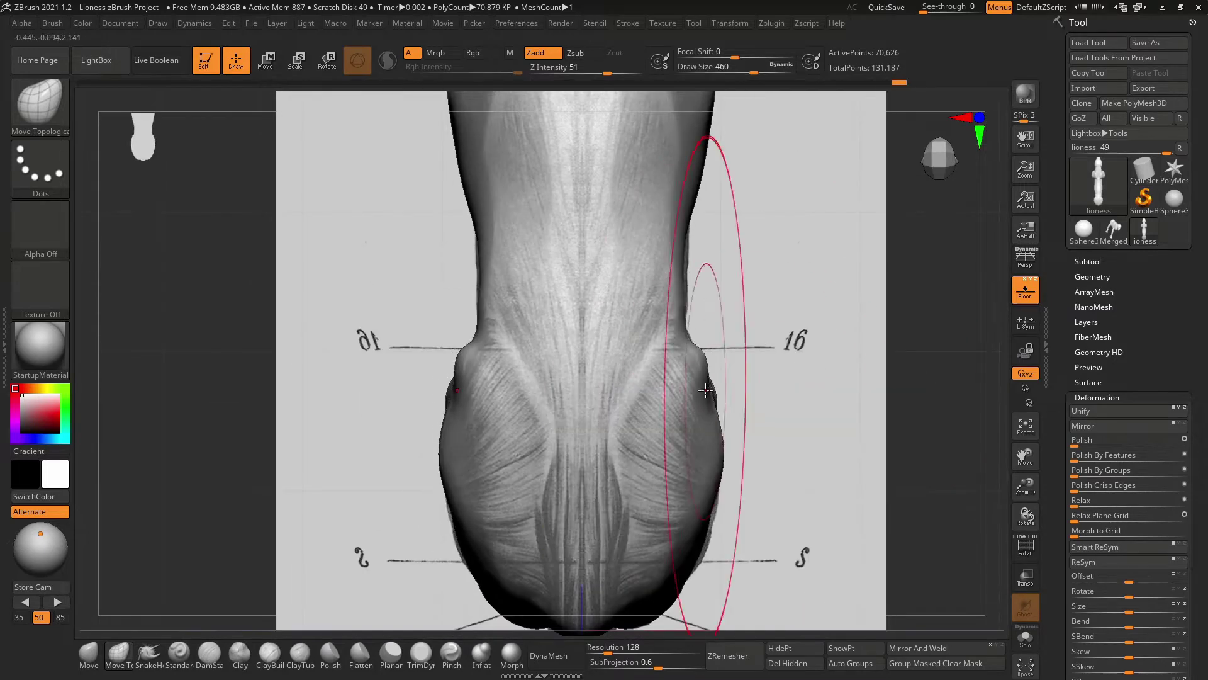
pyautogui.moveTo(711, 448)
pyautogui.keyDown('alt'); pyautogui.mouseDown(button='right')
pyautogui.moveTo(700, 296)
pyautogui.moveTo(787, 334)
pyautogui.moveTo(742, 248)
pyautogui.moveTo(764, 300)
pyautogui.moveTo(871, 288)
pyautogui.moveTo(852, 278)
pyautogui.moveTo(848, 333)
pyautogui.mouseUp(button='right'); pyautogui.keyUp('alt')
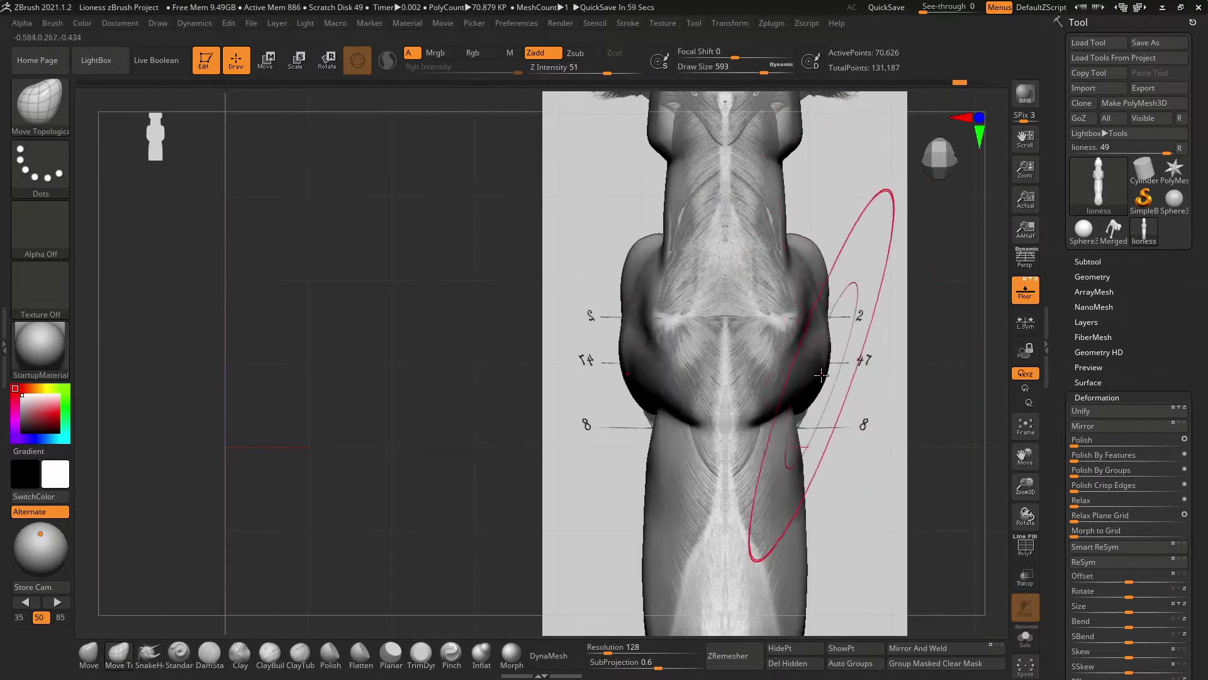
pyautogui.moveTo(801, 266)
pyautogui.mouseDown(button='right')
pyautogui.moveTo(844, 360)
pyautogui.moveTo(903, 292)
pyautogui.mouseUp(button='right')
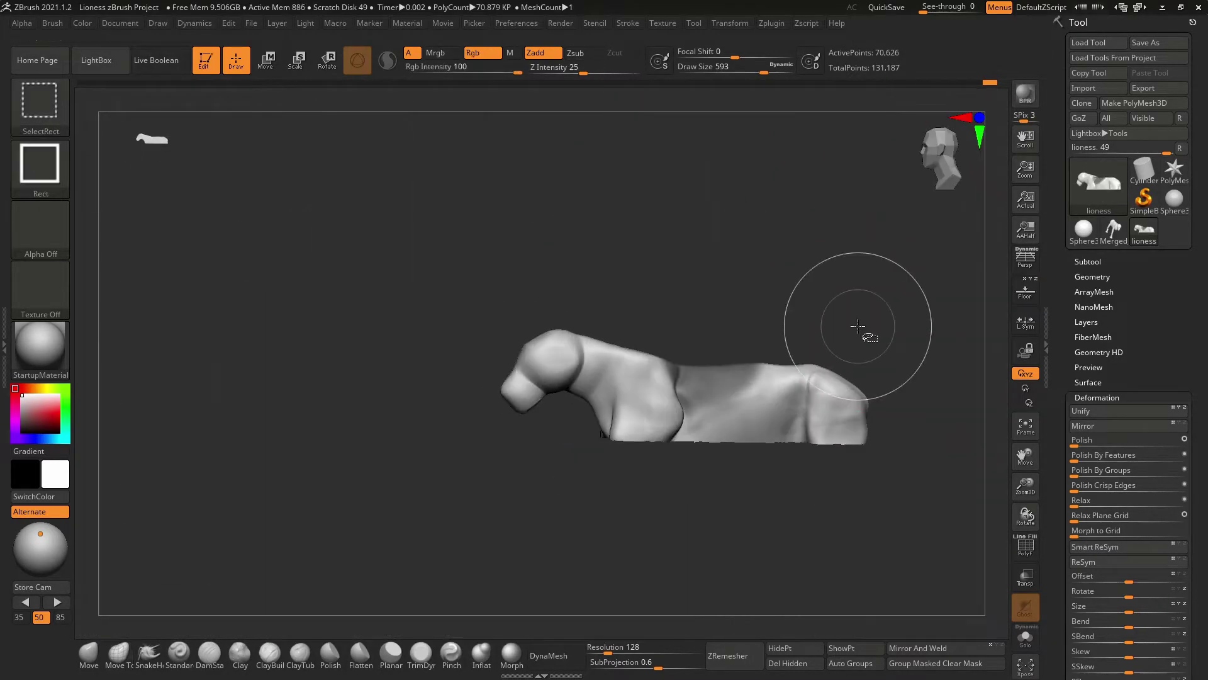
# Step: Check the isolated front legs against the front reference image with Floor on
pyautogui.moveTo(801, 431); pyautogui.dragTo(787, 462, button='right')
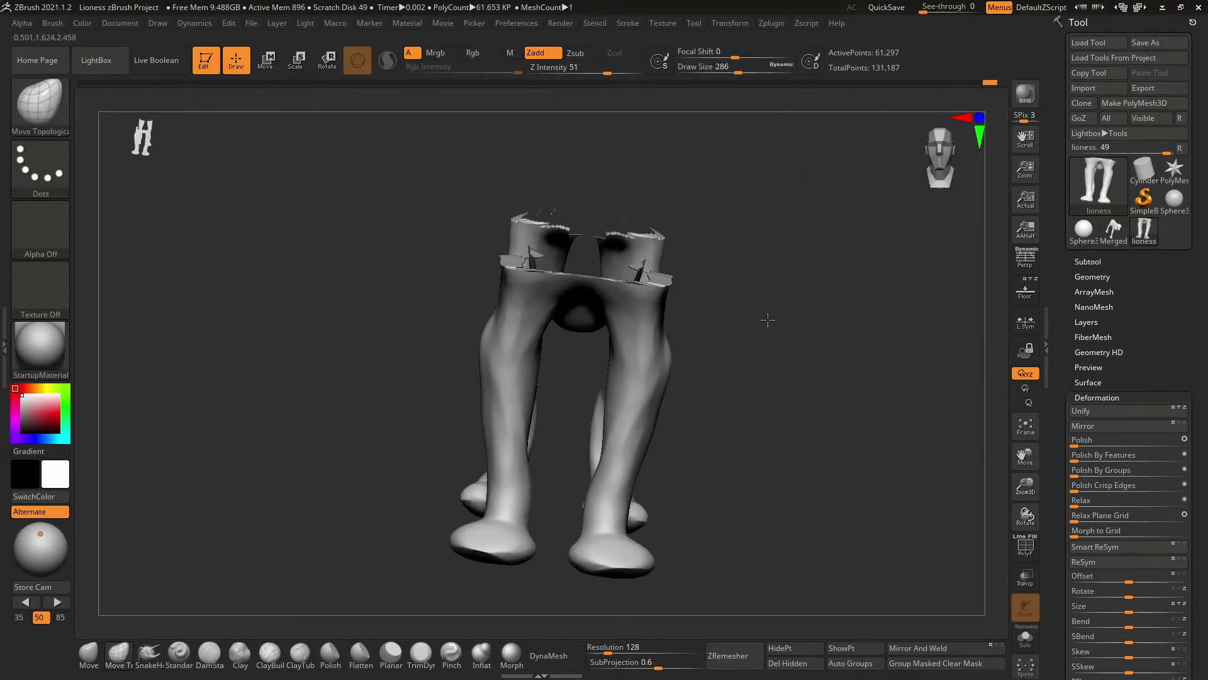
pyautogui.hotkey('shift', 'p')
pyautogui.moveTo(768, 320)
pyautogui.keyDown('shift'); pyautogui.mouseDown(button='right')
pyautogui.moveTo(712, 340)
pyautogui.moveTo(845, 350)
pyautogui.moveTo(941, 311)
pyautogui.mouseUp(button='right'); pyautogui.keyUp('shift')
pyautogui.keyDown('ctrl'); pyautogui.keyDown('shift'); pyautogui.click(735, 320); pyautogui.keyUp('shift'); pyautogui.keyUp('ctrl')
pyautogui.hotkey('shift', 'p')
# Step: Invert the hidden parts, then unhide the whole lioness and view it in perspective
pyautogui.keyDown('ctrl'); pyautogui.keyDown('shift'); pyautogui.moveTo(899, 318); pyautogui.dragTo(913, 264); pyautogui.keyUp('shift'); pyautogui.keyUp('ctrl')
pyautogui.hotkey('shift', 'p')
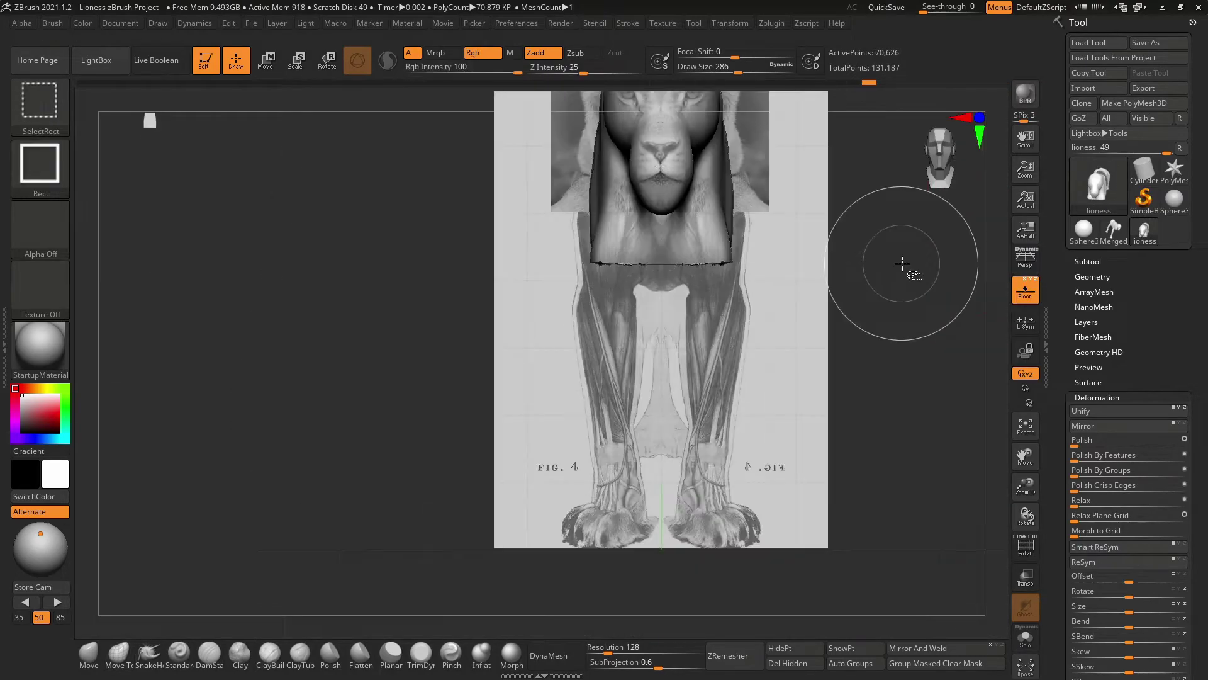
pyautogui.moveTo(726, 276)
pyautogui.mouseDown(button='right')
pyautogui.moveTo(771, 360)
pyautogui.moveTo(920, 378)
pyautogui.mouseUp(button='right')
pyautogui.keyDown('ctrl'); pyautogui.keyDown('shift'); pyautogui.click(792, 353); pyautogui.keyUp('shift'); pyautogui.keyUp('ctrl')
pyautogui.hotkey('shift', 'p')
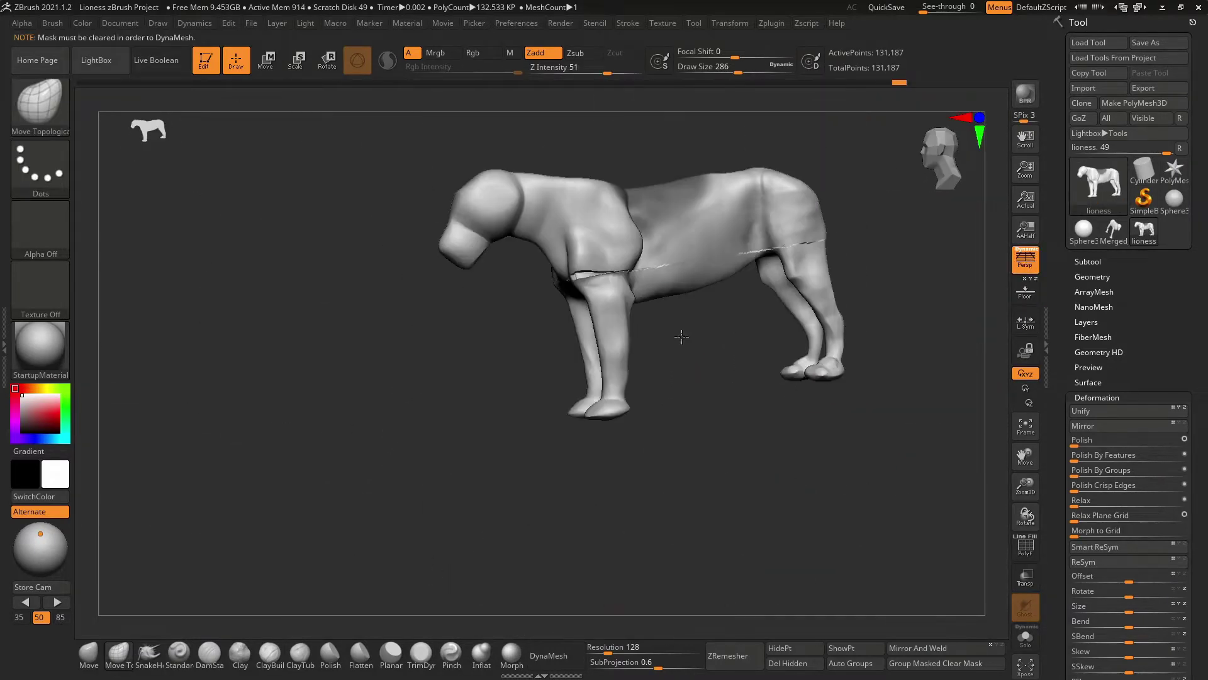
pyautogui.moveTo(681, 337)
pyautogui.keyDown('alt'); pyautogui.mouseDown(button='right')
pyautogui.moveTo(837, 400)
pyautogui.moveTo(925, 463)
pyautogui.moveTo(574, 430)
pyautogui.moveTo(780, 488)
pyautogui.moveTo(714, 361)
pyautogui.moveTo(480, 586)
pyautogui.mouseUp(button='right'); pyautogui.keyUp('alt')
# Step: Build up clay in the armpit and under the front leg with ClayBuildup
pyautogui.press('b')
pyautogui.press('c')
pyautogui.press('t')
pyautogui.moveTo(623, 311); pyautogui.dragTo(770, 226, button='right')
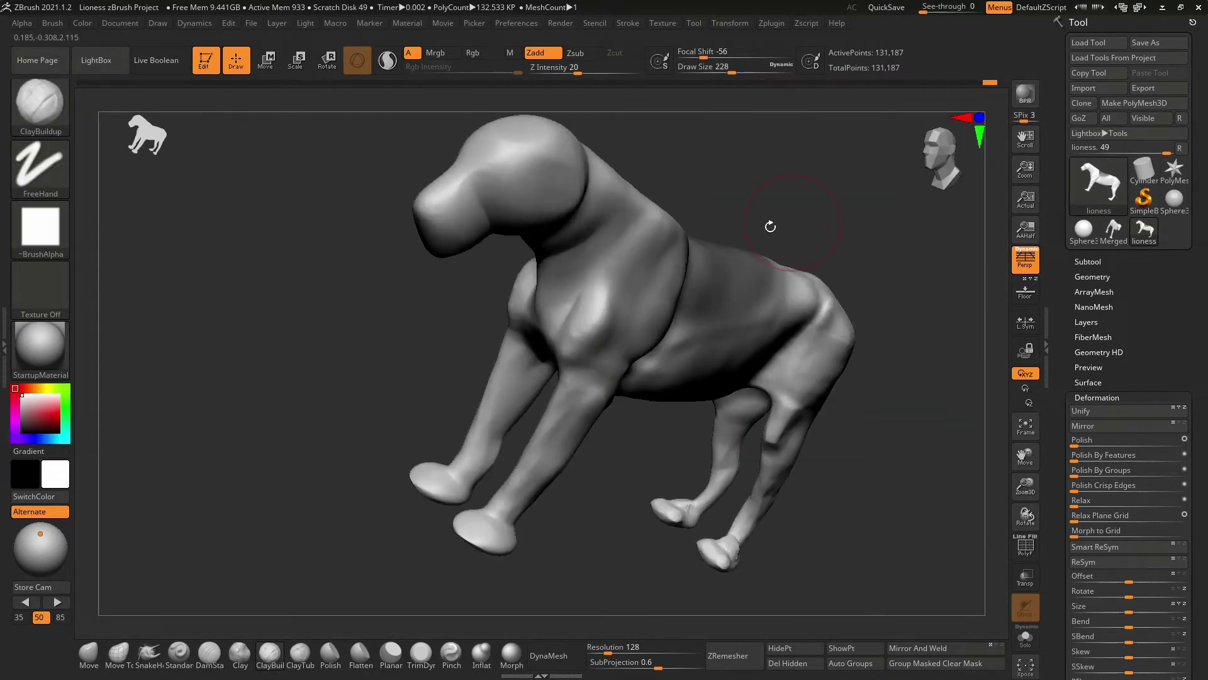
pyautogui.moveTo(654, 479); pyautogui.dragTo(736, 466, button='right')
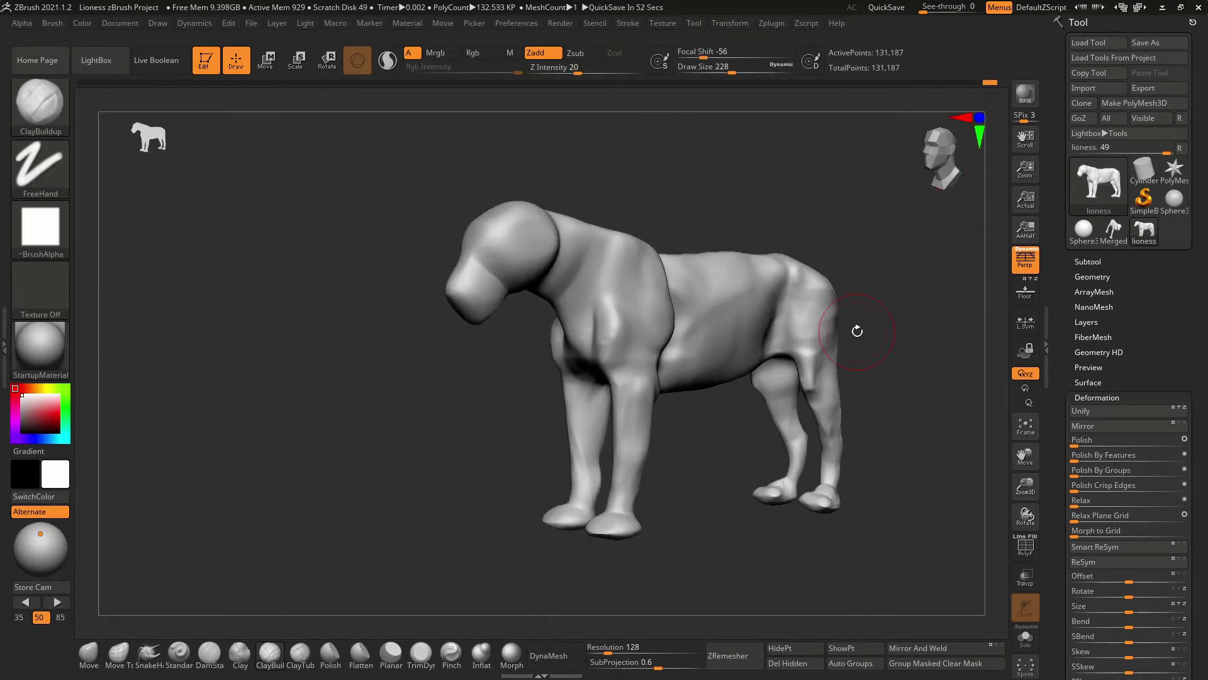
pyautogui.click(1140, 394)
pyautogui.click(1095, 261)
pyautogui.moveTo(837, 486)
pyautogui.mouseDown(button='right')
pyautogui.moveTo(843, 437)
pyautogui.moveTo(775, 568)
pyautogui.moveTo(728, 502)
pyautogui.moveTo(790, 552)
pyautogui.mouseUp(button='right')
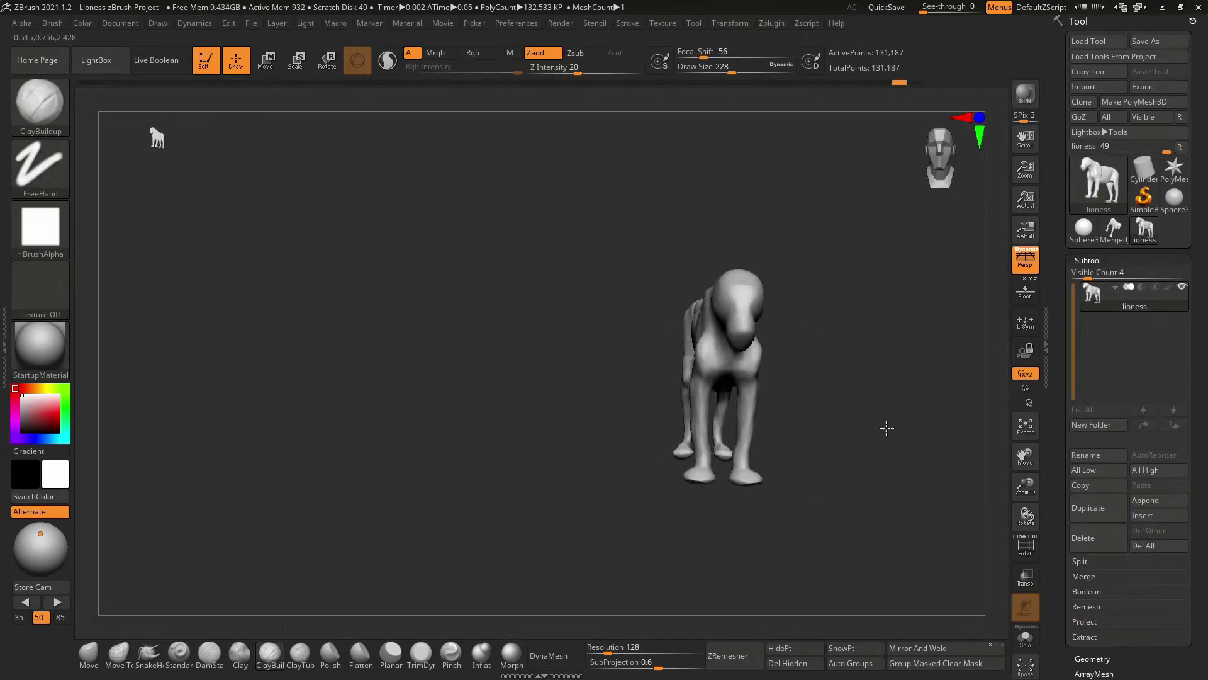
pyautogui.moveTo(887, 428)
pyautogui.mouseDown(button='right')
pyautogui.moveTo(607, 323)
pyautogui.moveTo(782, 497)
pyautogui.moveTo(837, 409)
pyautogui.moveTo(419, 302)
pyautogui.moveTo(626, 409)
pyautogui.moveTo(647, 258)
pyautogui.moveTo(801, 216)
pyautogui.moveTo(773, 481)
pyautogui.mouseUp(button='right')
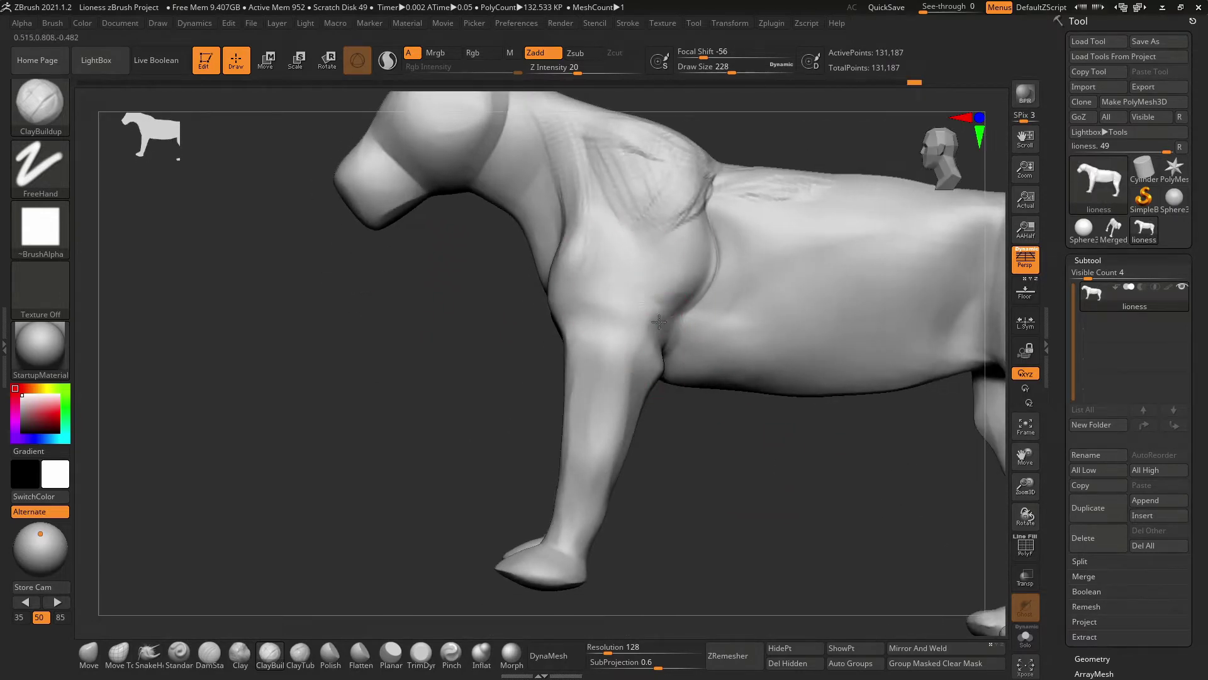
pyautogui.moveTo(659, 322); pyautogui.dragTo(645, 365)
pyautogui.moveTo(645, 365); pyautogui.dragTo(799, 507, button='right')
pyautogui.moveTo(603, 469); pyautogui.dragTo(416, 477, button='right')
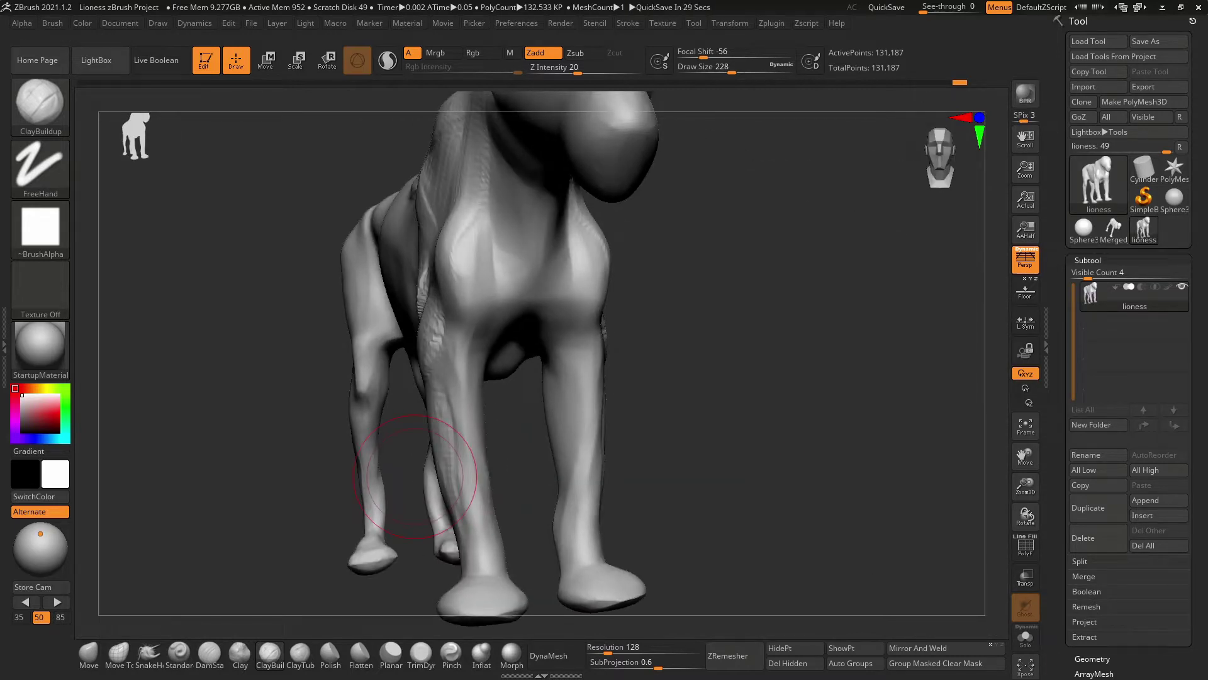
pyautogui.moveTo(416, 477)
pyautogui.mouseDown(button='right')
pyautogui.moveTo(686, 431)
pyautogui.moveTo(598, 440)
pyautogui.moveTo(686, 399)
pyautogui.moveTo(566, 310)
pyautogui.moveTo(598, 378)
pyautogui.moveTo(661, 409)
pyautogui.moveTo(625, 324)
pyautogui.moveTo(769, 424)
pyautogui.moveTo(739, 248)
pyautogui.moveTo(796, 210)
pyautogui.moveTo(620, 324)
pyautogui.moveTo(770, 407)
pyautogui.moveTo(798, 315)
pyautogui.moveTo(755, 378)
pyautogui.moveTo(856, 240)
pyautogui.mouseUp(button='right')
# Step: Alternate DamStandard and ClayBuildup brushes to build up the shoulder muscle
pyautogui.press('b')
pyautogui.press('d')
pyautogui.press('s')
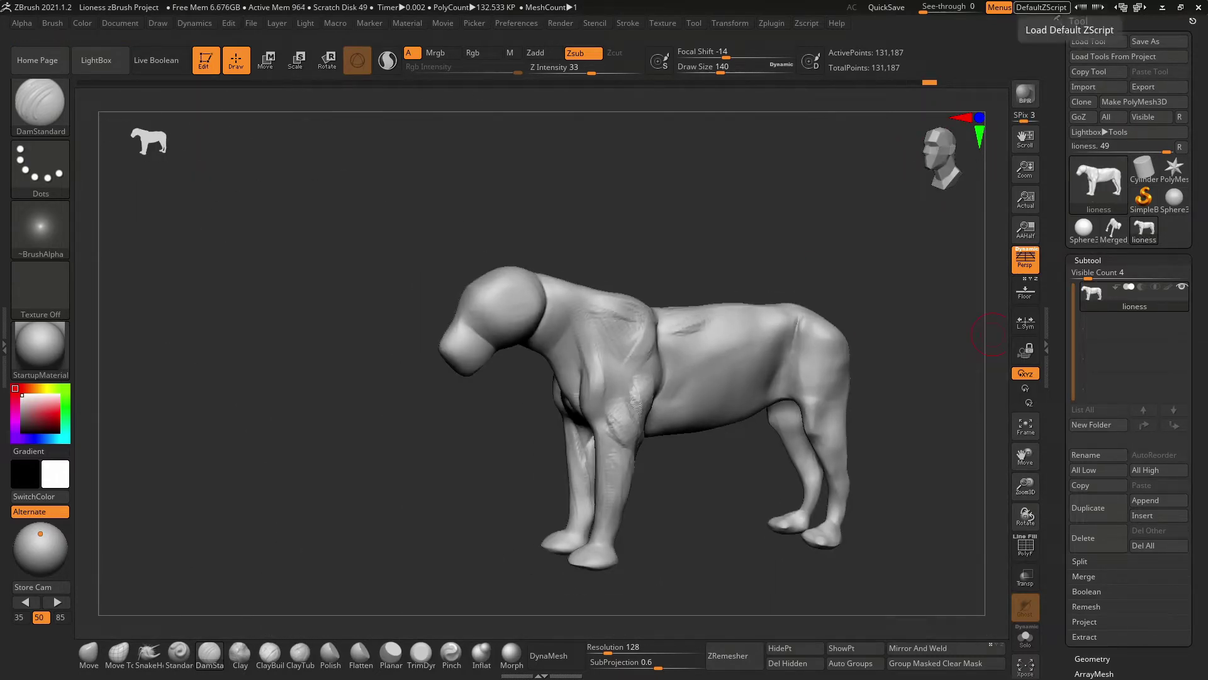
pyautogui.moveTo(991, 334)
pyautogui.mouseDown(button='right')
pyautogui.moveTo(653, 491)
pyautogui.moveTo(801, 275)
pyautogui.mouseUp(button='right')
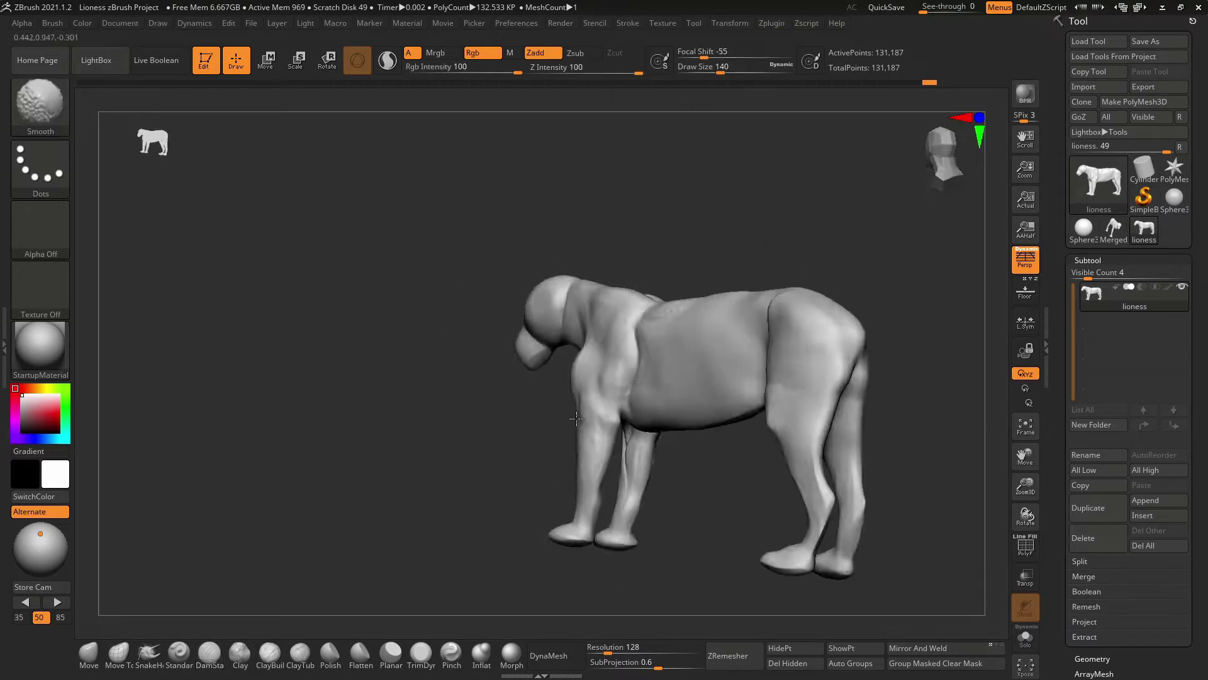
pyautogui.moveTo(577, 418)
pyautogui.mouseDown(button='right')
pyautogui.moveTo(647, 440)
pyautogui.moveTo(774, 354)
pyautogui.moveTo(798, 458)
pyautogui.moveTo(932, 321)
pyautogui.moveTo(798, 499)
pyautogui.moveTo(776, 558)
pyautogui.mouseUp(button='right')
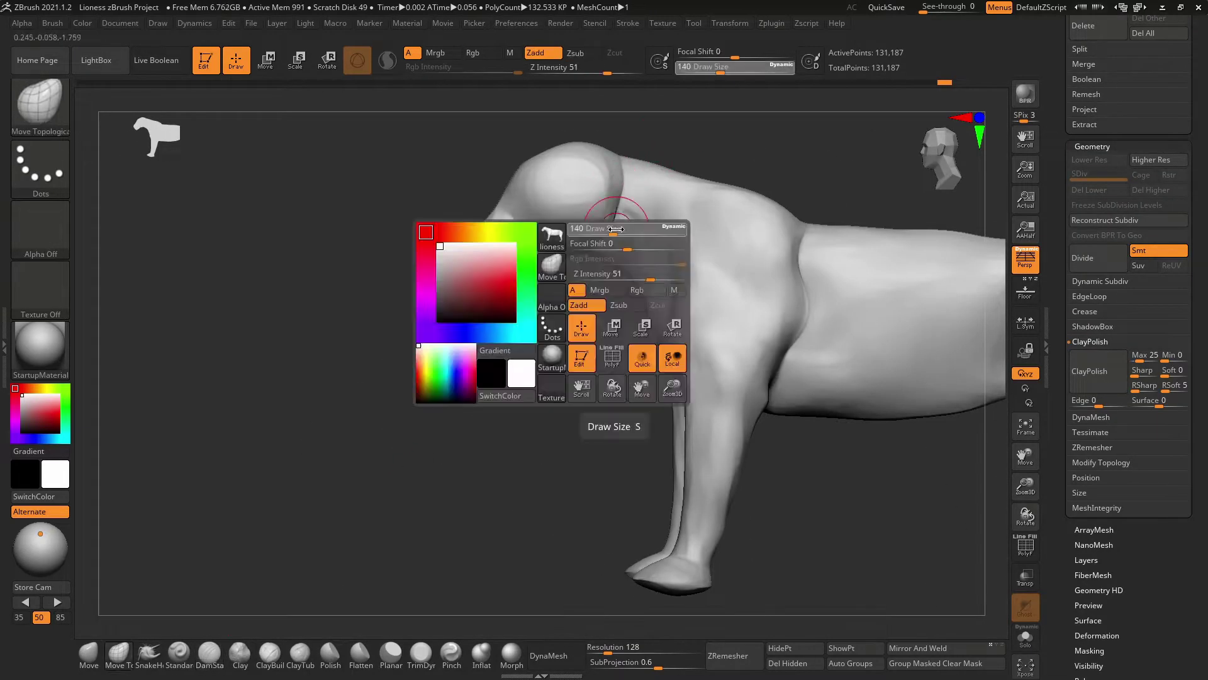
pyautogui.moveTo(625, 236)
pyautogui.mouseDown(button='right')
pyautogui.moveTo(640, 277)
pyautogui.moveTo(688, 229)
pyautogui.moveTo(736, 428)
pyautogui.moveTo(648, 346)
pyautogui.mouseUp(button='right')
pyautogui.press('b')
pyautogui.press('d')
pyautogui.press('s')
pyautogui.click(270, 655)
pyautogui.moveTo(648, 346); pyautogui.dragTo(658, 338)
# Step: Work the front legs from a low front-quarter angle with Move Topological, Inflat and ClayBuildup
pyautogui.press('b')
pyautogui.press('m')
pyautogui.press('t')
pyautogui.moveTo(687, 288)
pyautogui.mouseDown(button='right')
pyautogui.moveTo(687, 472)
pyautogui.moveTo(717, 502)
pyautogui.moveTo(755, 441)
pyautogui.moveTo(776, 481)
pyautogui.moveTo(944, 167)
pyautogui.moveTo(840, 385)
pyautogui.moveTo(818, 403)
pyautogui.moveTo(831, 413)
pyautogui.moveTo(523, 548)
pyautogui.moveTo(550, 421)
pyautogui.moveTo(707, 391)
pyautogui.moveTo(858, 410)
pyautogui.moveTo(708, 510)
pyautogui.moveTo(804, 396)
pyautogui.moveTo(846, 373)
pyautogui.mouseUp(button='right')
pyautogui.press('b')
pyautogui.press('i')
pyautogui.press('n')
pyautogui.press('b')
pyautogui.press('c')
pyautogui.press('b')
pyautogui.press('b')
# Step: Shape separate toes on the paws with Move Topological, checking each paw and the hind leg
pyautogui.press('m')
pyautogui.press('t')
pyautogui.moveTo(945, 148); pyautogui.dragTo(682, 363)
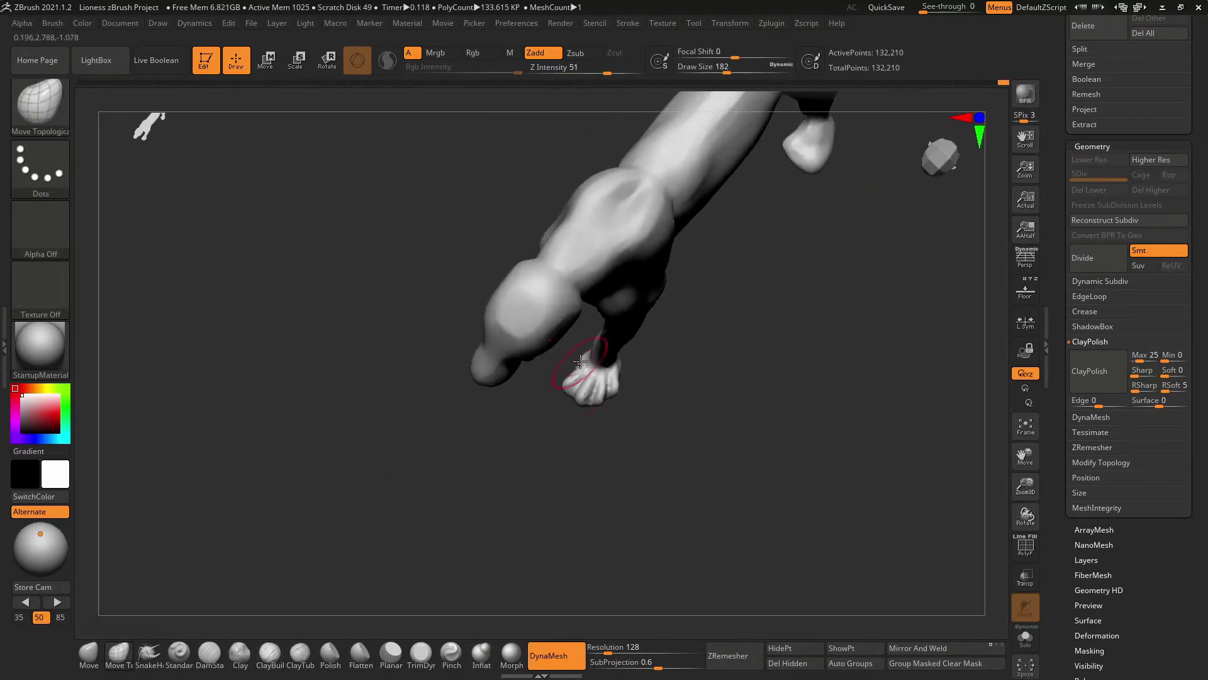
pyautogui.moveTo(769, 397); pyautogui.dragTo(727, 416)
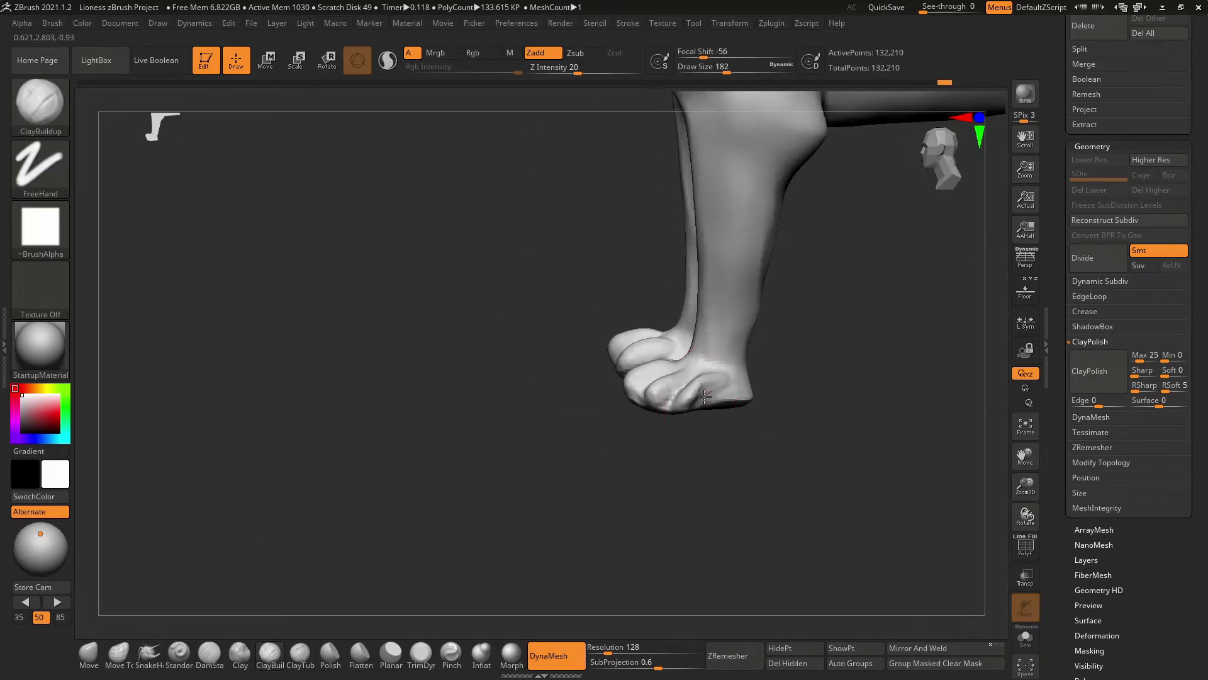
pyautogui.click(158, 22)
pyautogui.click(52, 23)
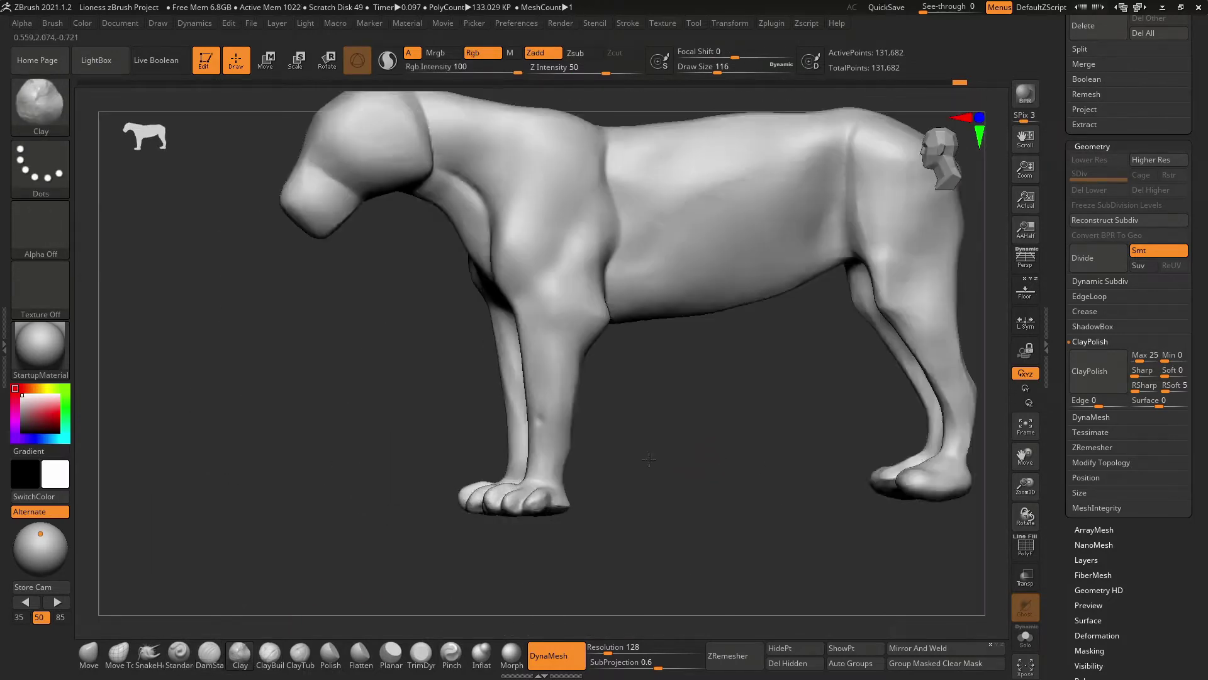
pyautogui.moveTo(648, 460); pyautogui.dragTo(690, 225)
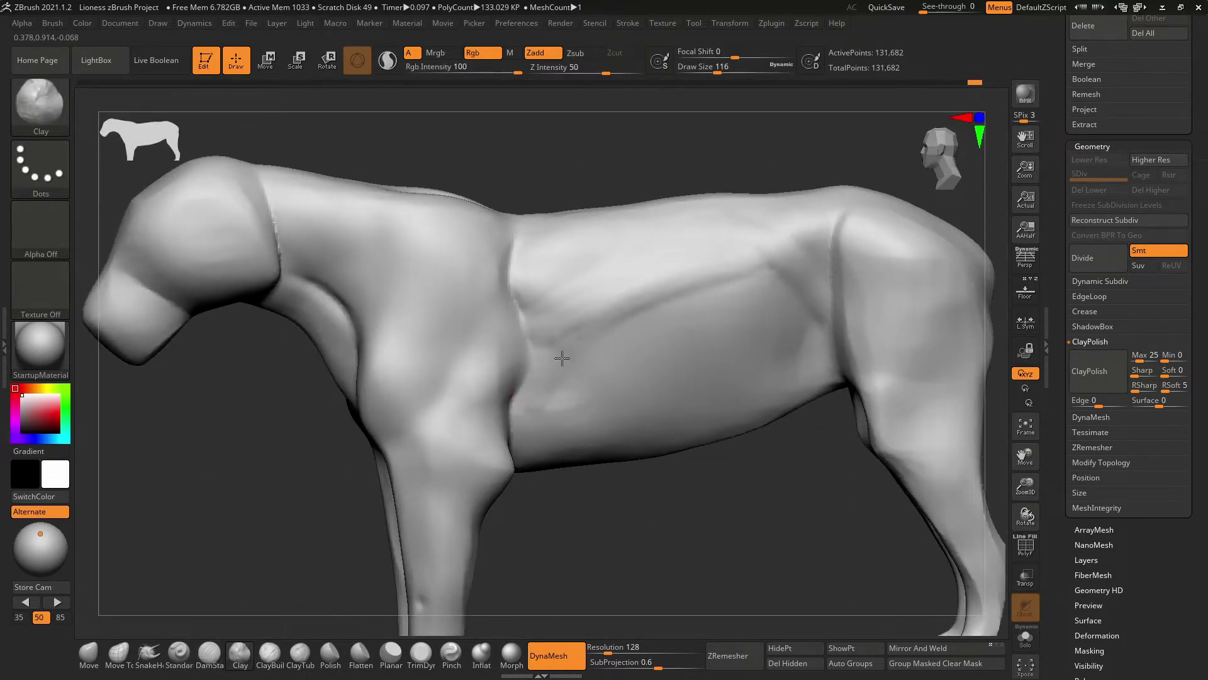
pyautogui.moveTo(581, 289)
pyautogui.mouseDown()
pyautogui.moveTo(813, 374)
pyautogui.moveTo(723, 464)
pyautogui.moveTo(779, 473)
pyautogui.moveTo(648, 566)
pyautogui.moveTo(580, 472)
pyautogui.moveTo(579, 418)
pyautogui.moveTo(637, 439)
pyautogui.moveTo(669, 399)
pyautogui.moveTo(766, 370)
pyautogui.moveTo(689, 375)
pyautogui.mouseUp()
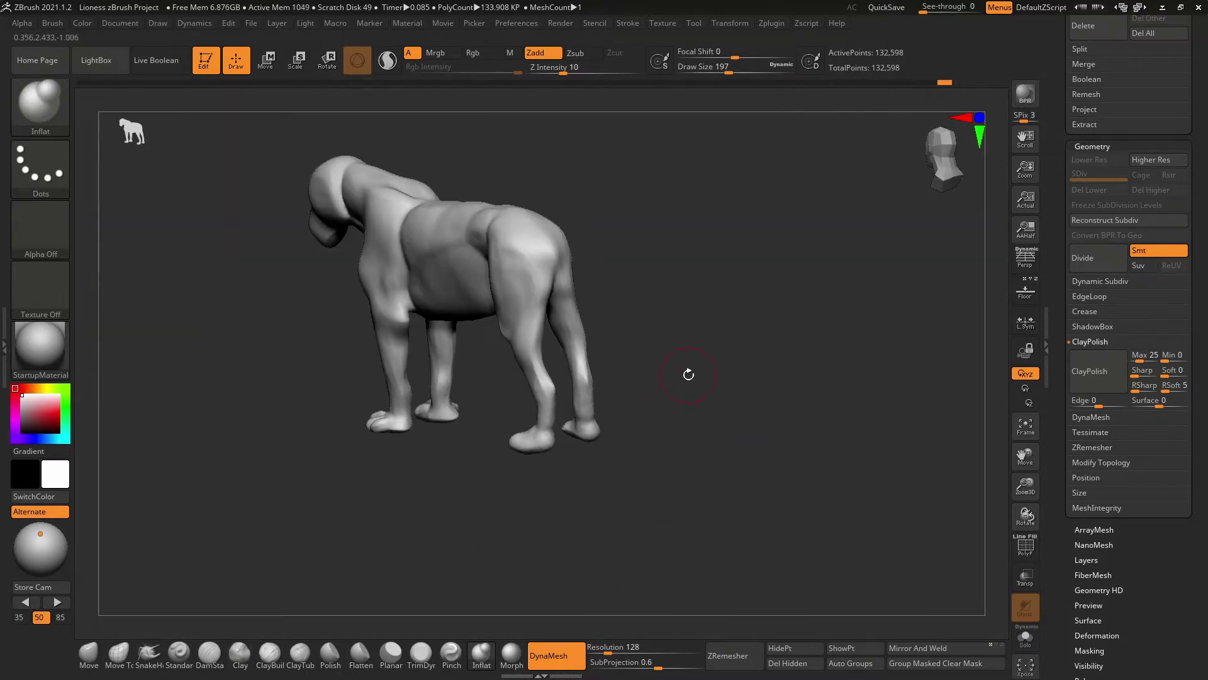
pyautogui.moveTo(721, 152)
pyautogui.mouseDown()
pyautogui.moveTo(779, 337)
pyautogui.moveTo(453, 497)
pyautogui.moveTo(843, 539)
pyautogui.moveTo(737, 476)
pyautogui.moveTo(895, 431)
pyautogui.moveTo(809, 318)
pyautogui.moveTo(925, 338)
pyautogui.moveTo(876, 386)
pyautogui.moveTo(836, 136)
pyautogui.mouseUp()
# Step: Pull the ears upright with SnakeHook and Move brushes from front and three-quarter views
pyautogui.press('b')
pyautogui.press('m')
pyautogui.press('t')
pyautogui.press('b')
pyautogui.press('s')
pyautogui.press('h')
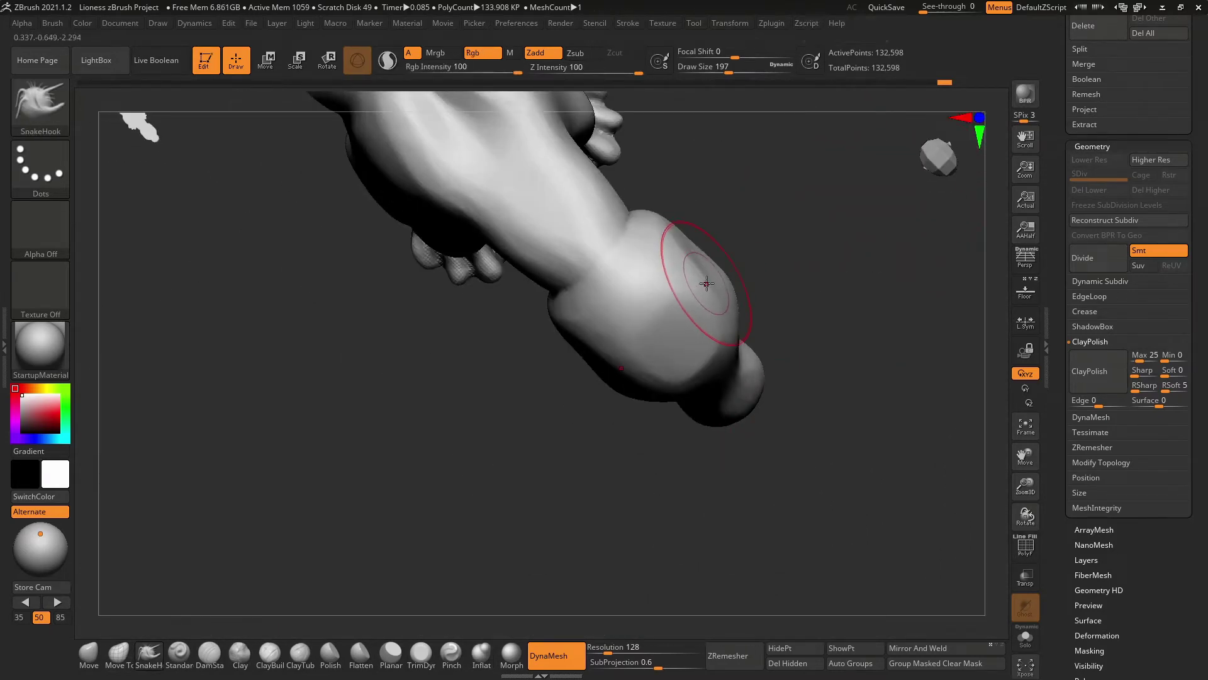
pyautogui.moveTo(715, 247); pyautogui.dragTo(781, 181)
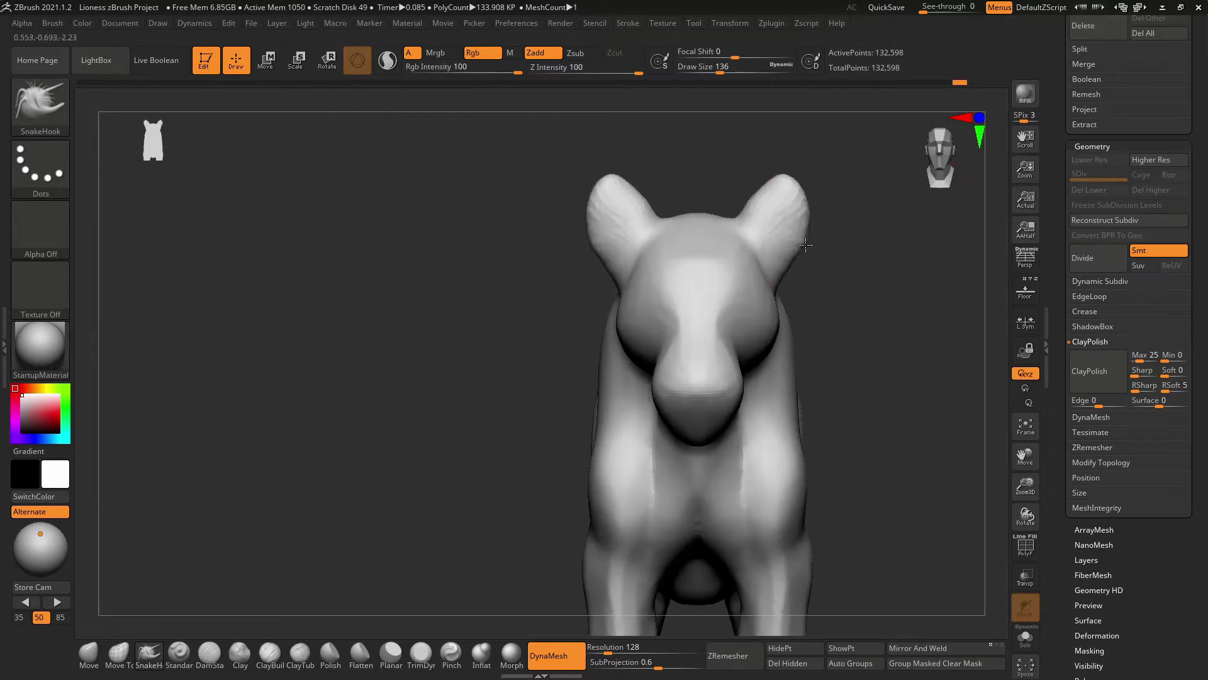
pyautogui.moveTo(796, 245)
pyautogui.mouseDown()
pyautogui.moveTo(804, 194)
pyautogui.moveTo(795, 249)
pyautogui.moveTo(746, 199)
pyautogui.moveTo(908, 160)
pyautogui.mouseUp()
pyautogui.press('b')
pyautogui.press('m')
pyautogui.press('v')
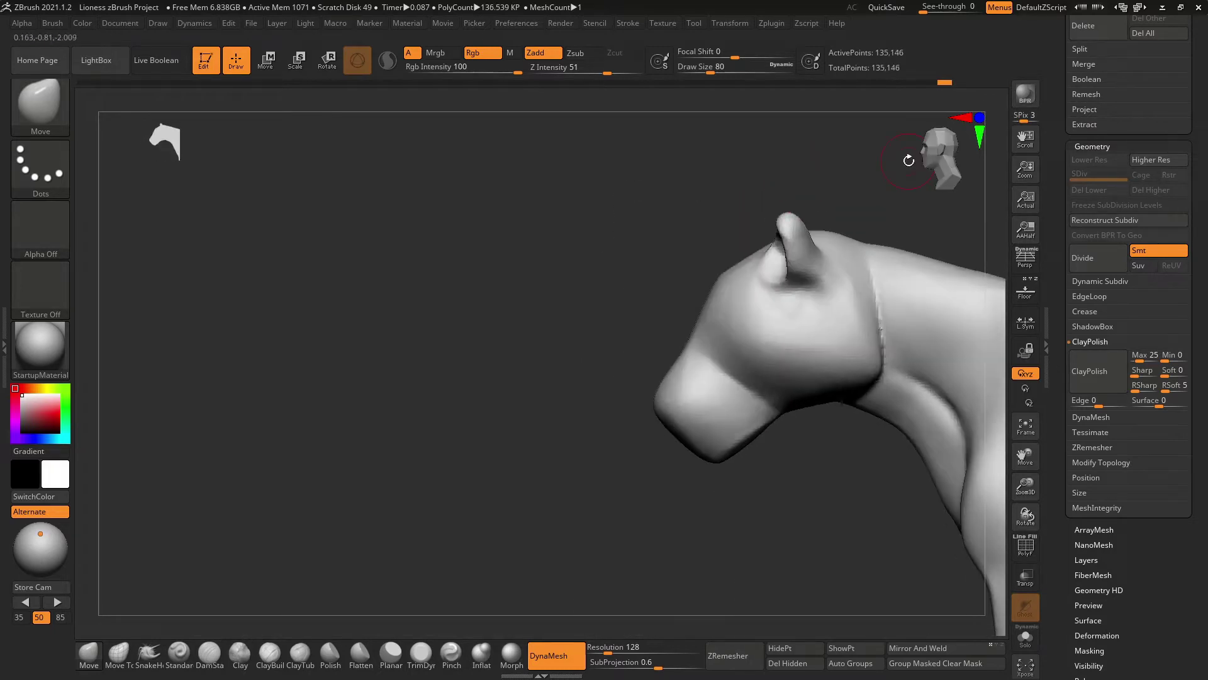
pyautogui.moveTo(797, 258)
pyautogui.mouseDown()
pyautogui.moveTo(731, 264)
pyautogui.moveTo(645, 377)
pyautogui.mouseUp()
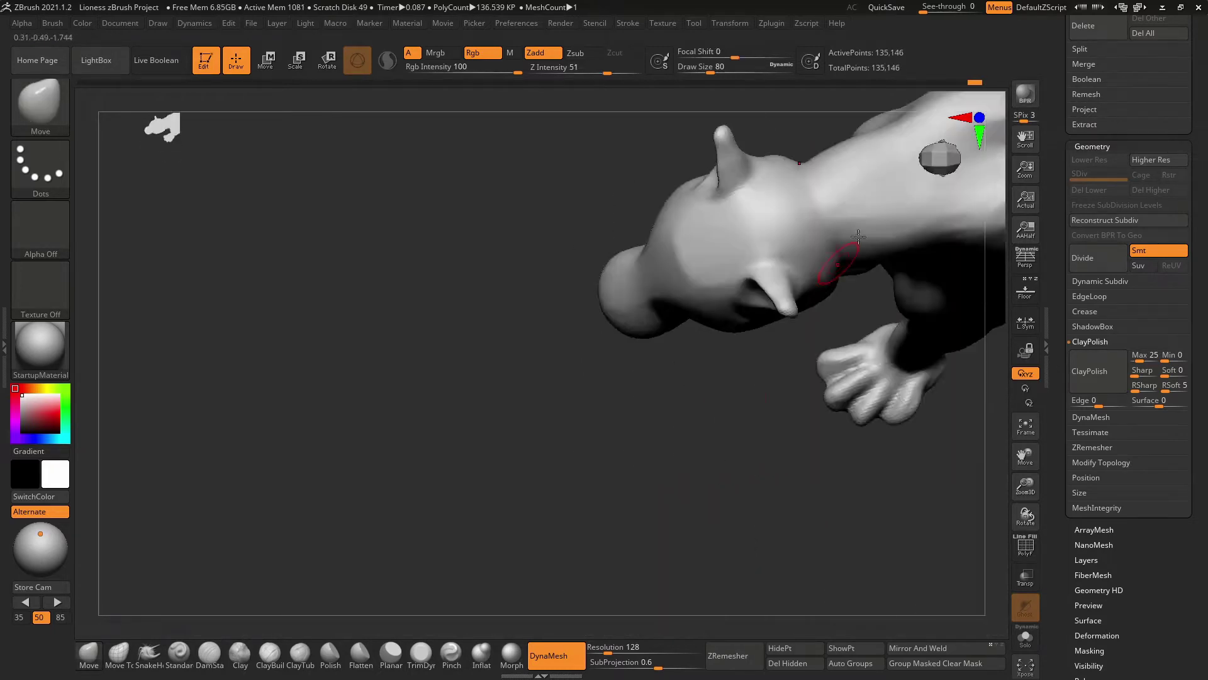
# Step: Carve round eye sockets and round the muzzle with the Clay brush and smoothing
pyautogui.press('b')
pyautogui.press('c')
pyautogui.press('l')
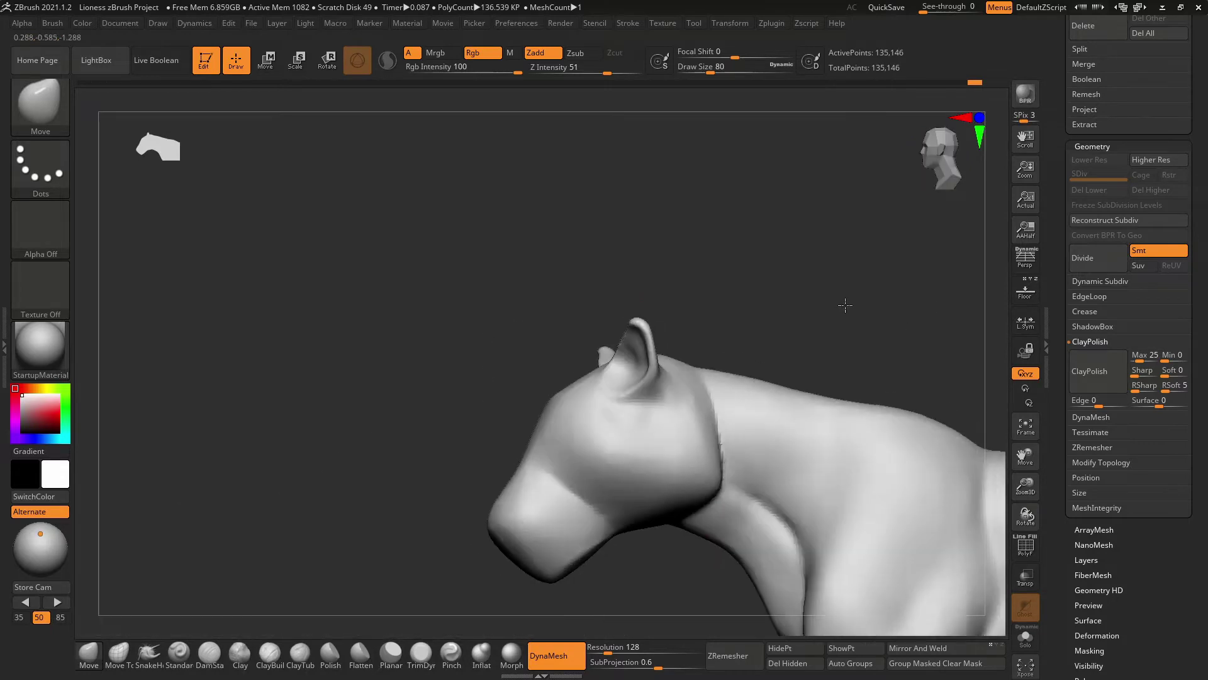
pyautogui.moveTo(743, 508)
pyautogui.mouseDown()
pyautogui.moveTo(442, 206)
pyautogui.moveTo(447, 464)
pyautogui.moveTo(459, 236)
pyautogui.moveTo(503, 264)
pyautogui.moveTo(542, 262)
pyautogui.moveTo(680, 229)
pyautogui.moveTo(691, 208)
pyautogui.moveTo(307, 329)
pyautogui.mouseUp()
pyautogui.moveTo(285, 380)
pyautogui.mouseDown()
pyautogui.moveTo(290, 269)
pyautogui.moveTo(691, 415)
pyautogui.moveTo(847, 486)
pyautogui.moveTo(252, 566)
pyautogui.moveTo(682, 463)
pyautogui.moveTo(553, 399)
pyautogui.mouseUp()
pyautogui.press('shift')
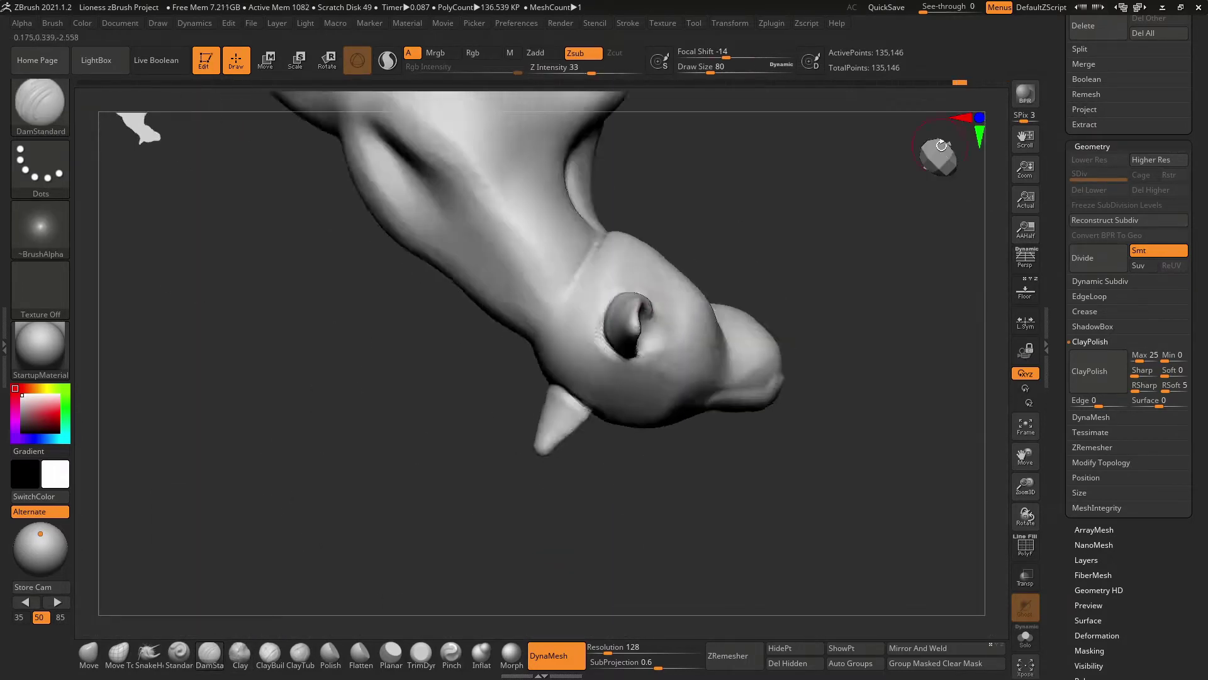
pyautogui.moveTo(621, 446)
pyautogui.mouseDown()
pyautogui.moveTo(752, 382)
pyautogui.moveTo(690, 480)
pyautogui.moveTo(660, 357)
pyautogui.mouseUp()
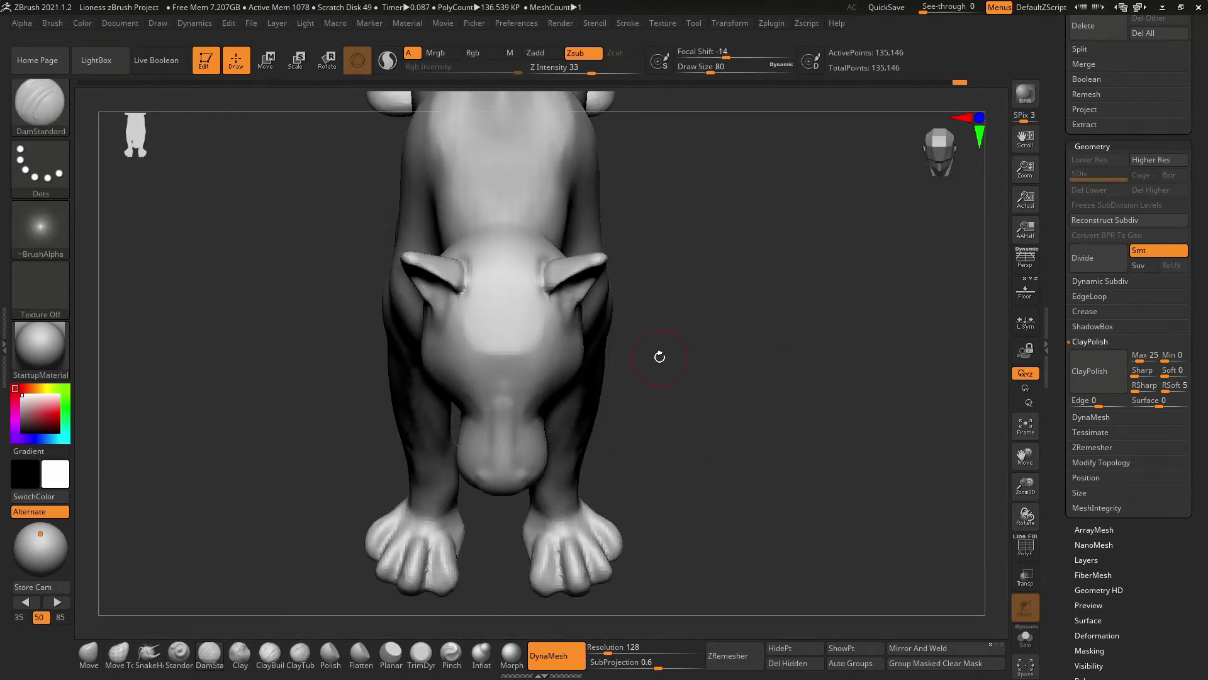
pyautogui.moveTo(510, 483)
pyautogui.mouseDown()
pyautogui.moveTo(653, 337)
pyautogui.moveTo(820, 413)
pyautogui.mouseUp()
pyautogui.press('b')
pyautogui.press('m')
pyautogui.press('t')
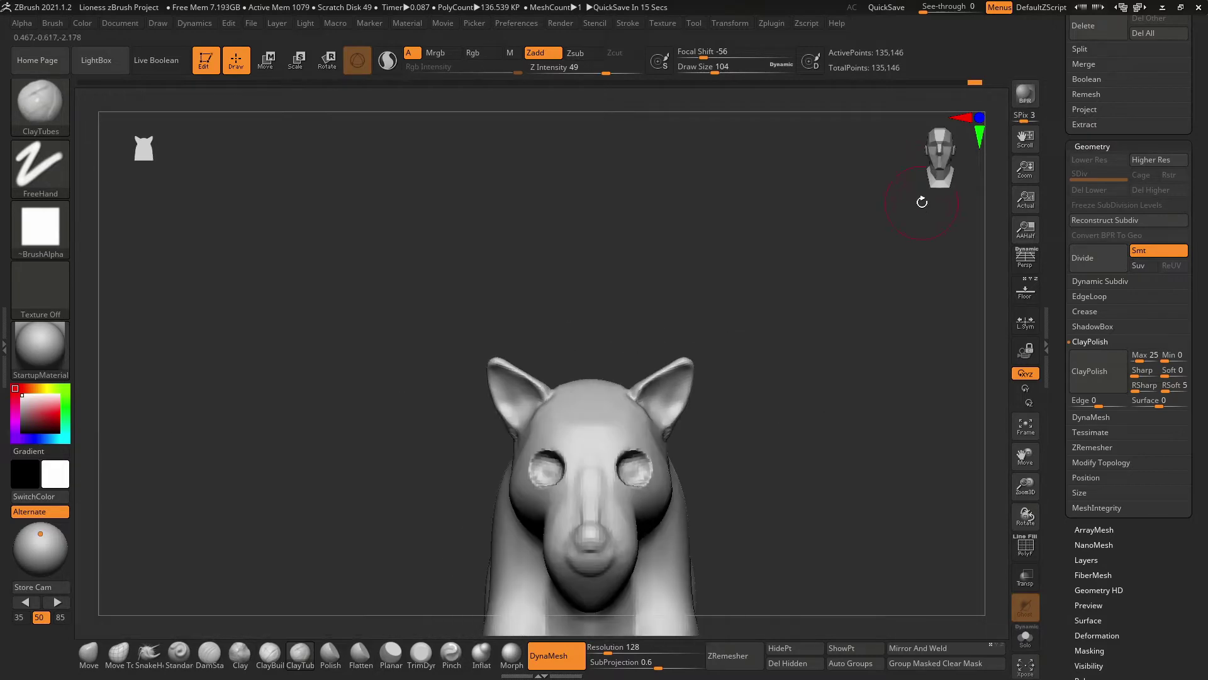
# Step: Compare the head's side profile with the reference photo, set brush size 192, then view the full body
pyautogui.hotkey('shift', 'p')
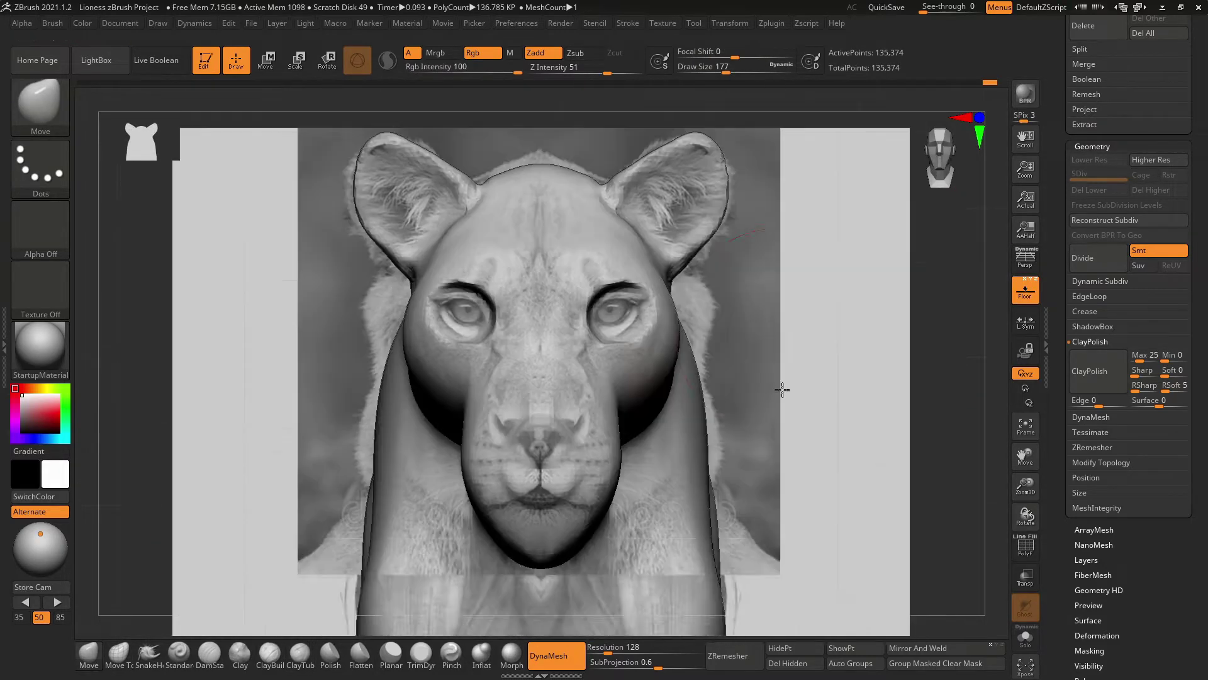
pyautogui.keyDown('shift'); pyautogui.moveTo(782, 385); pyautogui.dragTo(725, 338); pyautogui.keyUp('shift')
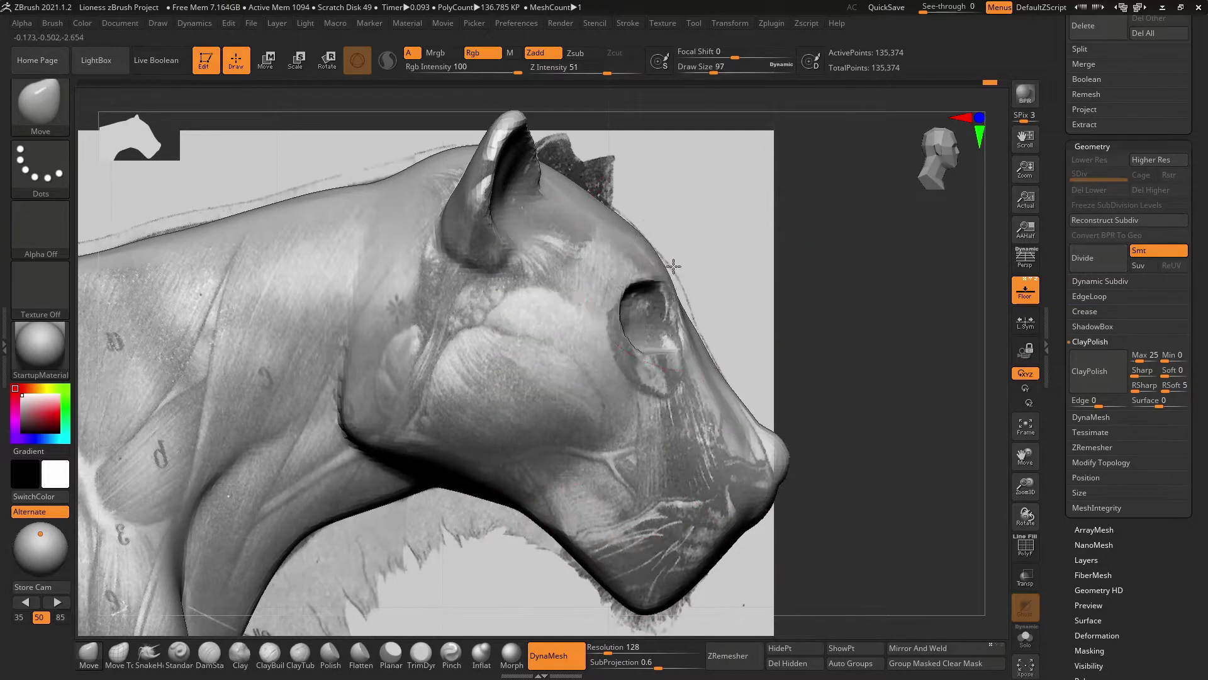
pyautogui.press('space')
pyautogui.moveTo(673, 266)
pyautogui.mouseDown()
pyautogui.moveTo(796, 350)
pyautogui.moveTo(762, 409)
pyautogui.mouseUp()
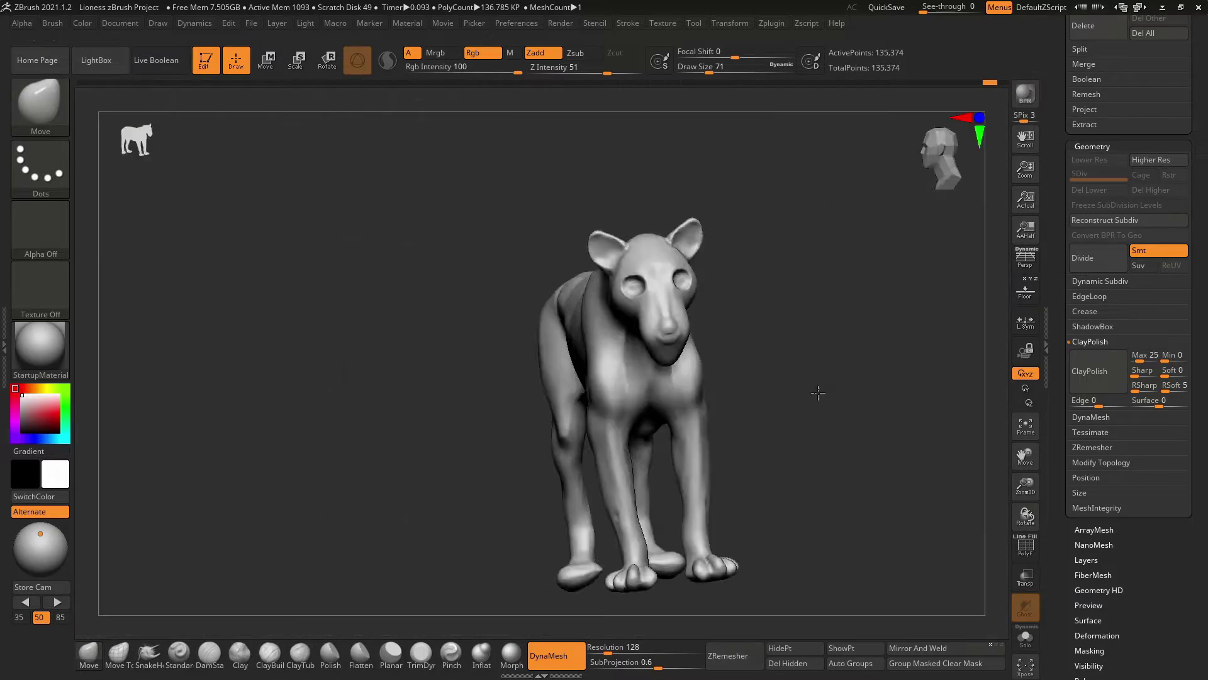
pyautogui.moveTo(692, 415)
pyautogui.mouseDown()
pyautogui.moveTo(824, 421)
pyautogui.moveTo(823, 324)
pyautogui.mouseUp()
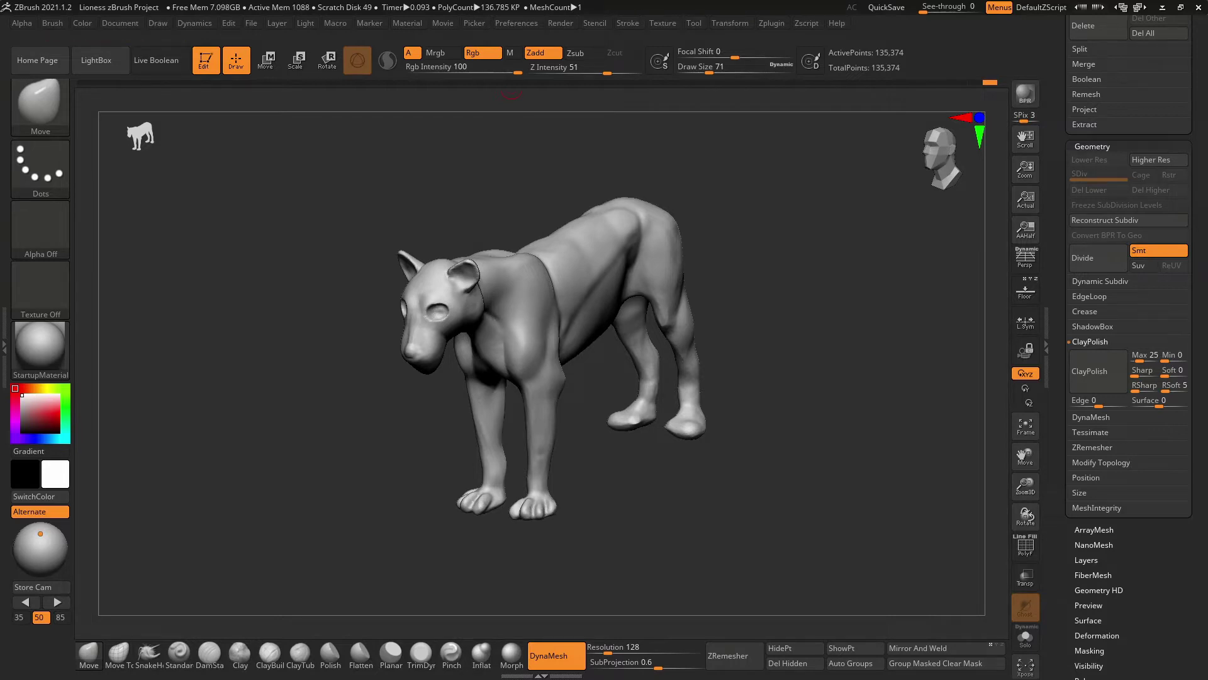
# Step: Sculpt the brow, eyeballs, nose and full muzzle, orbiting to check front, side and jaw
pyautogui.moveTo(512, 95); pyautogui.dragTo(988, 345)
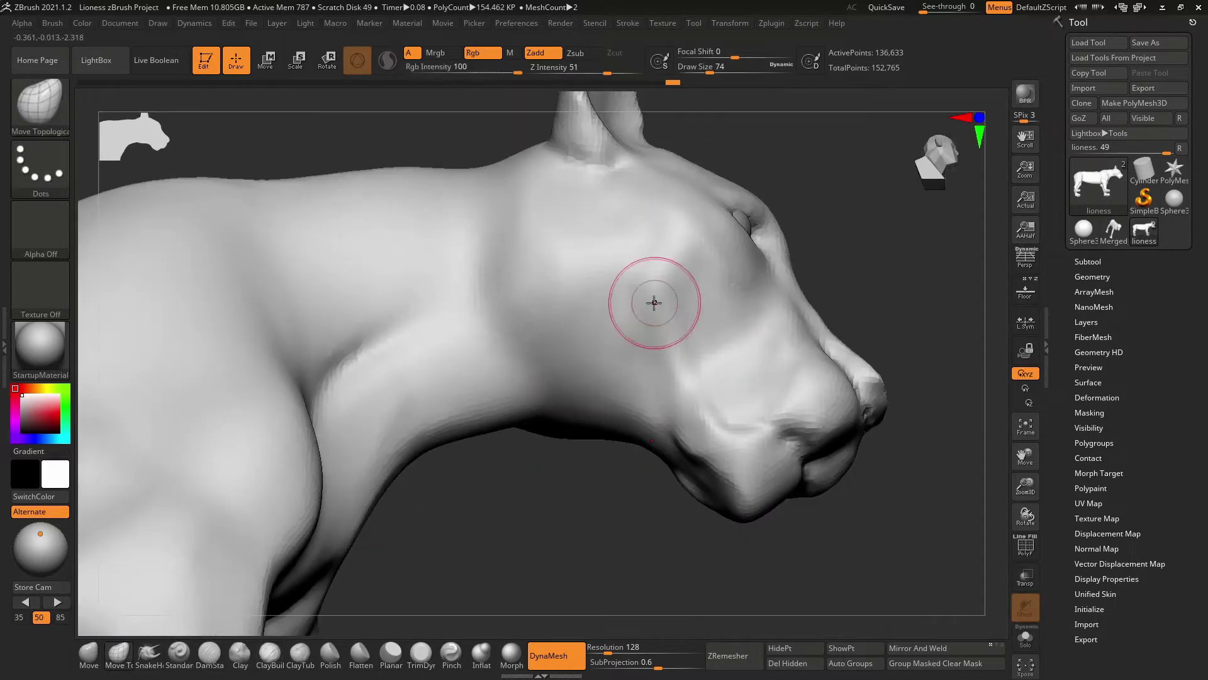
pyautogui.moveTo(654, 303); pyautogui.dragTo(822, 274)
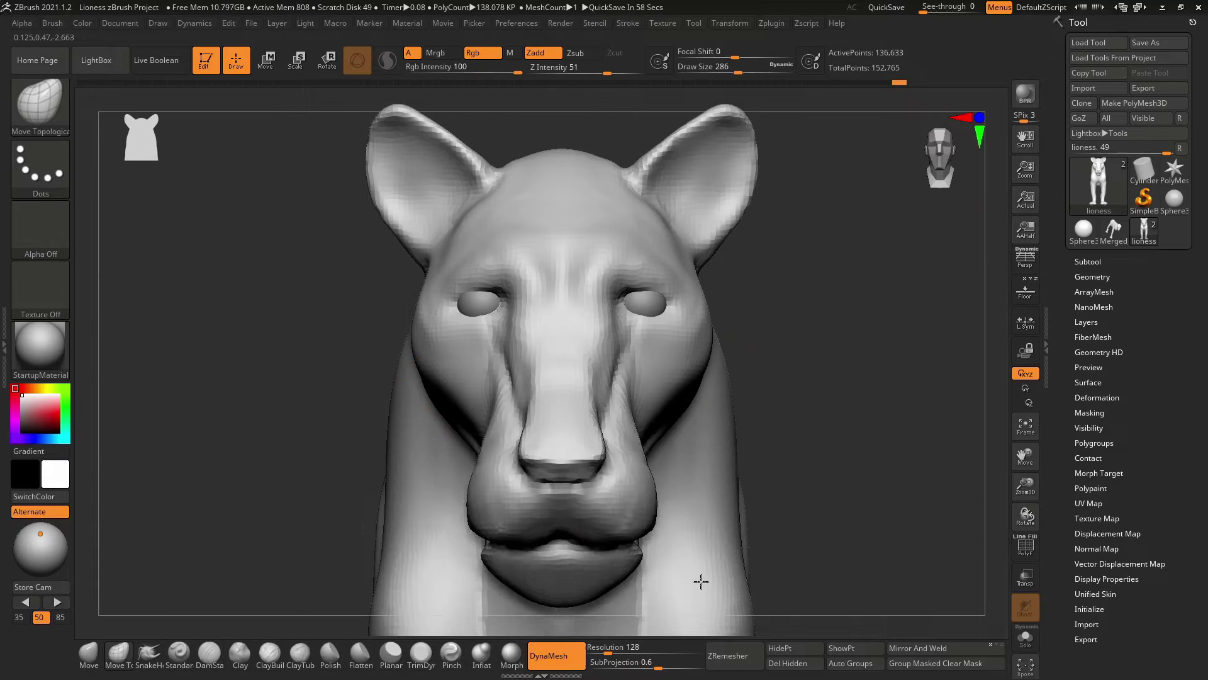
pyautogui.moveTo(701, 581)
pyautogui.mouseDown(button='right')
pyautogui.moveTo(701, 399)
pyautogui.moveTo(738, 269)
pyautogui.moveTo(427, 423)
pyautogui.mouseUp(button='right')
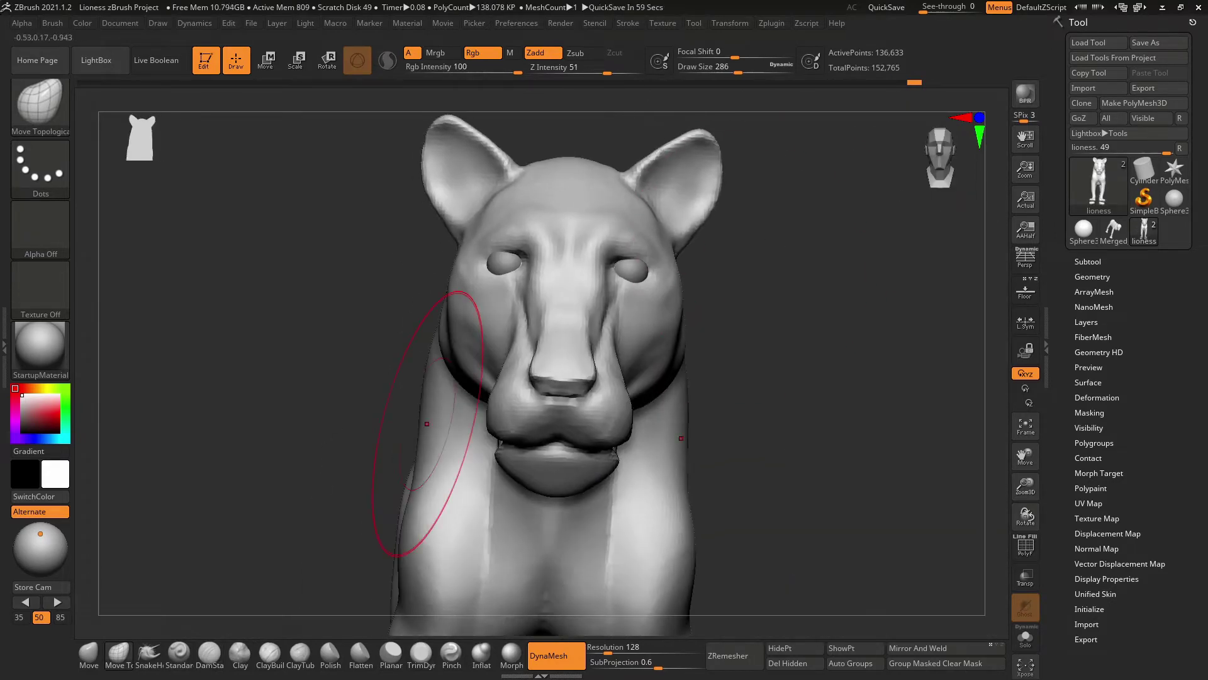
pyautogui.moveTo(445, 243)
pyautogui.mouseDown(button='right')
pyautogui.moveTo(896, 232)
pyautogui.moveTo(714, 253)
pyautogui.moveTo(575, 215)
pyautogui.moveTo(491, 464)
pyautogui.moveTo(614, 502)
pyautogui.moveTo(593, 202)
pyautogui.moveTo(615, 170)
pyautogui.moveTo(656, 207)
pyautogui.moveTo(553, 469)
pyautogui.moveTo(591, 242)
pyautogui.mouseUp(button='right')
pyautogui.press('space')
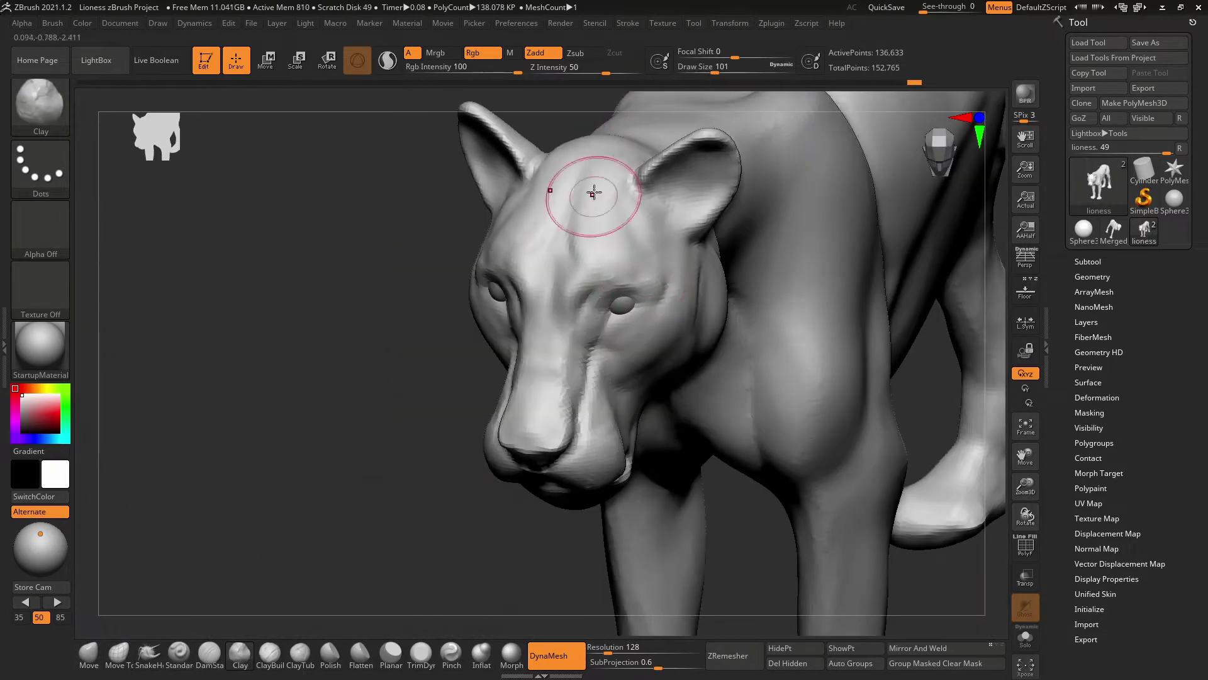
pyautogui.moveTo(594, 193); pyautogui.dragTo(620, 402, button='right')
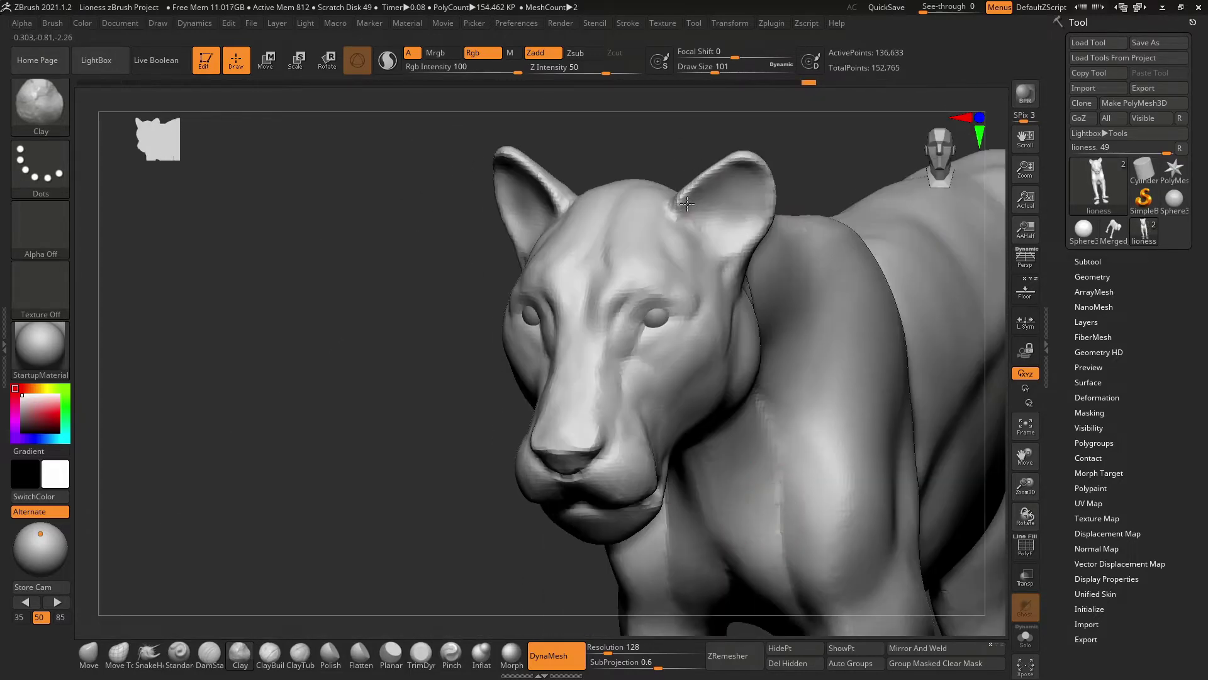
pyautogui.moveTo(701, 198); pyautogui.dragTo(826, 217, button='right')
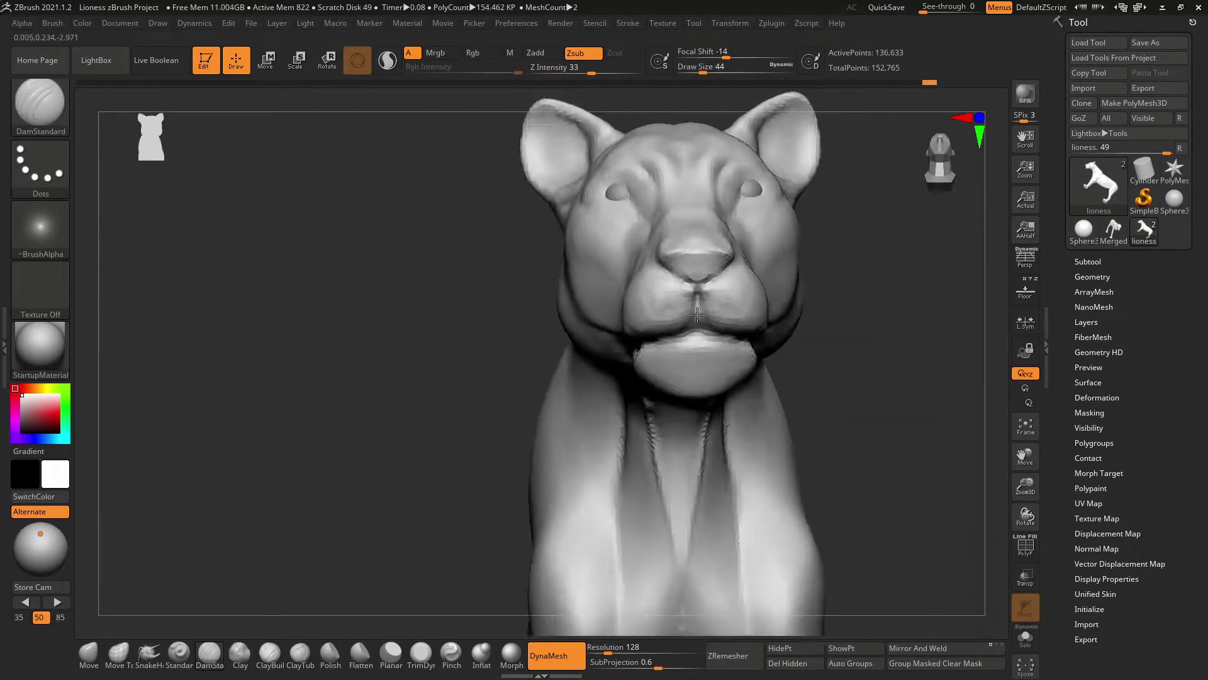
pyautogui.moveTo(727, 434); pyautogui.dragTo(787, 488, button='right')
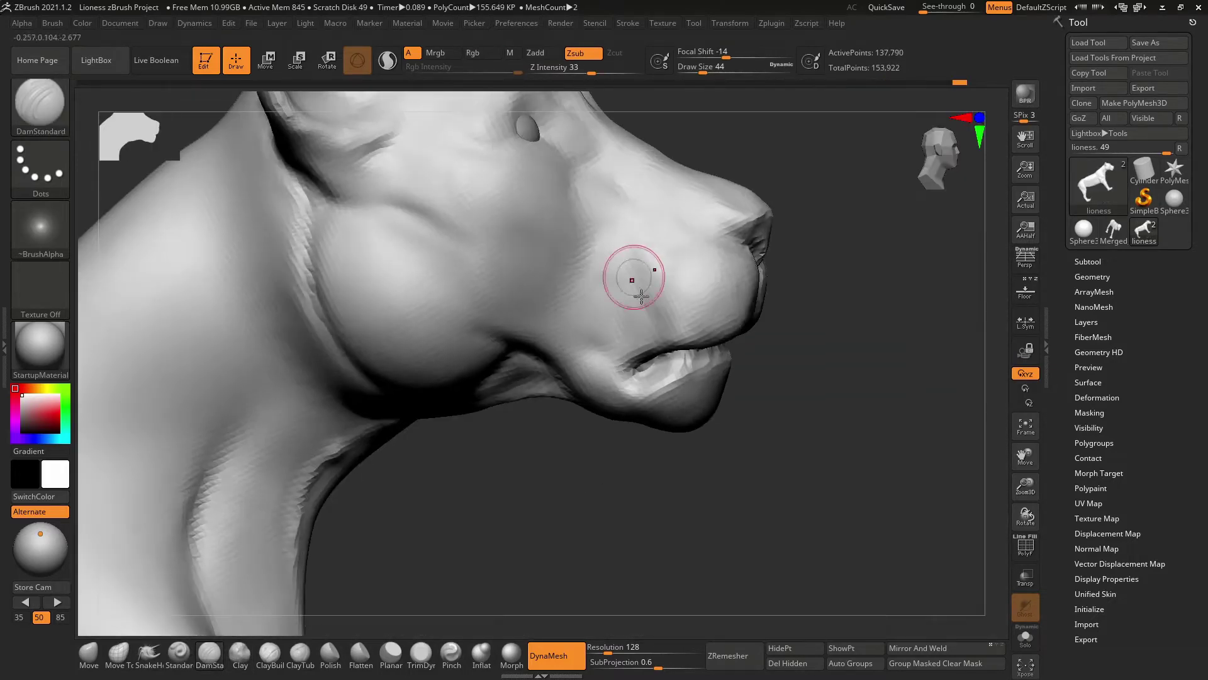
pyautogui.moveTo(634, 277)
pyautogui.mouseDown(button='right')
pyautogui.moveTo(905, 356)
pyautogui.moveTo(509, 406)
pyautogui.mouseUp(button='right')
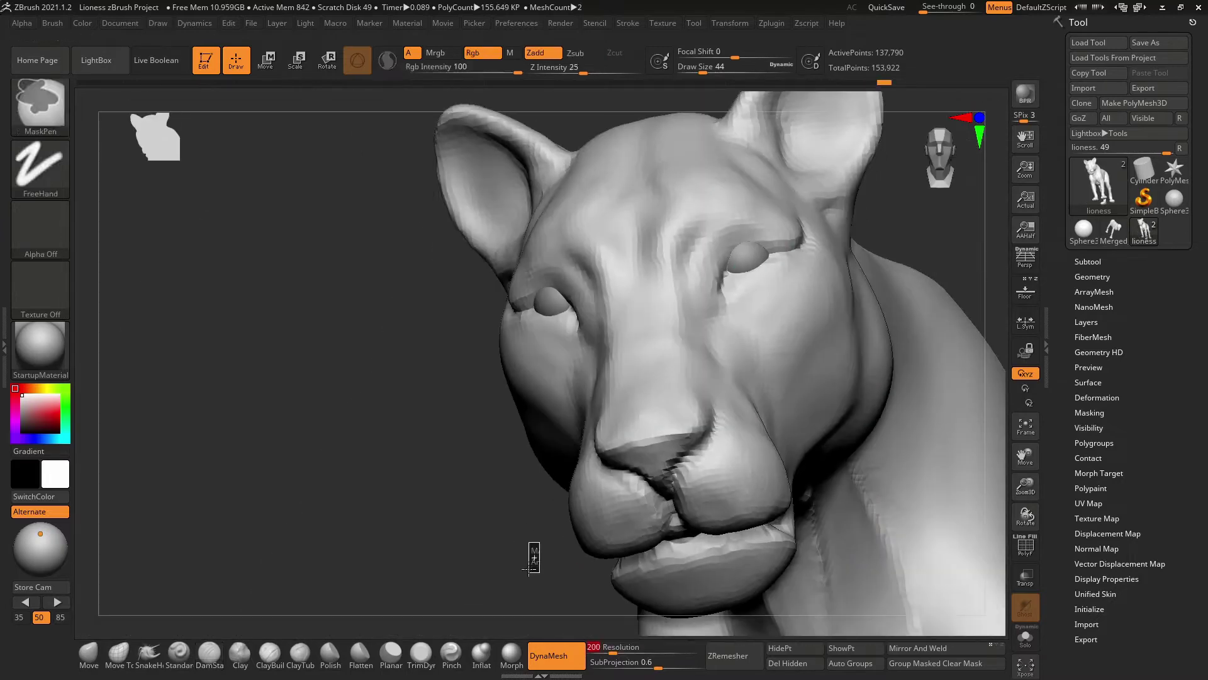
pyautogui.moveTo(535, 367)
pyautogui.mouseDown(button='right')
pyautogui.moveTo(767, 443)
pyautogui.moveTo(445, 377)
pyautogui.moveTo(579, 310)
pyautogui.moveTo(832, 269)
pyautogui.moveTo(459, 365)
pyautogui.moveTo(621, 231)
pyautogui.moveTo(687, 472)
pyautogui.moveTo(836, 358)
pyautogui.moveTo(701, 445)
pyautogui.moveTo(867, 445)
pyautogui.moveTo(774, 412)
pyautogui.moveTo(885, 399)
pyautogui.moveTo(736, 278)
pyautogui.moveTo(795, 242)
pyautogui.mouseUp(button='right')
# Step: Carve crease detail into the lioness's nose with DamStandard
pyautogui.click(209, 655)
pyautogui.keyDown('alt'); pyautogui.click(701, 445); pyautogui.keyUp('alt')
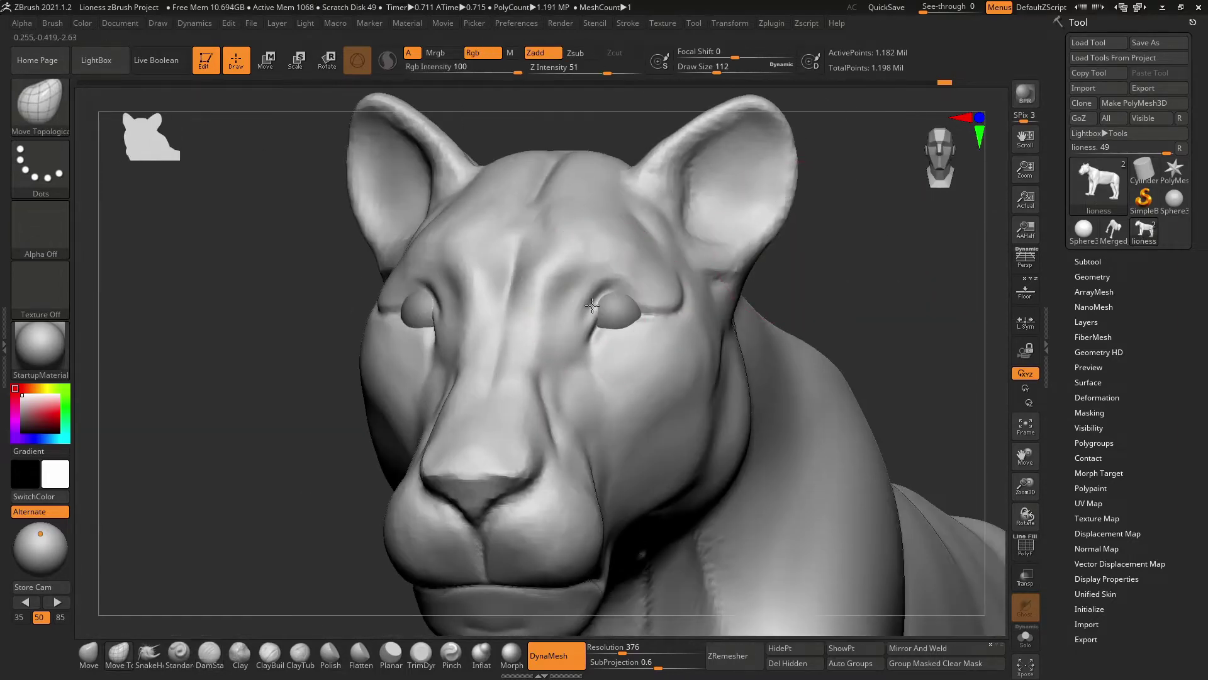
pyautogui.moveTo(592, 306); pyautogui.dragTo(632, 352, button='right')
pyautogui.moveTo(682, 293); pyautogui.dragTo(567, 248, button='right')
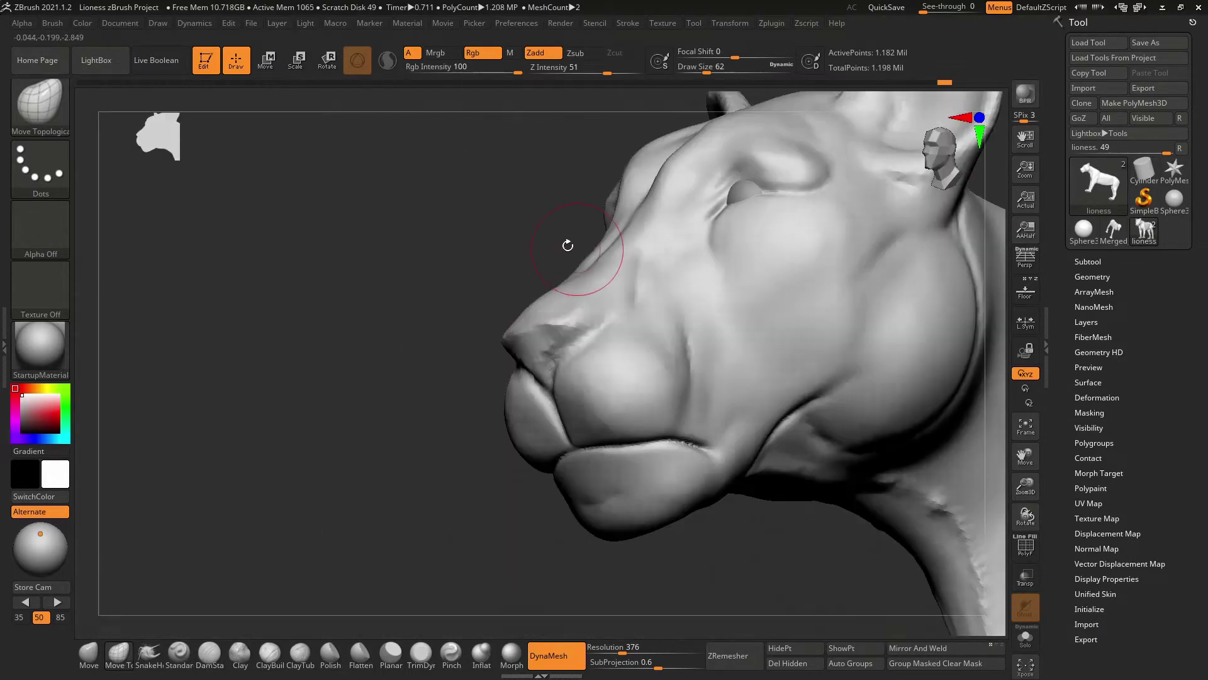
pyautogui.press('b')
pyautogui.press('d')
pyautogui.press('s')
pyautogui.keyDown('alt'); pyautogui.moveTo(796, 319); pyautogui.dragTo(461, 586, button='right'); pyautogui.keyUp('alt')
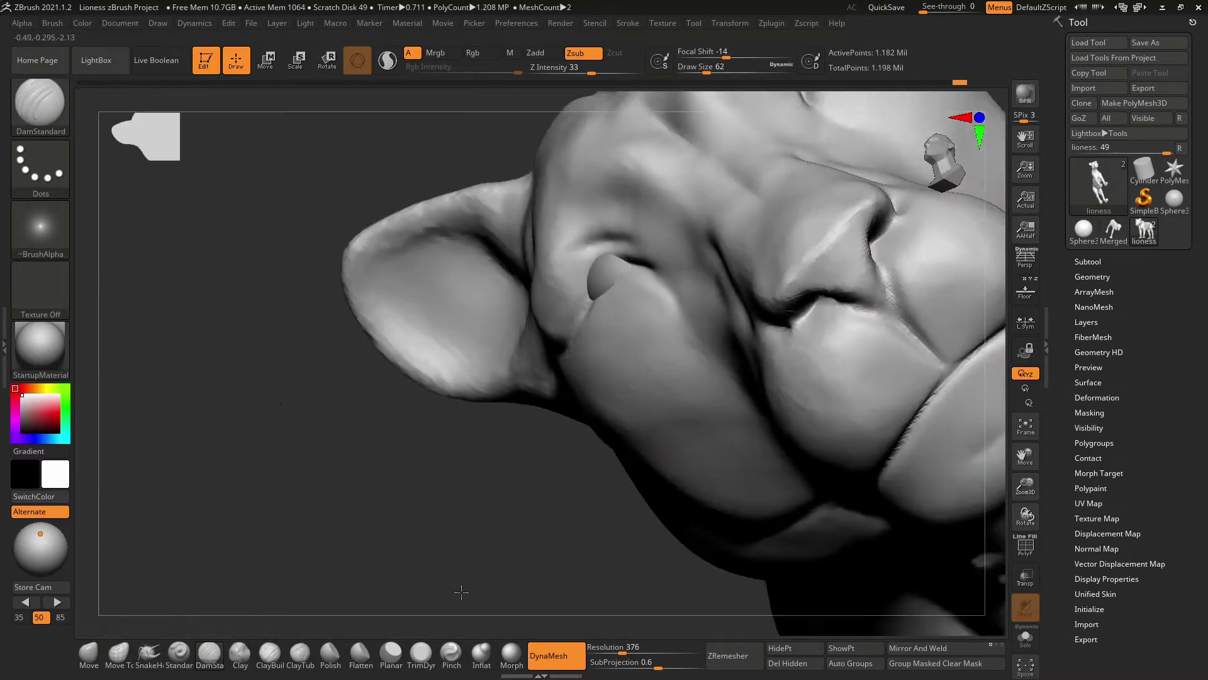
# Step: Pinch the underside of the muzzle and the back of the head to sharpen forms
pyautogui.press('b')
pyautogui.press('p')
pyautogui.press('i')
pyautogui.moveTo(856, 399)
pyautogui.mouseDown(button='right')
pyautogui.moveTo(585, 236)
pyautogui.moveTo(850, 440)
pyautogui.mouseUp(button='right')
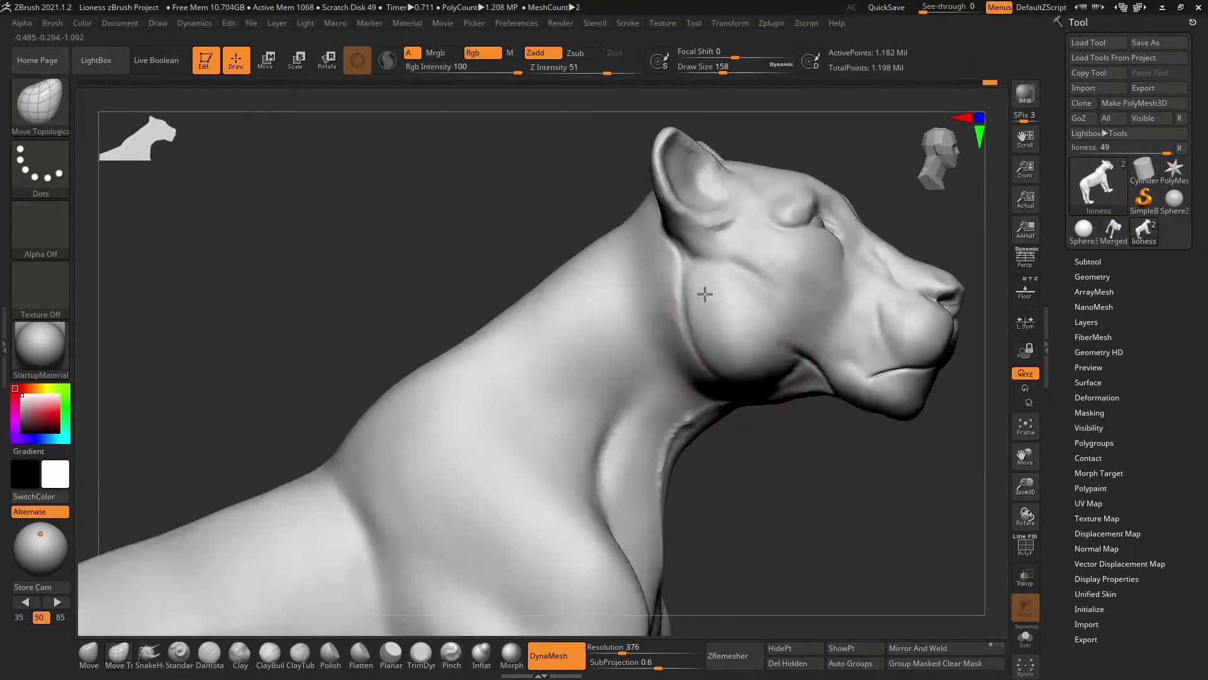
pyautogui.moveTo(705, 294); pyautogui.dragTo(859, 491, button='right')
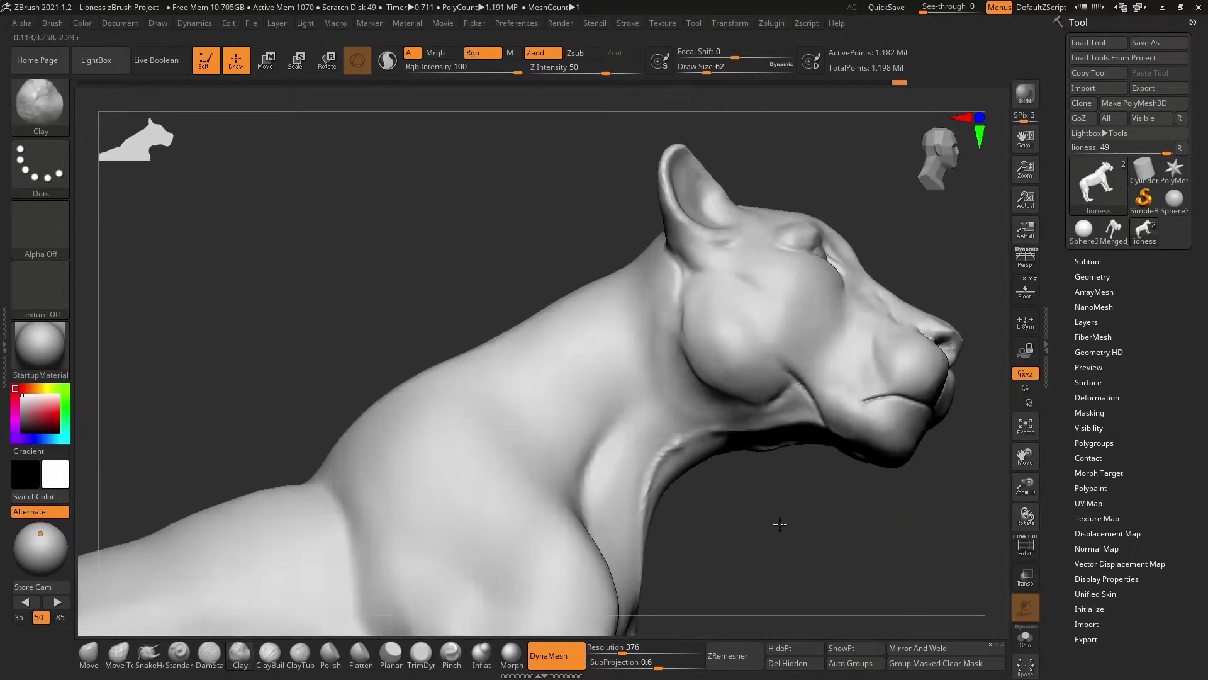
pyautogui.moveTo(779, 524)
pyautogui.mouseDown(button='right')
pyautogui.moveTo(812, 391)
pyautogui.moveTo(787, 491)
pyautogui.moveTo(699, 251)
pyautogui.moveTo(722, 534)
pyautogui.moveTo(619, 459)
pyautogui.moveTo(679, 168)
pyautogui.moveTo(801, 413)
pyautogui.moveTo(667, 372)
pyautogui.moveTo(694, 407)
pyautogui.moveTo(696, 351)
pyautogui.moveTo(714, 428)
pyautogui.mouseUp(button='right')
# Step: Carve and build up the jaw and neck with DamStandard and ClayBuildup
pyautogui.press('b')
pyautogui.press('d')
pyautogui.press('s')
pyautogui.press('b')
pyautogui.press('c')
pyautogui.press('b')
pyautogui.moveTo(726, 361)
pyautogui.mouseDown(button='right')
pyautogui.moveTo(892, 504)
pyautogui.moveTo(843, 251)
pyautogui.moveTo(869, 297)
pyautogui.moveTo(823, 263)
pyautogui.moveTo(686, 296)
pyautogui.moveTo(956, 472)
pyautogui.moveTo(881, 378)
pyautogui.moveTo(850, 409)
pyautogui.moveTo(820, 399)
pyautogui.moveTo(856, 343)
pyautogui.mouseUp(button='right')
pyautogui.press('b')
pyautogui.press('d')
pyautogui.press('s')
# Step: Shape the brow and side of the face with connected-surface Move and Clay
pyautogui.click(117, 657)
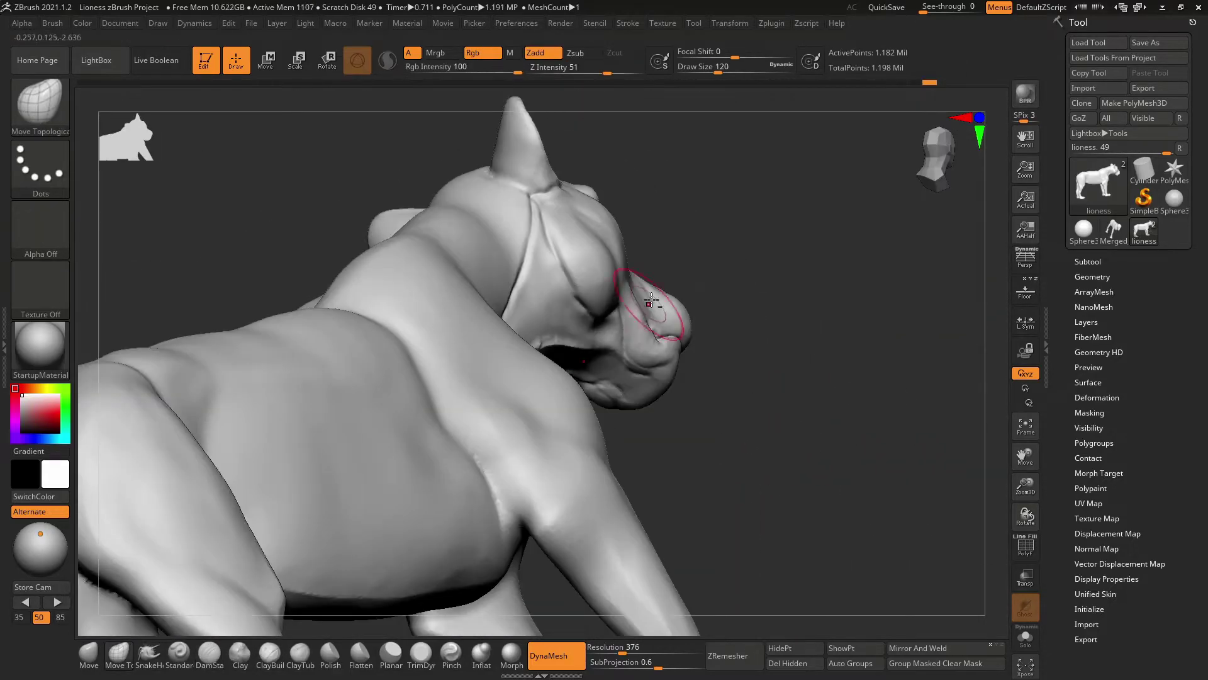
pyautogui.moveTo(651, 301)
pyautogui.mouseDown(button='right')
pyautogui.moveTo(635, 340)
pyautogui.moveTo(762, 332)
pyautogui.mouseUp(button='right')
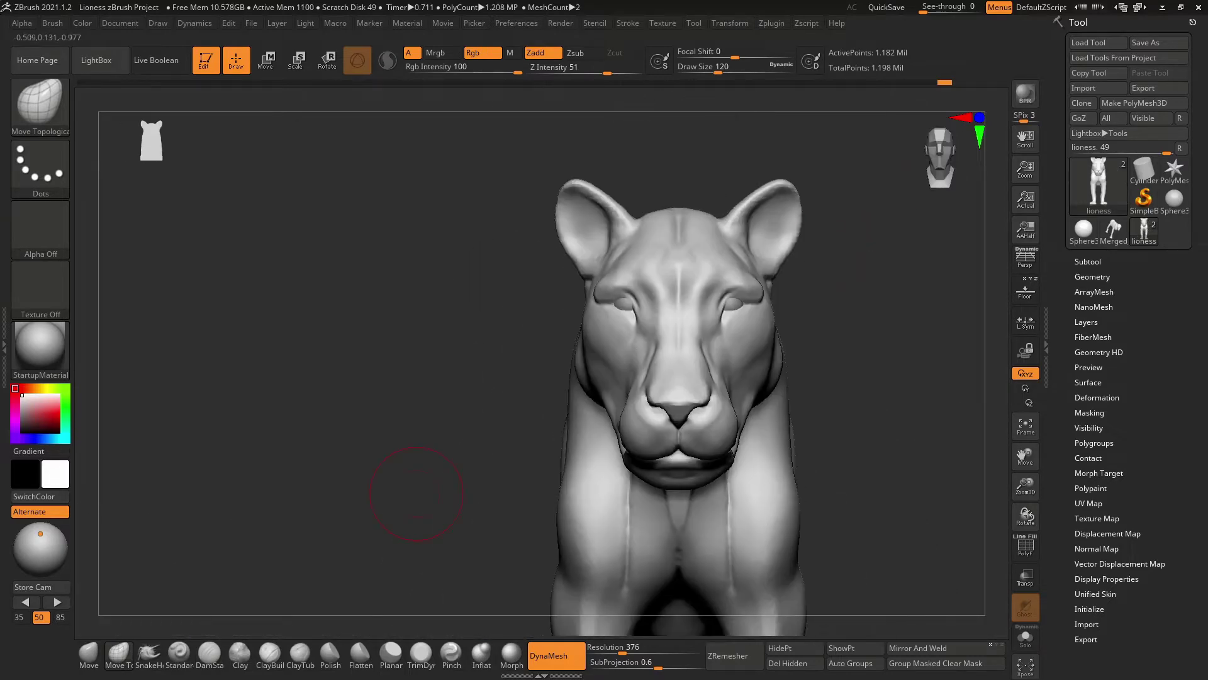
pyautogui.moveTo(417, 494); pyautogui.dragTo(677, 422, button='right')
pyautogui.click(242, 655)
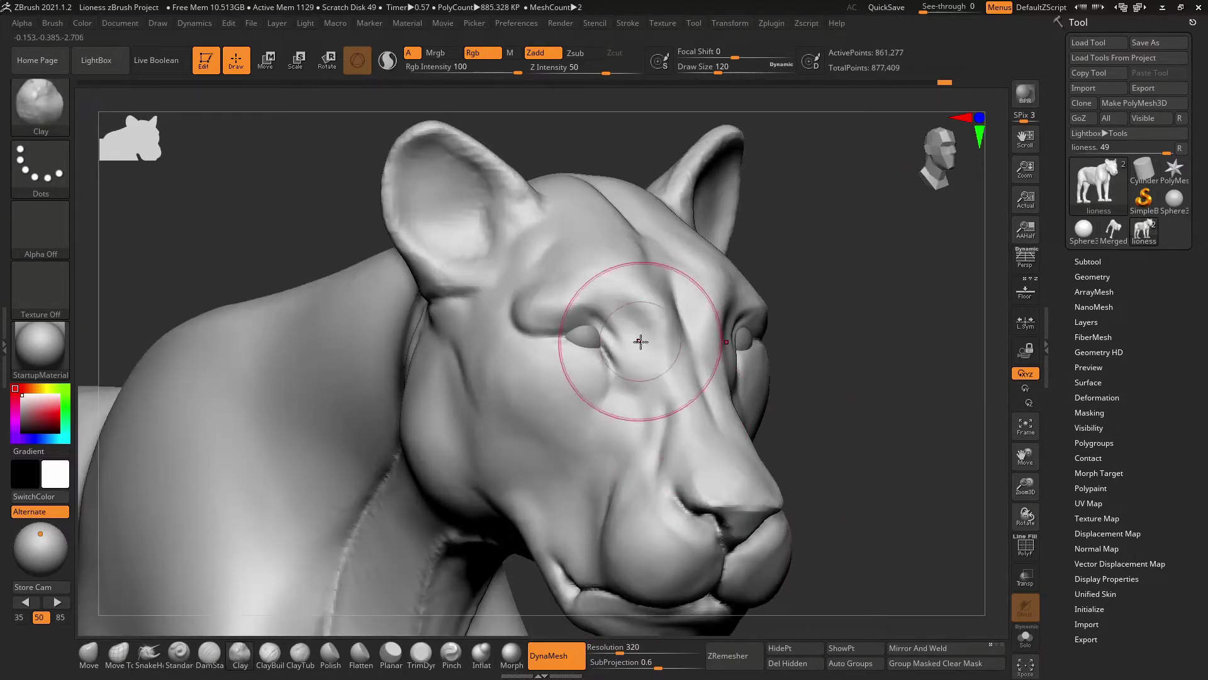
pyautogui.moveTo(845, 287)
pyautogui.mouseDown(button='right')
pyautogui.moveTo(818, 290)
pyautogui.moveTo(936, 292)
pyautogui.moveTo(832, 290)
pyautogui.mouseUp(button='right')
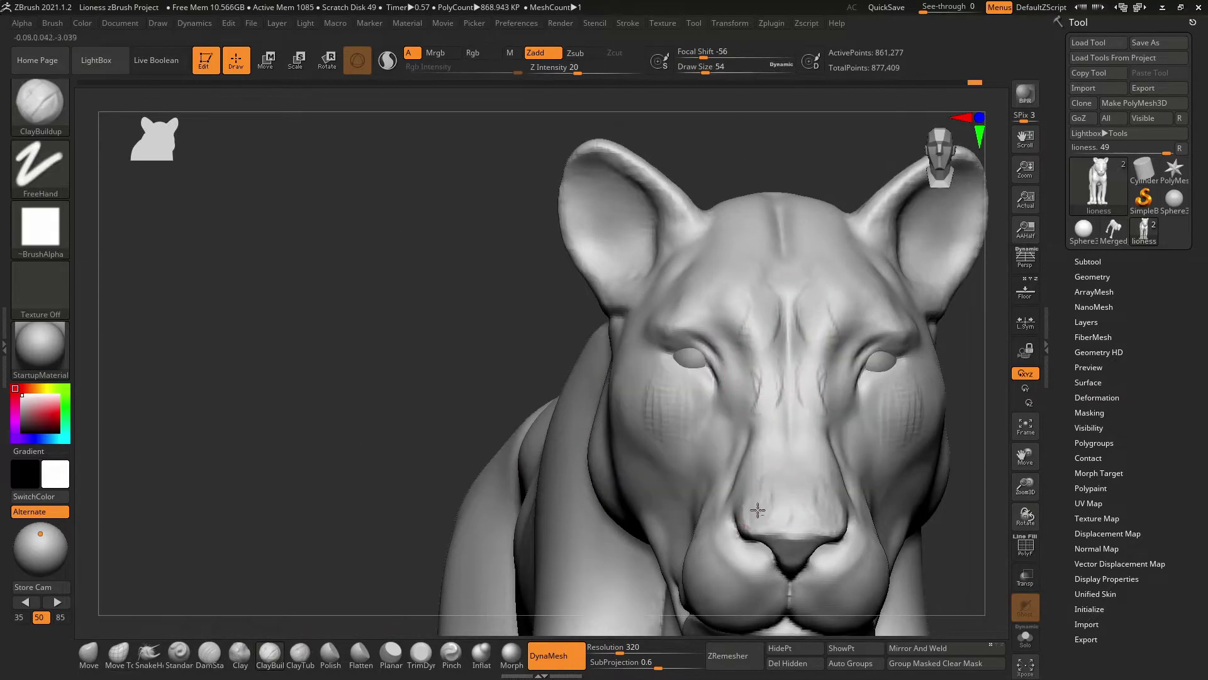
pyautogui.moveTo(757, 510)
pyautogui.mouseDown(button='right')
pyautogui.moveTo(650, 337)
pyautogui.moveTo(649, 315)
pyautogui.moveTo(731, 302)
pyautogui.moveTo(939, 348)
pyautogui.mouseUp(button='right')
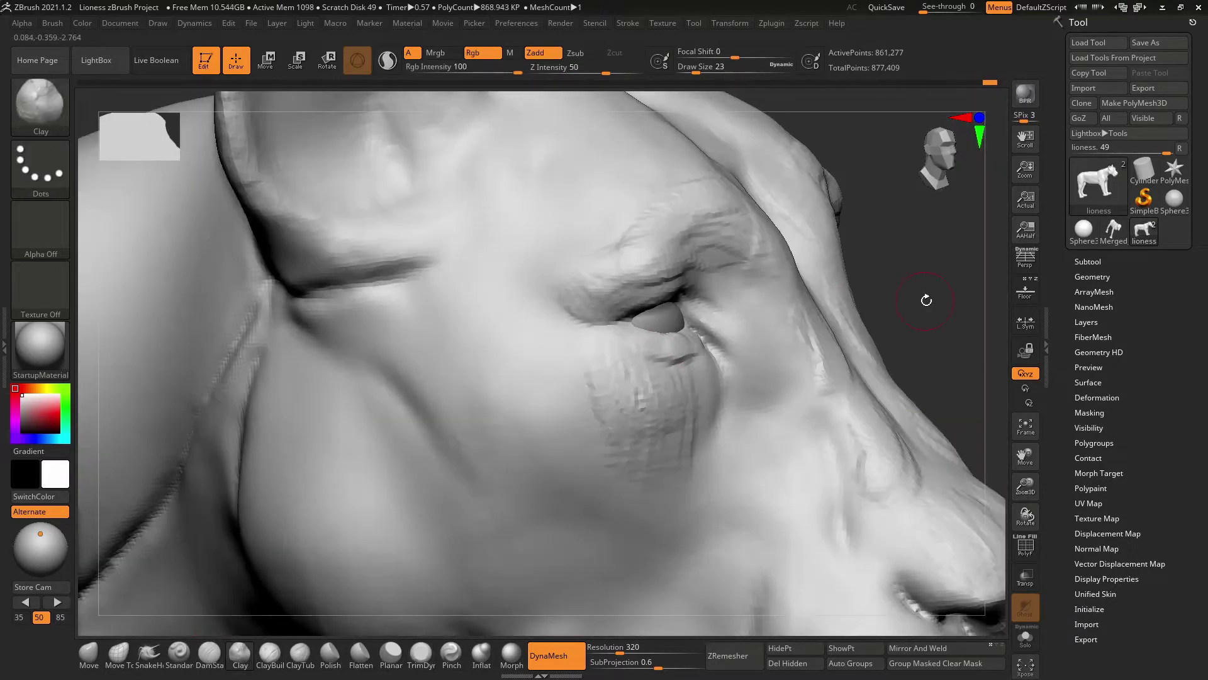
pyautogui.moveTo(926, 300); pyautogui.dragTo(753, 335)
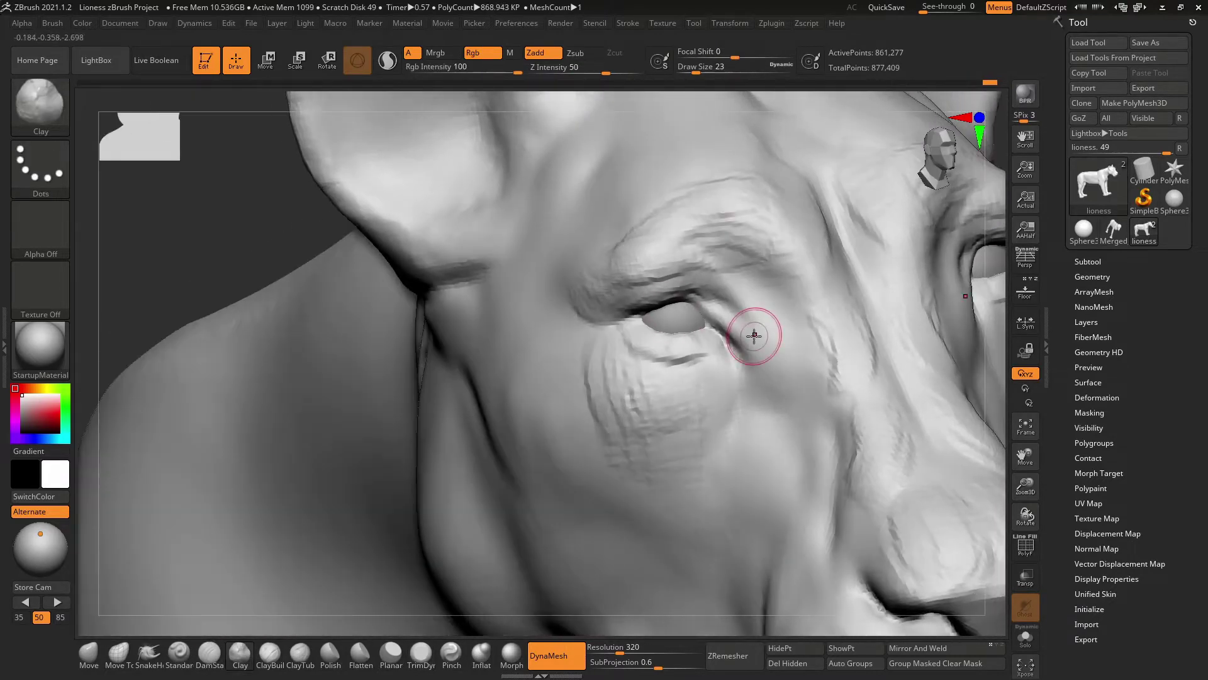
# Step: Sculpt sharper eyelids and eye corners, then throat muscle forms seen from below
pyautogui.moveTo(994, 315)
pyautogui.mouseDown()
pyautogui.moveTo(857, 202)
pyautogui.moveTo(986, 275)
pyautogui.moveTo(723, 250)
pyautogui.mouseUp()
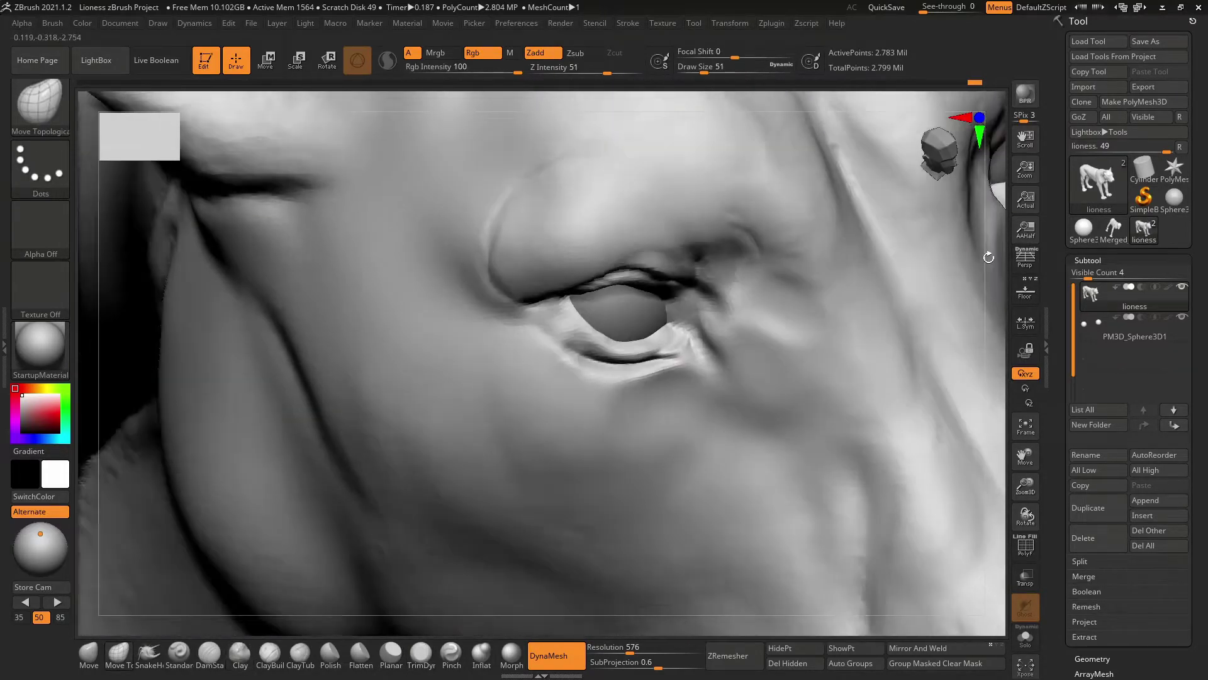
pyautogui.moveTo(989, 257); pyautogui.dragTo(966, 233)
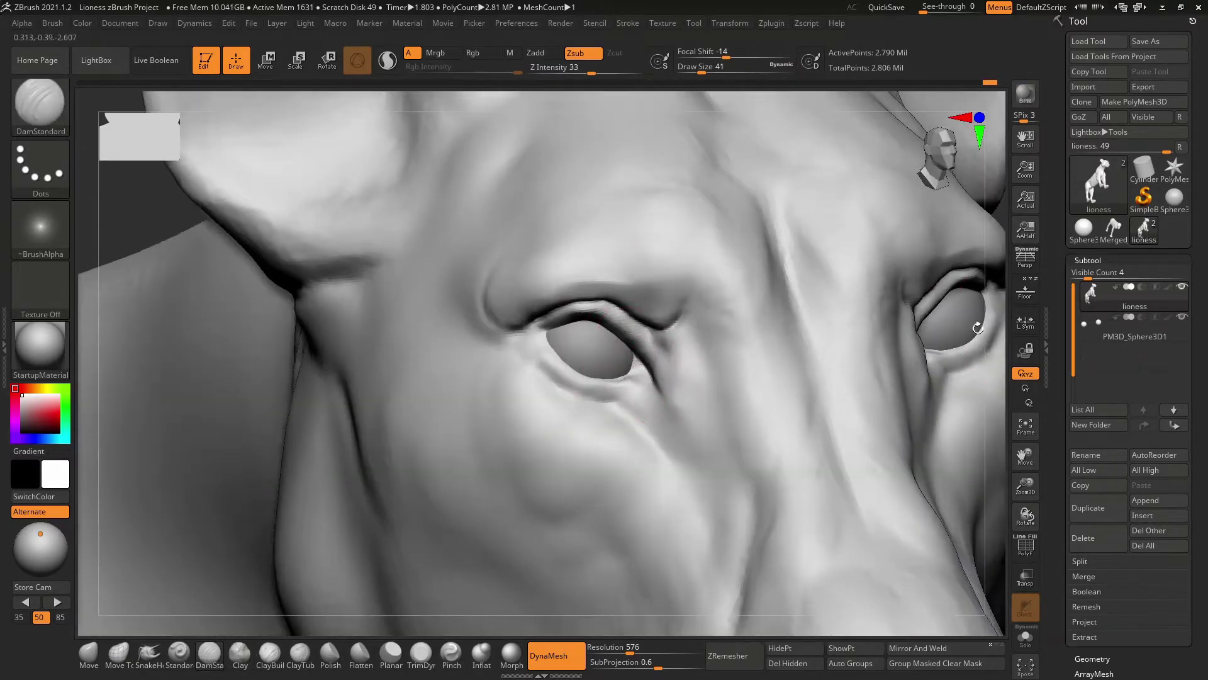
pyautogui.moveTo(977, 328); pyautogui.dragTo(969, 348, button='right')
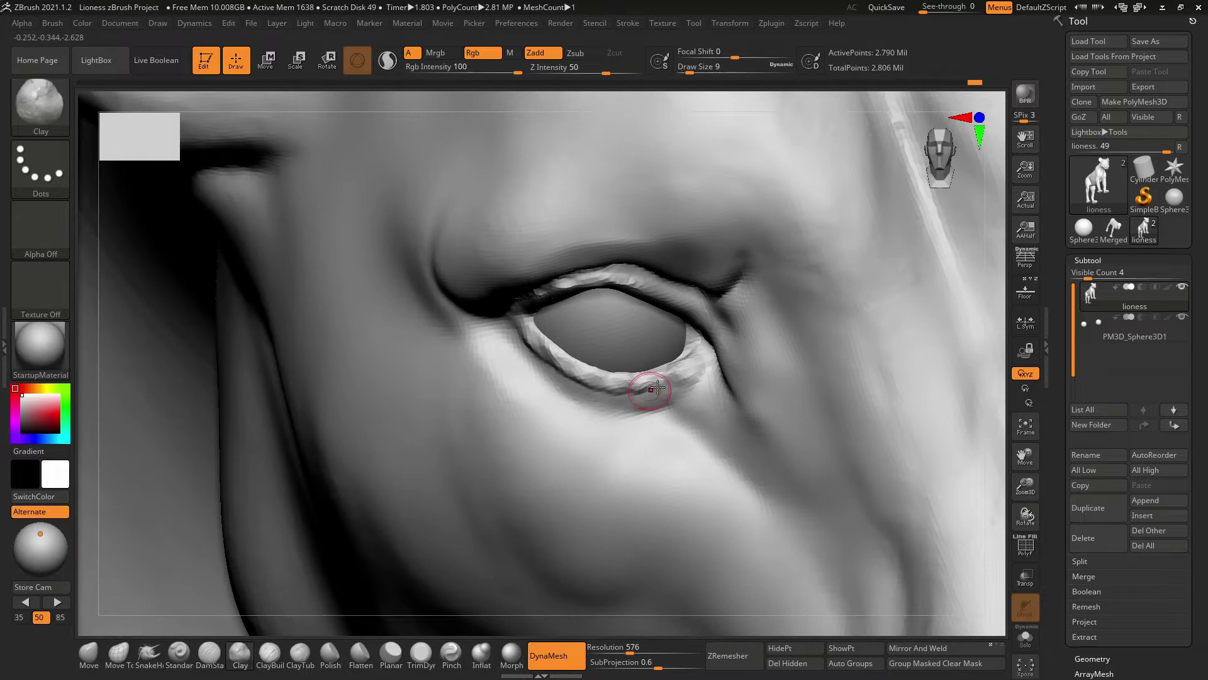
pyautogui.moveTo(658, 387); pyautogui.dragTo(520, 352, button='right')
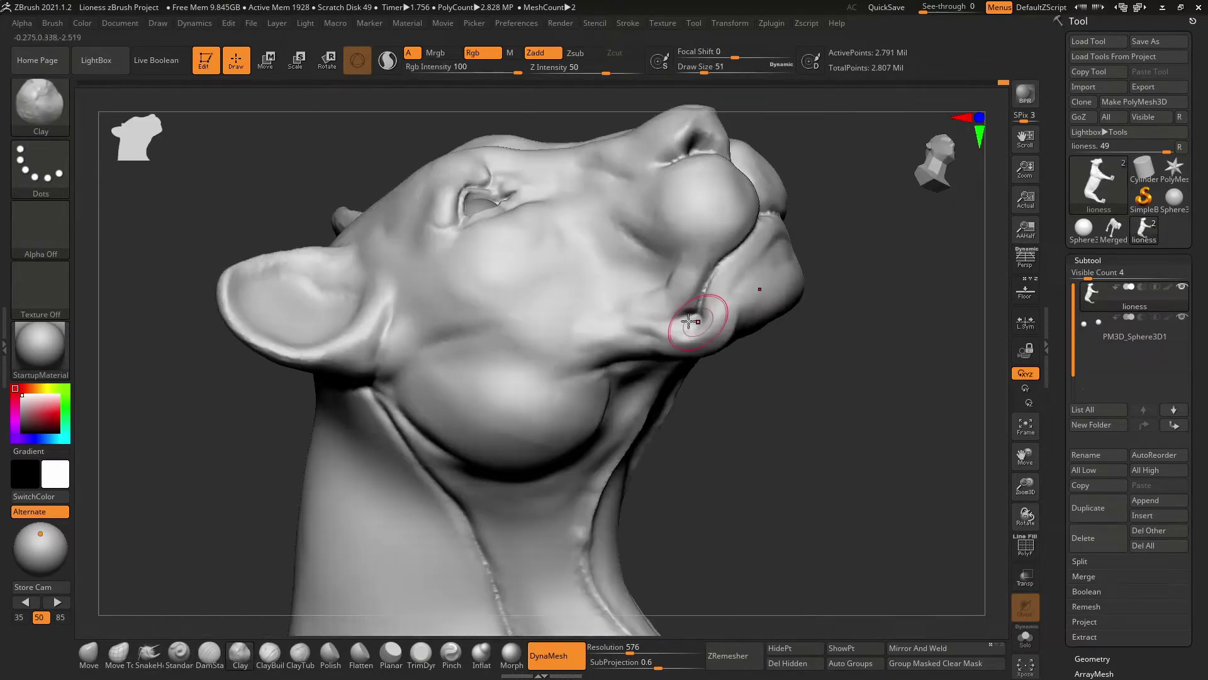
pyautogui.moveTo(900, 523)
pyautogui.mouseDown()
pyautogui.moveTo(809, 417)
pyautogui.moveTo(615, 337)
pyautogui.moveTo(824, 375)
pyautogui.mouseUp()
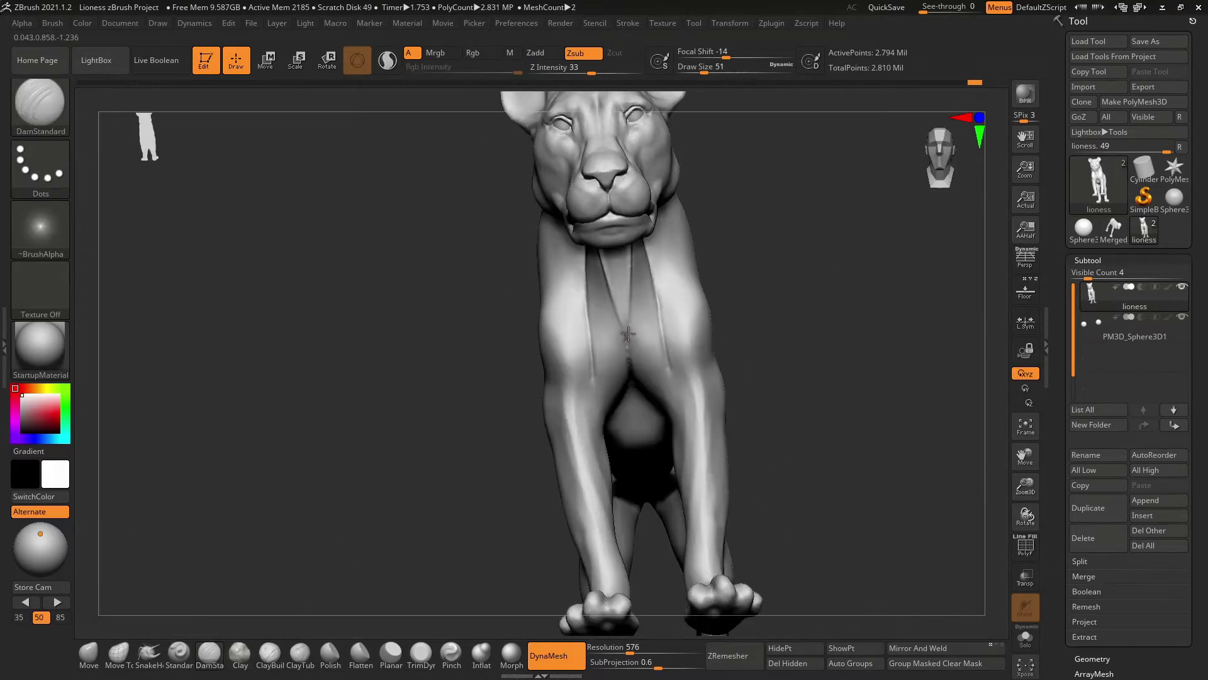
pyautogui.moveTo(628, 333); pyautogui.dragTo(711, 272, button='right')
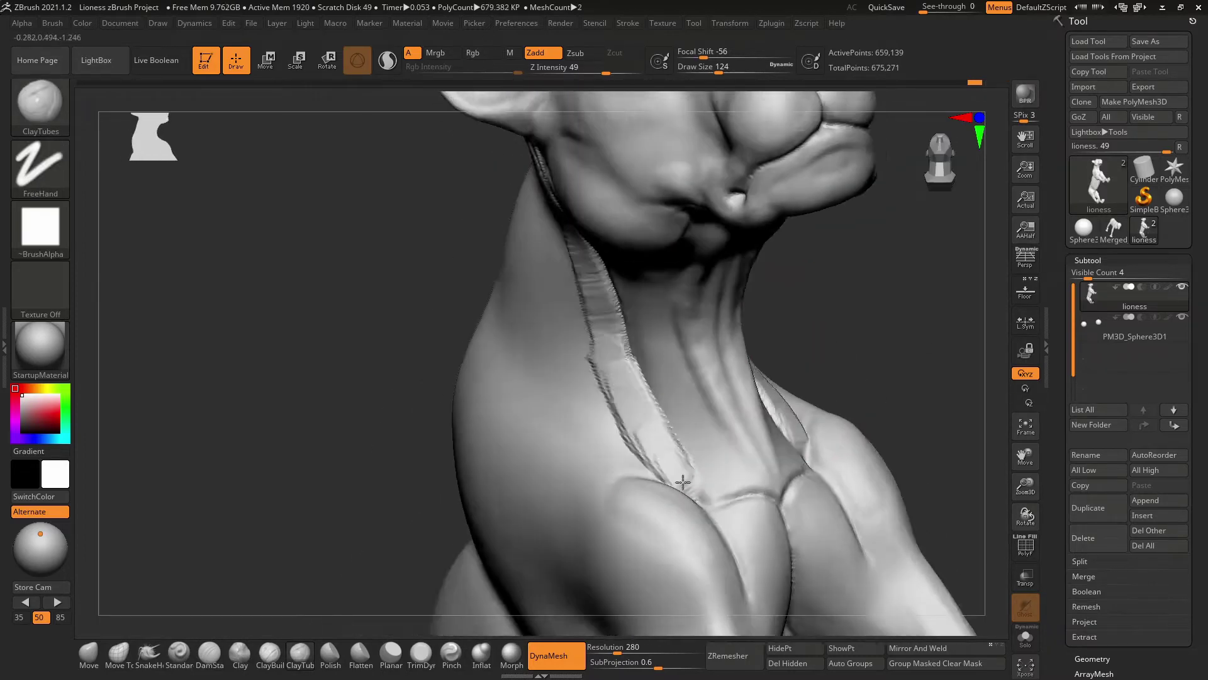
# Step: Carve DamStandard grooves down the throat, chest and forelegs, orbiting around the front
pyautogui.moveTo(831, 349)
pyautogui.mouseDown(button='right')
pyautogui.moveTo(440, 409)
pyautogui.moveTo(592, 247)
pyautogui.mouseUp(button='right')
pyautogui.moveTo(657, 128)
pyautogui.mouseDown(button='right')
pyautogui.moveTo(784, 234)
pyautogui.moveTo(688, 291)
pyautogui.moveTo(584, 144)
pyautogui.moveTo(665, 165)
pyautogui.mouseUp(button='right')
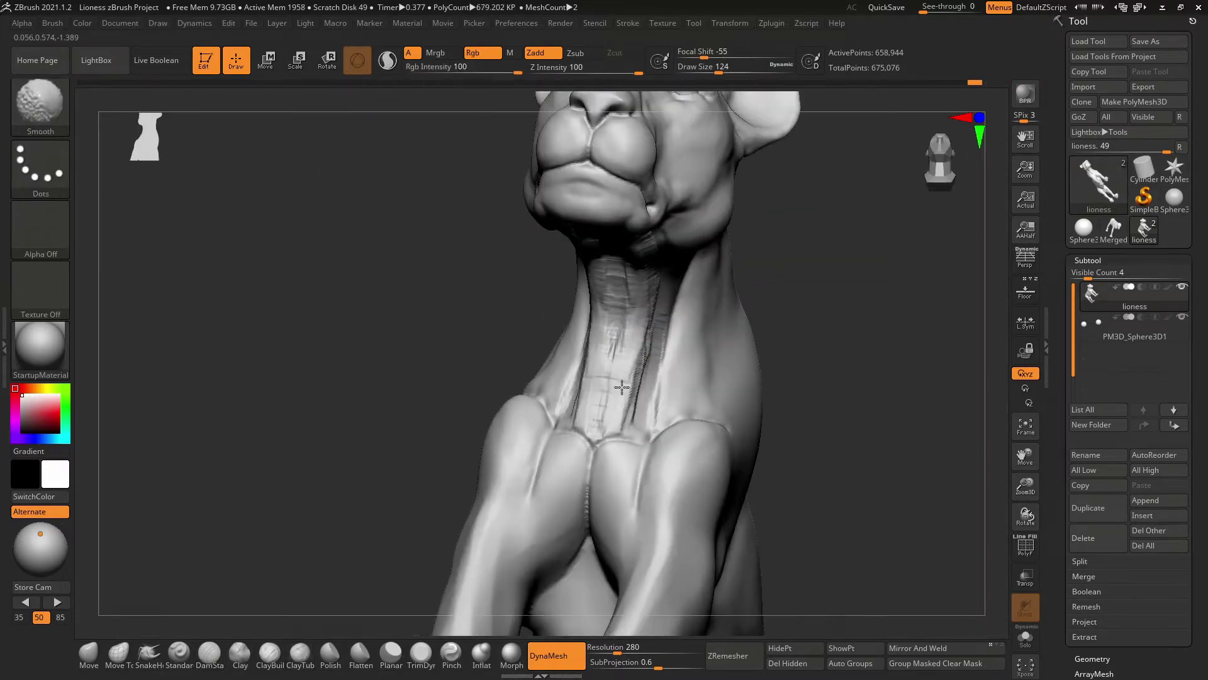
pyautogui.moveTo(876, 267)
pyautogui.mouseDown(button='right')
pyautogui.moveTo(626, 464)
pyautogui.moveTo(728, 445)
pyautogui.moveTo(724, 399)
pyautogui.mouseUp(button='right')
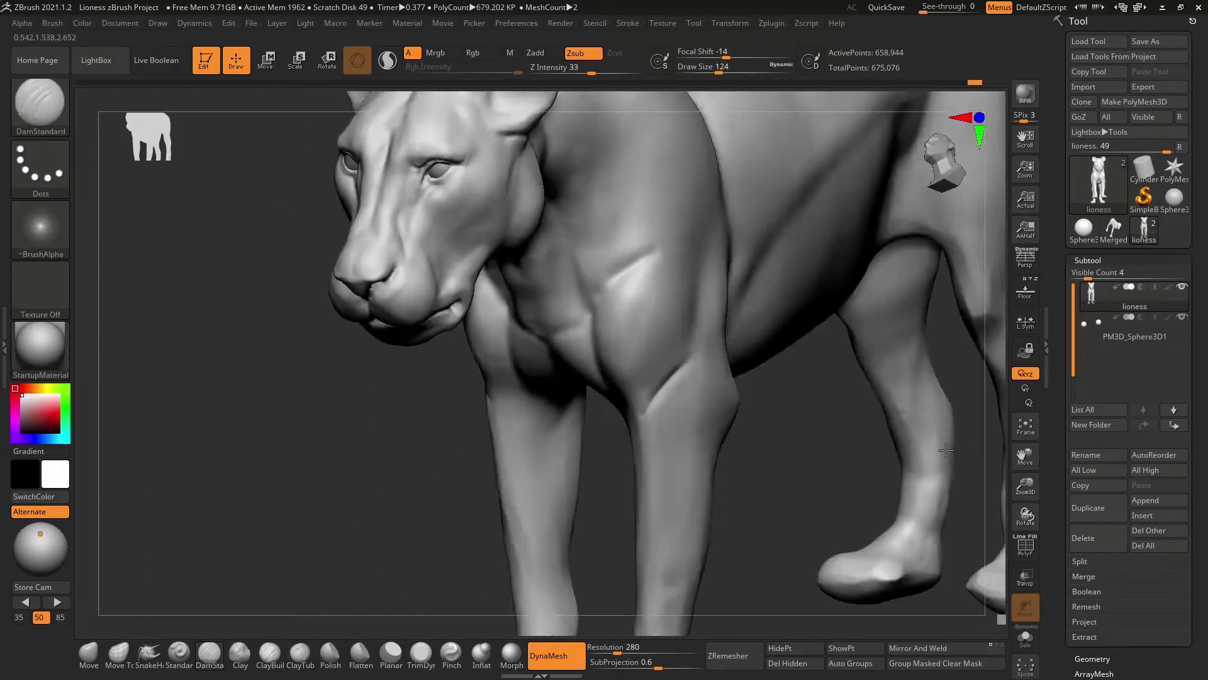
pyautogui.moveTo(946, 450); pyautogui.dragTo(705, 224, button='right')
pyautogui.moveTo(825, 349)
pyautogui.mouseDown(button='right')
pyautogui.moveTo(660, 391)
pyautogui.moveTo(647, 346)
pyautogui.moveTo(789, 337)
pyautogui.mouseUp(button='right')
pyautogui.moveTo(637, 349)
pyautogui.mouseDown(button='right')
pyautogui.moveTo(780, 257)
pyautogui.moveTo(730, 494)
pyautogui.moveTo(552, 359)
pyautogui.moveTo(857, 376)
pyautogui.moveTo(553, 324)
pyautogui.moveTo(806, 302)
pyautogui.mouseUp(button='right')
pyautogui.press('b')
pyautogui.press('c')
pyautogui.press('l')
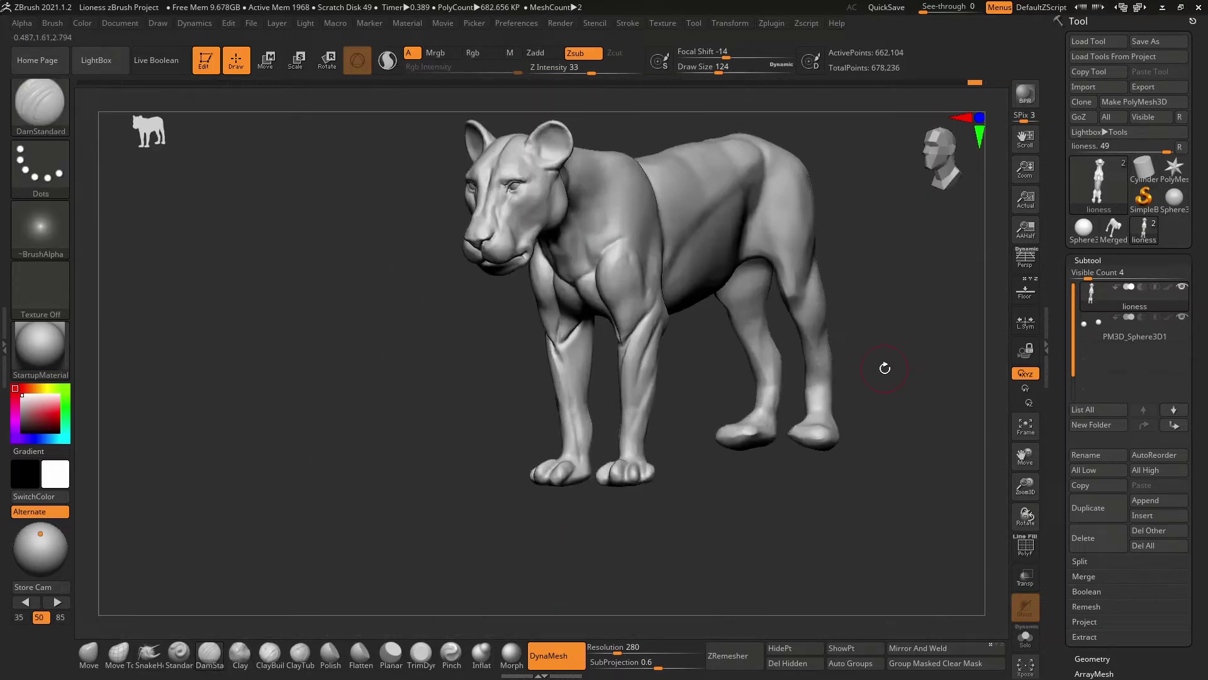
# Step: Add clay volume to the chest and side of the neck with the Clay brush
pyautogui.moveTo(826, 300); pyautogui.dragTo(531, 208, button='right')
pyautogui.press('b')
pyautogui.press('c')
pyautogui.press('l')
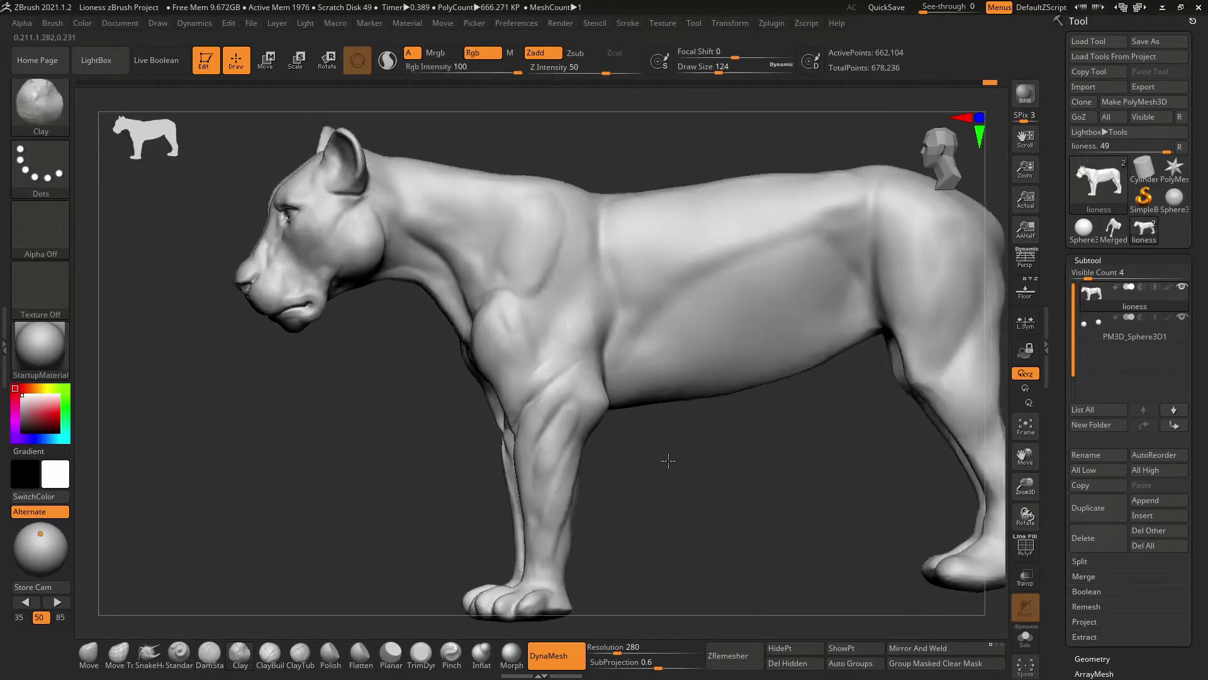
pyautogui.moveTo(569, 305)
pyautogui.mouseDown(button='right')
pyautogui.moveTo(760, 407)
pyautogui.moveTo(744, 162)
pyautogui.moveTo(567, 252)
pyautogui.moveTo(802, 204)
pyautogui.moveTo(733, 450)
pyautogui.moveTo(621, 323)
pyautogui.mouseUp(button='right')
# Step: Carve fine parallel diagonal wrinkles along the side of the neck with DamStandard
pyautogui.press('b')
pyautogui.press('d')
pyautogui.press('s')
pyautogui.keyDown('ctrl'); pyautogui.moveTo(939, 163); pyautogui.dragTo(630, 329, button='right'); pyautogui.keyUp('ctrl')
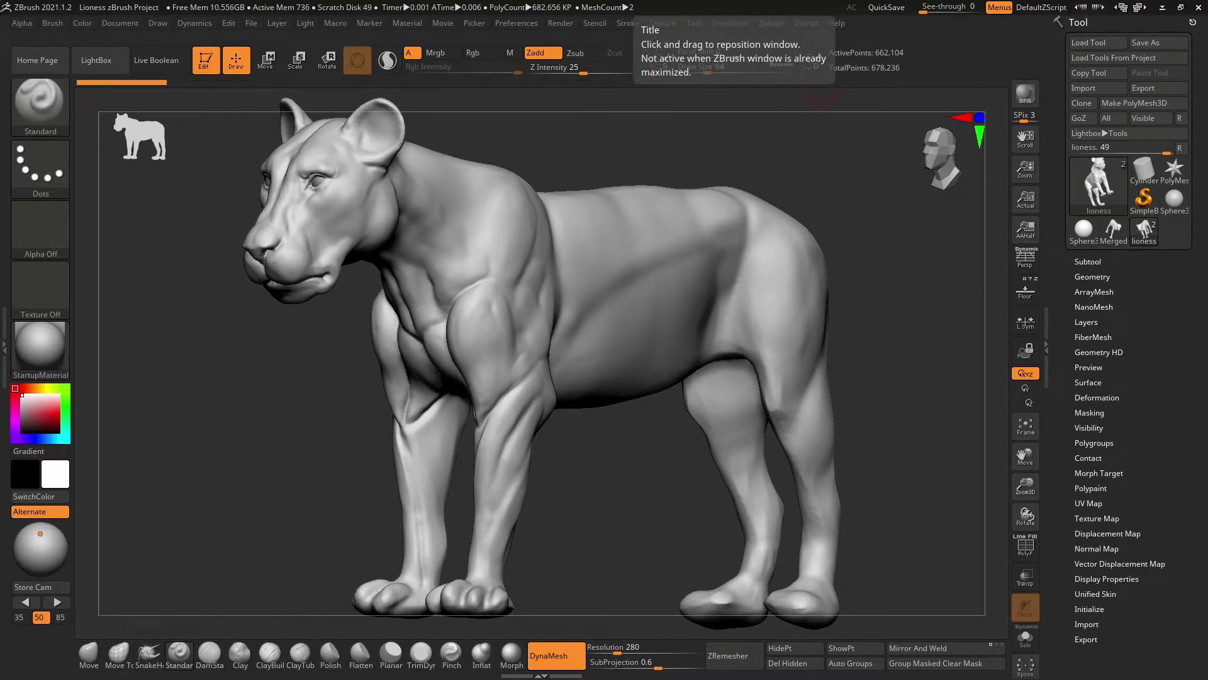
pyautogui.press('b')
pyautogui.press('d')
pyautogui.press('s')
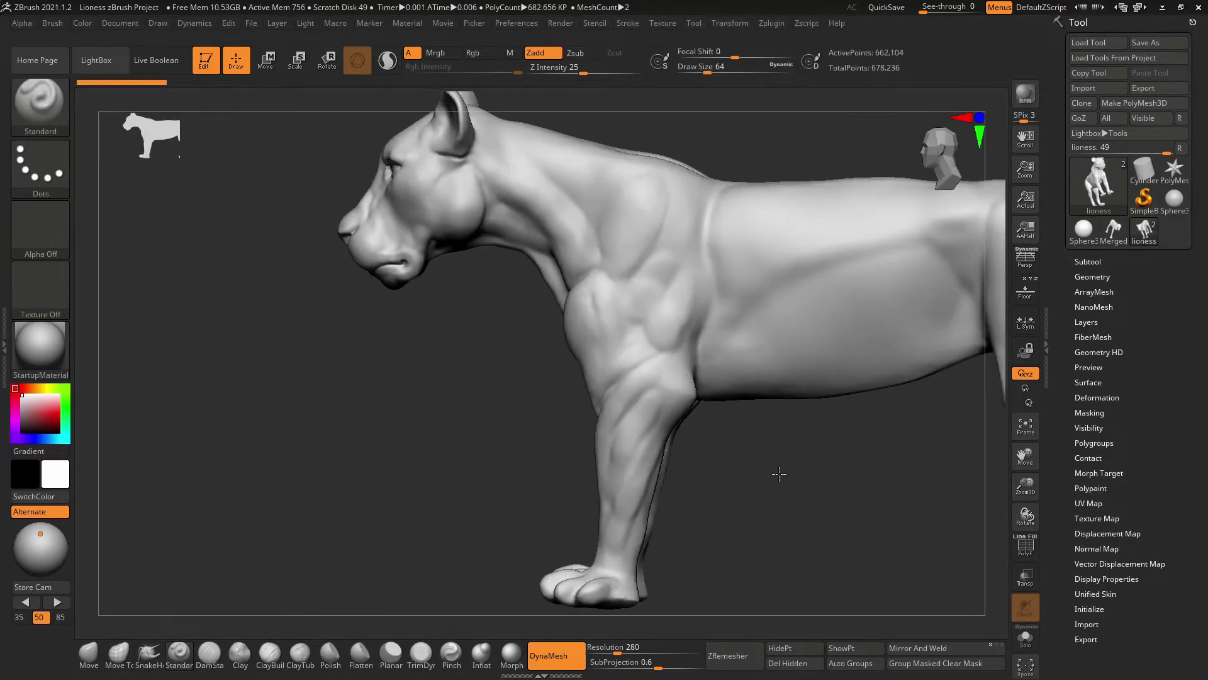
pyautogui.moveTo(629, 314)
pyautogui.mouseDown(button='right')
pyautogui.moveTo(741, 184)
pyautogui.moveTo(900, 293)
pyautogui.mouseUp(button='right')
pyautogui.moveTo(903, 336)
pyautogui.mouseDown(button='right')
pyautogui.moveTo(855, 288)
pyautogui.moveTo(605, 222)
pyautogui.moveTo(844, 216)
pyautogui.moveTo(757, 399)
pyautogui.moveTo(559, 303)
pyautogui.moveTo(579, 359)
pyautogui.moveTo(604, 327)
pyautogui.moveTo(842, 316)
pyautogui.moveTo(842, 348)
pyautogui.mouseUp(button='right')
pyautogui.press('b')
pyautogui.press('c')
pyautogui.press('b')
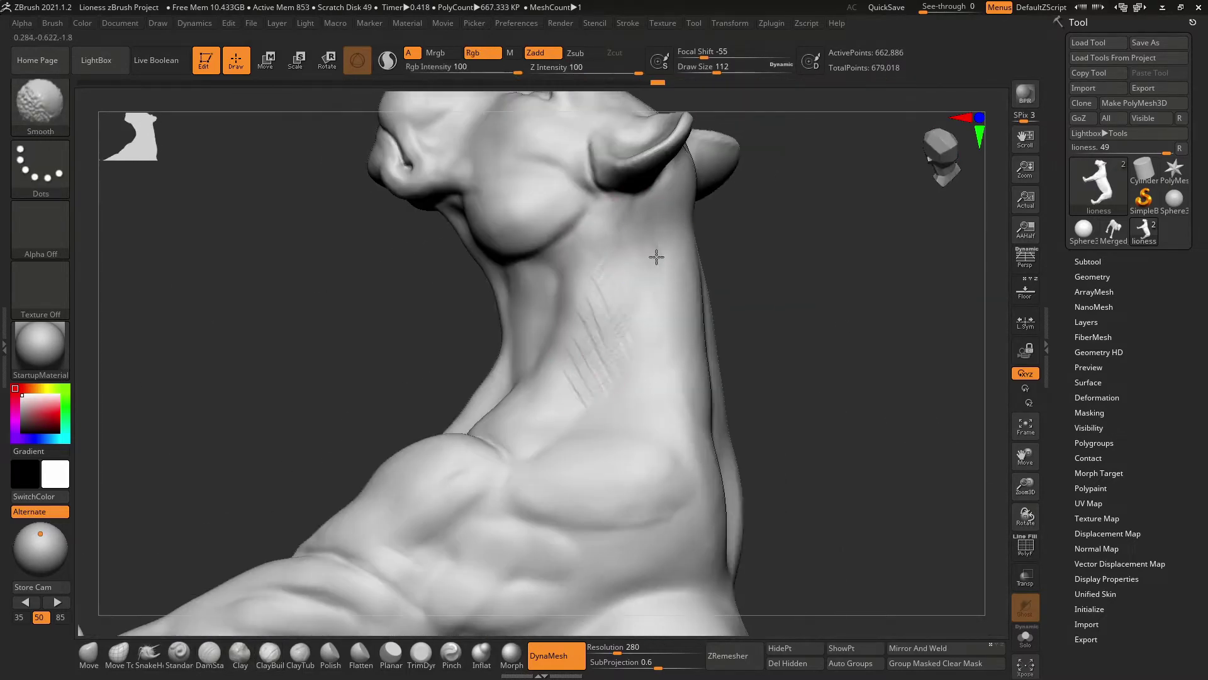
# Step: Build up mass on the shoulder above the foreleg with ClayBuildup
pyautogui.moveTo(656, 256)
pyautogui.keyDown('shift'); pyautogui.mouseDown(button='right')
pyautogui.moveTo(852, 188)
pyautogui.moveTo(717, 259)
pyautogui.moveTo(785, 157)
pyautogui.moveTo(427, 422)
pyautogui.mouseUp(button='right'); pyautogui.keyUp('shift')
pyautogui.moveTo(617, 397)
pyautogui.mouseDown(button='right')
pyautogui.moveTo(602, 215)
pyautogui.moveTo(588, 235)
pyautogui.moveTo(797, 279)
pyautogui.moveTo(839, 194)
pyautogui.moveTo(781, 264)
pyautogui.mouseUp(button='right')
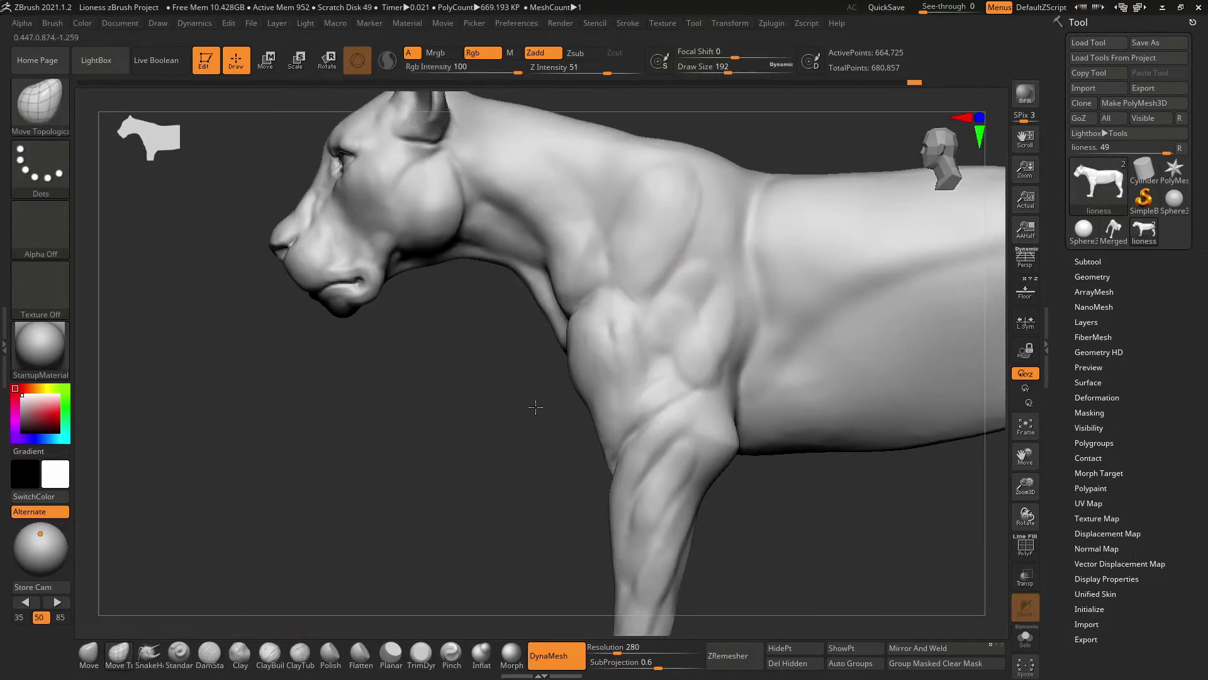
pyautogui.moveTo(786, 246)
pyautogui.mouseDown(button='right')
pyautogui.moveTo(539, 417)
pyautogui.moveTo(526, 482)
pyautogui.moveTo(464, 509)
pyautogui.moveTo(503, 453)
pyautogui.moveTo(491, 433)
pyautogui.mouseUp(button='right')
pyautogui.press('b')
pyautogui.press('c')
pyautogui.press('b')
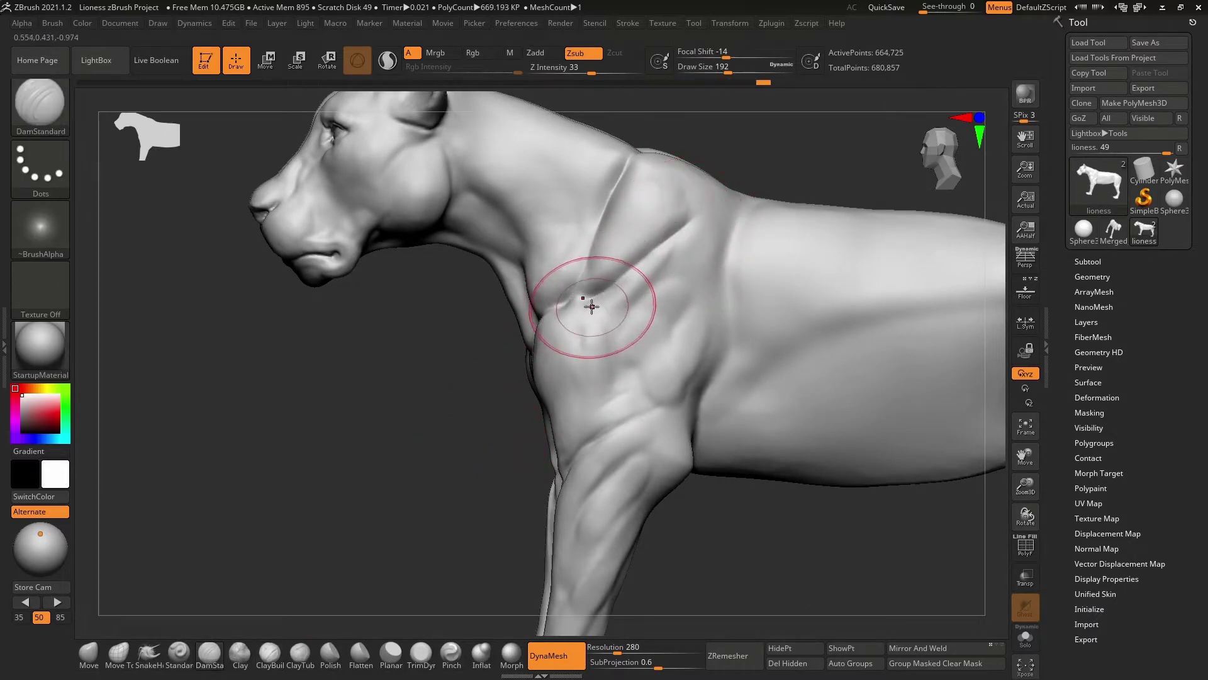
# Step: Refine the shoulder and upper foreleg muscles, blending and sharpening their edges
pyautogui.moveTo(416, 411)
pyautogui.mouseDown(button='right')
pyautogui.moveTo(626, 494)
pyautogui.moveTo(580, 351)
pyautogui.moveTo(653, 305)
pyautogui.moveTo(815, 459)
pyautogui.moveTo(620, 471)
pyautogui.moveTo(850, 572)
pyautogui.moveTo(786, 489)
pyautogui.moveTo(634, 227)
pyautogui.mouseUp(button='right')
pyautogui.press('b')
pyautogui.press('c')
pyautogui.press('b')
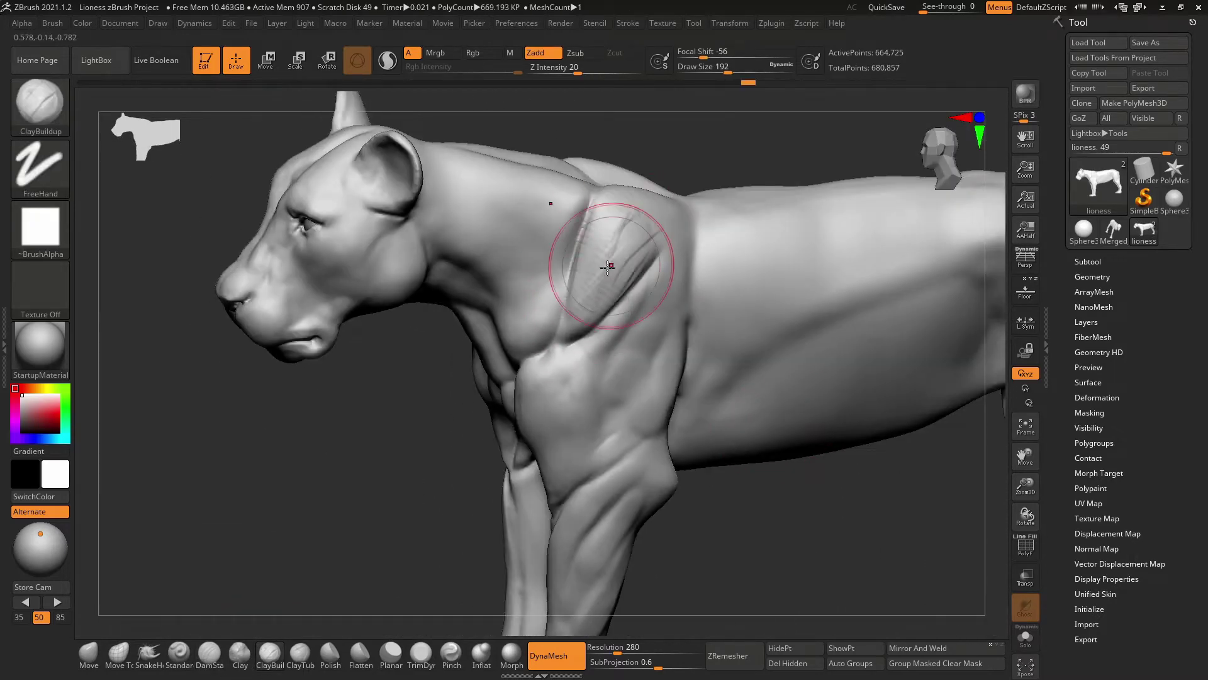
pyautogui.moveTo(608, 268); pyautogui.dragTo(695, 288, button='right')
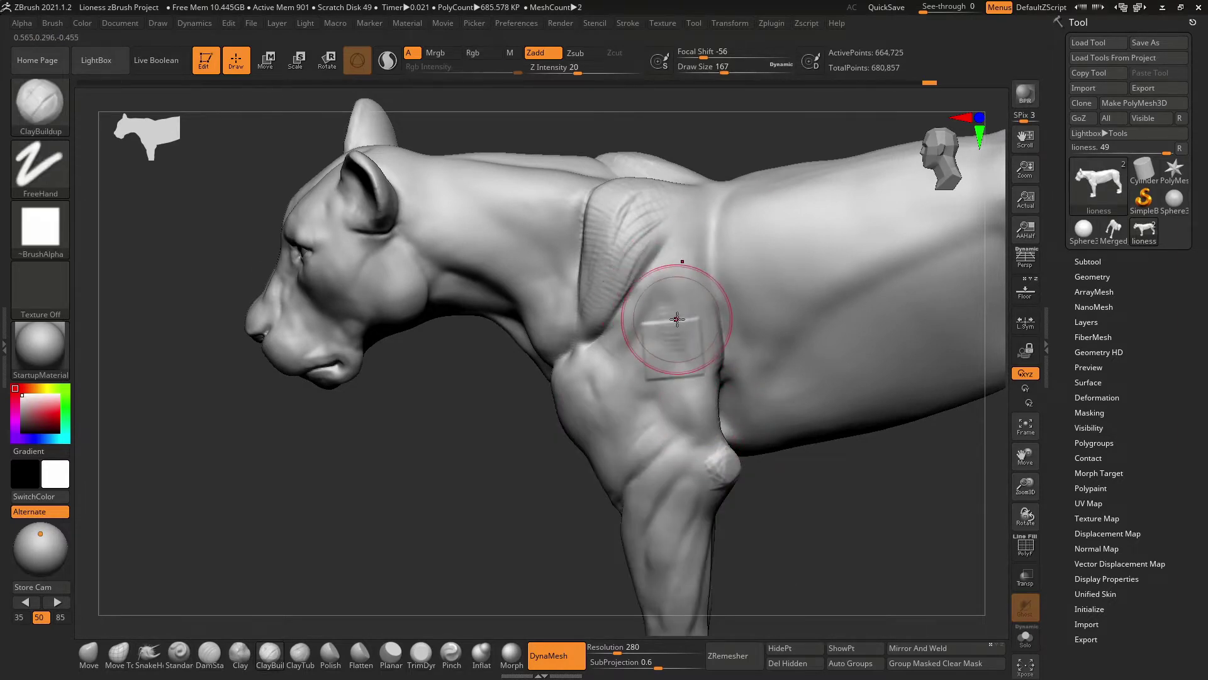
pyautogui.moveTo(676, 319); pyautogui.dragTo(647, 560, button='right')
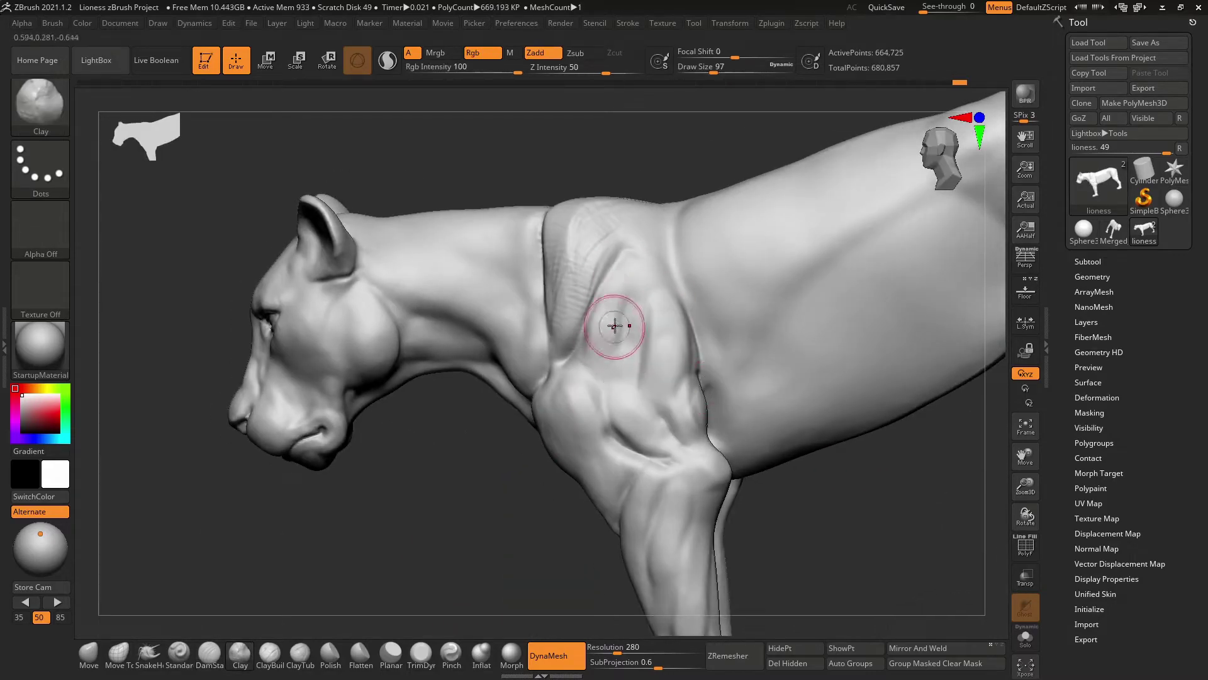
pyautogui.moveTo(615, 326)
pyautogui.mouseDown(button='right')
pyautogui.moveTo(804, 431)
pyautogui.moveTo(796, 529)
pyautogui.moveTo(563, 514)
pyautogui.moveTo(817, 424)
pyautogui.mouseUp(button='right')
pyautogui.moveTo(890, 283); pyautogui.dragTo(544, 403, button='right')
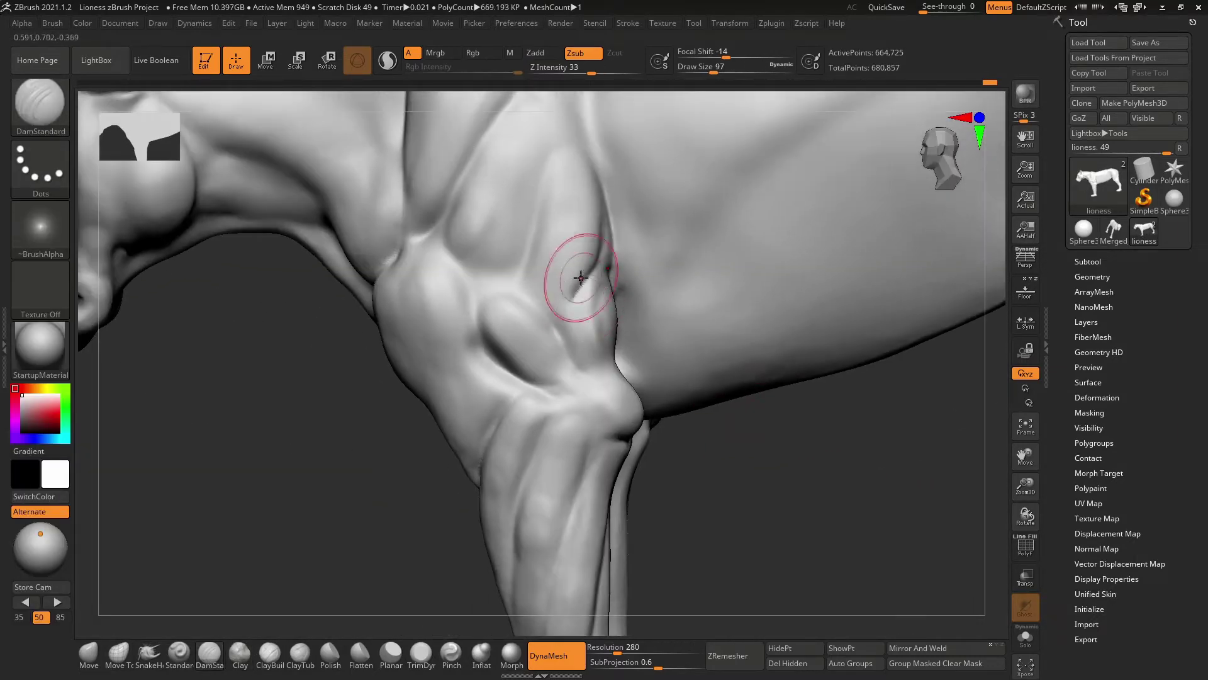
pyautogui.moveTo(581, 425)
pyautogui.mouseDown(button='right')
pyautogui.moveTo(638, 302)
pyautogui.moveTo(822, 558)
pyautogui.mouseUp(button='right')
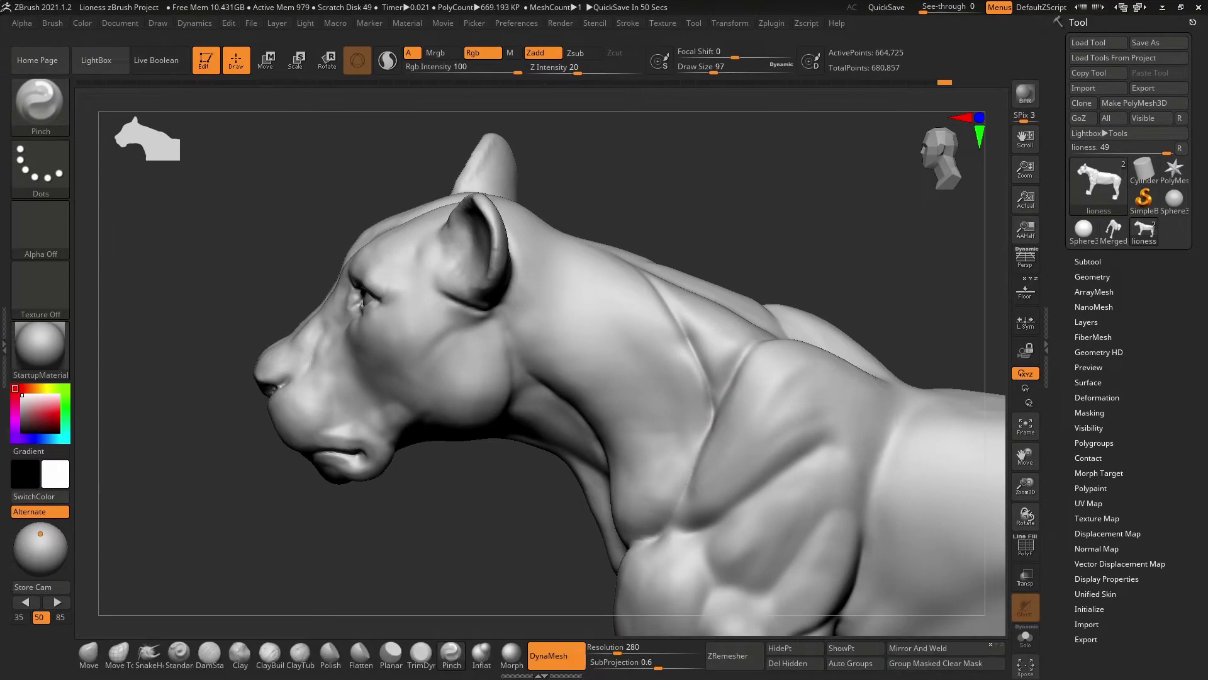
pyautogui.moveTo(604, 388); pyautogui.dragTo(693, 392)
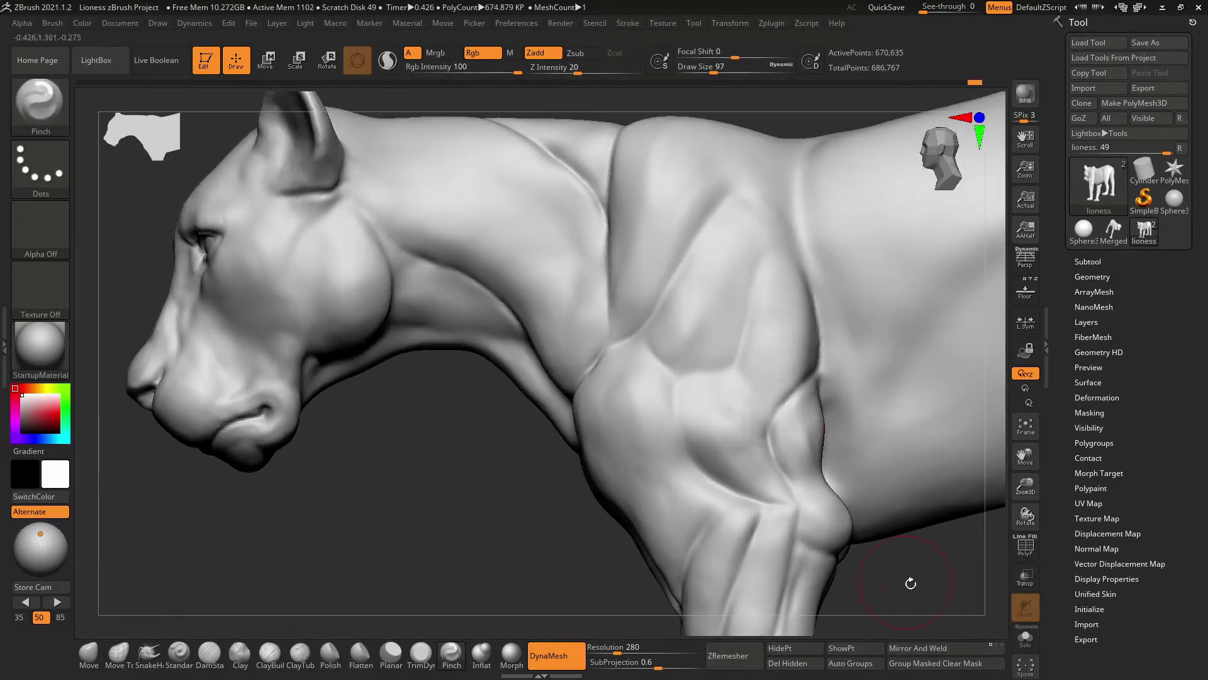
# Step: Carve sharper thigh and calf muscles on the hind leg with DamStandard, Inflate and Pinch
pyautogui.moveTo(910, 584); pyautogui.dragTo(851, 452)
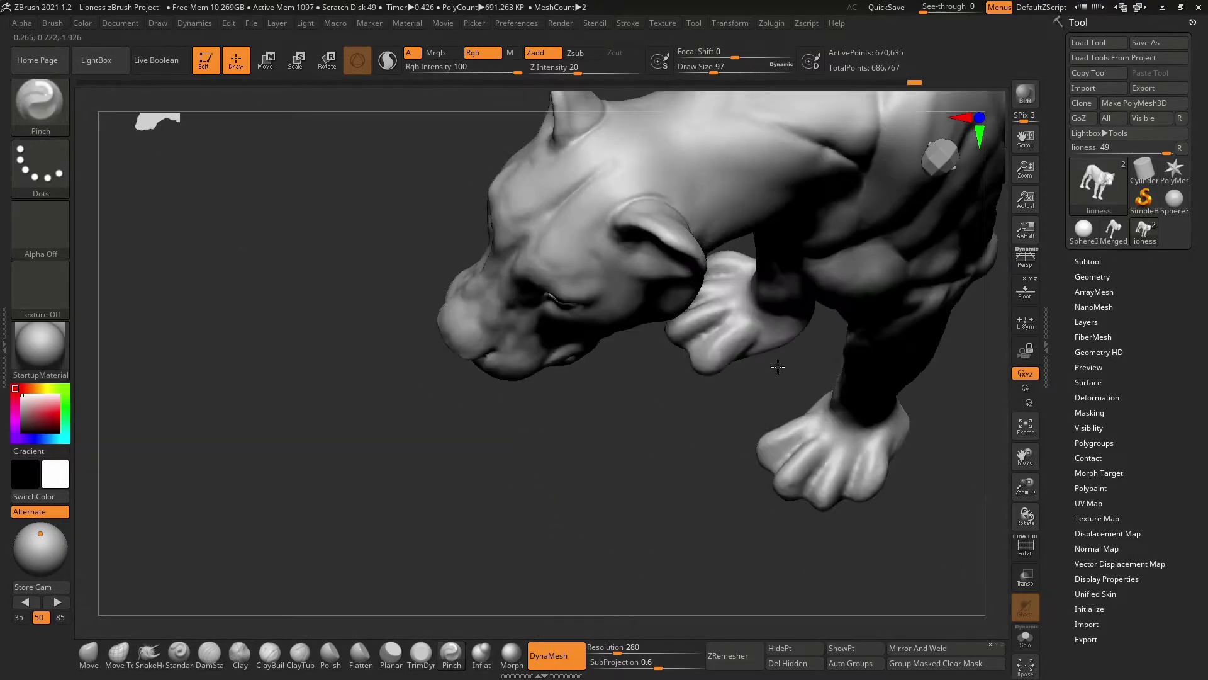
pyautogui.moveTo(778, 367); pyautogui.dragTo(881, 324)
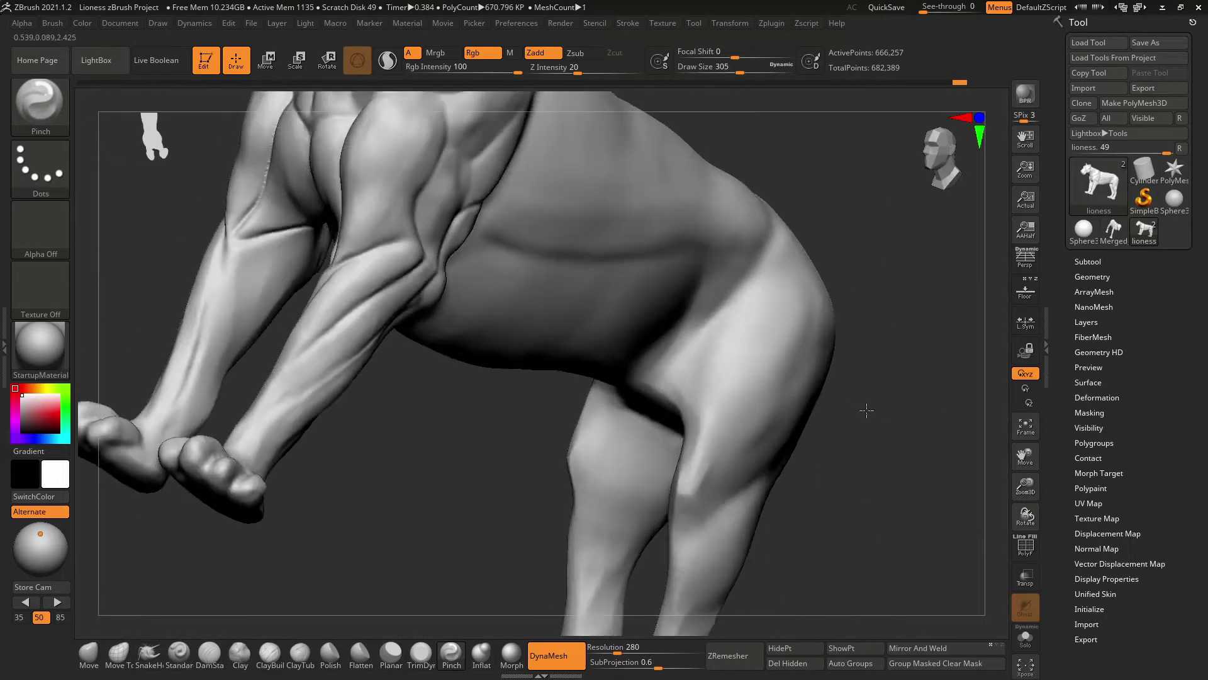
pyautogui.moveTo(867, 410); pyautogui.dragTo(699, 429)
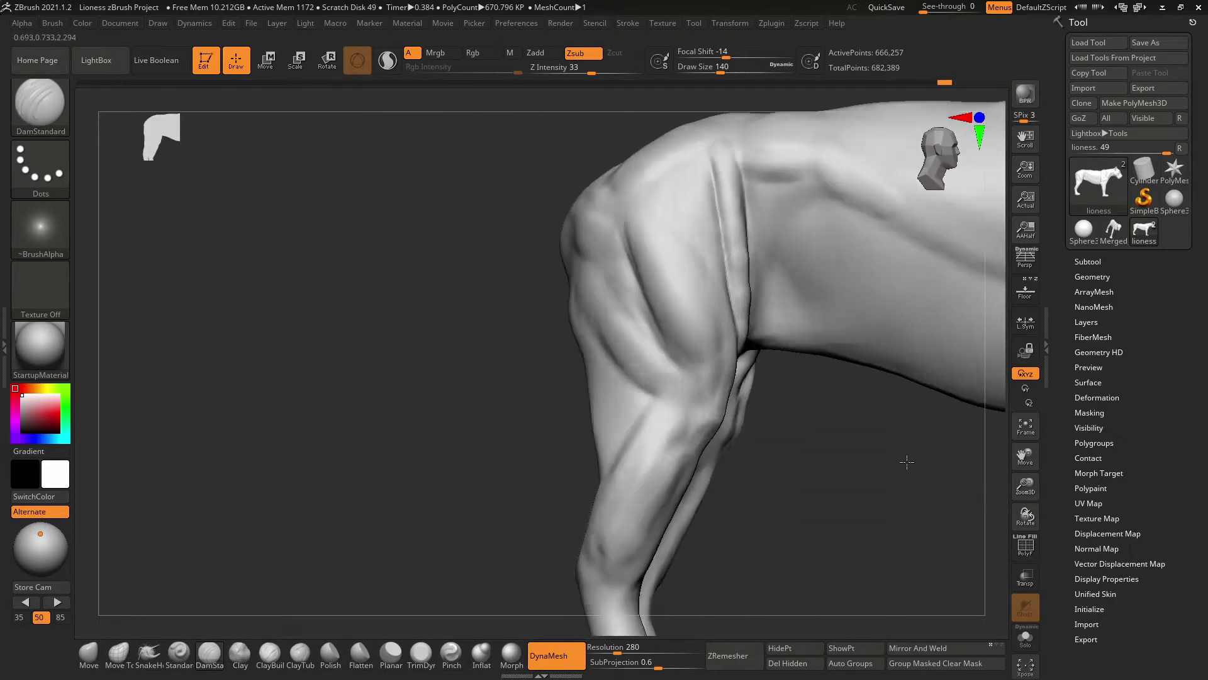
pyautogui.moveTo(905, 463); pyautogui.dragTo(532, 499)
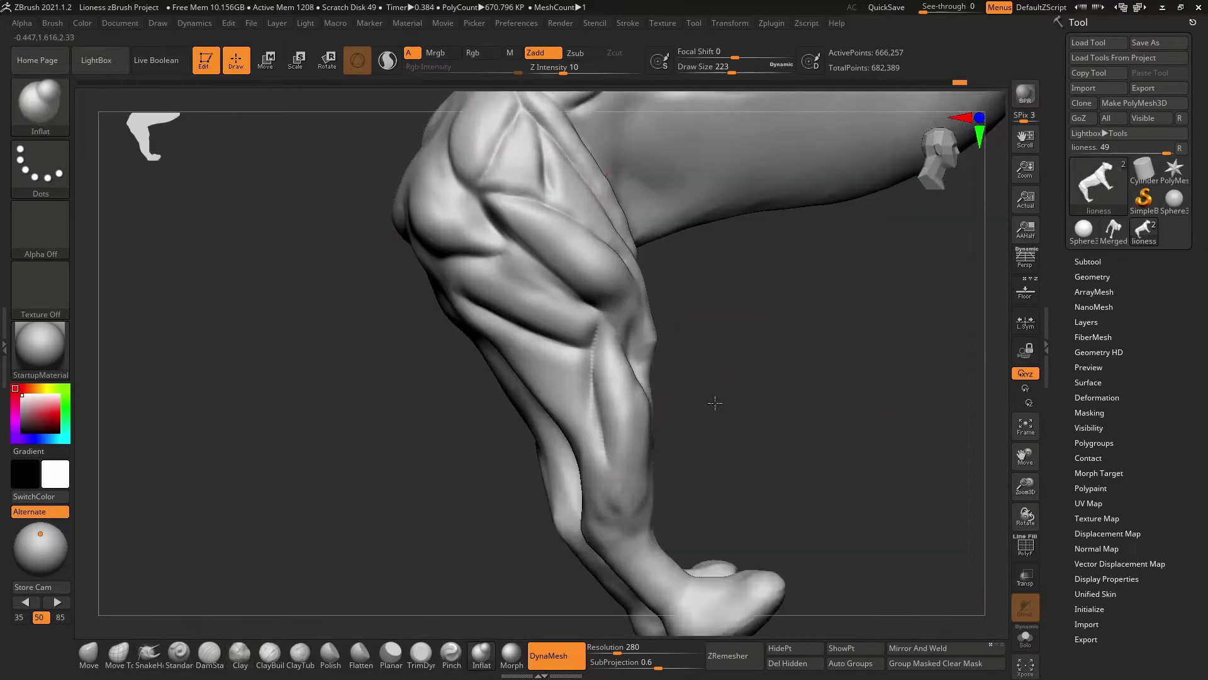
pyautogui.click(251, 652)
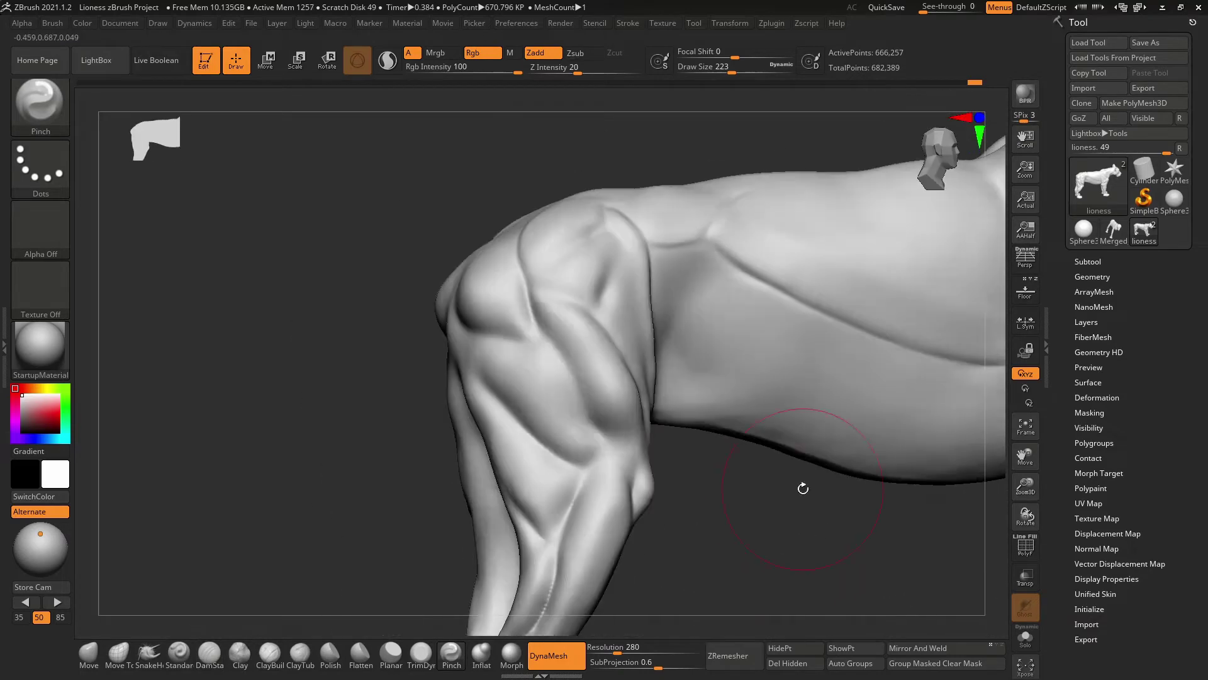
pyautogui.moveTo(803, 488)
pyautogui.mouseDown()
pyautogui.moveTo(803, 459)
pyautogui.moveTo(654, 500)
pyautogui.mouseUp()
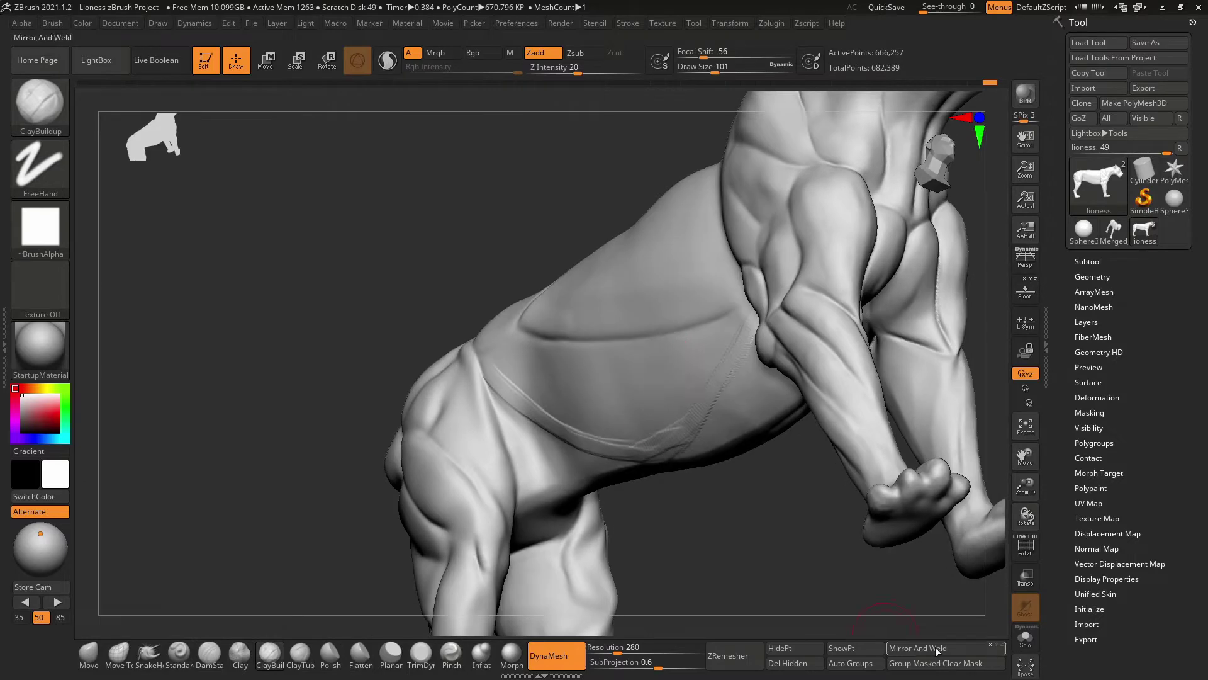
# Step: Build up clay on the thighs and the backs of both hind calves
pyautogui.moveTo(654, 501)
pyautogui.mouseDown()
pyautogui.moveTo(795, 540)
pyautogui.moveTo(659, 475)
pyautogui.moveTo(669, 453)
pyautogui.moveTo(859, 375)
pyautogui.moveTo(652, 530)
pyautogui.mouseUp()
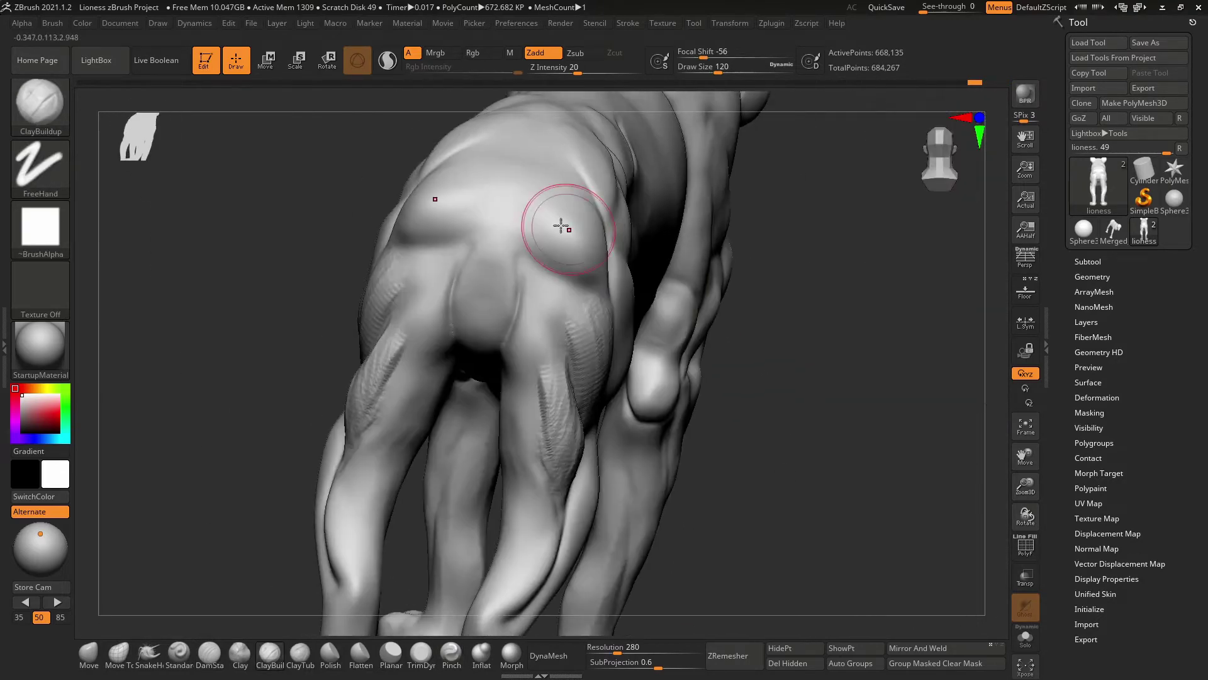
pyautogui.moveTo(561, 225)
pyautogui.mouseDown()
pyautogui.moveTo(699, 419)
pyautogui.moveTo(617, 390)
pyautogui.mouseUp()
pyautogui.moveTo(536, 337); pyautogui.dragTo(534, 380)
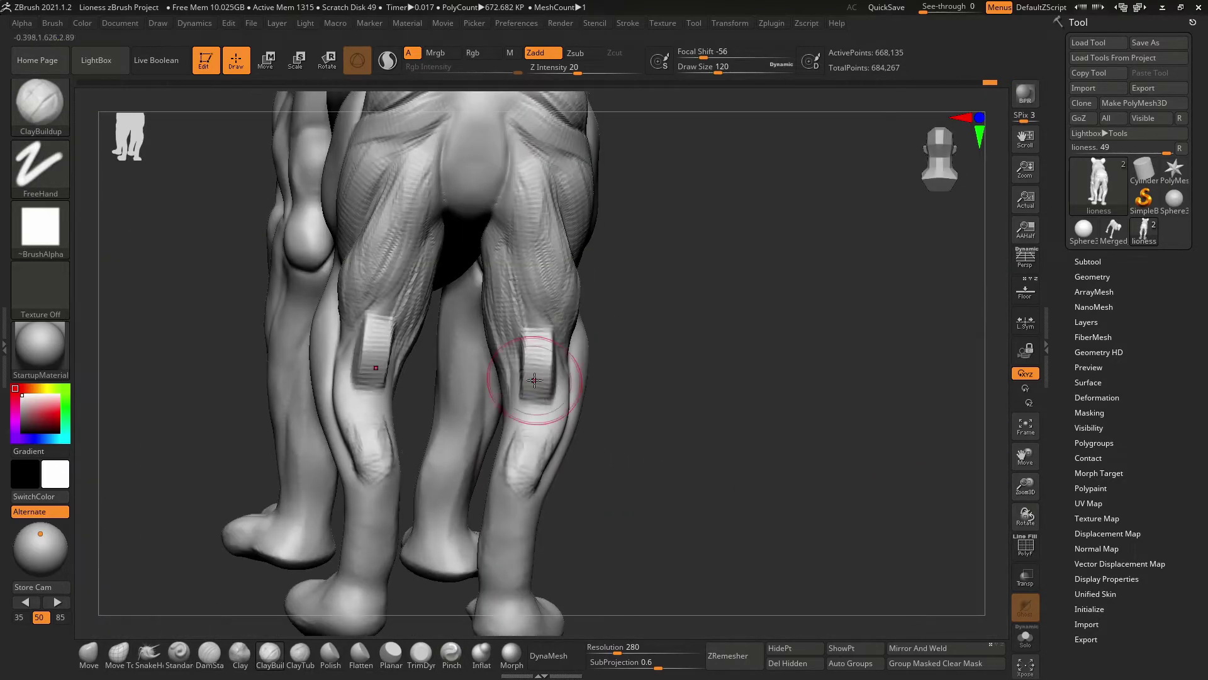
pyautogui.moveTo(566, 333); pyautogui.dragTo(843, 489)
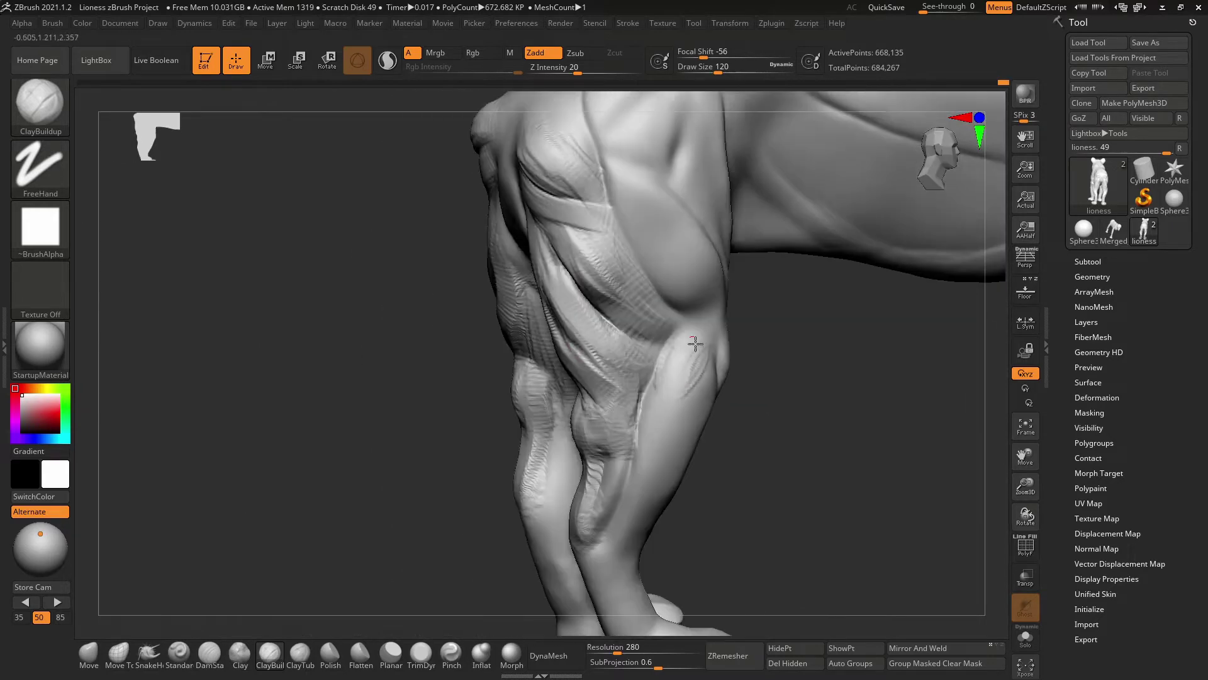
# Step: Sharpen the hind-leg muscle edges with Pinch, checking the legs from the front
pyautogui.press('b')
pyautogui.press('p')
pyautogui.press('i')
pyautogui.moveTo(742, 318)
pyautogui.mouseDown()
pyautogui.moveTo(737, 285)
pyautogui.moveTo(652, 222)
pyautogui.mouseUp()
pyautogui.moveTo(847, 399)
pyautogui.mouseDown()
pyautogui.moveTo(892, 334)
pyautogui.moveTo(634, 574)
pyautogui.moveTo(941, 174)
pyautogui.mouseUp()
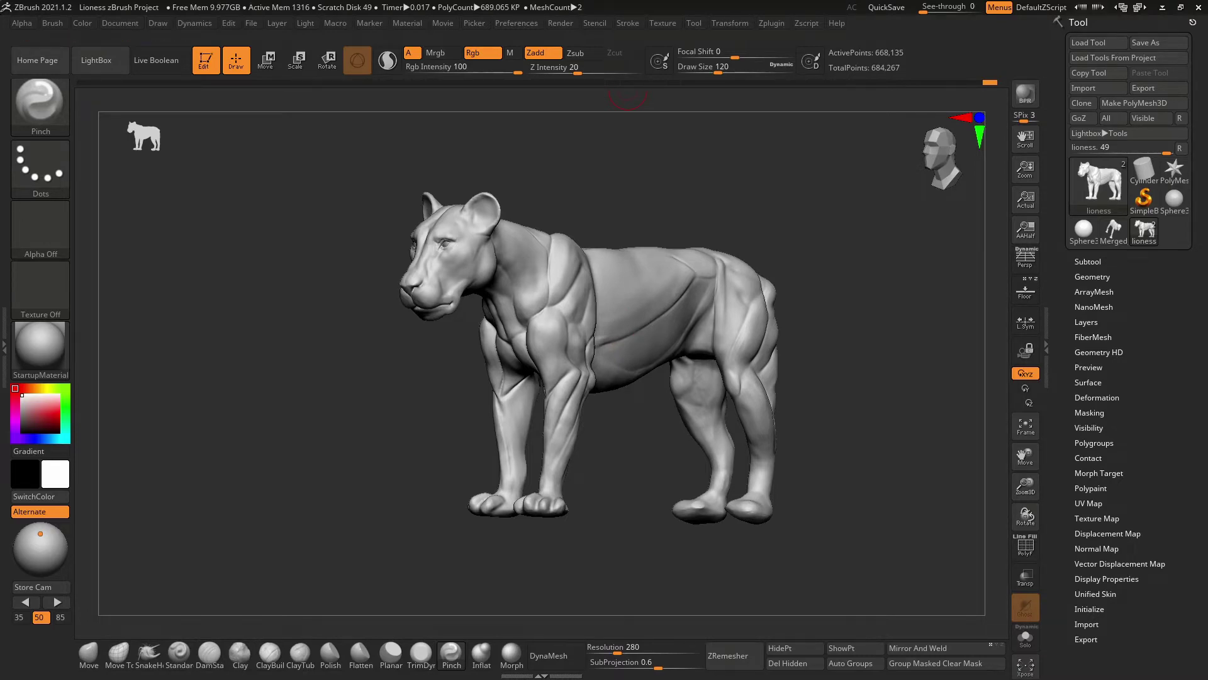
# Step: Carve the lower hind-leg tendons with ClayBuildup and display the lion leg reference plate
pyautogui.moveTo(588, 350); pyautogui.dragTo(612, 420)
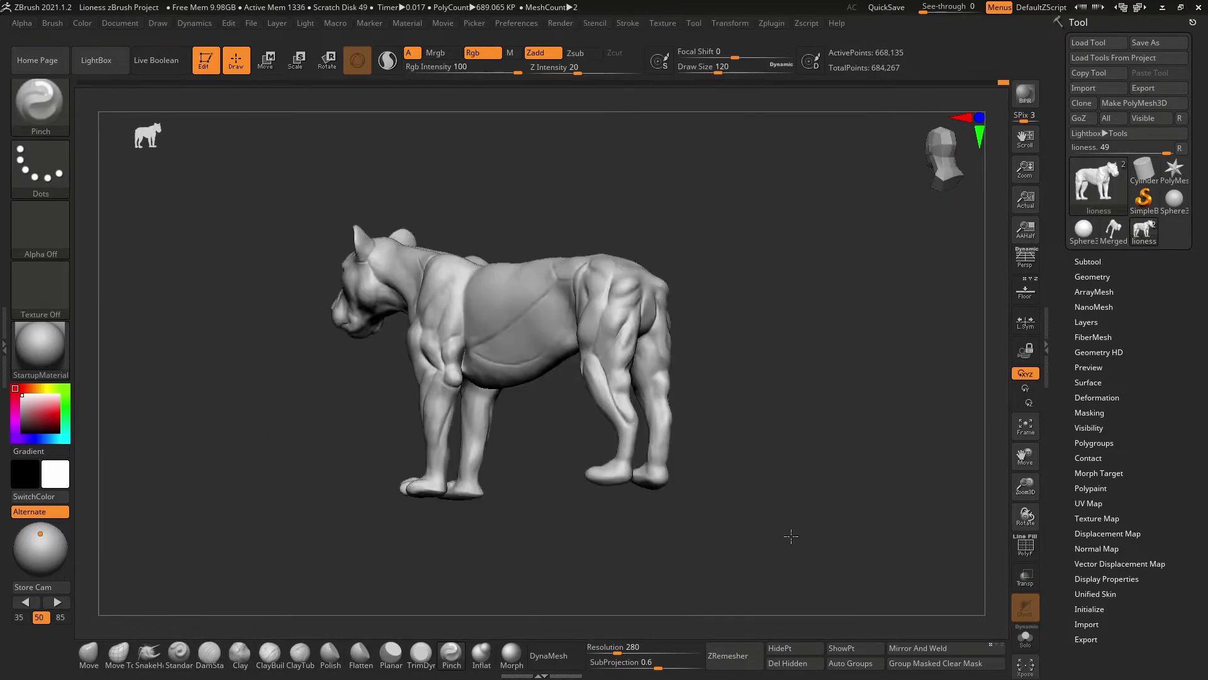
pyautogui.press('space')
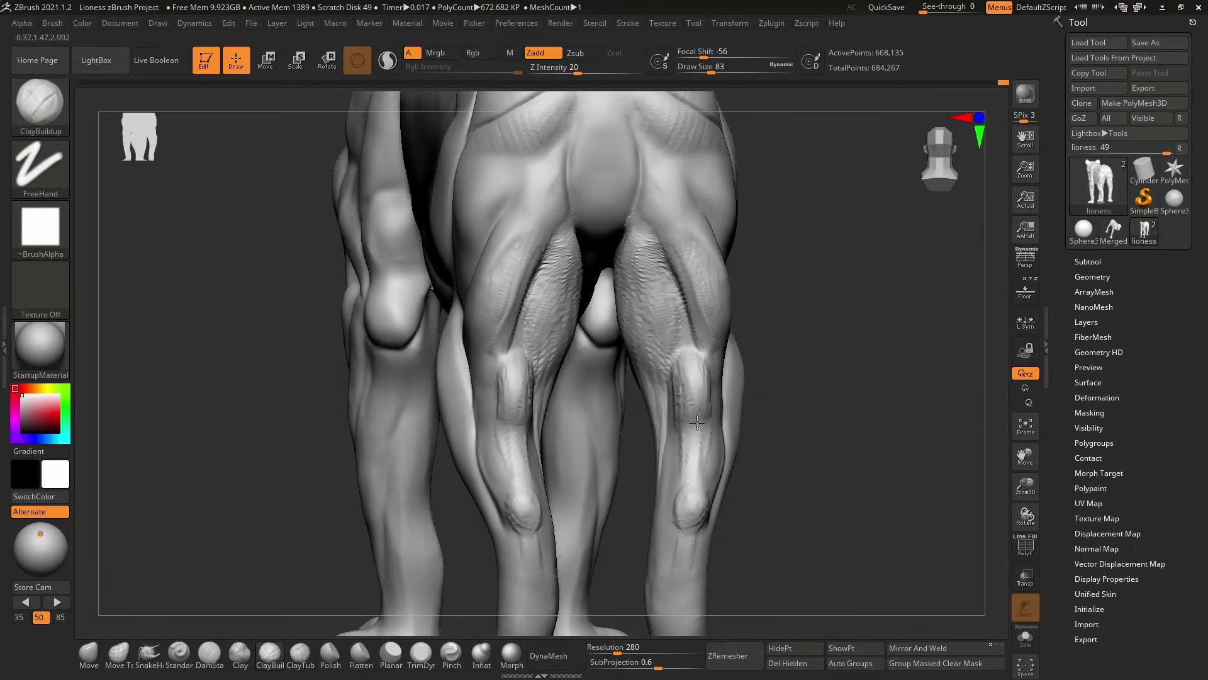
pyautogui.moveTo(904, 453); pyautogui.dragTo(691, 473)
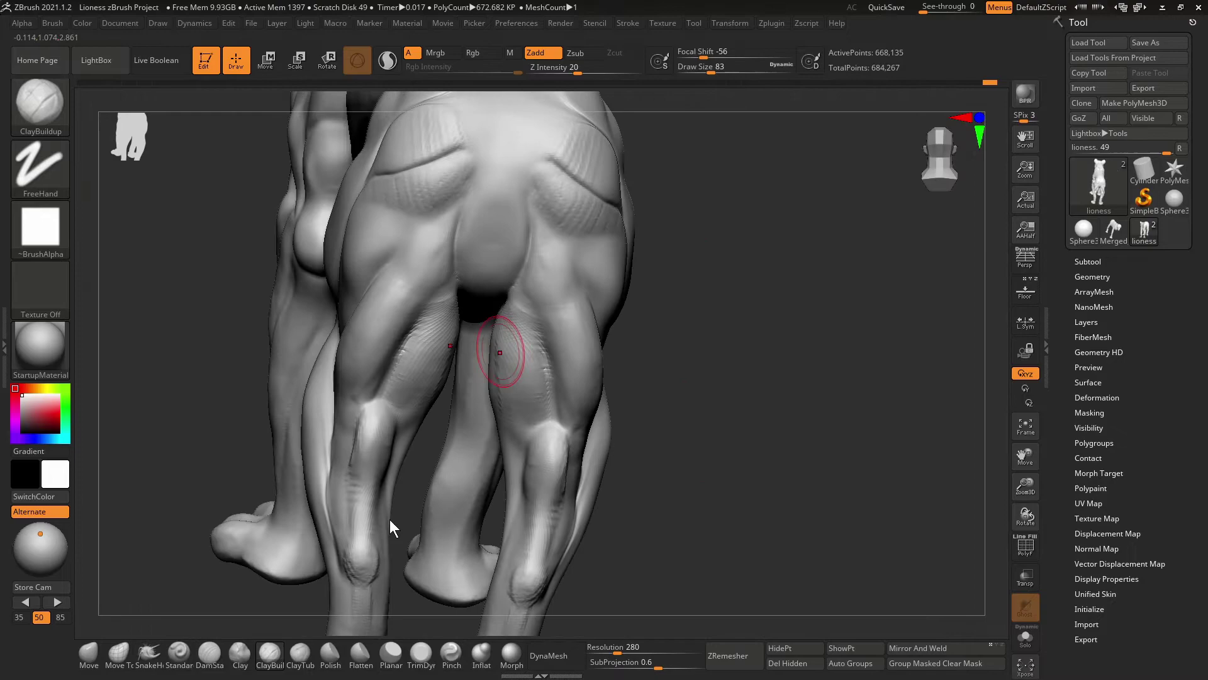
pyautogui.moveTo(499, 350); pyautogui.dragTo(777, 321)
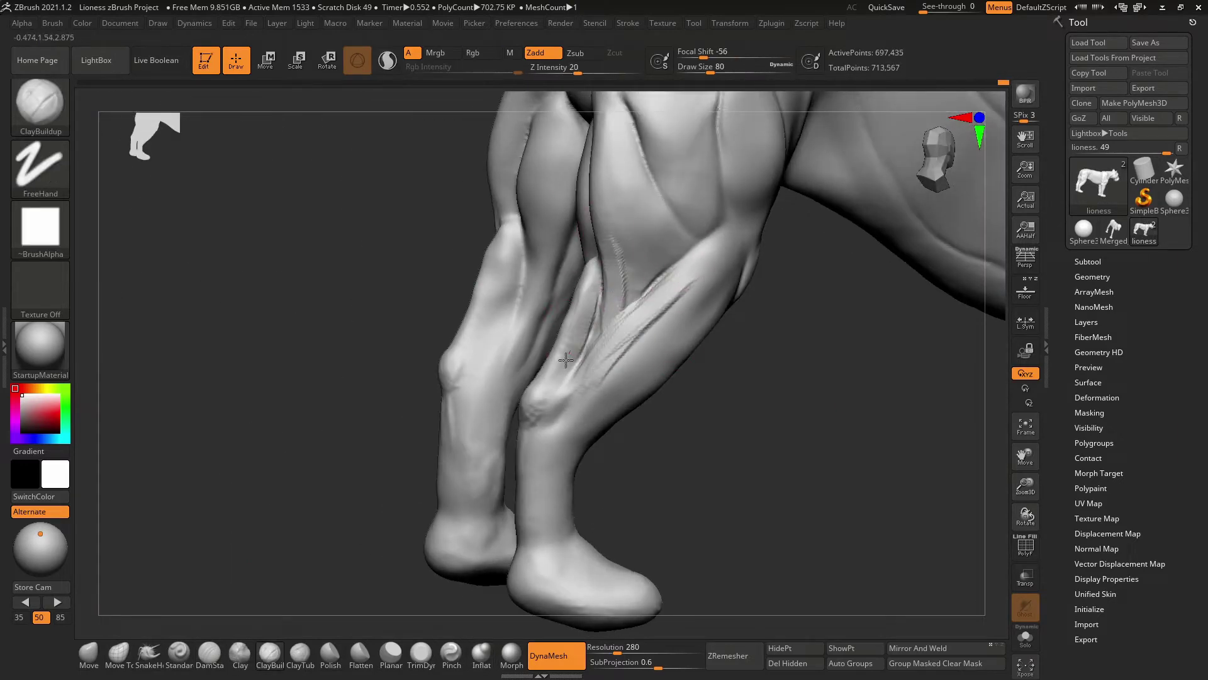
pyautogui.moveTo(566, 359); pyautogui.dragTo(581, 275)
pyautogui.moveTo(685, 432); pyautogui.dragTo(721, 477)
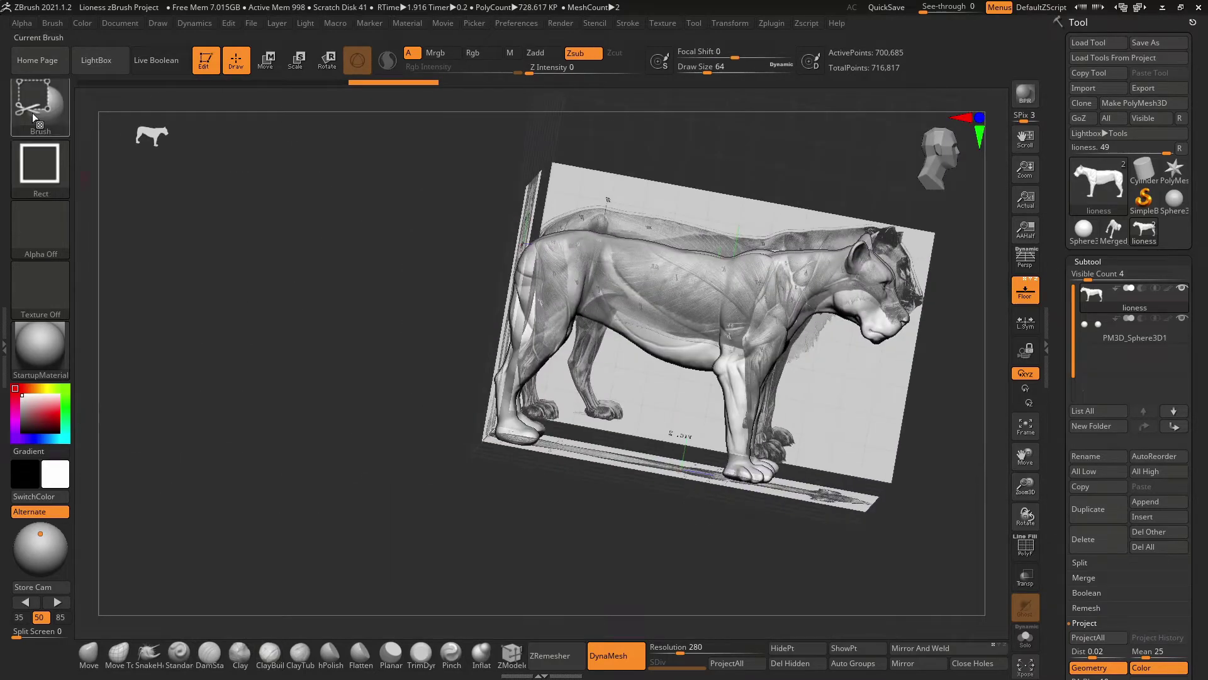
# Step: Frame both front paws from the front and side over the reference
pyautogui.press('b')
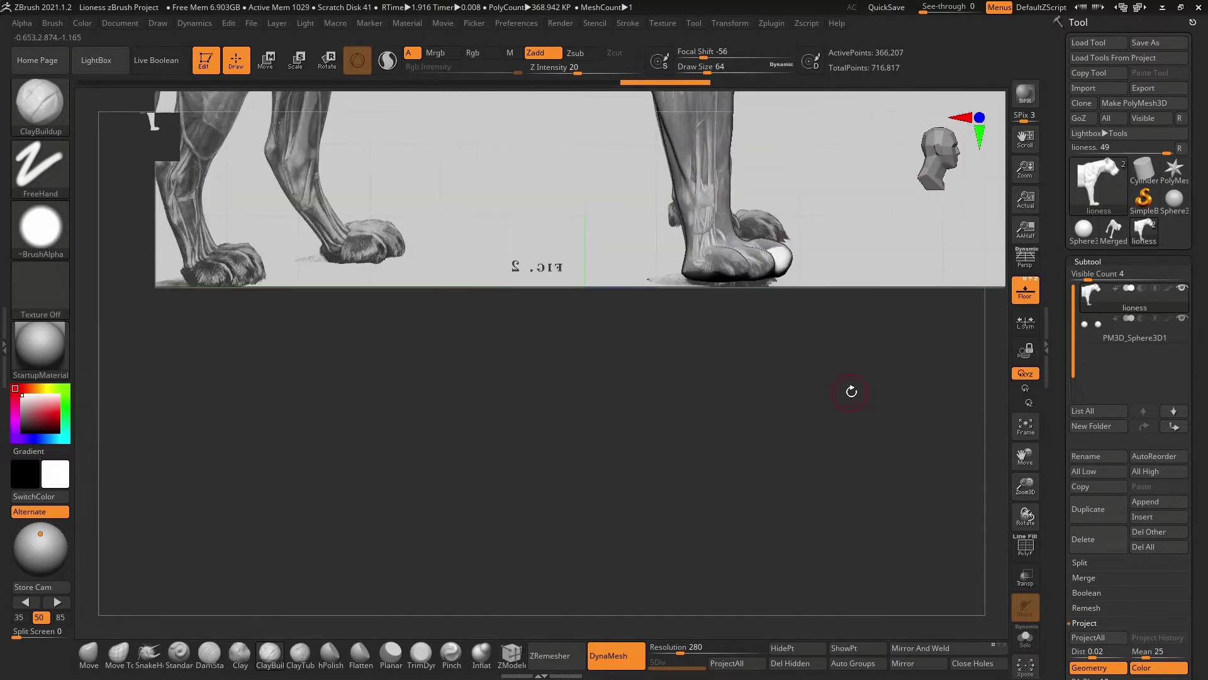
pyautogui.moveTo(849, 391); pyautogui.dragTo(772, 445)
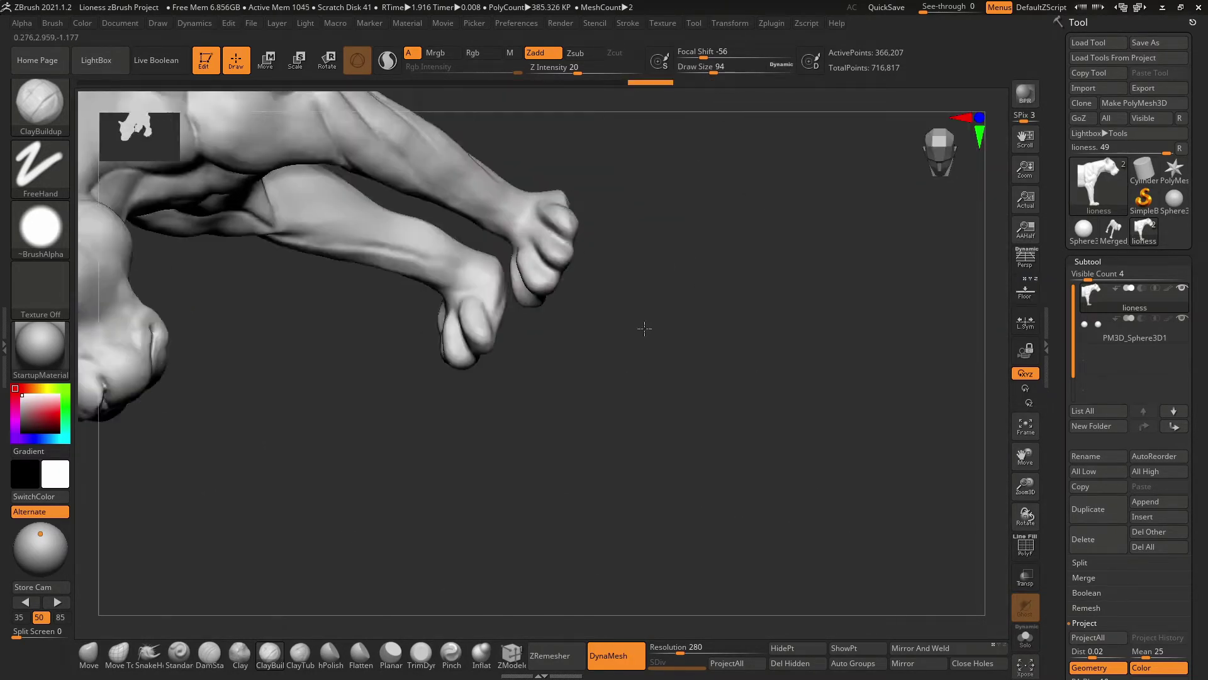
pyautogui.moveTo(623, 357); pyautogui.dragTo(355, 437)
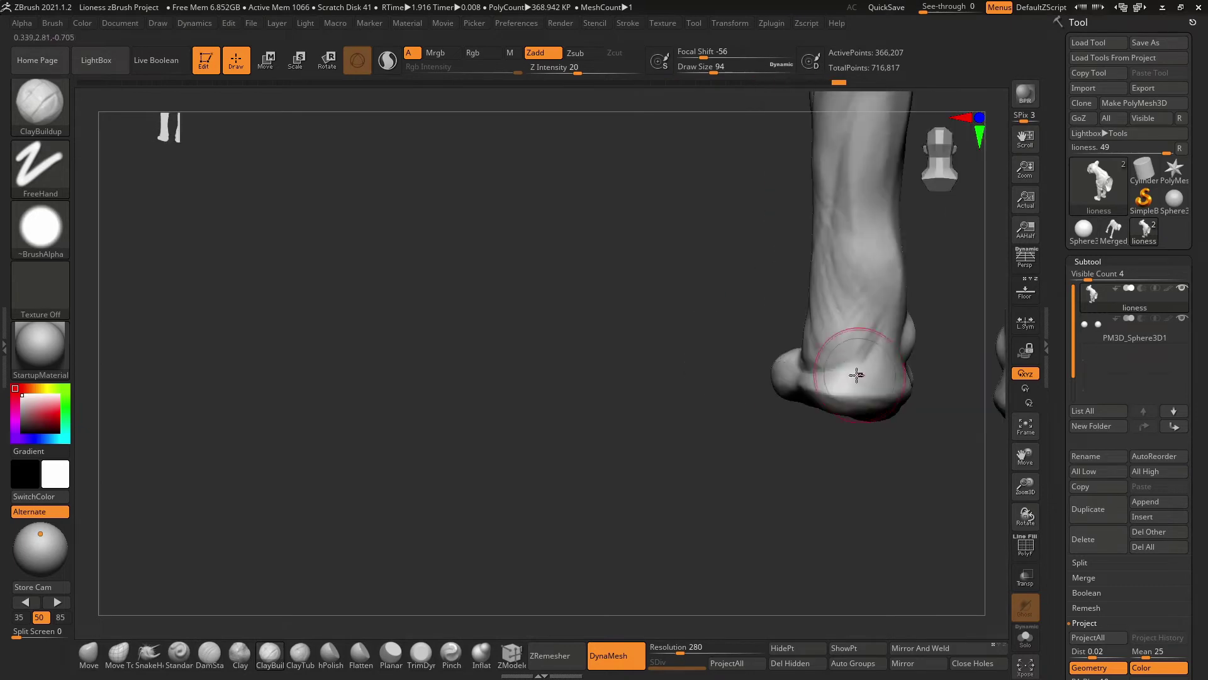
pyautogui.moveTo(857, 375)
pyautogui.mouseDown()
pyautogui.moveTo(669, 432)
pyautogui.moveTo(636, 302)
pyautogui.mouseUp()
pyautogui.moveTo(764, 452)
pyautogui.mouseDown()
pyautogui.moveTo(774, 472)
pyautogui.moveTo(760, 378)
pyautogui.moveTo(814, 451)
pyautogui.moveTo(782, 513)
pyautogui.moveTo(869, 480)
pyautogui.moveTo(696, 466)
pyautogui.moveTo(830, 514)
pyautogui.moveTo(831, 374)
pyautogui.mouseUp()
pyautogui.moveTo(697, 492); pyautogui.dragTo(688, 364)
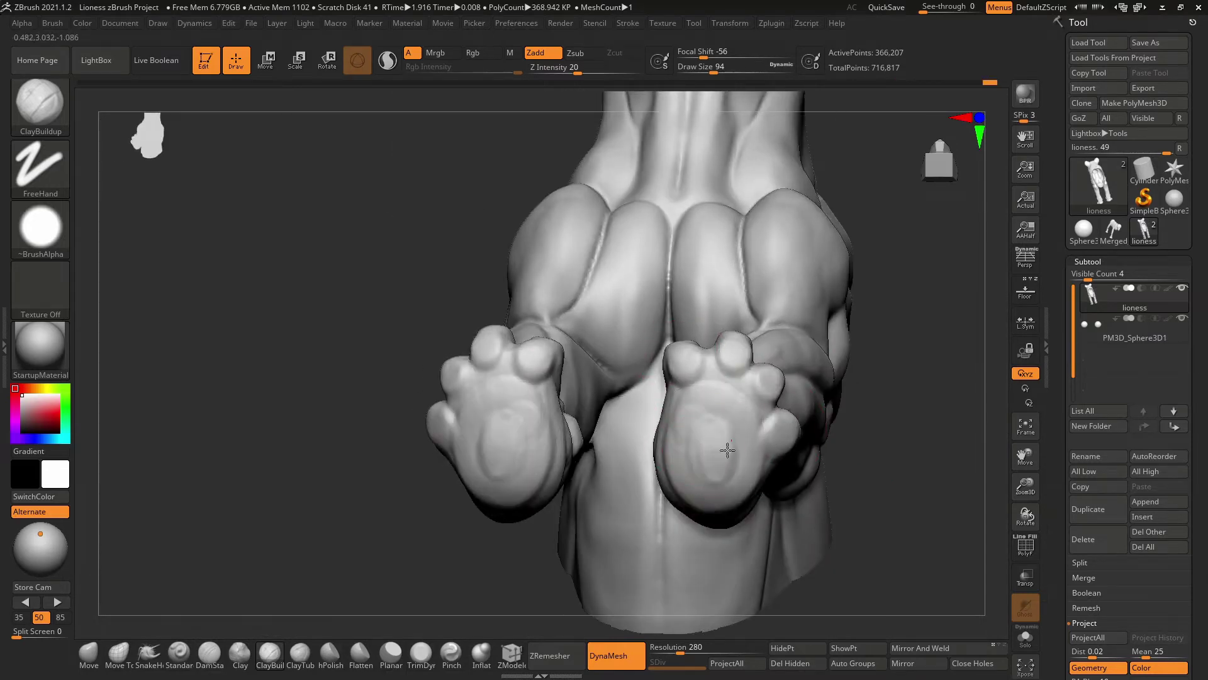
pyautogui.moveTo(727, 449)
pyautogui.mouseDown()
pyautogui.moveTo(706, 404)
pyautogui.moveTo(847, 504)
pyautogui.moveTo(817, 399)
pyautogui.moveTo(754, 477)
pyautogui.moveTo(682, 377)
pyautogui.moveTo(852, 521)
pyautogui.moveTo(714, 302)
pyautogui.moveTo(761, 332)
pyautogui.moveTo(666, 531)
pyautogui.moveTo(839, 516)
pyautogui.mouseUp()
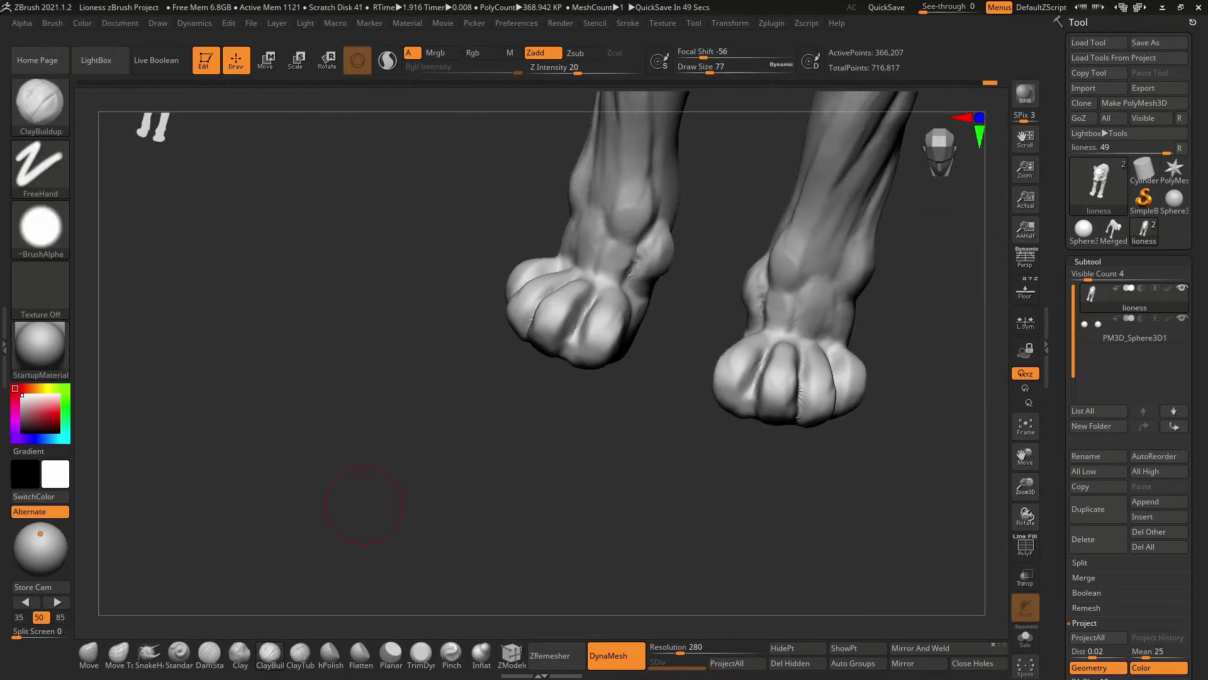
# Step: Hide everything except the front paws with SelectRect and view the leg side-on
pyautogui.moveTo(806, 470)
pyautogui.mouseDown()
pyautogui.moveTo(790, 432)
pyautogui.moveTo(755, 440)
pyautogui.moveTo(724, 472)
pyautogui.mouseUp()
pyautogui.keyDown('ctrl'); pyautogui.keyDown('shift'); pyautogui.moveTo(468, 387); pyautogui.dragTo(695, 509); pyautogui.keyUp('shift'); pyautogui.keyUp('ctrl')
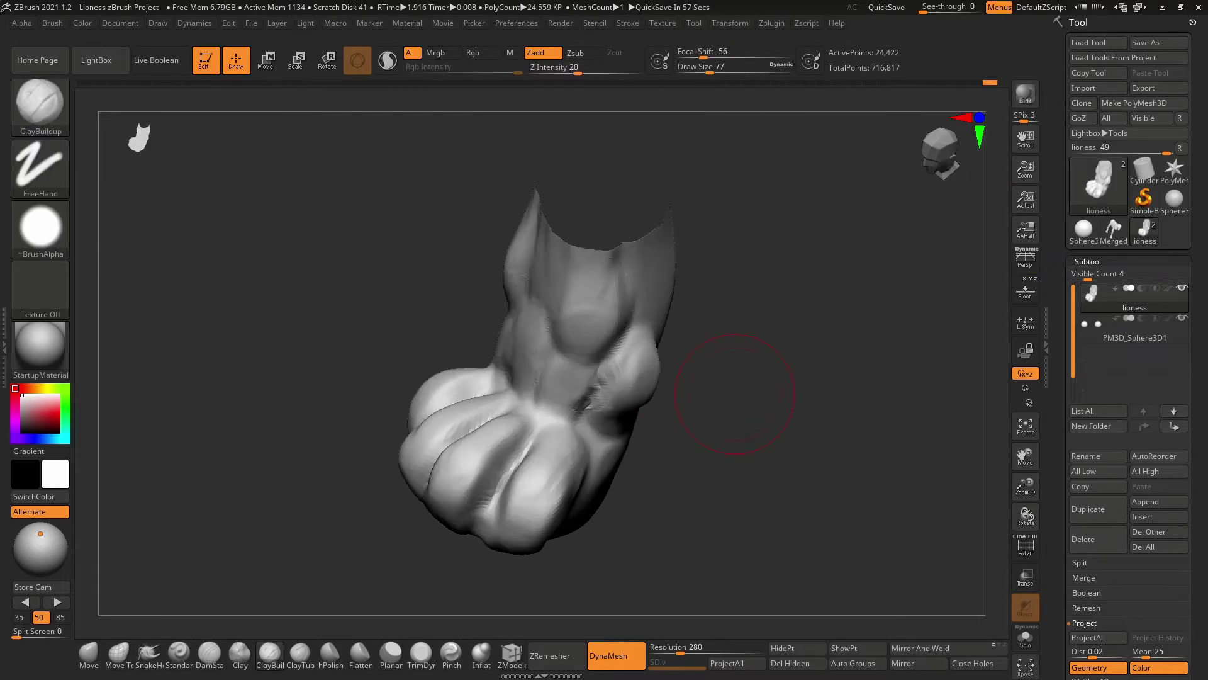
pyautogui.moveTo(735, 394); pyautogui.dragTo(817, 425)
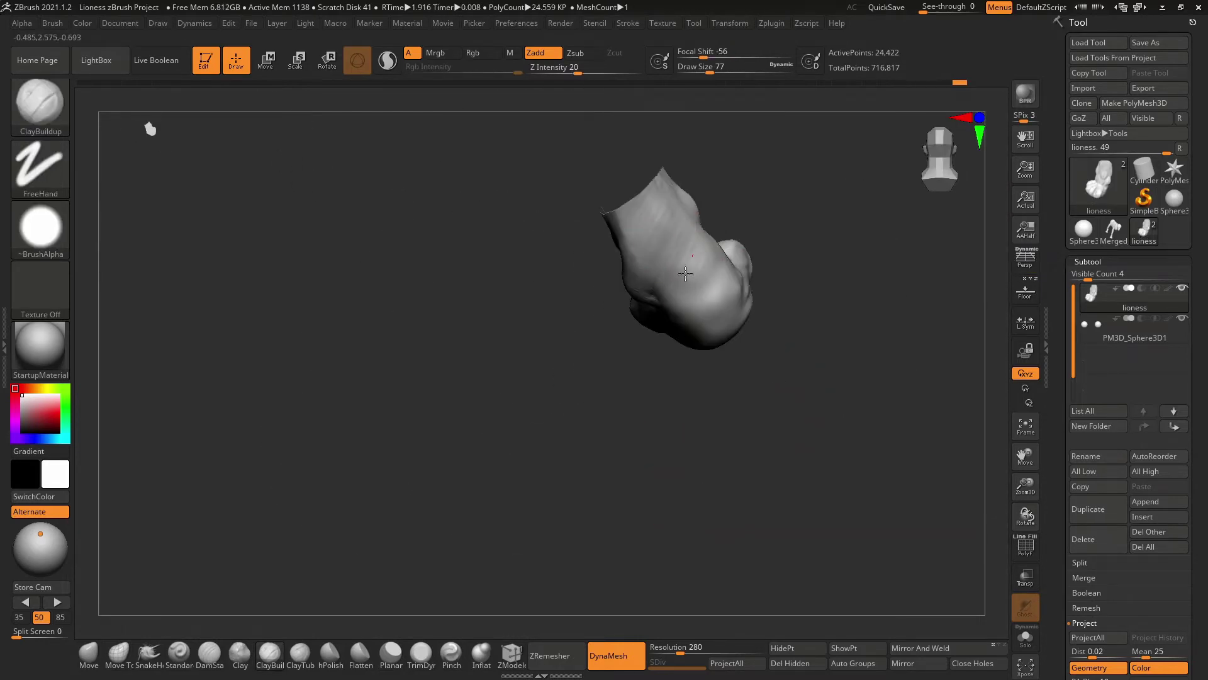
pyautogui.moveTo(949, 173); pyautogui.dragTo(633, 517)
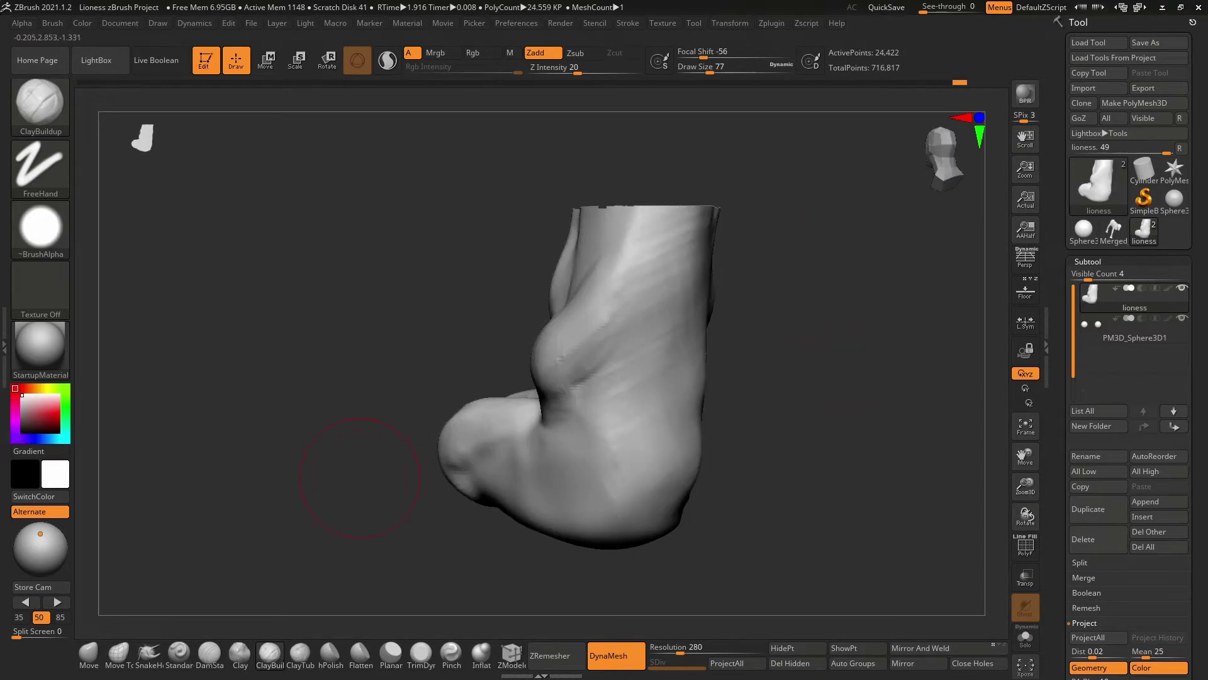
pyautogui.moveTo(588, 375); pyautogui.dragTo(740, 346)
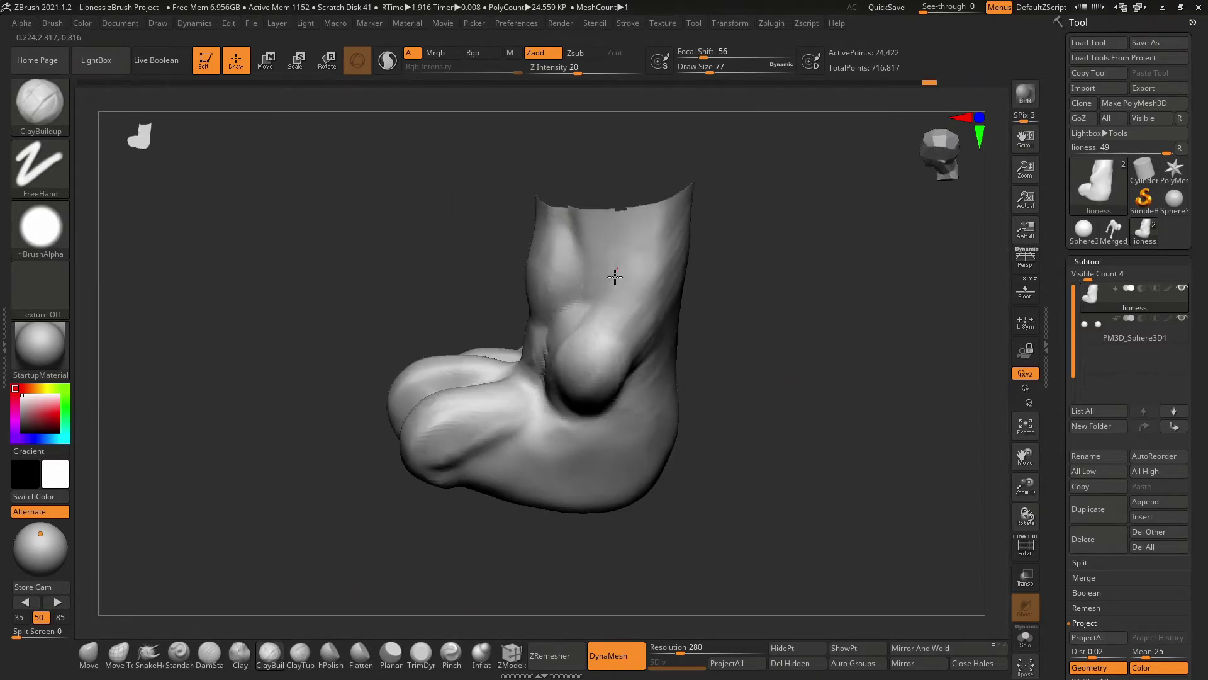
pyautogui.moveTo(678, 223); pyautogui.dragTo(843, 365)
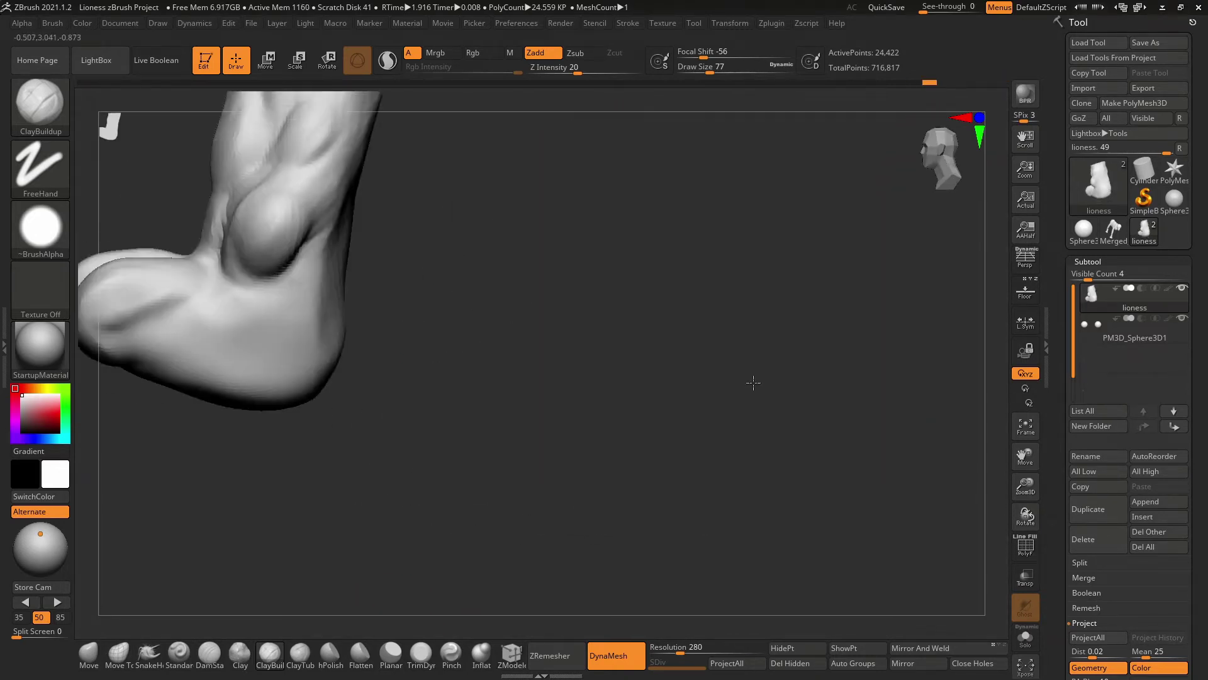
# Step: Build up the toes with ClayBuildup, then mask the ankle and Transpose-move it
pyautogui.press('b')
pyautogui.press('c')
pyautogui.press('b')
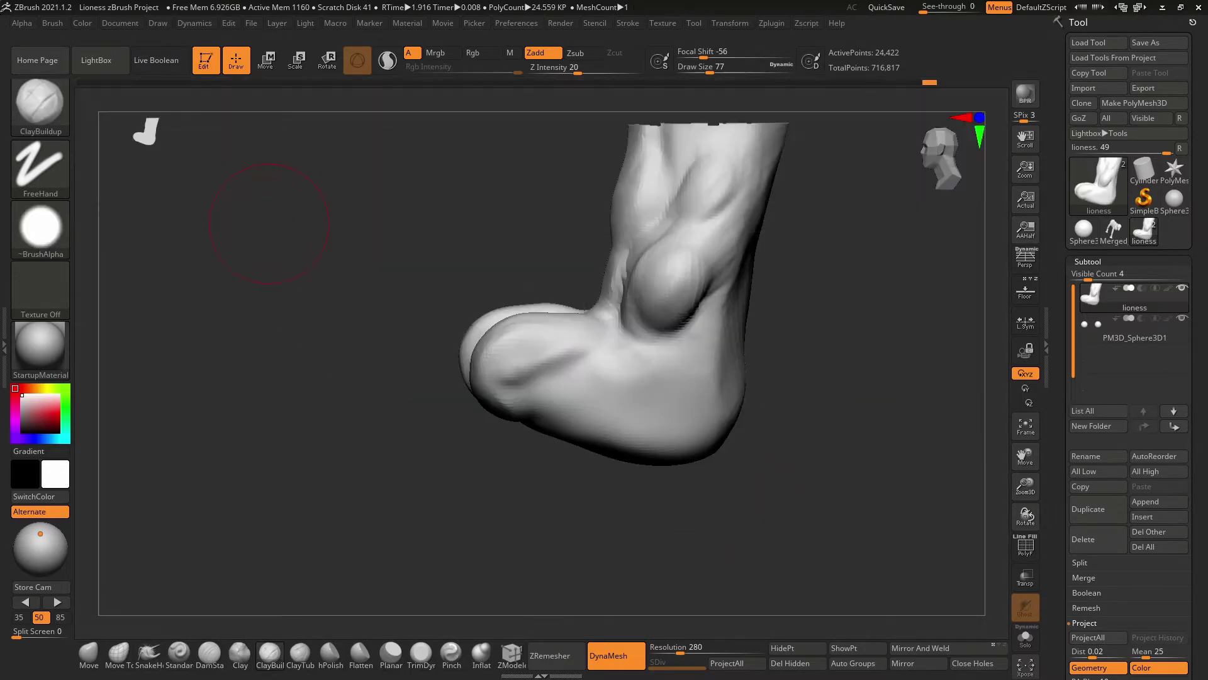
pyautogui.moveTo(602, 317); pyautogui.dragTo(604, 319)
pyautogui.moveTo(814, 418); pyautogui.dragTo(730, 326)
pyautogui.press('w')
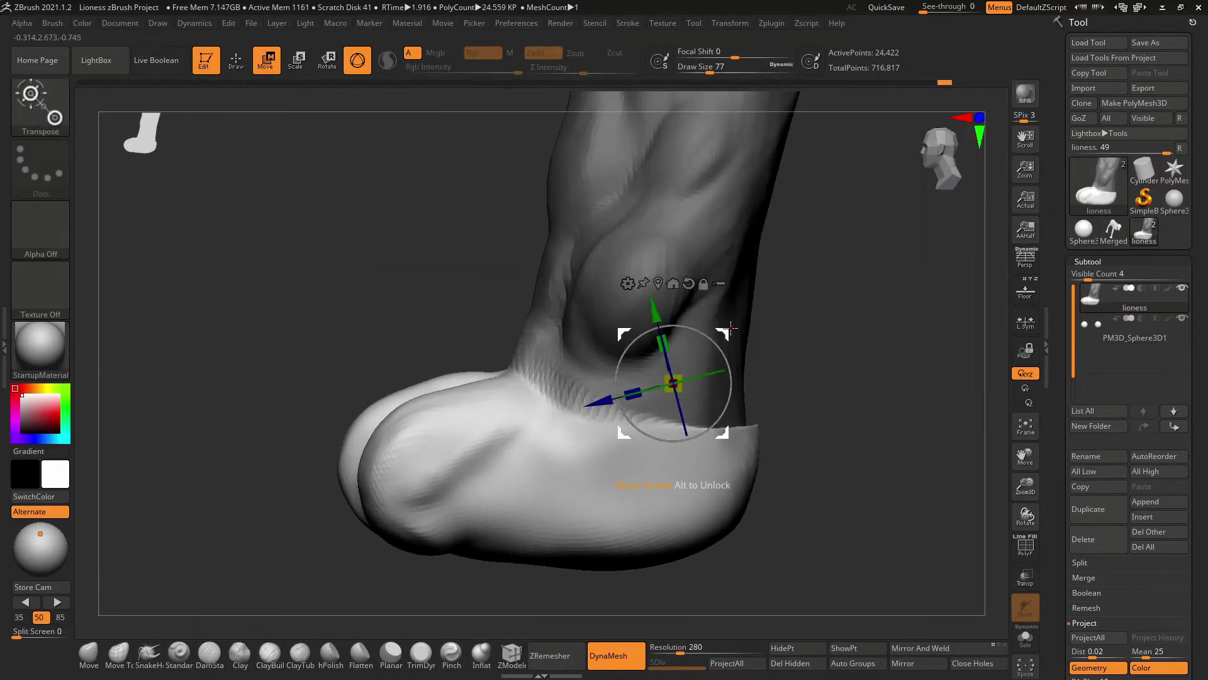
# Step: Unhide the whole lioness and isolate the front paws again
pyautogui.keyDown('ctrl'); pyautogui.keyDown('shift'); pyautogui.click(818, 252); pyautogui.keyUp('shift'); pyautogui.keyUp('ctrl')
pyautogui.click(940, 168)
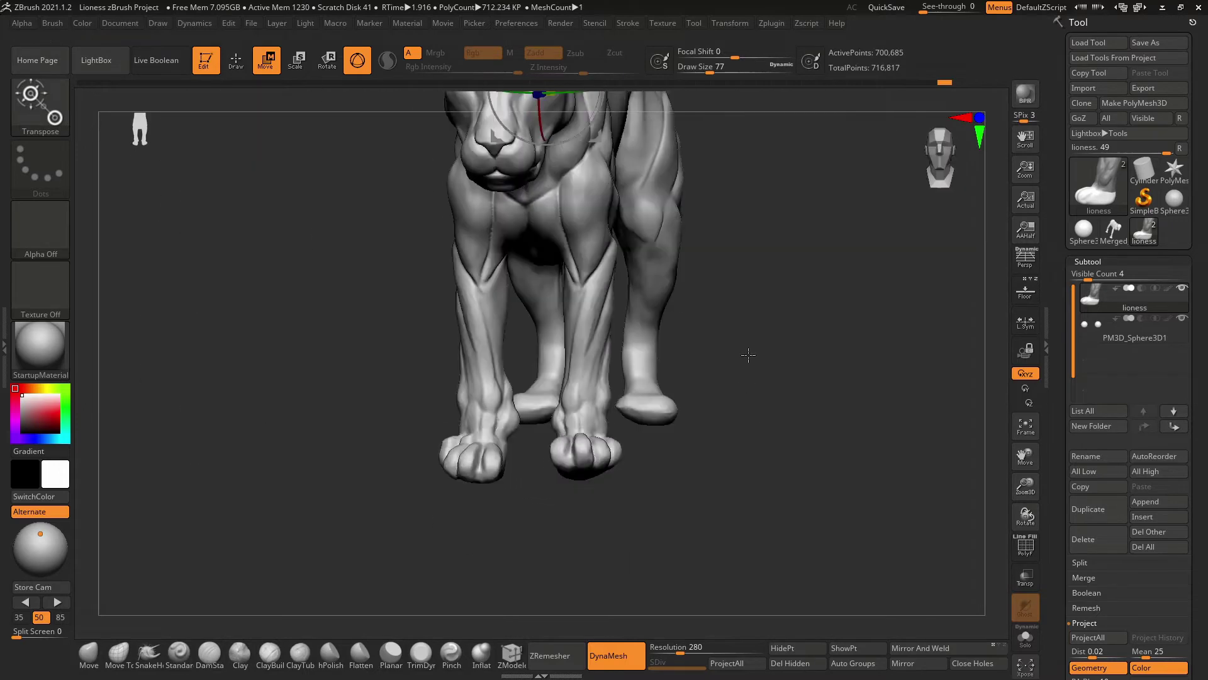
pyautogui.moveTo(940, 169); pyautogui.dragTo(812, 423)
pyautogui.press('q')
pyautogui.moveTo(390, 214)
pyautogui.keyDown('ctrl'); pyautogui.keyDown('shift'); pyautogui.mouseDown()
pyautogui.moveTo(747, 461)
pyautogui.moveTo(747, 376)
pyautogui.mouseUp(); pyautogui.keyUp('shift'); pyautogui.keyUp('ctrl')
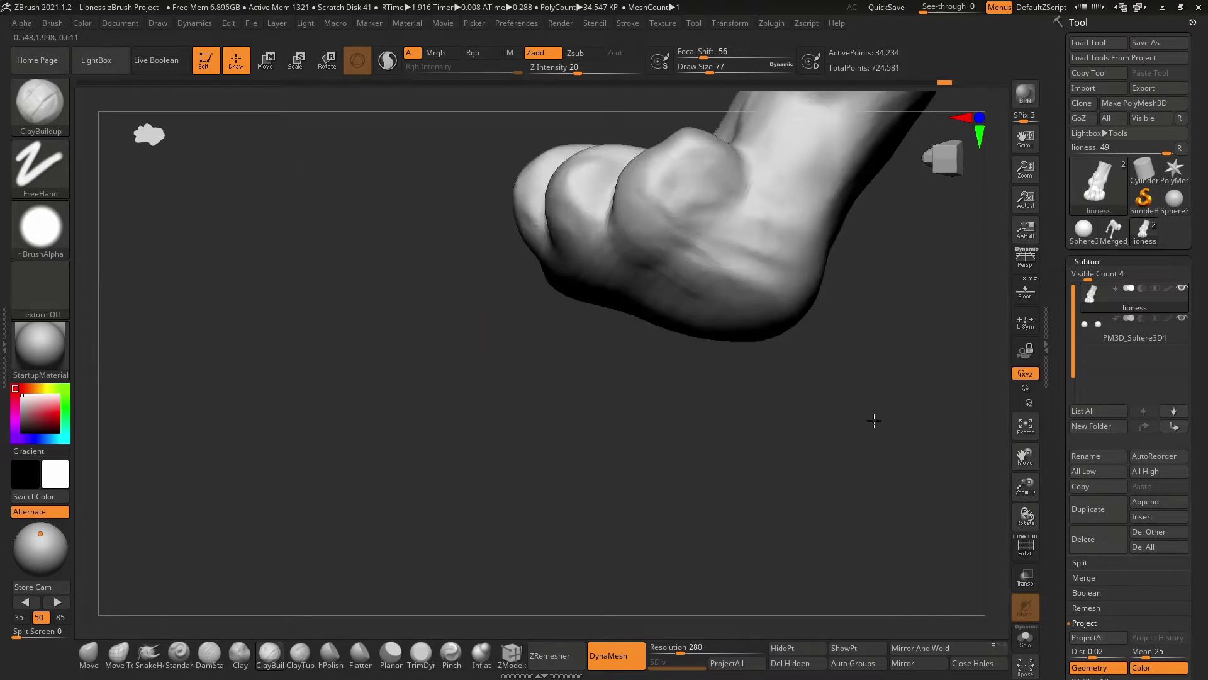
# Step: Slice across the paws with SliceRect and hide everything except one front paw
pyautogui.moveTo(874, 421); pyautogui.dragTo(722, 278)
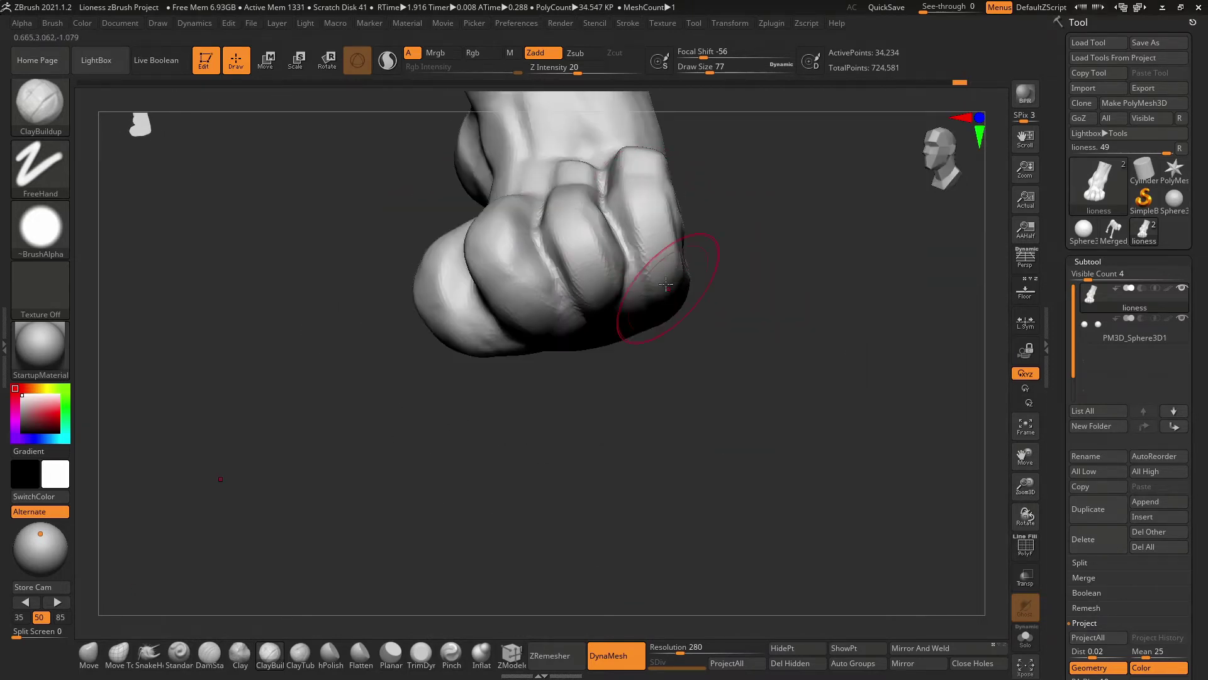
pyautogui.moveTo(647, 323); pyautogui.dragTo(520, 431)
pyautogui.keyDown('ctrl'); pyautogui.keyDown('shift'); pyautogui.click(40, 104); pyautogui.keyUp('shift'); pyautogui.keyUp('ctrl')
pyautogui.click(661, 171)
pyautogui.keyDown('ctrl'); pyautogui.keyDown('shift'); pyautogui.moveTo(721, 535); pyautogui.dragTo(446, 447); pyautogui.keyUp('shift'); pyautogui.keyUp('ctrl')
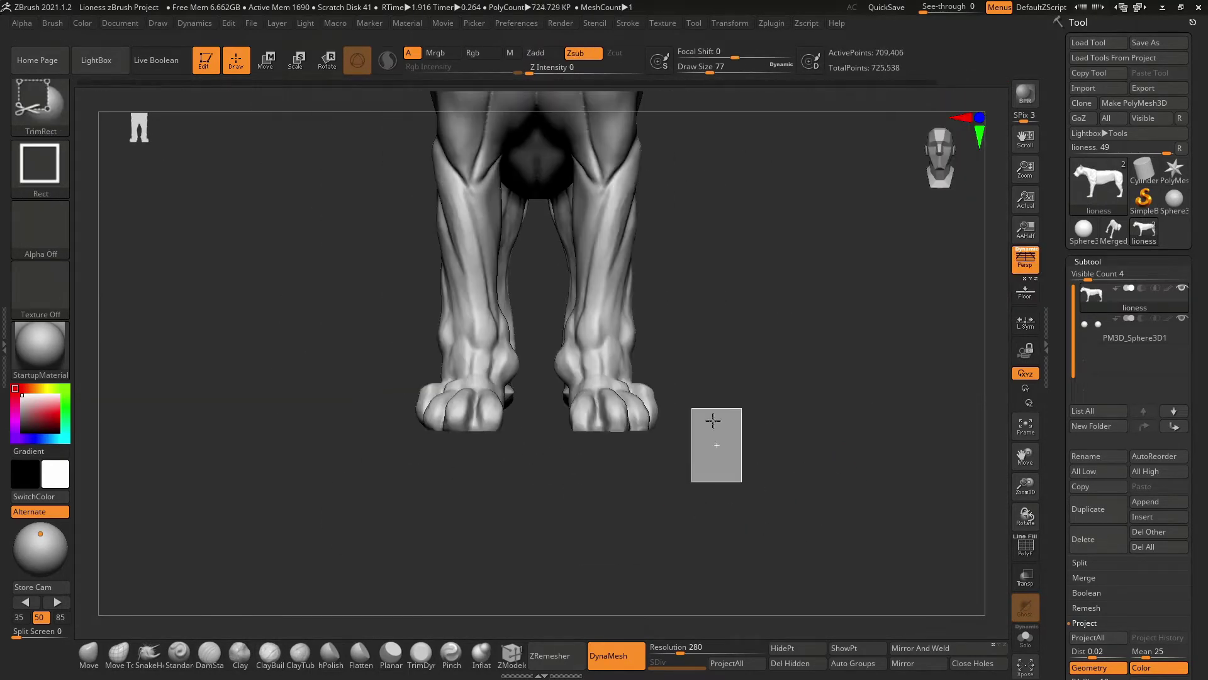
pyautogui.keyDown('ctrl'); pyautogui.keyDown('shift'); pyautogui.moveTo(742, 483); pyautogui.dragTo(691, 423); pyautogui.keyUp('shift'); pyautogui.keyUp('ctrl')
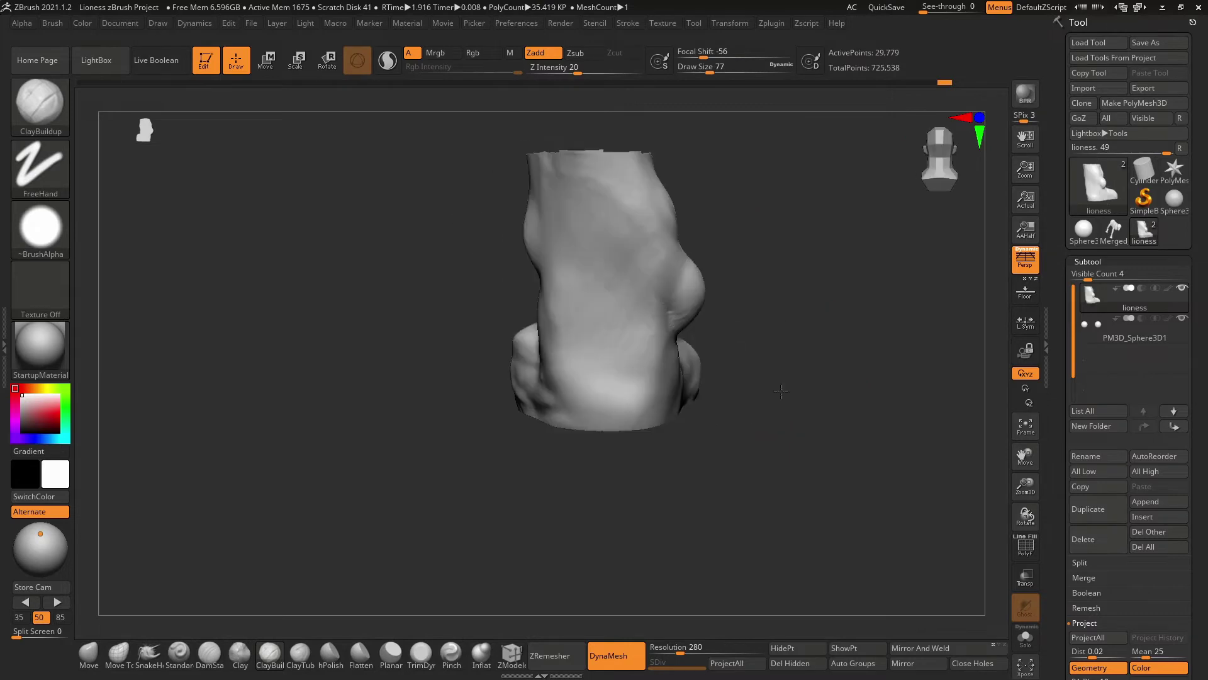
# Step: Sculpt the isolated front paw's toes and pads with ClayBuildup from front, side and underside views
pyautogui.moveTo(833, 410); pyautogui.dragTo(772, 405)
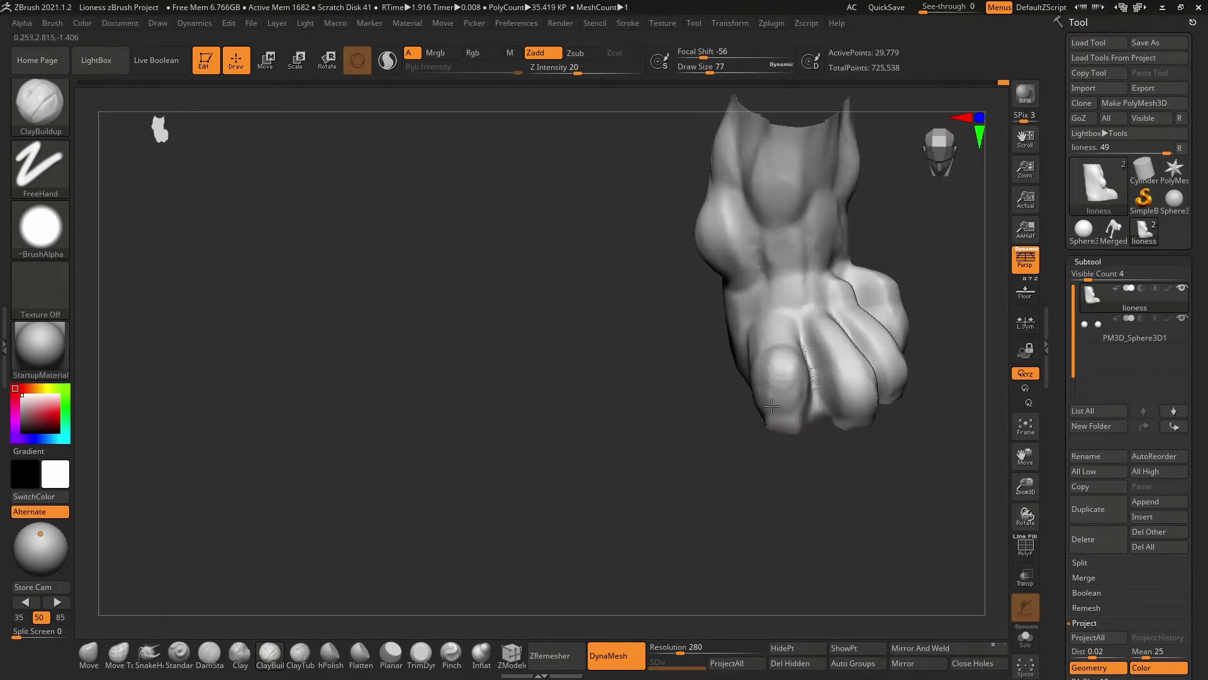
pyautogui.moveTo(870, 376)
pyautogui.mouseDown()
pyautogui.moveTo(839, 440)
pyautogui.moveTo(823, 378)
pyautogui.moveTo(409, 358)
pyautogui.moveTo(685, 512)
pyautogui.moveTo(636, 399)
pyautogui.moveTo(732, 237)
pyautogui.mouseUp()
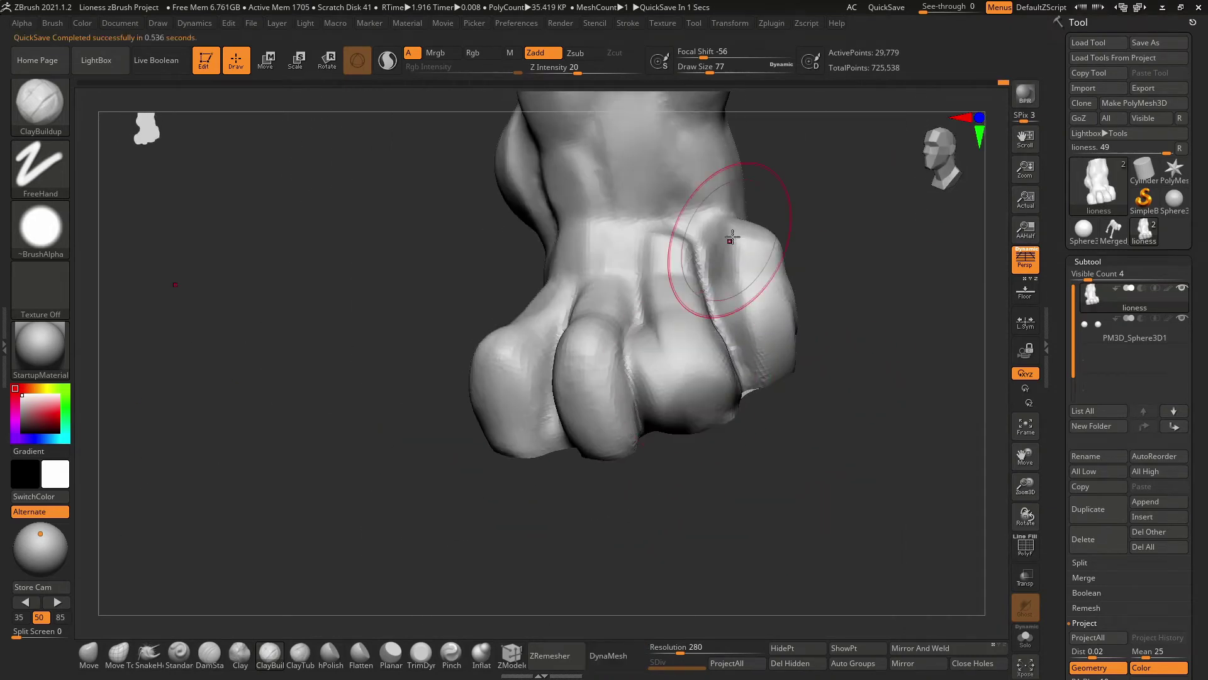
pyautogui.moveTo(647, 432)
pyautogui.mouseDown()
pyautogui.moveTo(706, 502)
pyautogui.moveTo(612, 493)
pyautogui.moveTo(772, 362)
pyautogui.mouseUp()
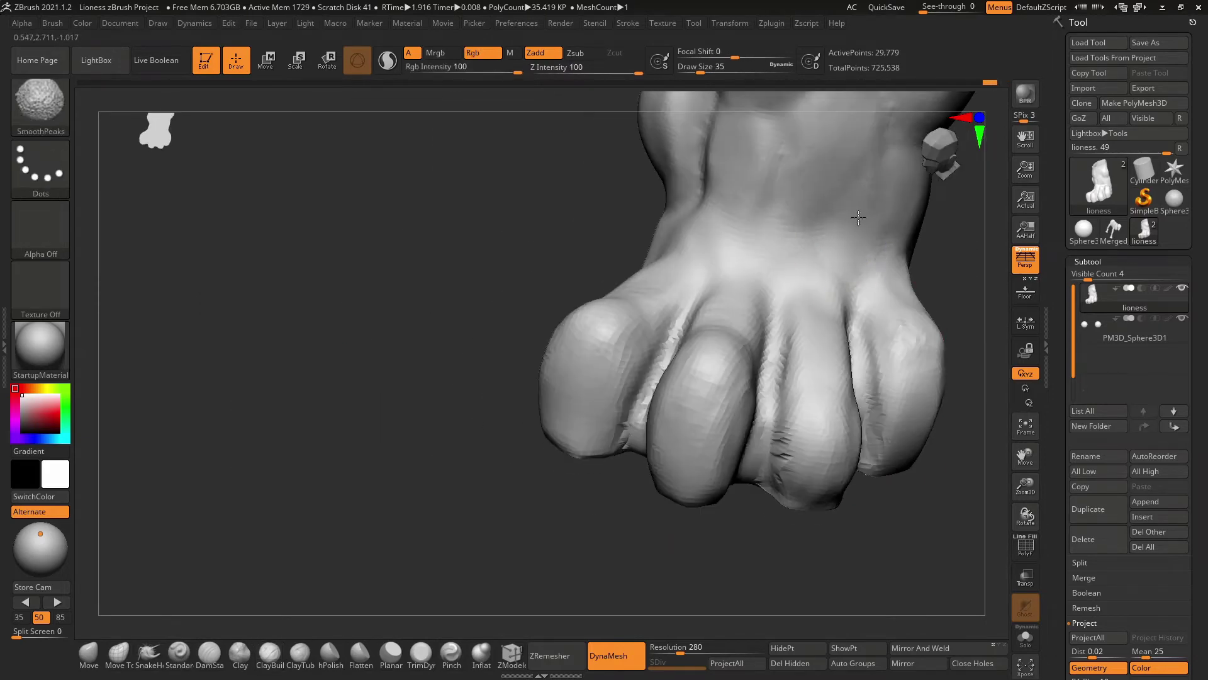
pyautogui.moveTo(858, 217)
pyautogui.mouseDown()
pyautogui.moveTo(904, 472)
pyautogui.moveTo(801, 361)
pyautogui.moveTo(855, 326)
pyautogui.moveTo(882, 379)
pyautogui.mouseUp()
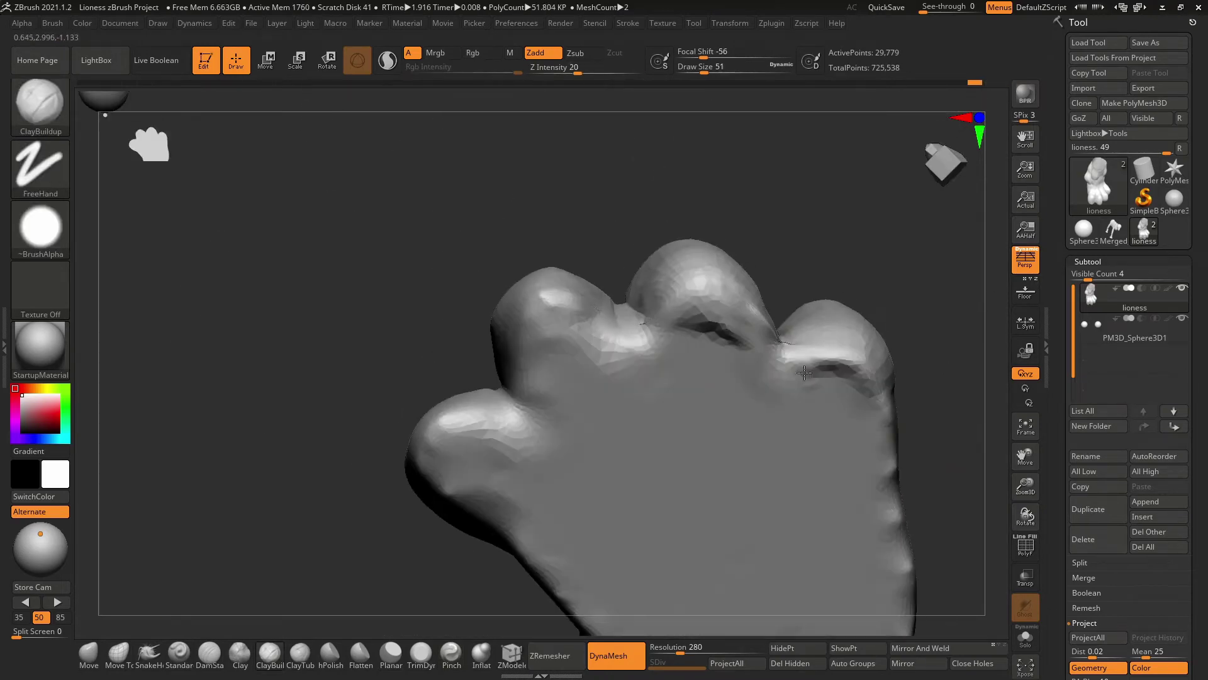
pyautogui.moveTo(791, 345); pyautogui.dragTo(806, 347)
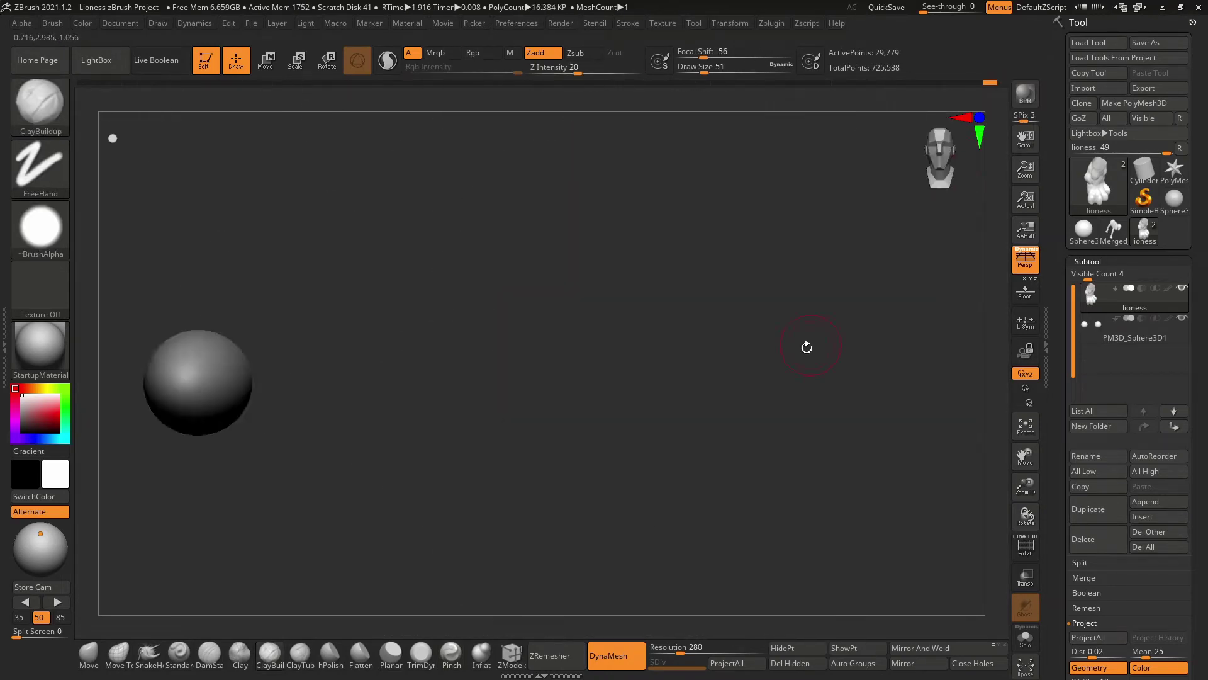
pyautogui.moveTo(635, 194); pyautogui.dragTo(769, 181)
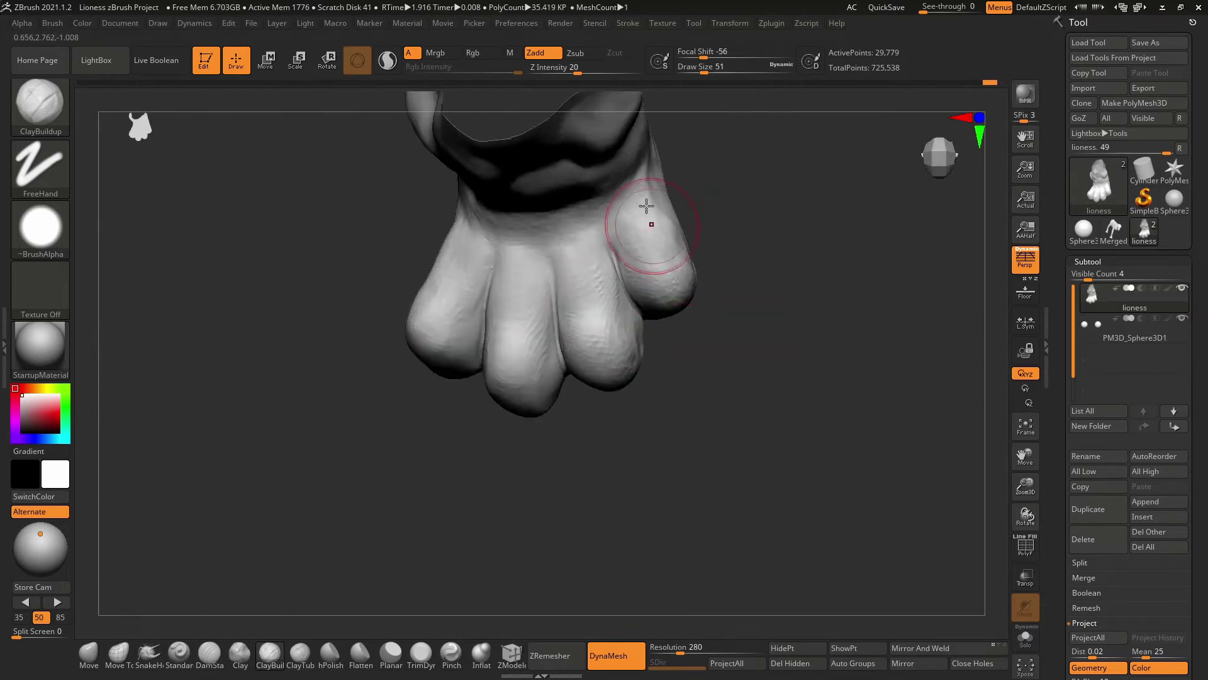
pyautogui.moveTo(796, 207)
pyautogui.mouseDown()
pyautogui.moveTo(610, 341)
pyautogui.moveTo(510, 433)
pyautogui.mouseUp()
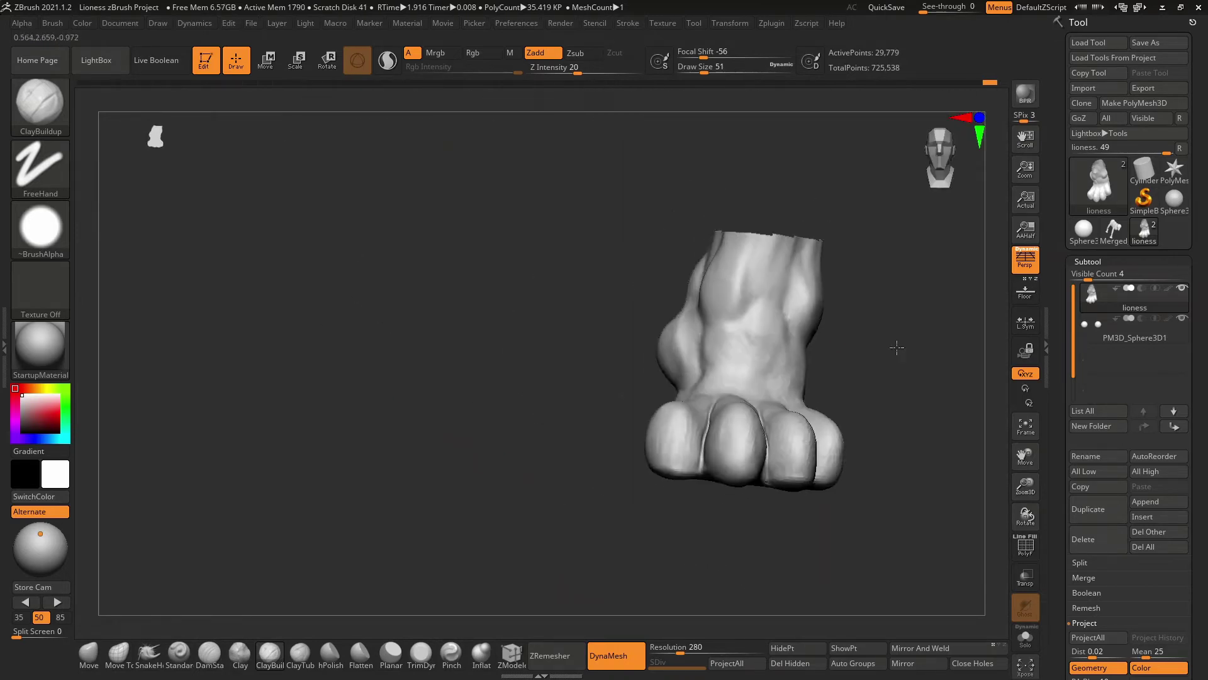
pyautogui.moveTo(897, 347)
pyautogui.mouseDown()
pyautogui.moveTo(850, 413)
pyautogui.moveTo(813, 382)
pyautogui.moveTo(682, 527)
pyautogui.moveTo(636, 529)
pyautogui.moveTo(663, 534)
pyautogui.moveTo(659, 564)
pyautogui.moveTo(782, 518)
pyautogui.moveTo(749, 405)
pyautogui.moveTo(806, 316)
pyautogui.mouseUp()
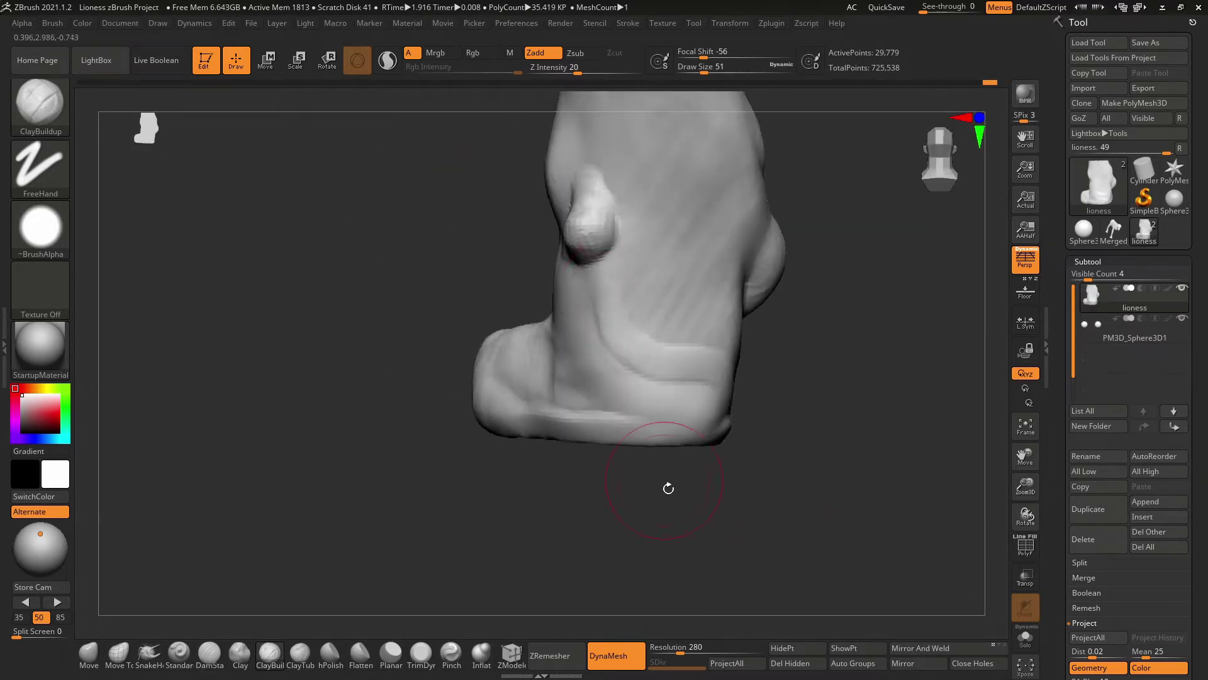
pyautogui.moveTo(668, 489)
pyautogui.mouseDown()
pyautogui.moveTo(561, 364)
pyautogui.moveTo(575, 350)
pyautogui.moveTo(531, 278)
pyautogui.moveTo(699, 254)
pyautogui.mouseUp()
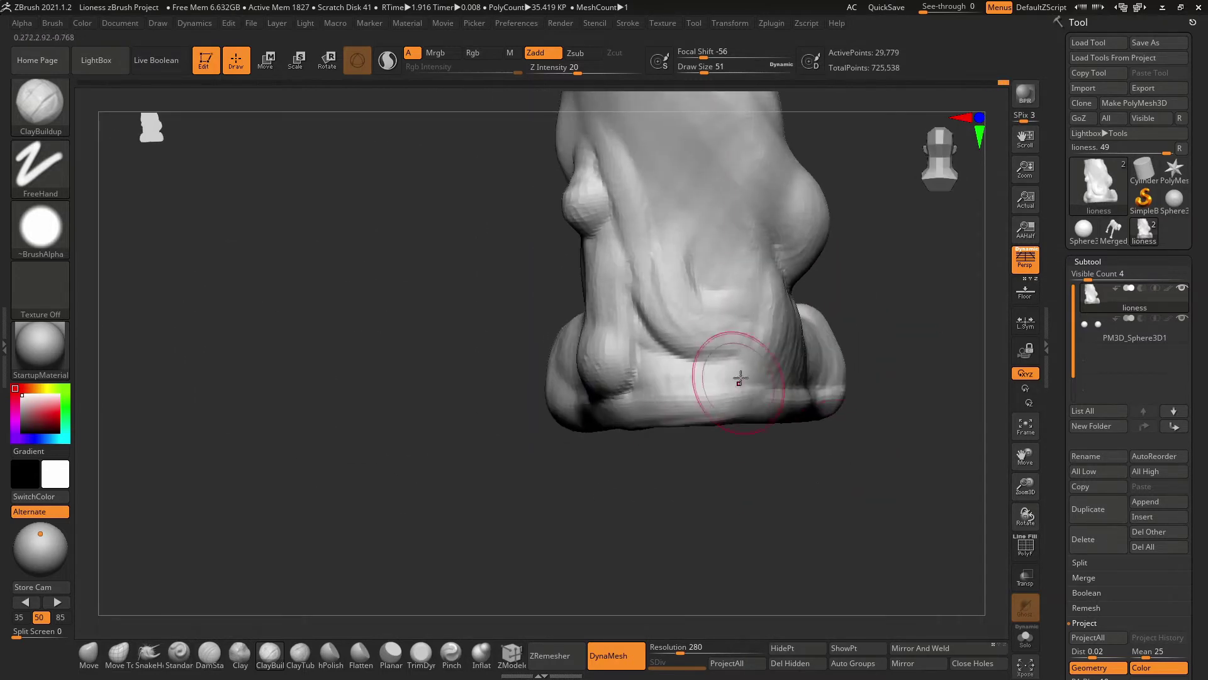
pyautogui.moveTo(842, 468); pyautogui.dragTo(720, 259)
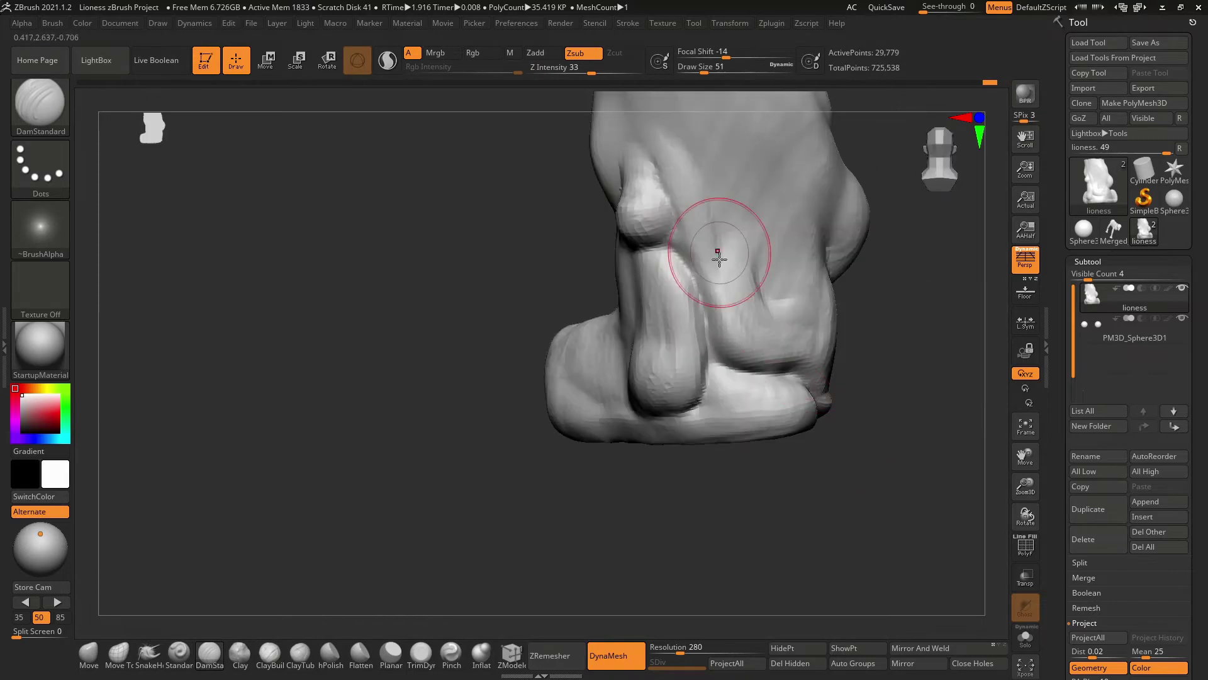
# Step: Tighten the toe creases with Pinch, then return to ClayBuildup
pyautogui.press('b')
pyautogui.press('p')
pyautogui.press('i')
pyautogui.moveTo(675, 297)
pyautogui.mouseDown()
pyautogui.moveTo(877, 459)
pyautogui.moveTo(755, 505)
pyautogui.moveTo(597, 241)
pyautogui.moveTo(728, 478)
pyautogui.moveTo(688, 364)
pyautogui.moveTo(804, 416)
pyautogui.mouseUp()
pyautogui.press('b')
pyautogui.press('c')
pyautogui.press('b')
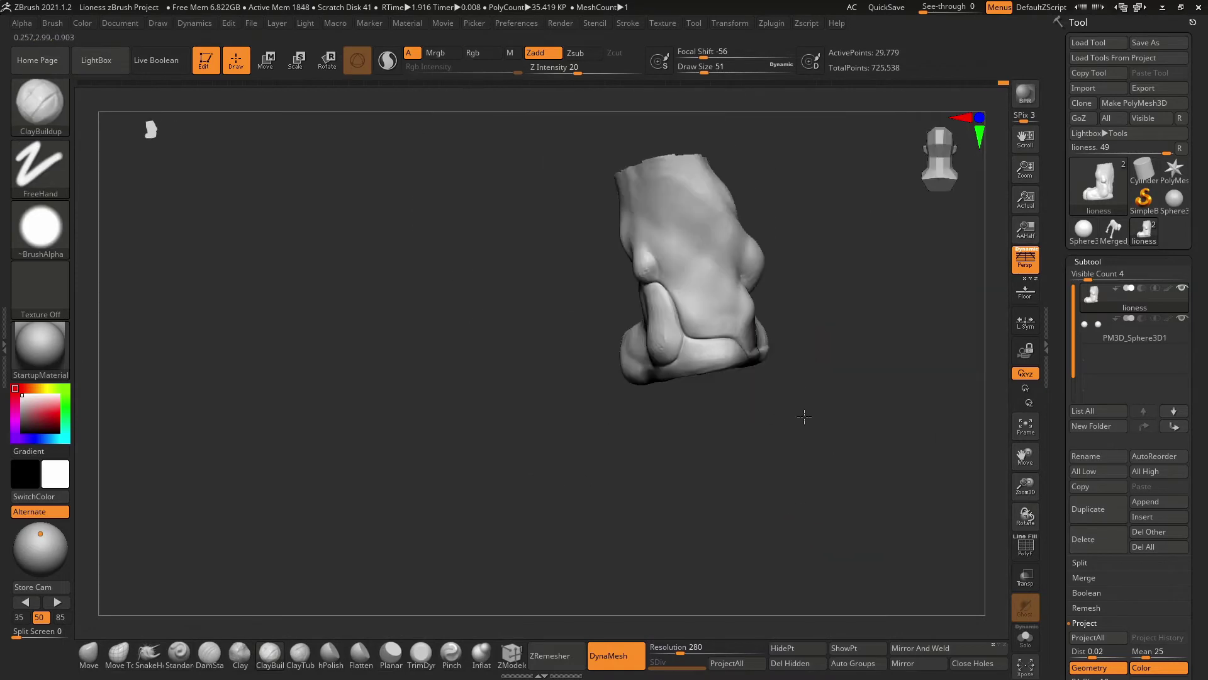
pyautogui.moveTo(715, 264)
pyautogui.mouseDown()
pyautogui.moveTo(763, 424)
pyautogui.moveTo(871, 140)
pyautogui.moveTo(819, 314)
pyautogui.moveTo(707, 310)
pyautogui.mouseUp()
# Step: Frame the lioness in an exact front view and check the topology and symmetry settings
pyautogui.keyDown('ctrl'); pyautogui.keyDown('shift'); pyautogui.click(707, 311); pyautogui.keyUp('shift'); pyautogui.keyUp('ctrl')
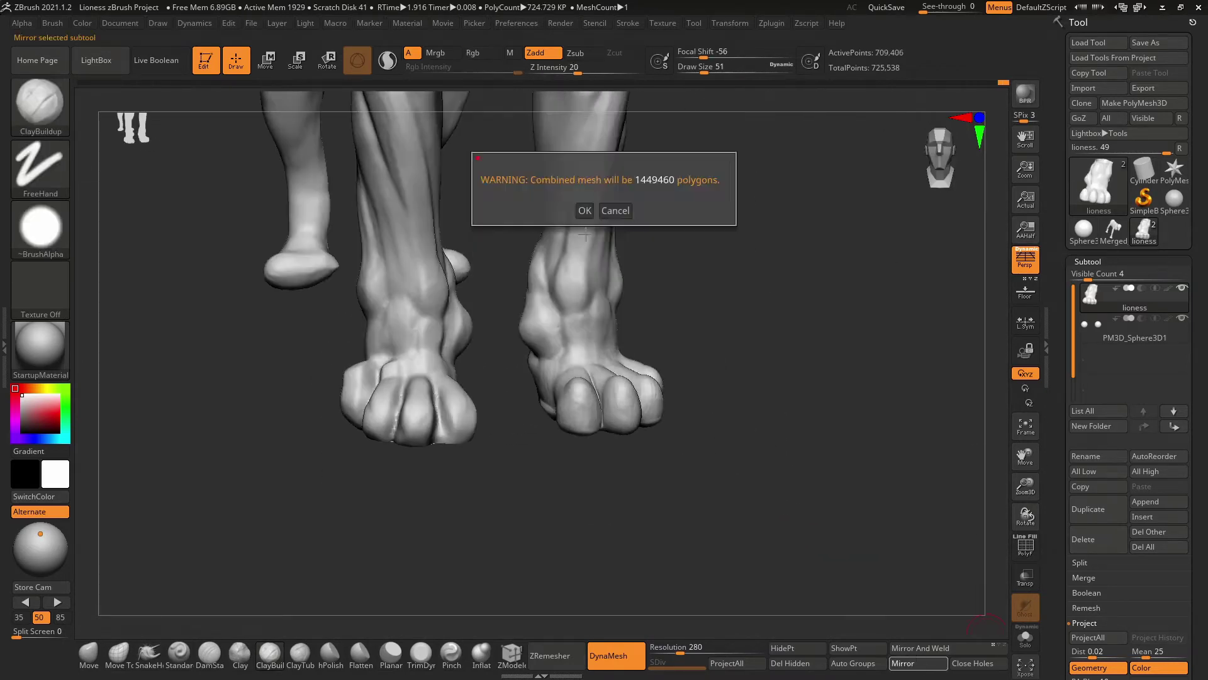
pyautogui.moveTo(706, 440); pyautogui.dragTo(858, 444)
pyautogui.press('f')
pyautogui.scroll(-5, 1127, 315)
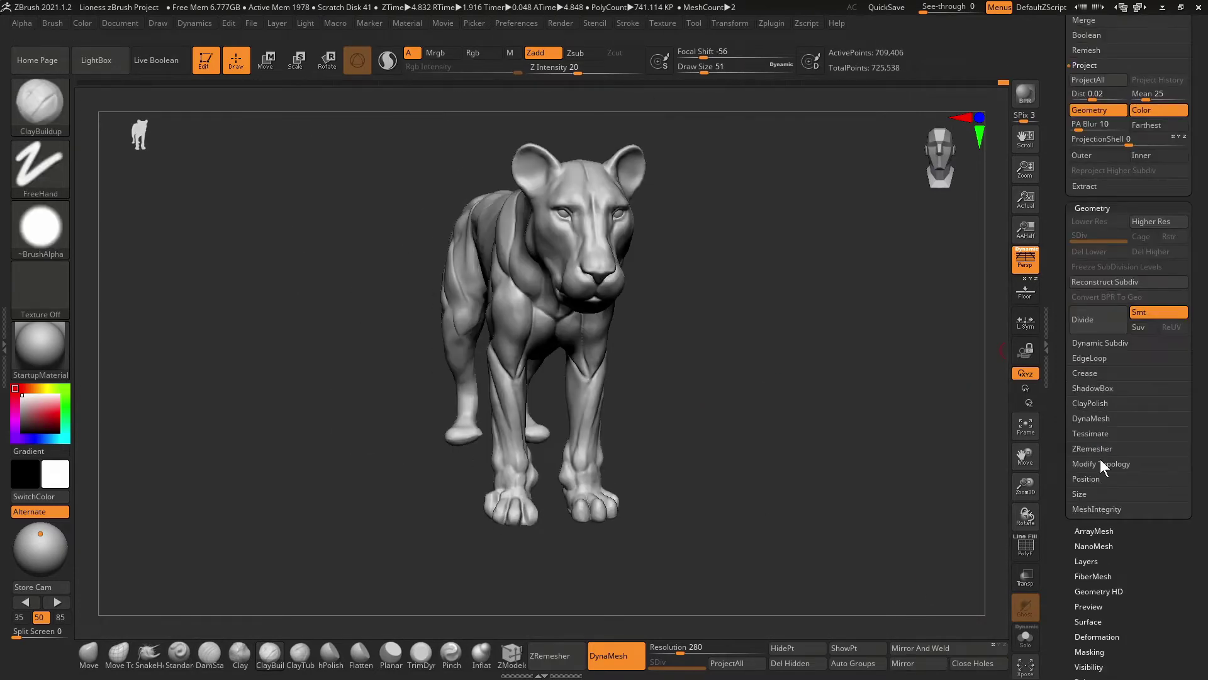
pyautogui.click(1102, 465)
pyautogui.moveTo(635, 522); pyautogui.dragTo(912, 522)
pyautogui.click(912, 663)
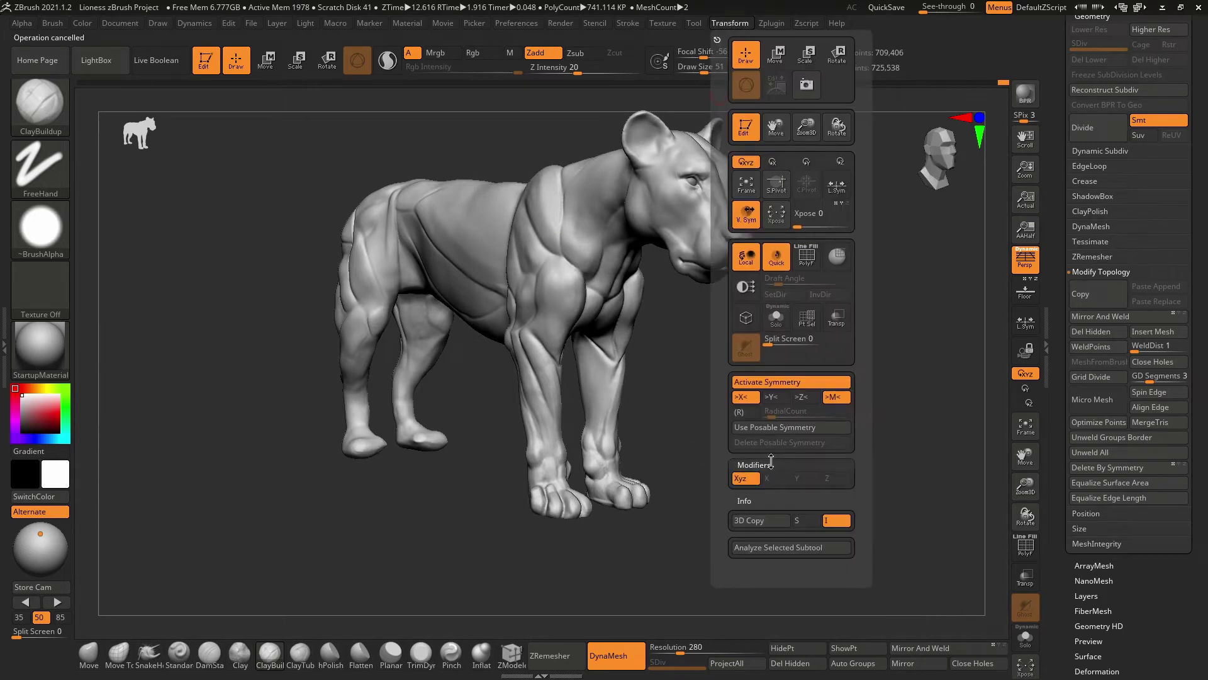
pyautogui.keyDown('shift'); pyautogui.moveTo(753, 370); pyautogui.dragTo(593, 382); pyautogui.keyUp('shift')
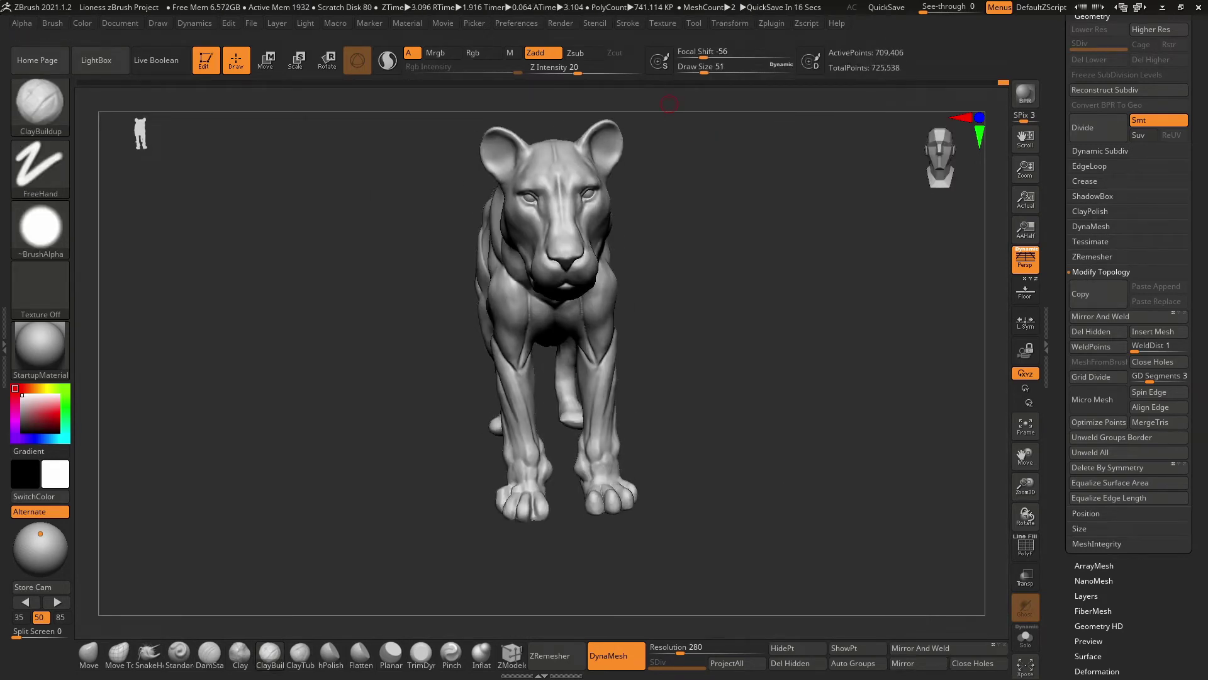
pyautogui.scroll(5, 1127, 314)
# Step: Mirror the lioness subtool with SubTool Master's Mirror and confirm with OK
pyautogui.click(771, 23)
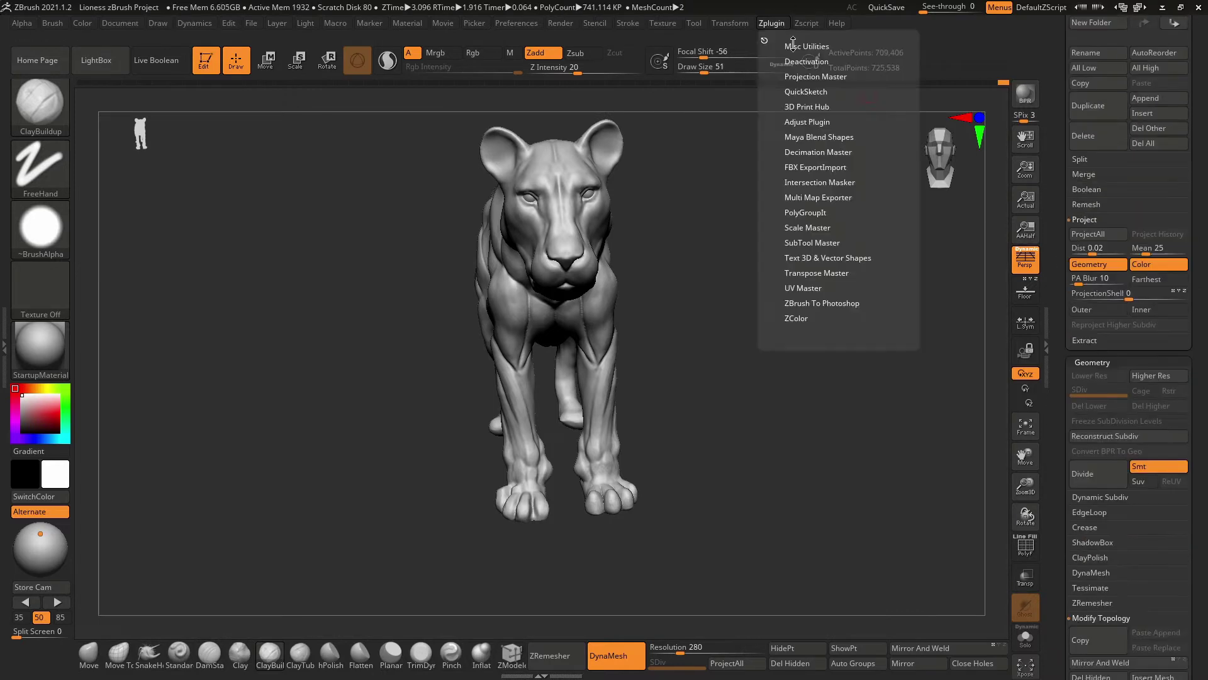
pyautogui.click(868, 301)
pyautogui.click(672, 322)
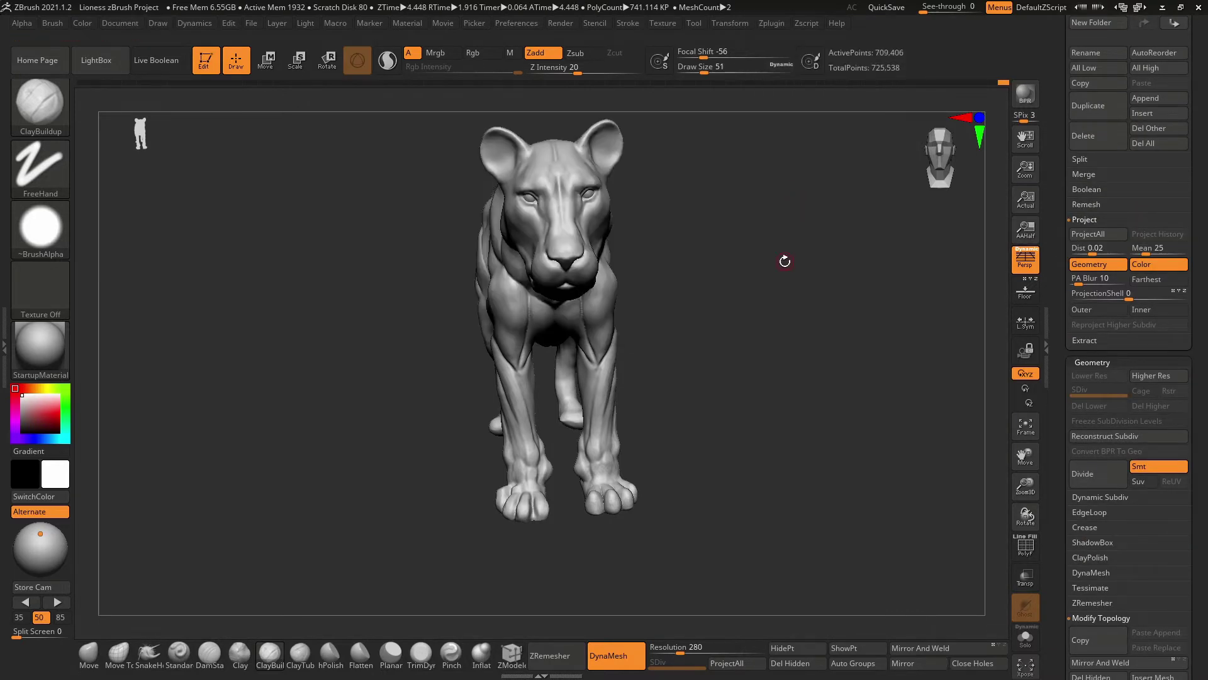
pyautogui.scroll(-10, 1064, 290)
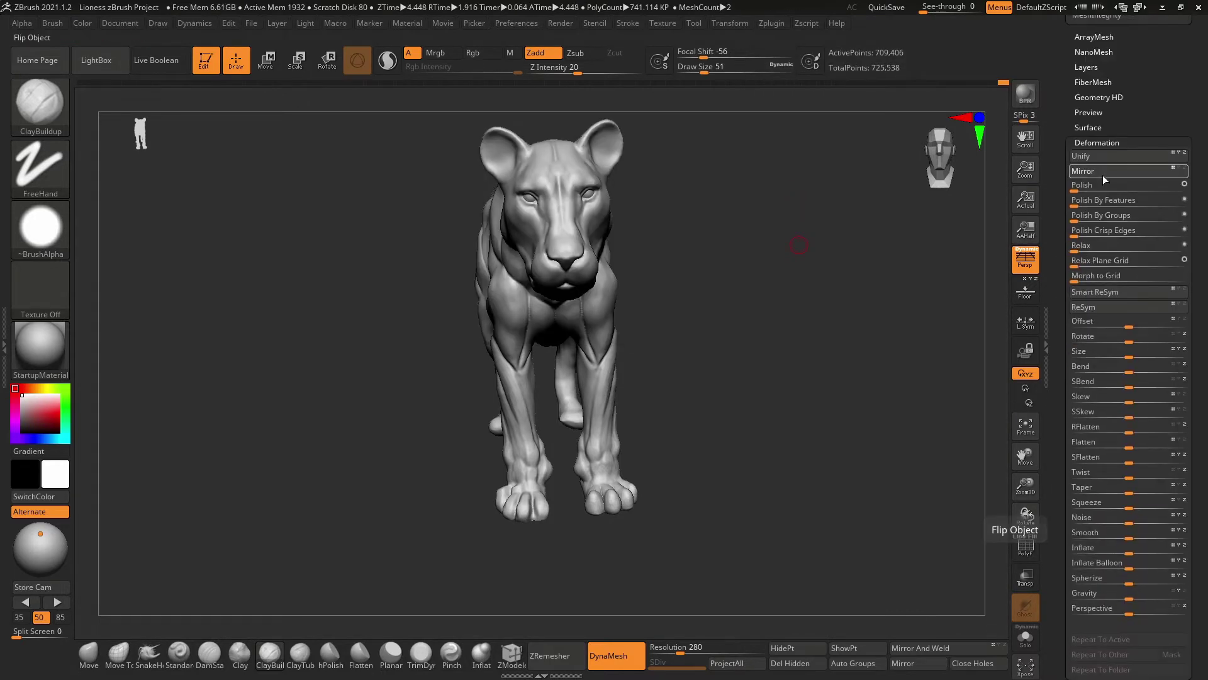
pyautogui.moveTo(799, 246); pyautogui.dragTo(729, 559)
# Step: Shape the hind paw toes with TrimDynamic, then build them up with ClayBuildup
pyautogui.keyDown('alt'); pyautogui.moveTo(853, 505); pyautogui.dragTo(548, 343); pyautogui.keyUp('alt')
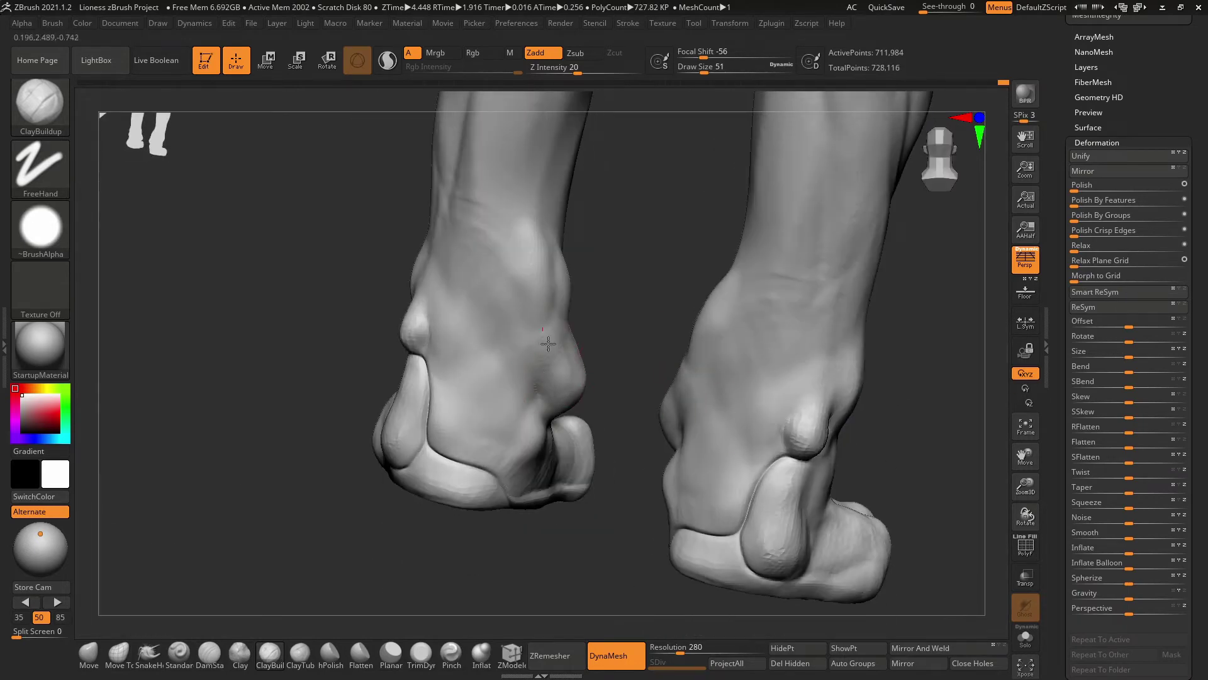
pyautogui.moveTo(548, 343); pyautogui.dragTo(585, 365, button='right')
pyautogui.press('b')
pyautogui.press('t')
pyautogui.press('d')
pyautogui.keyDown('alt'); pyautogui.moveTo(586, 365); pyautogui.dragTo(618, 387); pyautogui.keyUp('alt')
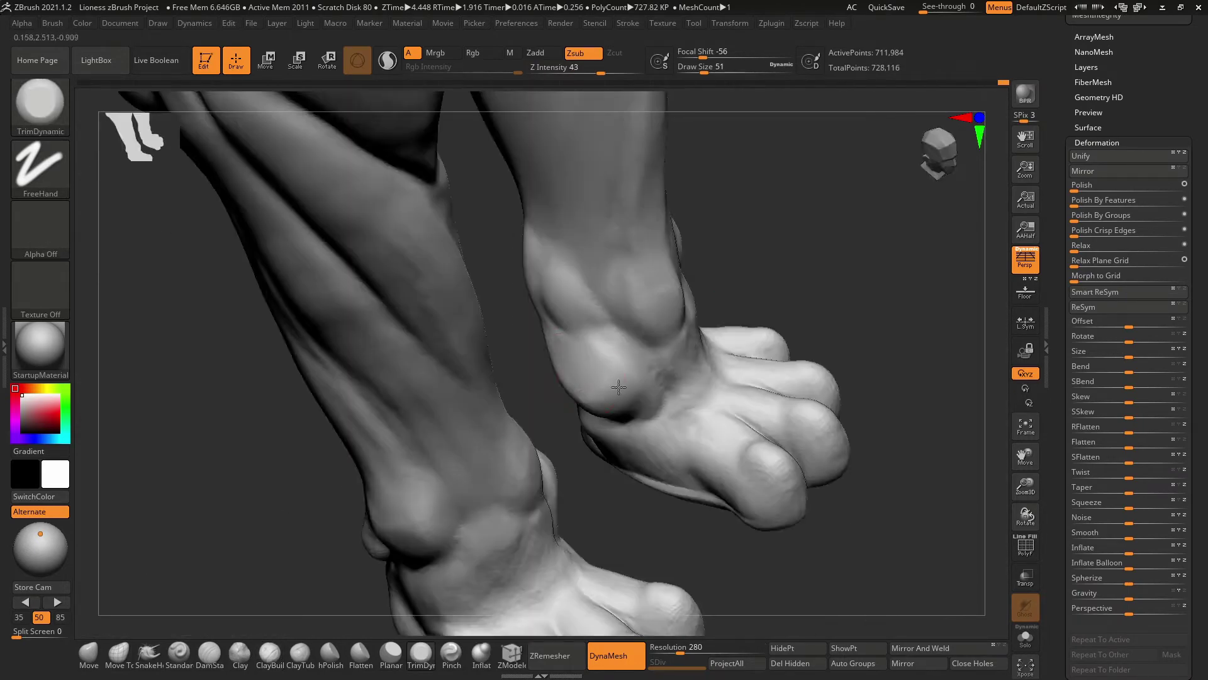
pyautogui.moveTo(619, 387)
pyautogui.mouseDown(button='right')
pyautogui.moveTo(575, 270)
pyautogui.moveTo(709, 376)
pyautogui.moveTo(587, 361)
pyautogui.moveTo(755, 376)
pyautogui.moveTo(896, 424)
pyautogui.moveTo(758, 407)
pyautogui.moveTo(769, 542)
pyautogui.moveTo(786, 529)
pyautogui.moveTo(936, 144)
pyautogui.mouseUp(button='right')
pyautogui.press('b')
pyautogui.press('c')
pyautogui.press('b')
pyautogui.press('b')
# Step: Flatten the hind toes again with TrimDynamic and refine them with another sculpting brush
pyautogui.press('t')
pyautogui.press('d')
pyautogui.moveTo(719, 449); pyautogui.dragTo(806, 435, button='right')
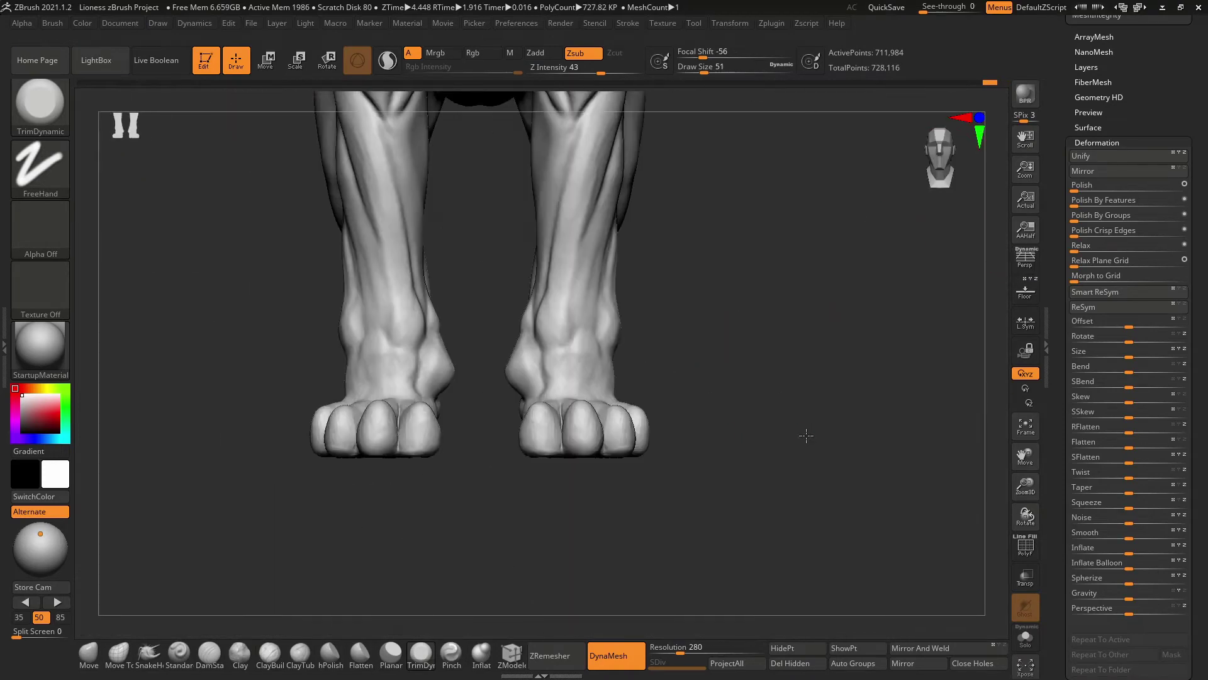
pyautogui.moveTo(725, 347); pyautogui.dragTo(625, 329, button='right')
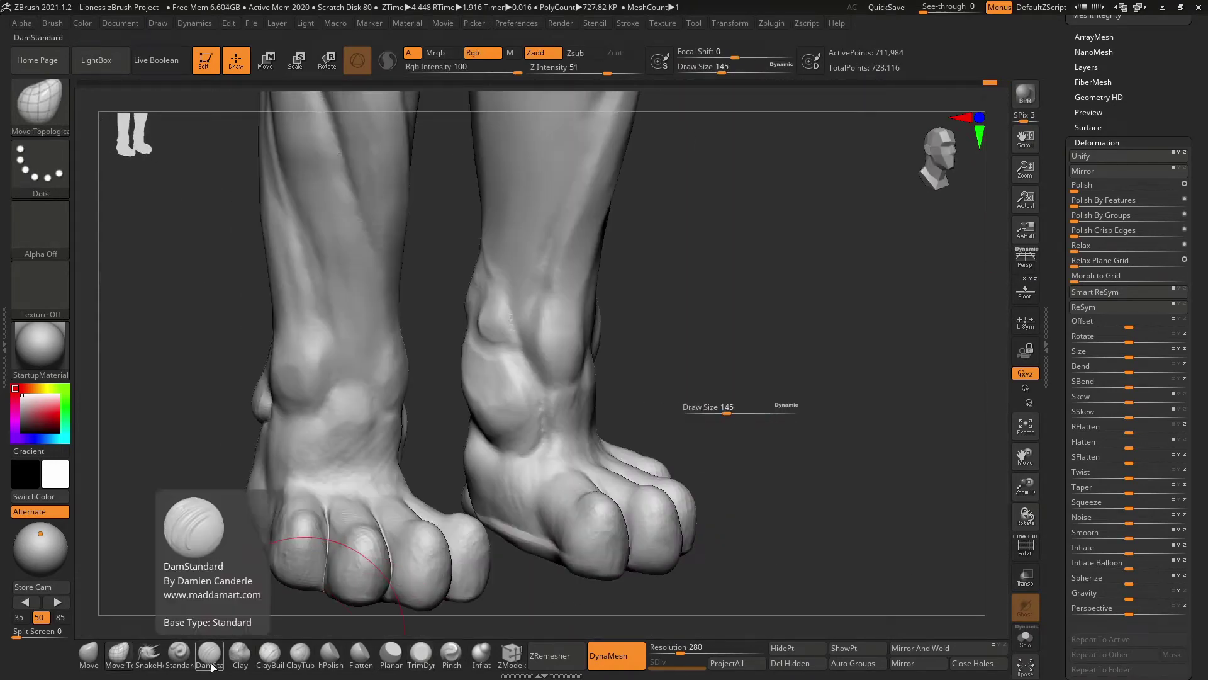
pyautogui.click(270, 654)
pyautogui.moveTo(688, 397)
pyautogui.keyDown('alt'); pyautogui.mouseDown(button='right')
pyautogui.moveTo(791, 385)
pyautogui.moveTo(520, 399)
pyautogui.moveTo(744, 375)
pyautogui.moveTo(889, 297)
pyautogui.moveTo(616, 503)
pyautogui.moveTo(809, 480)
pyautogui.moveTo(809, 410)
pyautogui.moveTo(763, 380)
pyautogui.moveTo(630, 345)
pyautogui.moveTo(660, 351)
pyautogui.moveTo(566, 313)
pyautogui.moveTo(558, 350)
pyautogui.moveTo(598, 340)
pyautogui.mouseUp(button='right'); pyautogui.keyUp('alt')
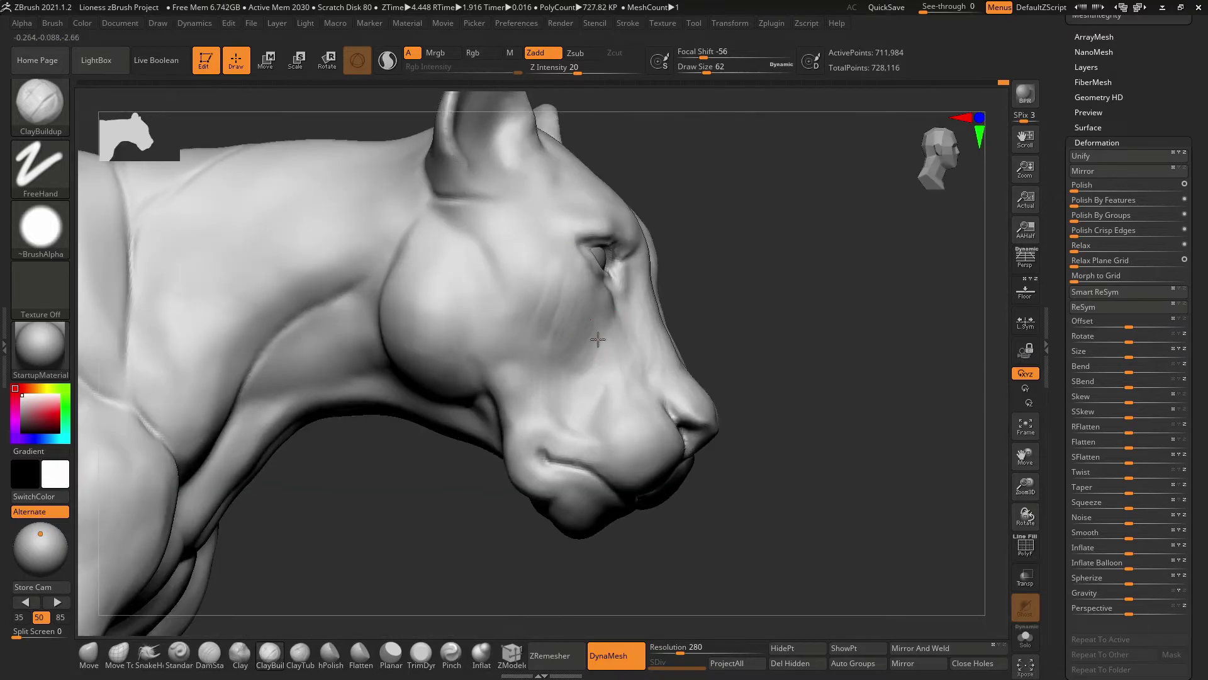
pyautogui.moveTo(535, 305)
pyautogui.mouseDown(button='right')
pyautogui.moveTo(893, 372)
pyautogui.moveTo(706, 351)
pyautogui.moveTo(818, 409)
pyautogui.moveTo(863, 453)
pyautogui.moveTo(715, 382)
pyautogui.moveTo(511, 378)
pyautogui.moveTo(830, 423)
pyautogui.moveTo(812, 453)
pyautogui.moveTo(881, 319)
pyautogui.moveTo(628, 373)
pyautogui.moveTo(944, 378)
pyautogui.moveTo(459, 329)
pyautogui.moveTo(436, 378)
pyautogui.moveTo(491, 430)
pyautogui.moveTo(825, 369)
pyautogui.moveTo(715, 480)
pyautogui.moveTo(677, 496)
pyautogui.moveTo(607, 448)
pyautogui.mouseUp(button='right')
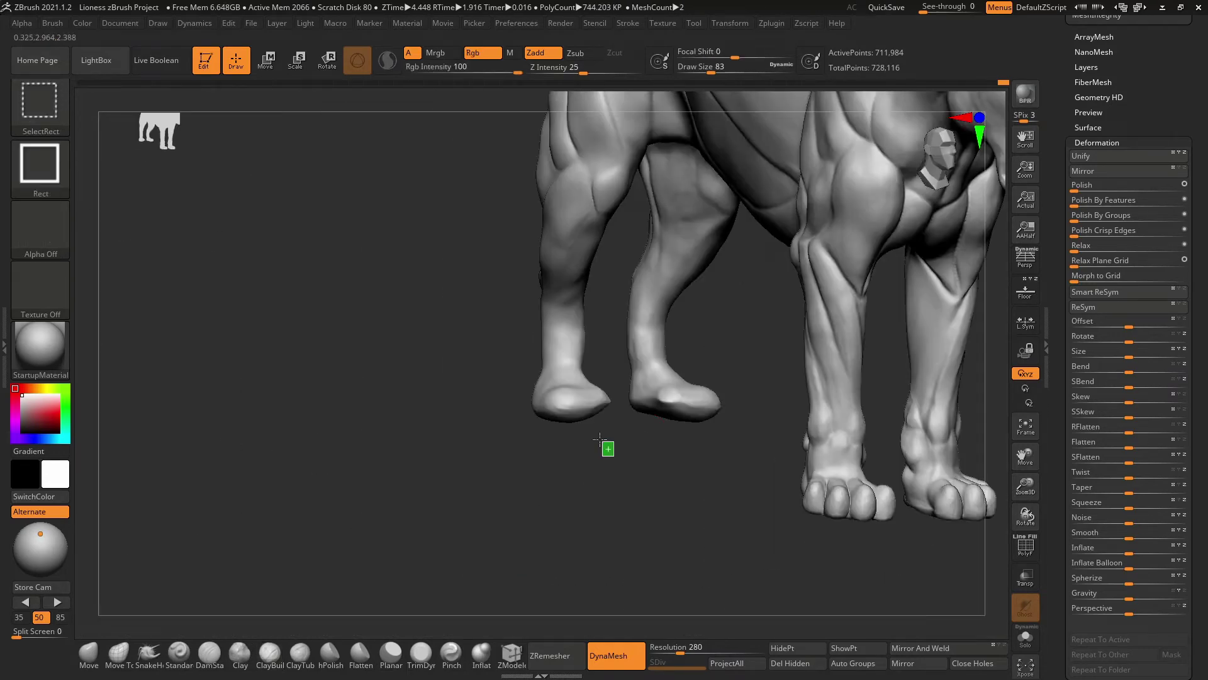
# Step: Isolate the two foot pieces, slice the sole flat with TrimRect, and hide the floor grid
pyautogui.keyDown('ctrl'); pyautogui.keyDown('shift'); pyautogui.moveTo(606, 447); pyautogui.dragTo(773, 368); pyautogui.keyUp('shift'); pyautogui.keyUp('ctrl')
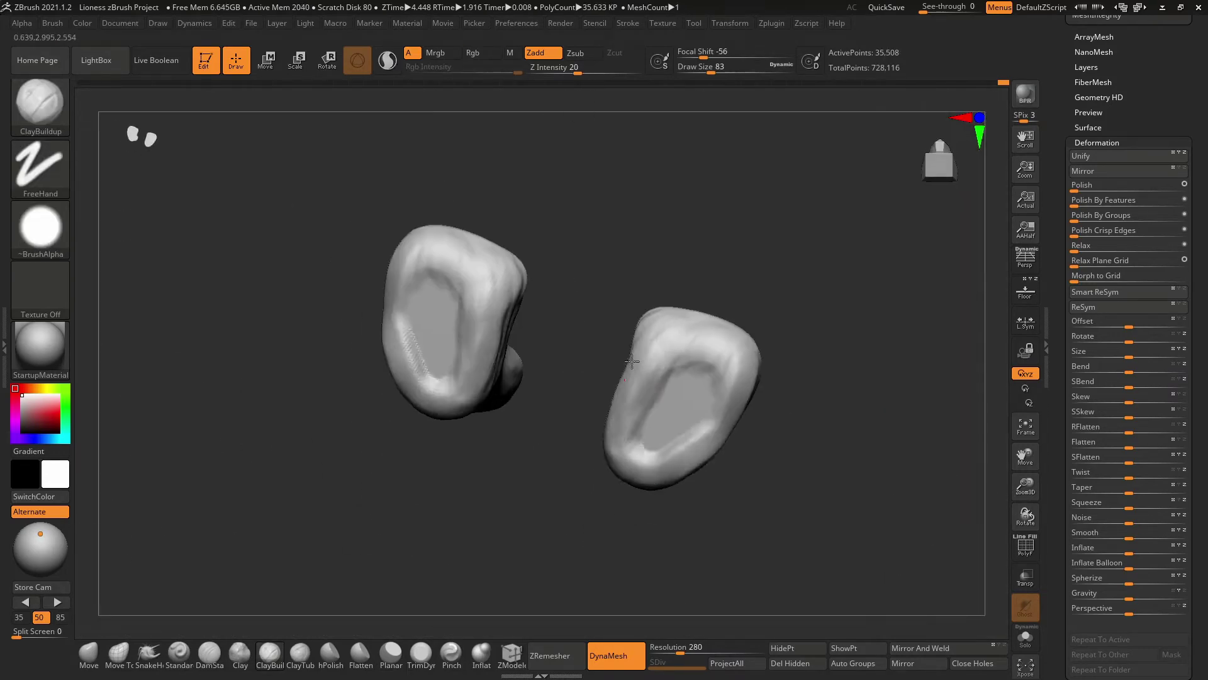
pyautogui.moveTo(890, 388)
pyautogui.mouseDown(button='right')
pyautogui.moveTo(873, 364)
pyautogui.moveTo(867, 404)
pyautogui.moveTo(576, 488)
pyautogui.mouseUp(button='right')
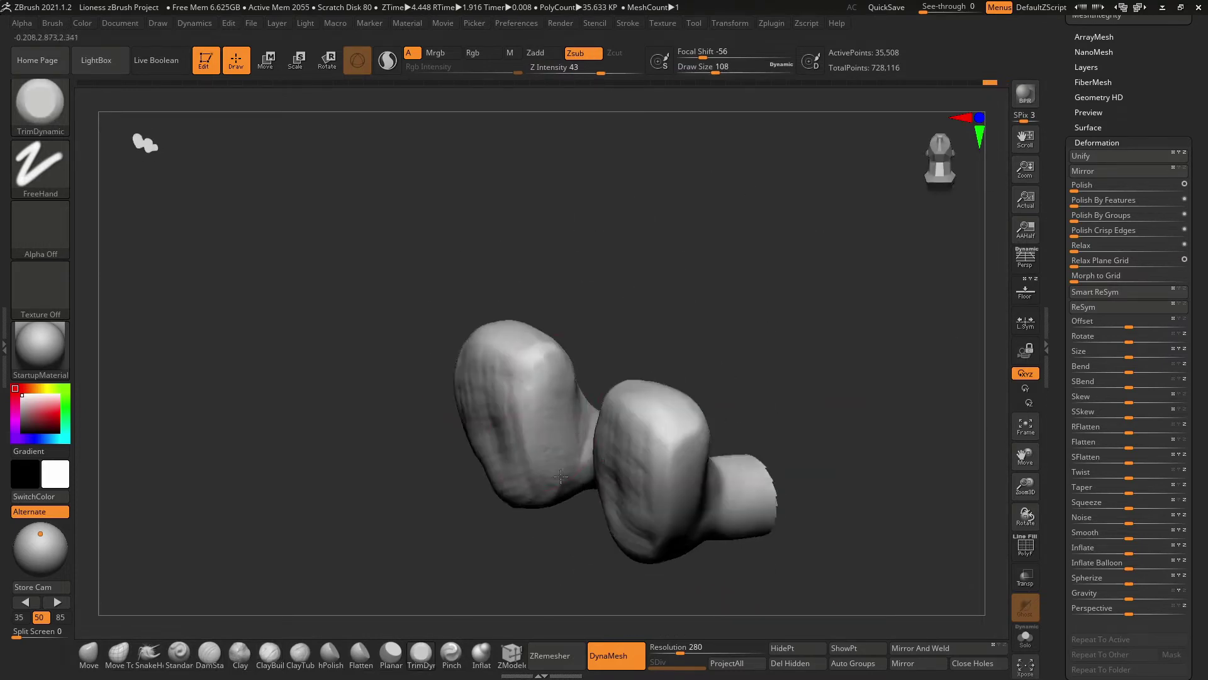
pyautogui.keyDown('ctrl'); pyautogui.keyDown('shift'); pyautogui.click(755, 478); pyautogui.keyUp('shift'); pyautogui.keyUp('ctrl')
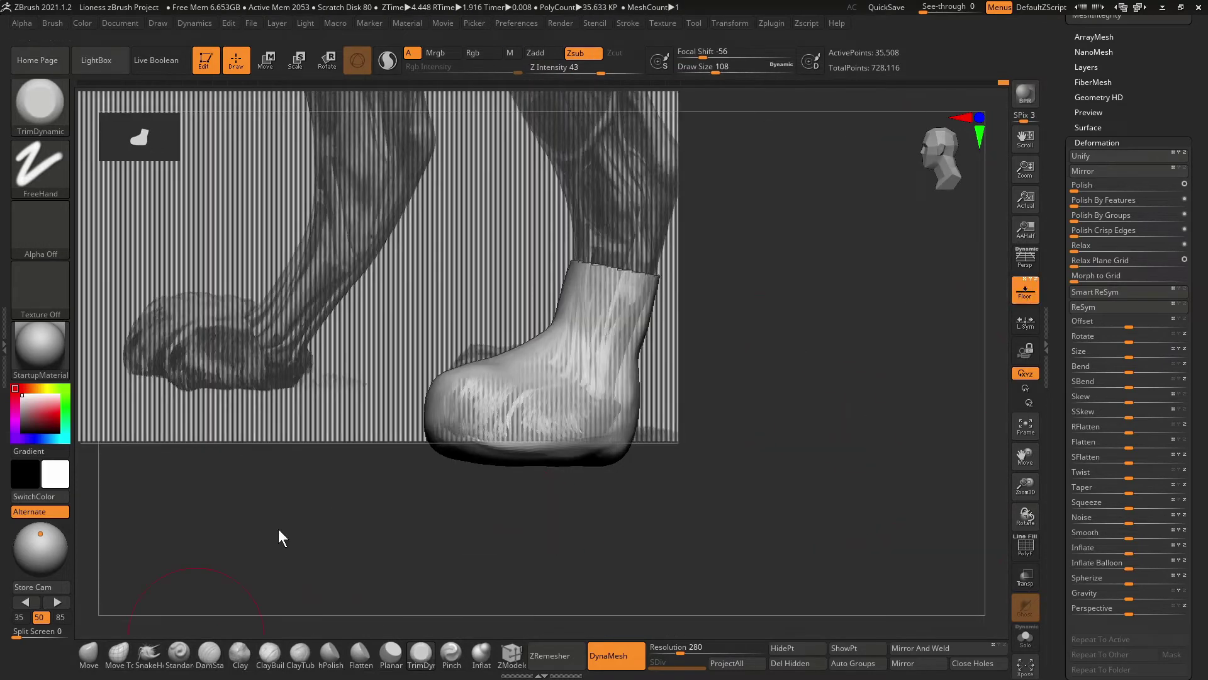
pyautogui.keyDown('ctrl'); pyautogui.keyDown('shift'); pyautogui.moveTo(713, 547); pyautogui.dragTo(347, 442); pyautogui.keyUp('shift'); pyautogui.keyUp('ctrl')
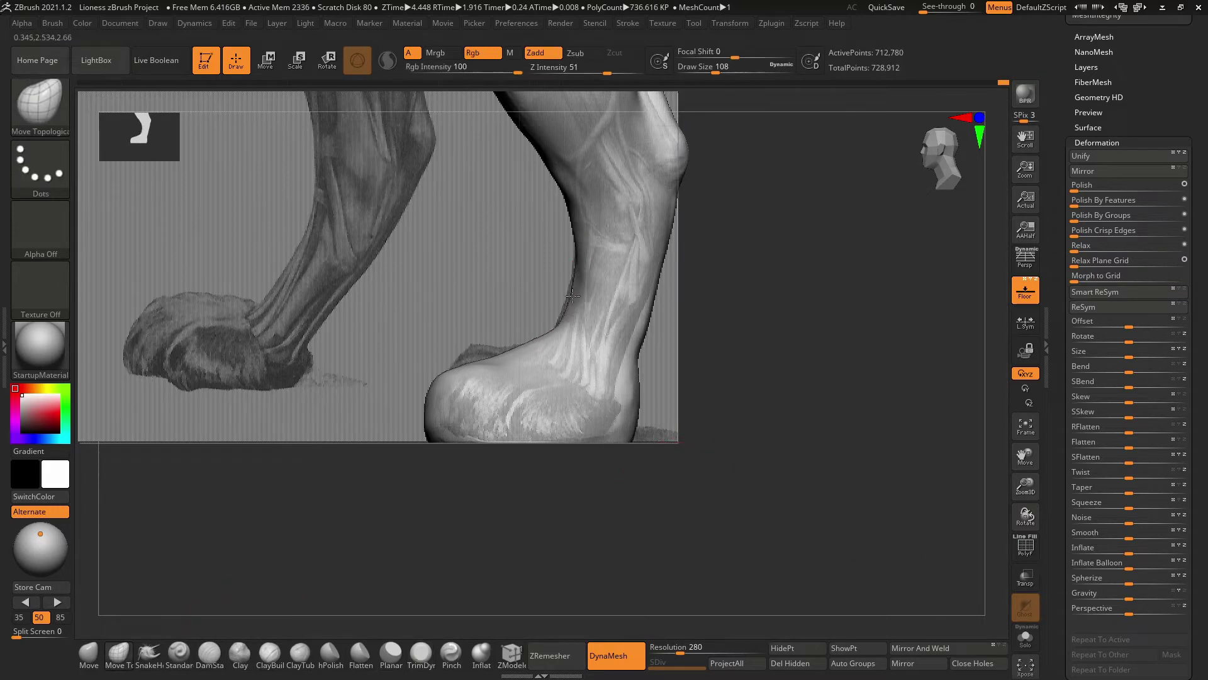
pyautogui.moveTo(623, 328)
pyautogui.keyDown('alt'); pyautogui.mouseDown(button='right')
pyautogui.moveTo(761, 235)
pyautogui.moveTo(607, 310)
pyautogui.moveTo(734, 390)
pyautogui.moveTo(931, 237)
pyautogui.moveTo(304, 253)
pyautogui.moveTo(854, 400)
pyautogui.moveTo(850, 340)
pyautogui.moveTo(845, 459)
pyautogui.mouseUp(button='right'); pyautogui.keyUp('alt')
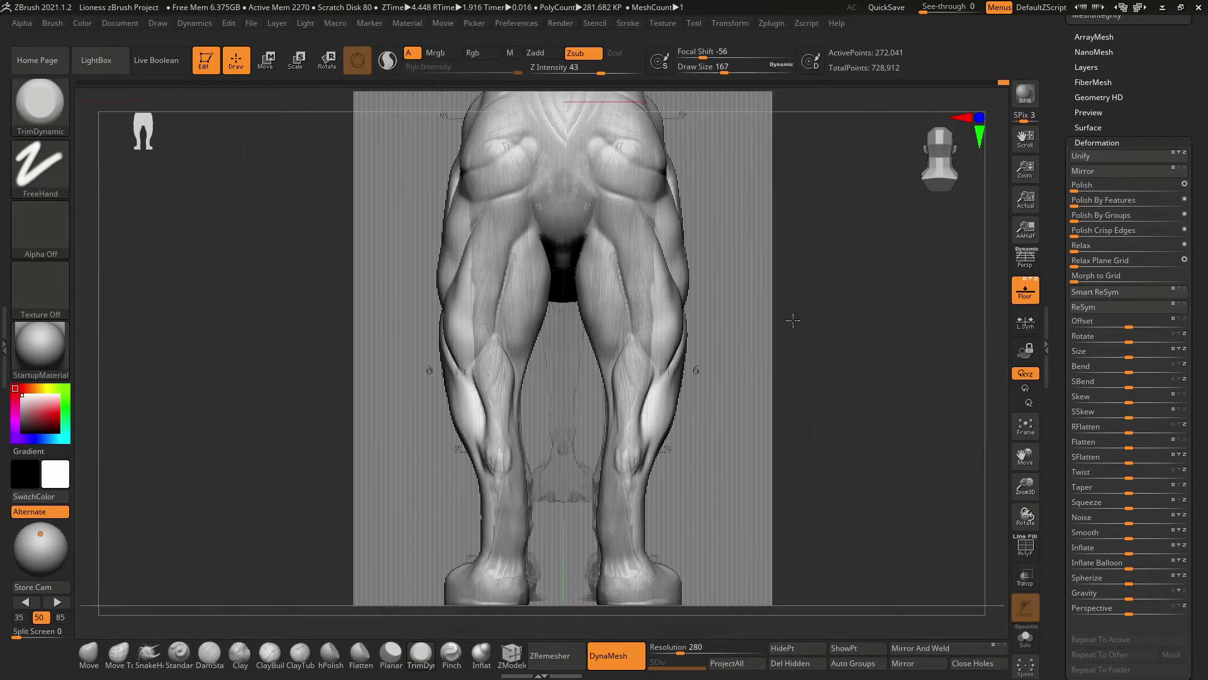
pyautogui.keyDown('ctrl'); pyautogui.keyDown('shift'); pyautogui.click(803, 442); pyautogui.keyUp('shift'); pyautogui.keyUp('ctrl')
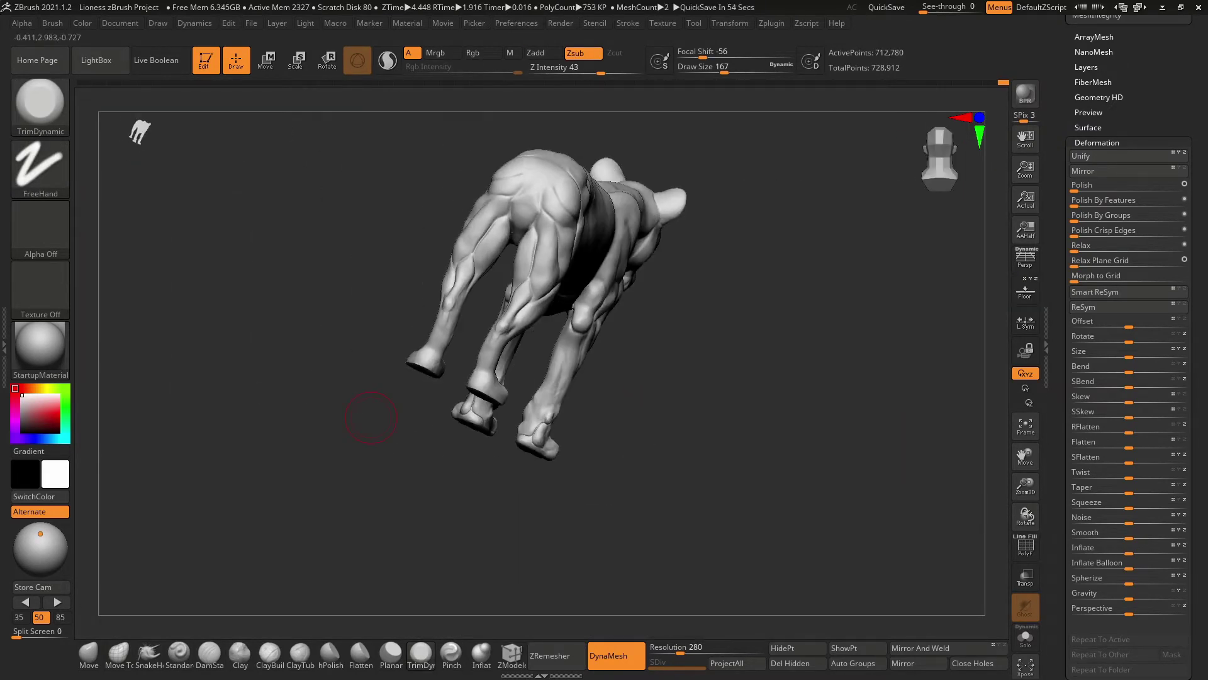
# Step: Set brush size to 62 and turn on perspective for close work on the lower legs
pyautogui.keyDown('ctrl'); pyautogui.moveTo(726, 466); pyautogui.dragTo(648, 418, button='right'); pyautogui.keyUp('ctrl')
pyautogui.press('s')
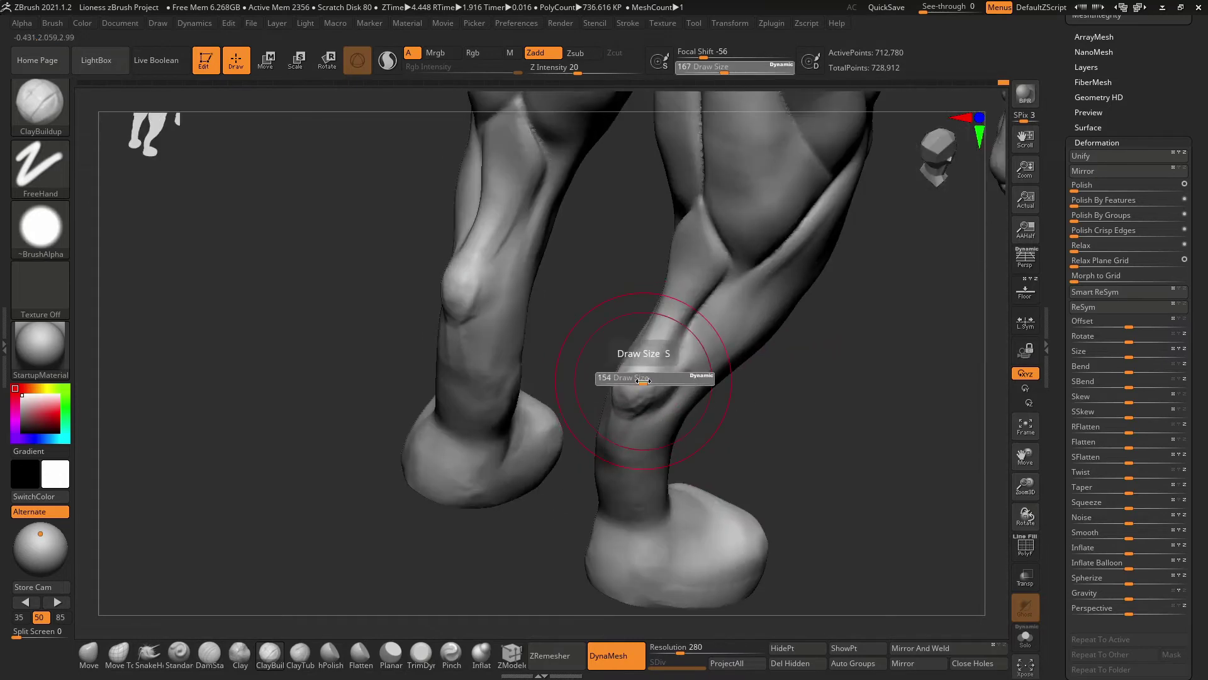
pyautogui.moveTo(667, 409); pyautogui.dragTo(635, 409)
pyautogui.moveTo(647, 418)
pyautogui.mouseDown(button='right')
pyautogui.moveTo(796, 397)
pyautogui.moveTo(774, 405)
pyautogui.moveTo(667, 548)
pyautogui.moveTo(485, 526)
pyautogui.moveTo(715, 499)
pyautogui.moveTo(489, 404)
pyautogui.moveTo(548, 391)
pyautogui.moveTo(653, 504)
pyautogui.moveTo(598, 404)
pyautogui.moveTo(764, 501)
pyautogui.mouseUp(button='right')
pyautogui.press('p')
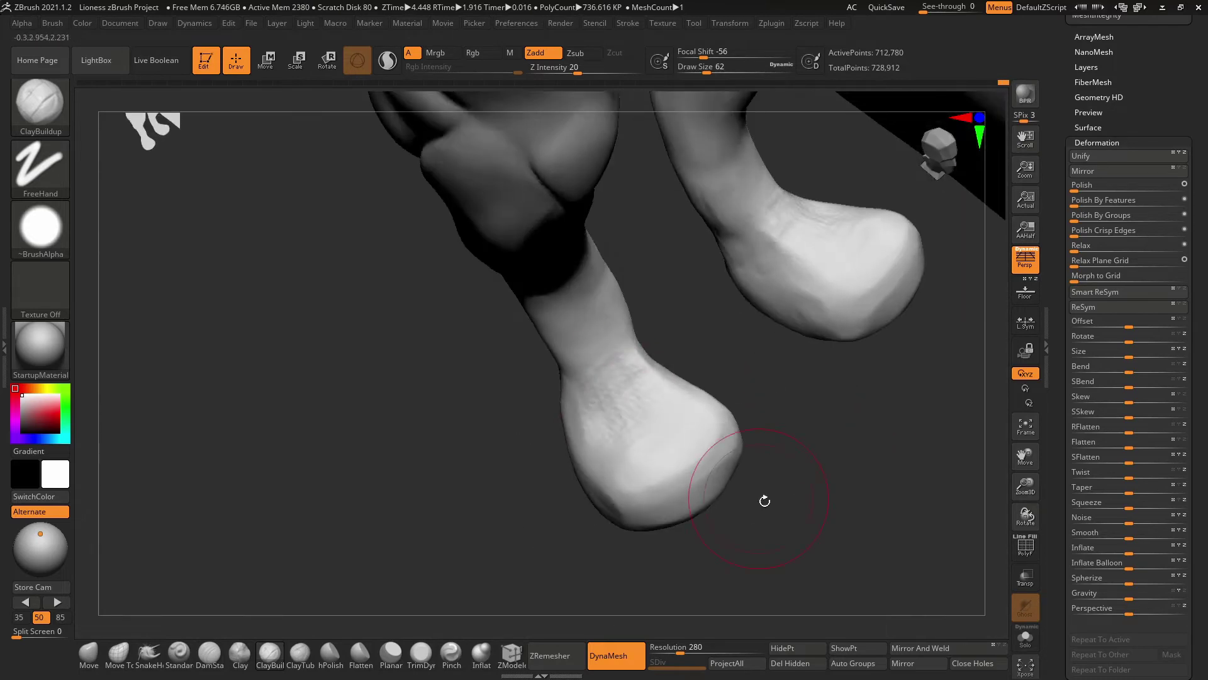
pyautogui.moveTo(784, 359)
pyautogui.mouseDown(button='right')
pyautogui.moveTo(629, 391)
pyautogui.moveTo(744, 475)
pyautogui.moveTo(515, 356)
pyautogui.moveTo(753, 272)
pyautogui.moveTo(682, 282)
pyautogui.moveTo(774, 386)
pyautogui.moveTo(634, 418)
pyautogui.moveTo(795, 437)
pyautogui.moveTo(774, 421)
pyautogui.mouseUp(button='right')
# Step: Blend the feet into the legs with TrimDynamic and ClayBuildup, checking rear and side views
pyautogui.press('b')
pyautogui.press('t')
pyautogui.press('d')
pyautogui.press('b')
pyautogui.press('c')
pyautogui.press('b')
pyautogui.moveTo(651, 336)
pyautogui.mouseDown(button='right')
pyautogui.moveTo(786, 423)
pyautogui.moveTo(673, 490)
pyautogui.mouseUp(button='right')
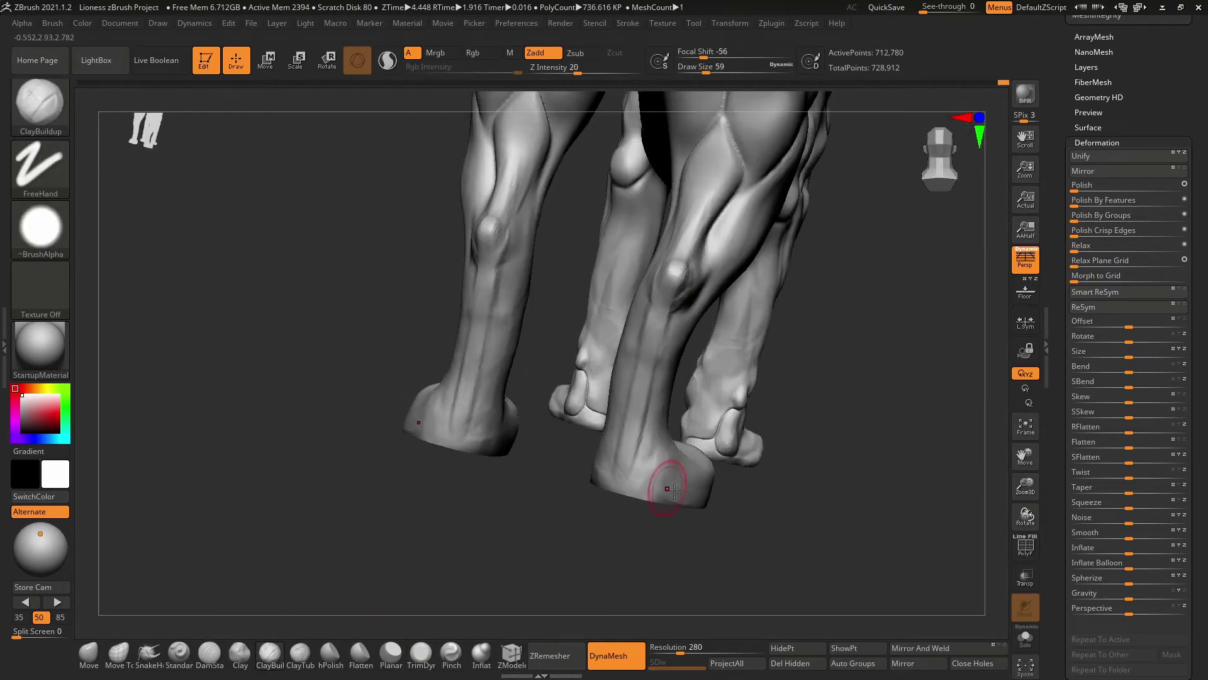
pyautogui.moveTo(816, 479)
pyautogui.mouseDown(button='right')
pyautogui.moveTo(693, 378)
pyautogui.moveTo(588, 251)
pyautogui.moveTo(722, 245)
pyautogui.moveTo(560, 258)
pyautogui.moveTo(733, 325)
pyautogui.mouseUp(button='right')
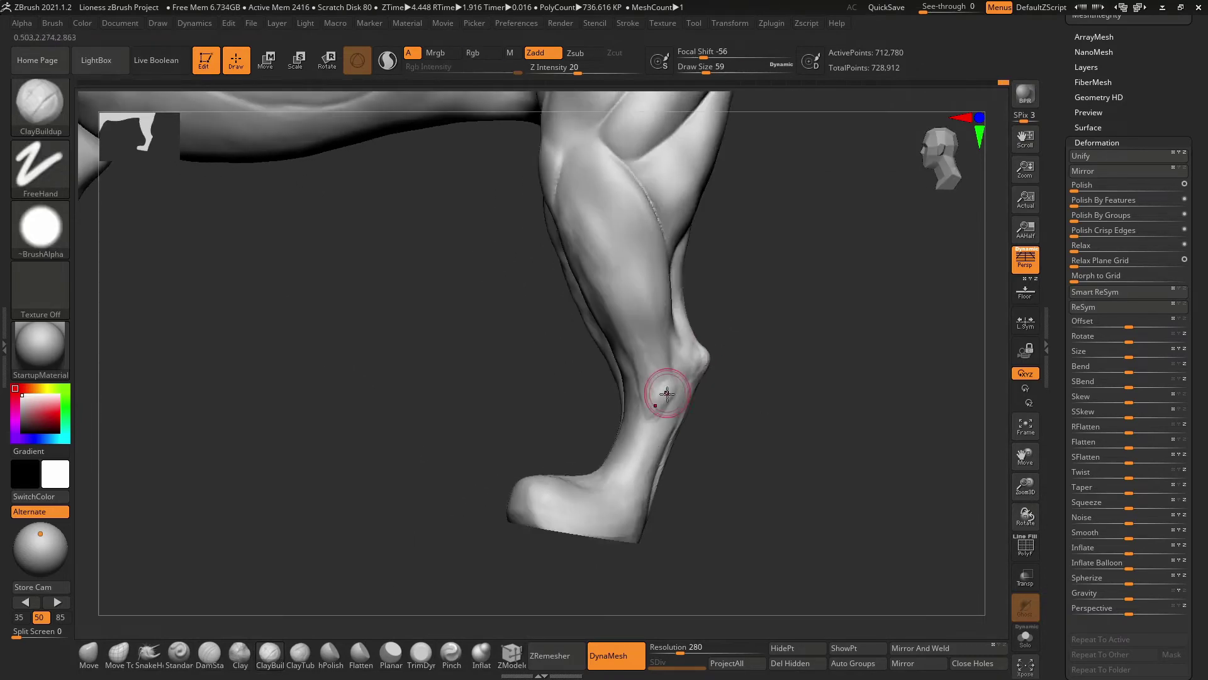
pyautogui.moveTo(674, 371)
pyautogui.mouseDown(button='right')
pyautogui.moveTo(776, 420)
pyautogui.moveTo(742, 418)
pyautogui.moveTo(814, 340)
pyautogui.moveTo(876, 445)
pyautogui.moveTo(674, 411)
pyautogui.moveTo(626, 329)
pyautogui.moveTo(755, 321)
pyautogui.moveTo(769, 427)
pyautogui.moveTo(778, 408)
pyautogui.moveTo(795, 434)
pyautogui.moveTo(778, 448)
pyautogui.mouseUp(button='right')
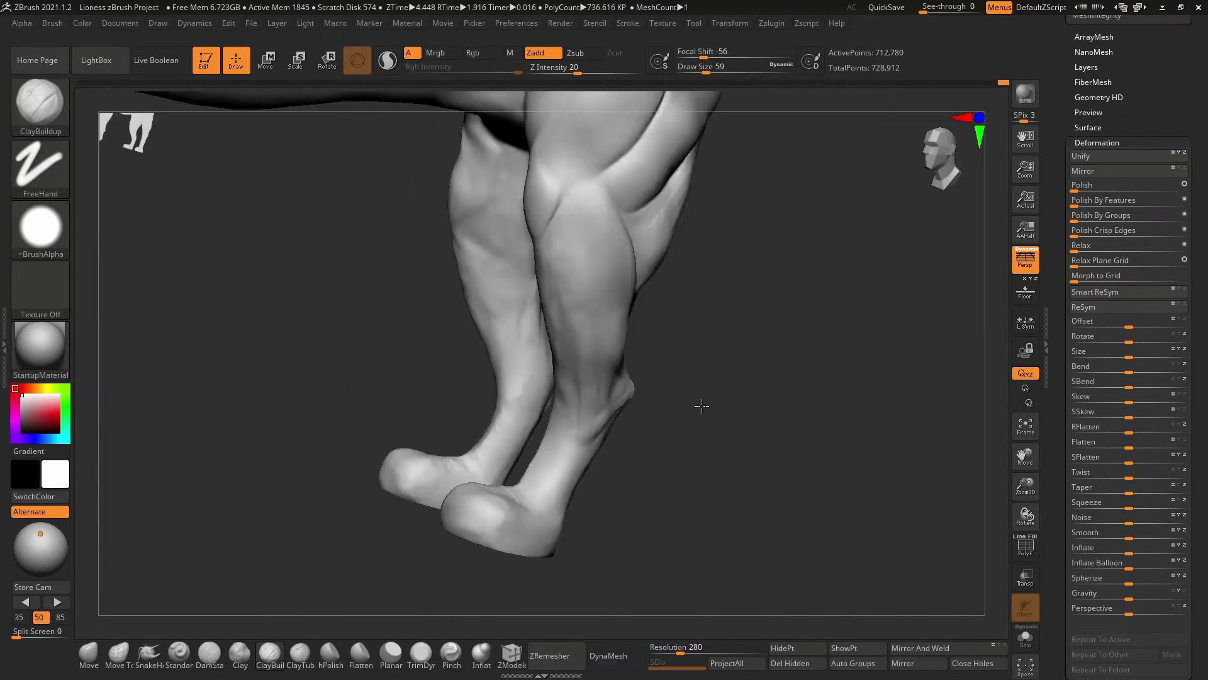
pyautogui.moveTo(355, 439); pyautogui.dragTo(607, 283, button='right')
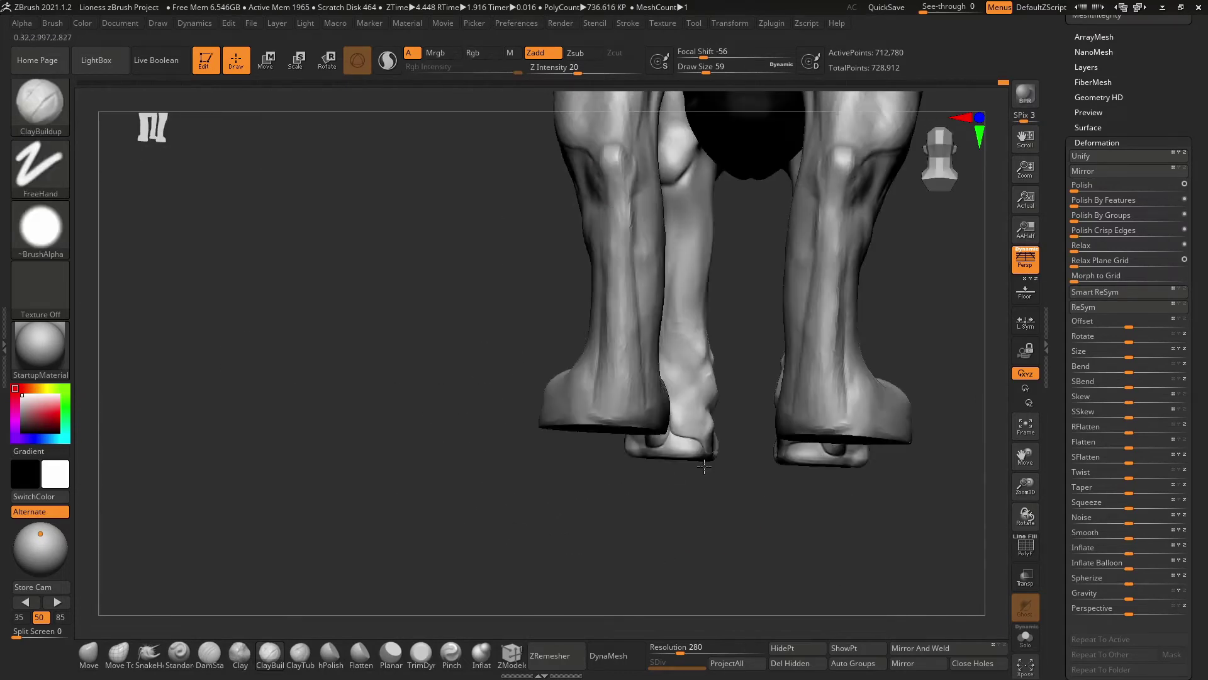
pyautogui.moveTo(704, 467)
pyautogui.mouseDown(button='right')
pyautogui.moveTo(579, 391)
pyautogui.moveTo(622, 271)
pyautogui.mouseUp(button='right')
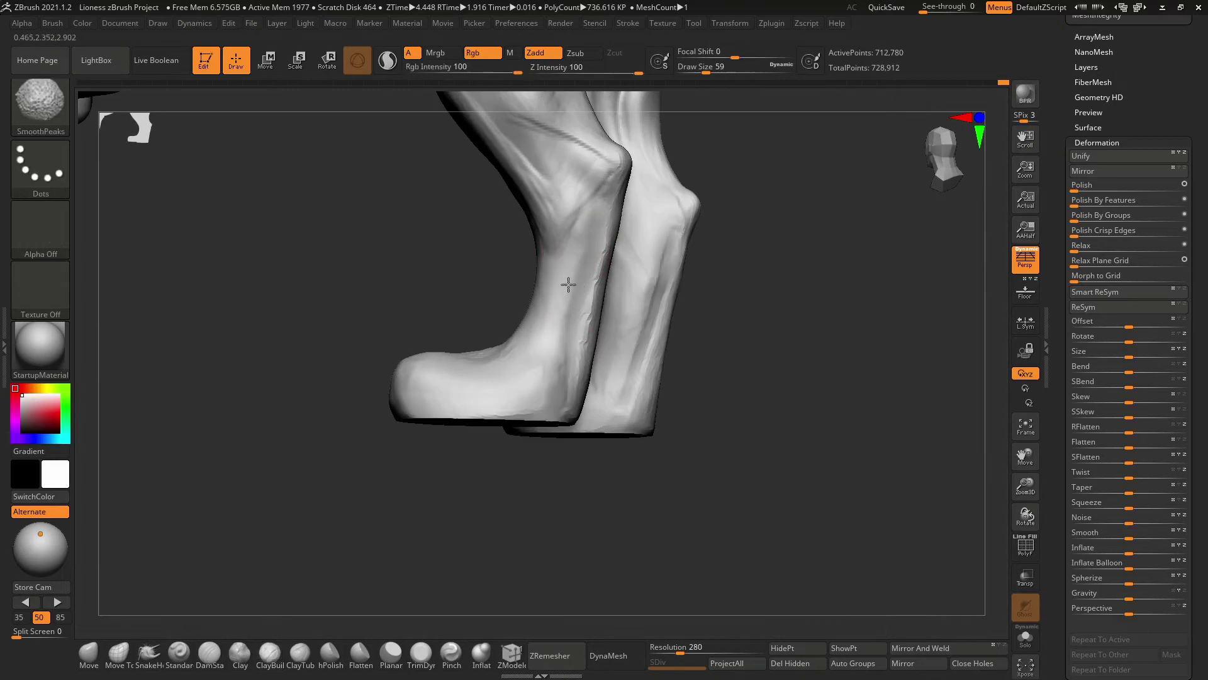
pyautogui.moveTo(615, 229)
pyautogui.mouseDown(button='right')
pyautogui.moveTo(631, 426)
pyautogui.moveTo(813, 473)
pyautogui.moveTo(701, 426)
pyautogui.moveTo(364, 491)
pyautogui.moveTo(615, 520)
pyautogui.moveTo(549, 386)
pyautogui.moveTo(579, 259)
pyautogui.moveTo(655, 315)
pyautogui.moveTo(655, 413)
pyautogui.moveTo(820, 480)
pyautogui.moveTo(862, 313)
pyautogui.moveTo(661, 378)
pyautogui.moveTo(615, 437)
pyautogui.moveTo(734, 529)
pyautogui.moveTo(601, 464)
pyautogui.moveTo(552, 391)
pyautogui.moveTo(764, 566)
pyautogui.moveTo(911, 511)
pyautogui.moveTo(803, 613)
pyautogui.moveTo(685, 585)
pyautogui.moveTo(520, 296)
pyautogui.moveTo(549, 364)
pyautogui.moveTo(686, 435)
pyautogui.mouseUp(button='right')
# Step: Sharpen and fill out the leg and heel forms with Pinch, ClayBuildup and Inflat
pyautogui.press('b')
pyautogui.press('p')
pyautogui.press('i')
pyautogui.press('b')
pyautogui.press('c')
pyautogui.press('b')
pyautogui.press('b')
pyautogui.press('i')
pyautogui.press('n')
pyautogui.press('b')
pyautogui.press('c')
pyautogui.press('b')
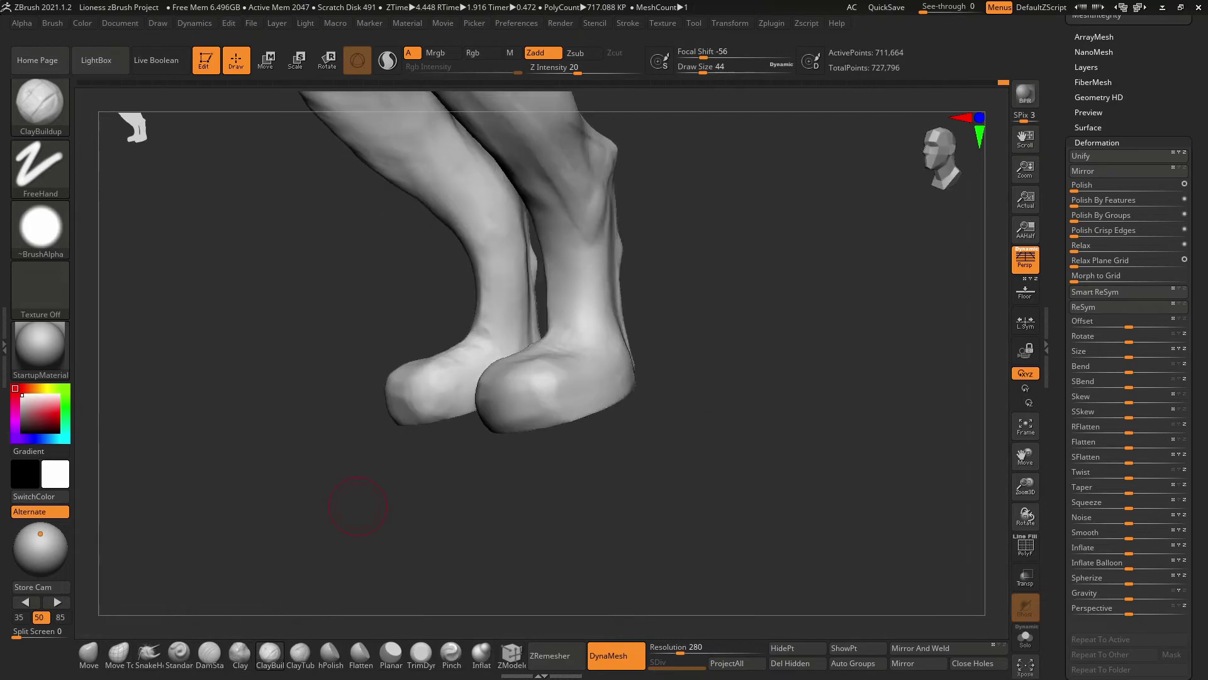
# Step: Cut toe creases into both front paws with DamStandard from low, side and front angles
pyautogui.moveTo(357, 506)
pyautogui.mouseDown(button='right')
pyautogui.moveTo(583, 390)
pyautogui.moveTo(710, 453)
pyautogui.moveTo(526, 343)
pyautogui.moveTo(451, 401)
pyautogui.mouseUp(button='right')
pyautogui.moveTo(658, 440); pyautogui.dragTo(688, 438, button='right')
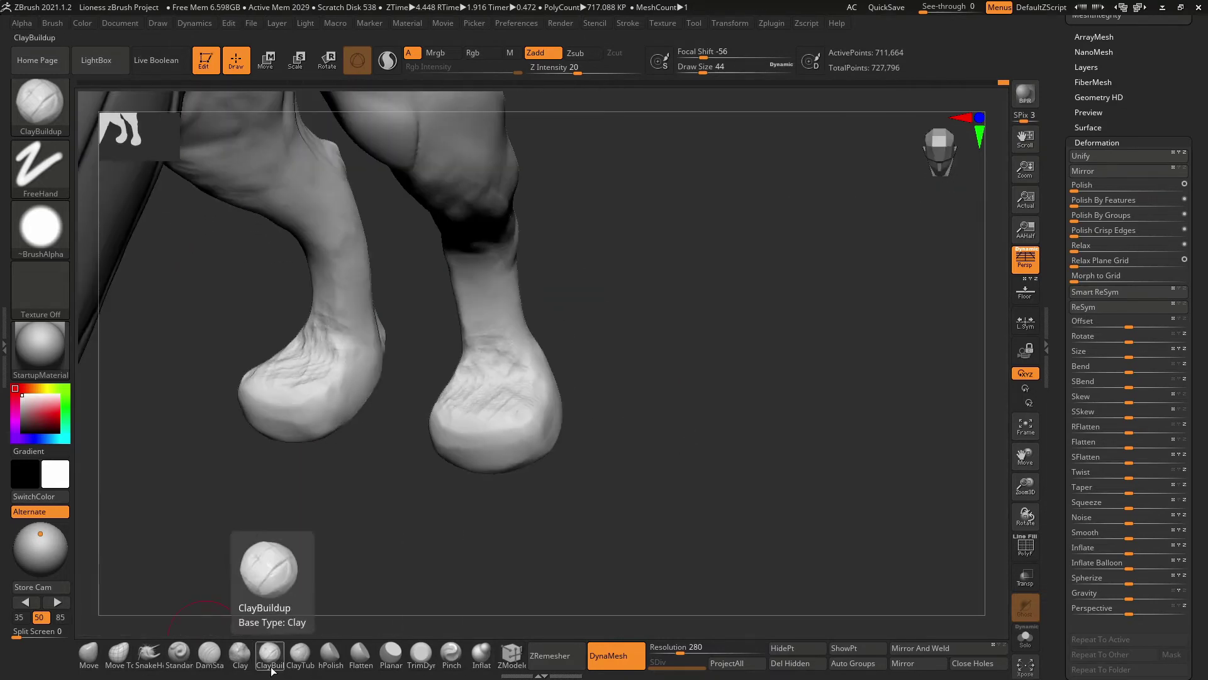
pyautogui.click(209, 654)
pyautogui.moveTo(566, 440)
pyautogui.mouseDown(button='right')
pyautogui.moveTo(639, 447)
pyautogui.moveTo(488, 466)
pyautogui.moveTo(557, 462)
pyautogui.mouseUp(button='right')
pyautogui.moveTo(582, 373)
pyautogui.mouseDown(button='right')
pyautogui.moveTo(761, 412)
pyautogui.moveTo(664, 376)
pyautogui.mouseUp(button='right')
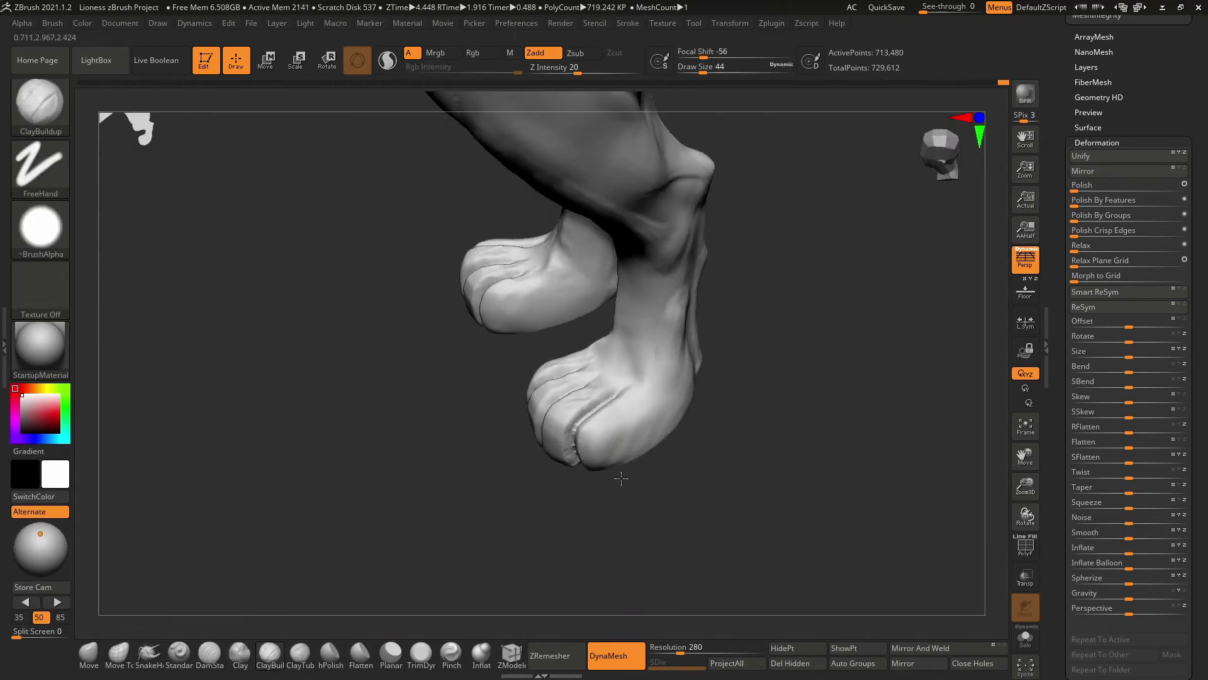
pyautogui.moveTo(754, 341)
pyautogui.mouseDown(button='right')
pyautogui.moveTo(687, 318)
pyautogui.moveTo(756, 418)
pyautogui.mouseUp(button='right')
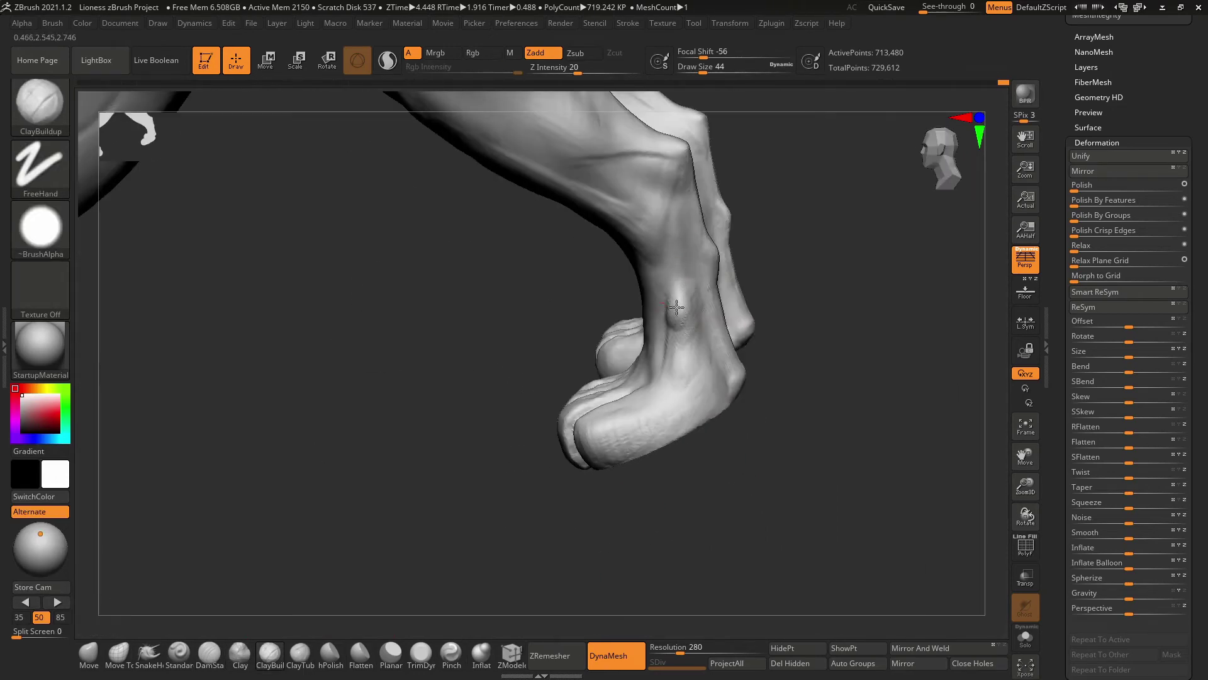
pyautogui.moveTo(676, 306); pyautogui.dragTo(689, 436, button='right')
pyautogui.moveTo(582, 341)
pyautogui.mouseDown()
pyautogui.moveTo(749, 386)
pyautogui.moveTo(704, 364)
pyautogui.moveTo(493, 436)
pyautogui.moveTo(513, 459)
pyautogui.moveTo(480, 459)
pyautogui.moveTo(485, 297)
pyautogui.moveTo(504, 357)
pyautogui.moveTo(640, 439)
pyautogui.moveTo(648, 410)
pyautogui.moveTo(529, 397)
pyautogui.mouseUp()
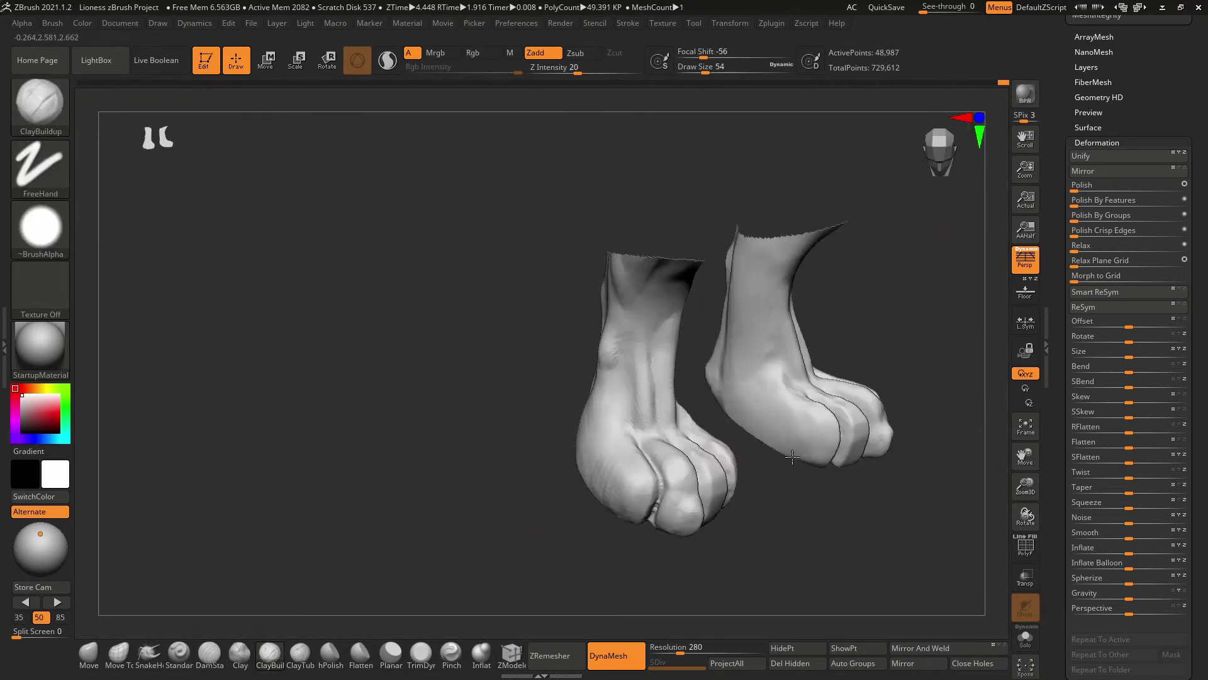
# Step: Refine the toes and their undersides on the isolated front paws, orbiting close around each
pyautogui.moveTo(792, 456)
pyautogui.mouseDown()
pyautogui.moveTo(615, 478)
pyautogui.moveTo(858, 405)
pyautogui.moveTo(775, 477)
pyautogui.moveTo(731, 440)
pyautogui.moveTo(831, 472)
pyautogui.moveTo(618, 488)
pyautogui.moveTo(588, 451)
pyautogui.moveTo(630, 479)
pyautogui.moveTo(715, 493)
pyautogui.moveTo(768, 437)
pyautogui.moveTo(636, 519)
pyautogui.moveTo(728, 378)
pyautogui.moveTo(882, 432)
pyautogui.moveTo(852, 553)
pyautogui.moveTo(782, 411)
pyautogui.moveTo(818, 440)
pyautogui.moveTo(831, 499)
pyautogui.moveTo(825, 421)
pyautogui.moveTo(771, 430)
pyautogui.moveTo(782, 587)
pyautogui.mouseUp()
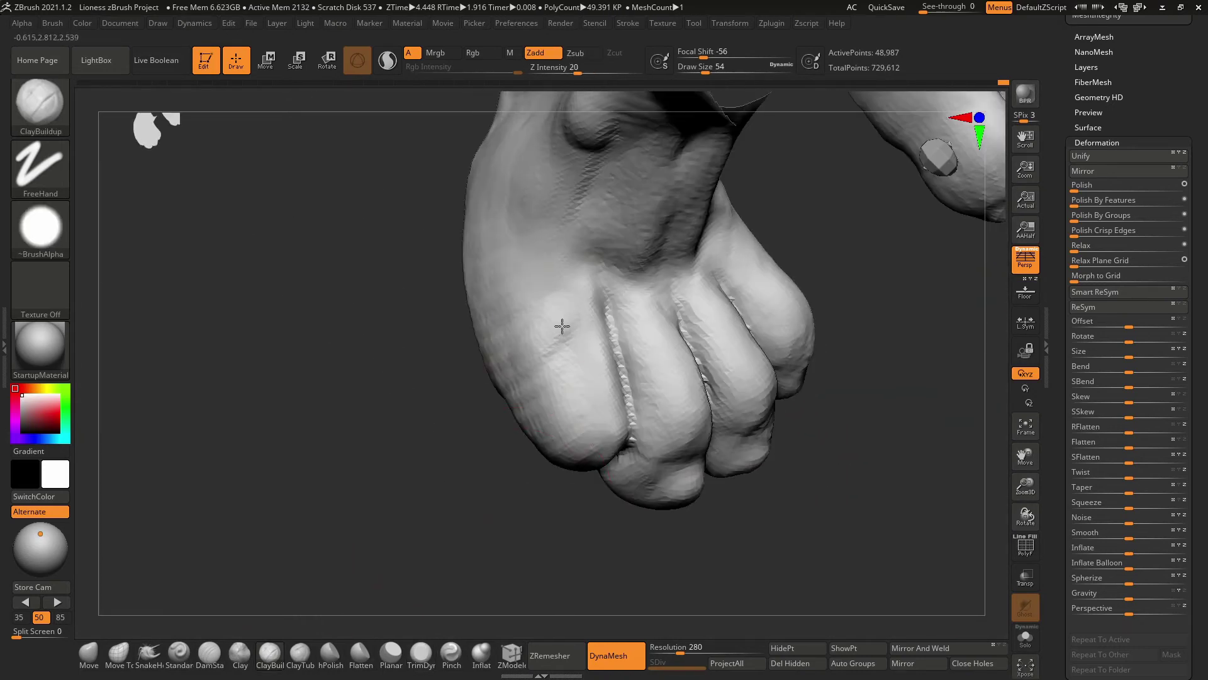
pyautogui.moveTo(562, 325)
pyautogui.mouseDown()
pyautogui.moveTo(529, 499)
pyautogui.moveTo(499, 512)
pyautogui.moveTo(844, 304)
pyautogui.moveTo(441, 418)
pyautogui.moveTo(858, 453)
pyautogui.moveTo(904, 256)
pyautogui.moveTo(609, 256)
pyautogui.moveTo(748, 398)
pyautogui.moveTo(631, 289)
pyautogui.moveTo(796, 342)
pyautogui.moveTo(728, 337)
pyautogui.moveTo(898, 370)
pyautogui.moveTo(459, 404)
pyautogui.moveTo(783, 373)
pyautogui.moveTo(757, 359)
pyautogui.moveTo(513, 480)
pyautogui.moveTo(628, 353)
pyautogui.mouseUp()
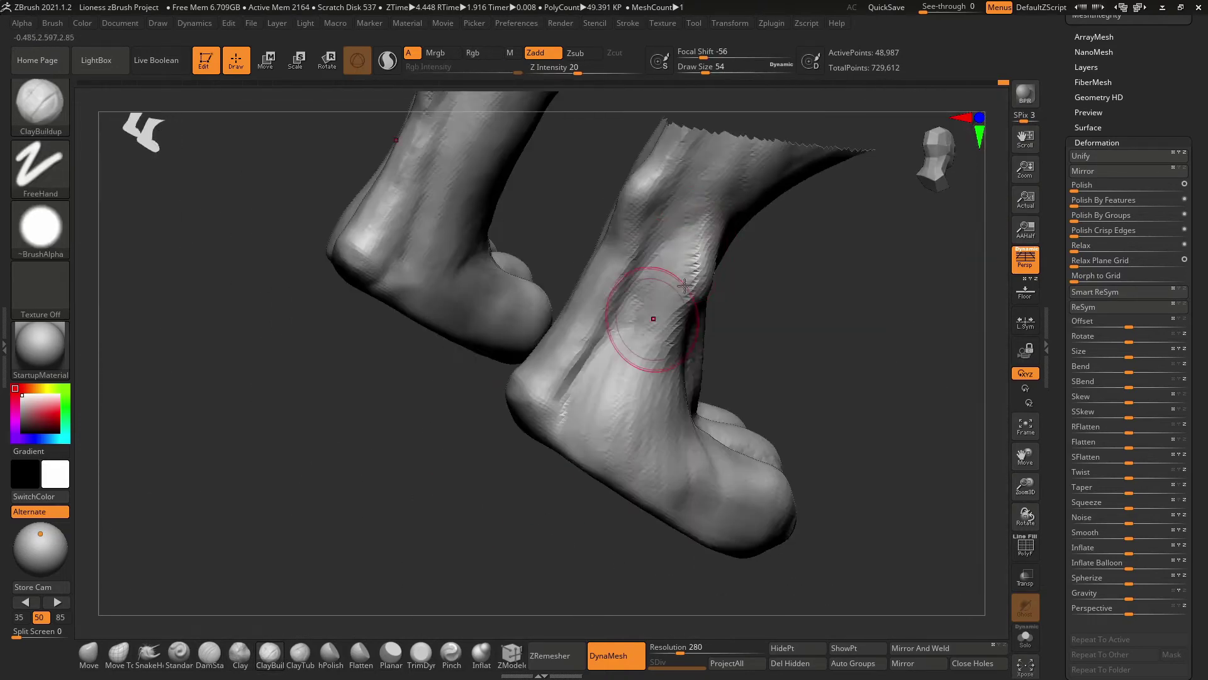
pyautogui.moveTo(685, 286)
pyautogui.mouseDown()
pyautogui.moveTo(631, 488)
pyautogui.moveTo(696, 353)
pyautogui.moveTo(933, 180)
pyautogui.moveTo(930, 148)
pyautogui.mouseUp()
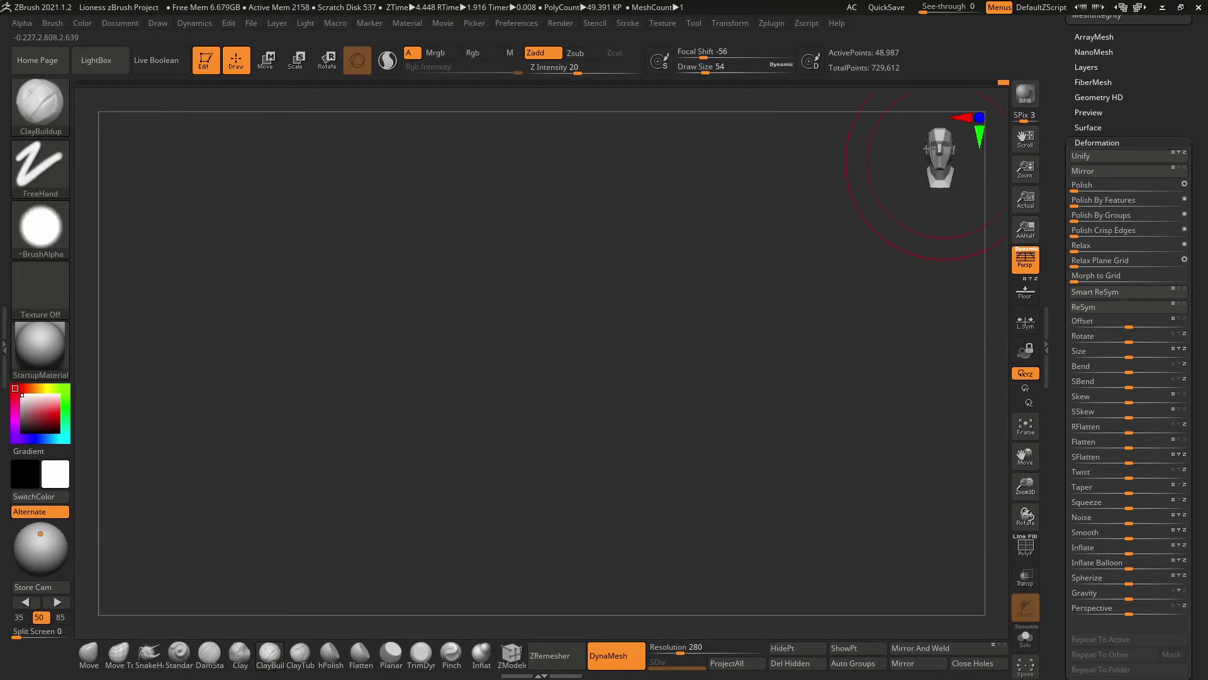
pyautogui.moveTo(513, 273)
pyautogui.mouseDown()
pyautogui.moveTo(744, 558)
pyautogui.moveTo(588, 345)
pyautogui.moveTo(823, 504)
pyautogui.moveTo(753, 363)
pyautogui.moveTo(574, 432)
pyautogui.moveTo(457, 392)
pyautogui.mouseUp()
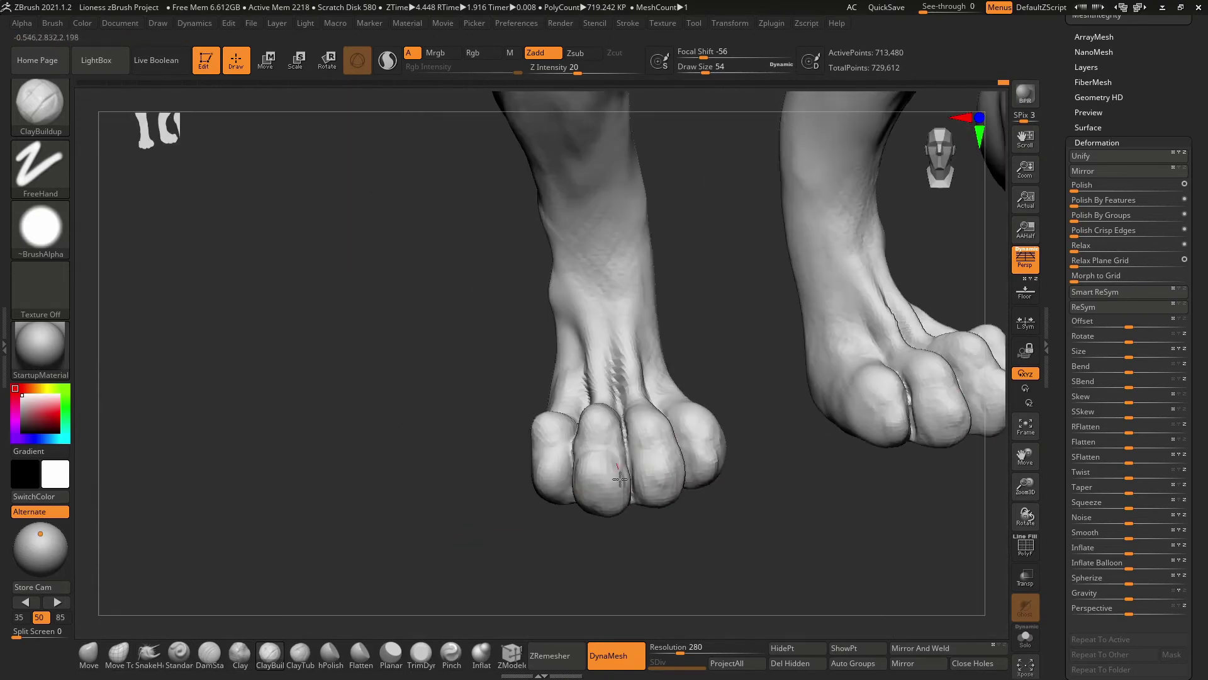
# Step: Orbit around both front paws from low front and close angles to inspect the toes
pyautogui.moveTo(549, 441)
pyautogui.mouseDown()
pyautogui.moveTo(575, 478)
pyautogui.moveTo(562, 476)
pyautogui.mouseUp()
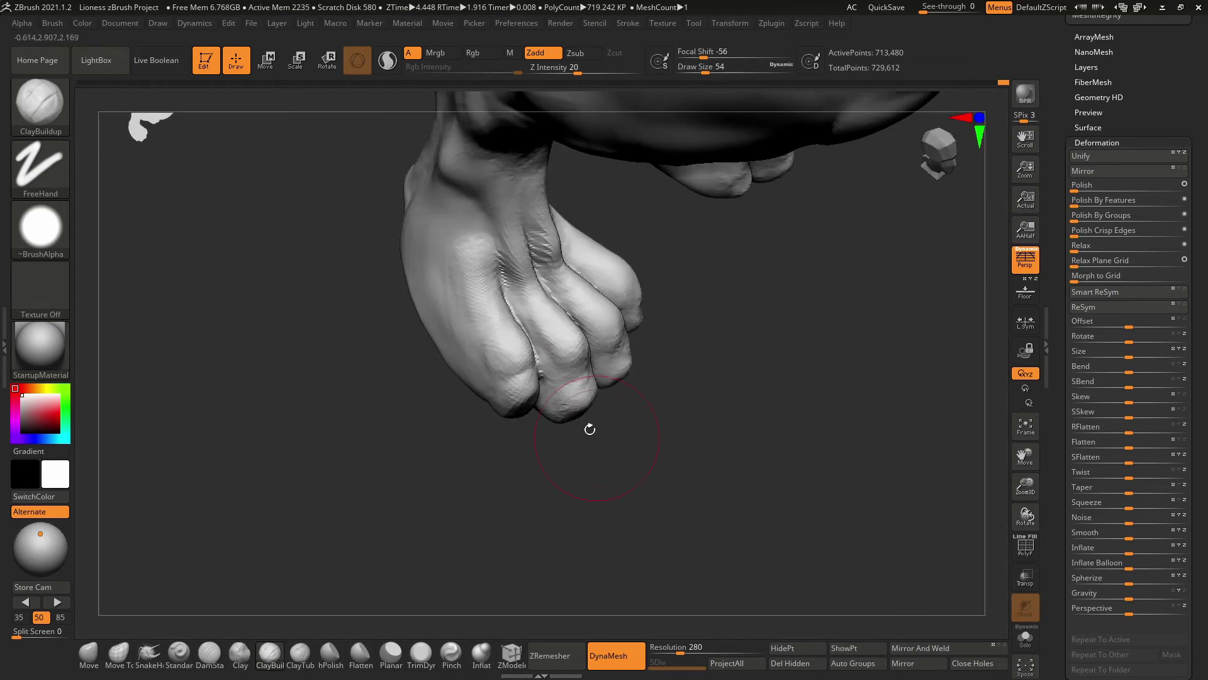
pyautogui.moveTo(710, 424); pyautogui.dragTo(611, 411)
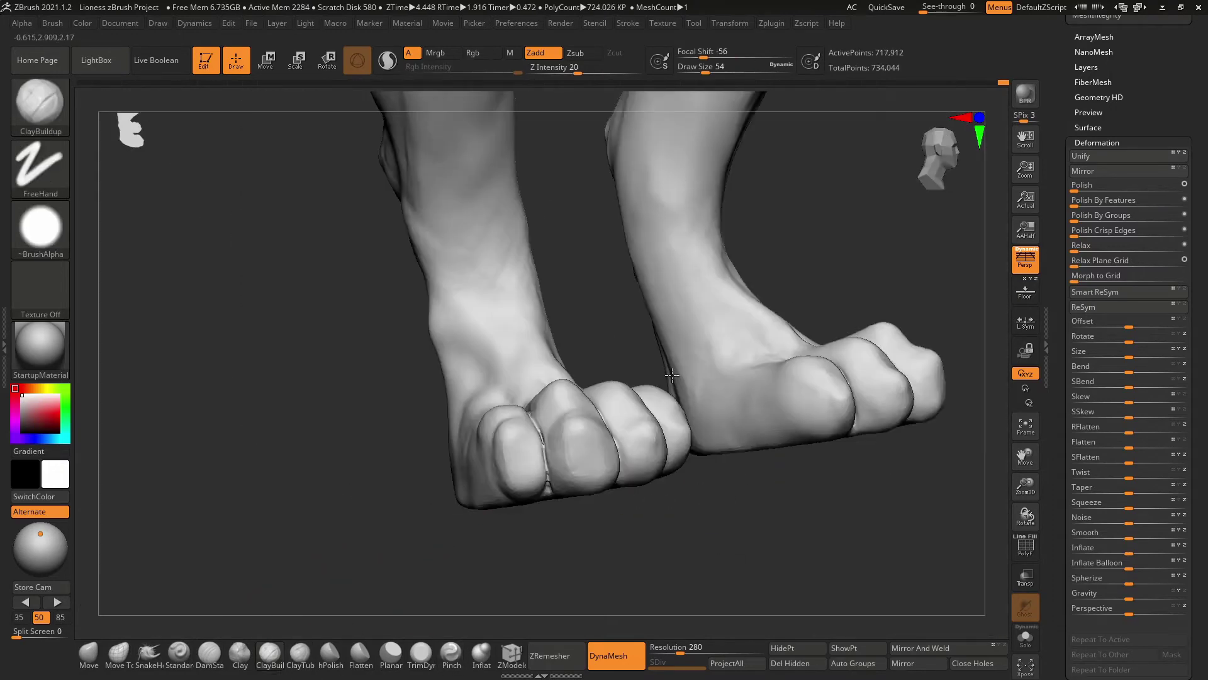
pyautogui.moveTo(672, 375); pyautogui.dragTo(725, 332)
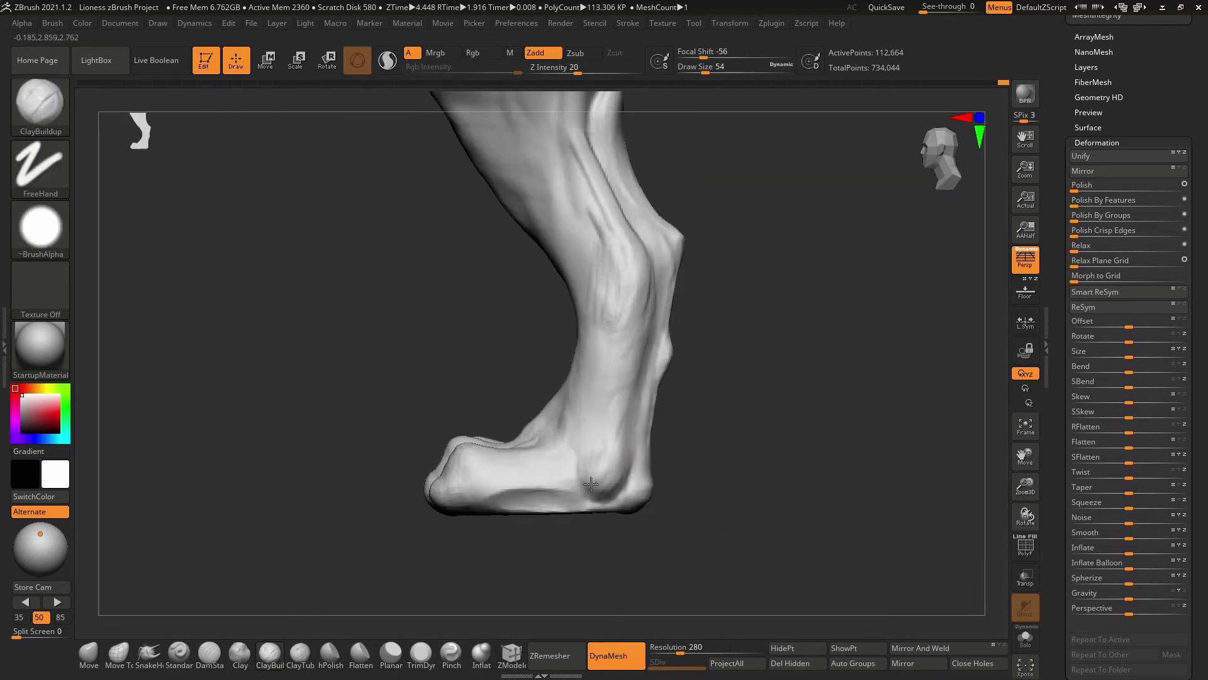
# Step: Inspect the soloed leg and paw from side, front and three-quarter views
pyautogui.moveTo(730, 376)
pyautogui.mouseDown()
pyautogui.moveTo(513, 552)
pyautogui.moveTo(579, 485)
pyautogui.moveTo(783, 566)
pyautogui.moveTo(489, 432)
pyautogui.moveTo(730, 401)
pyautogui.mouseUp()
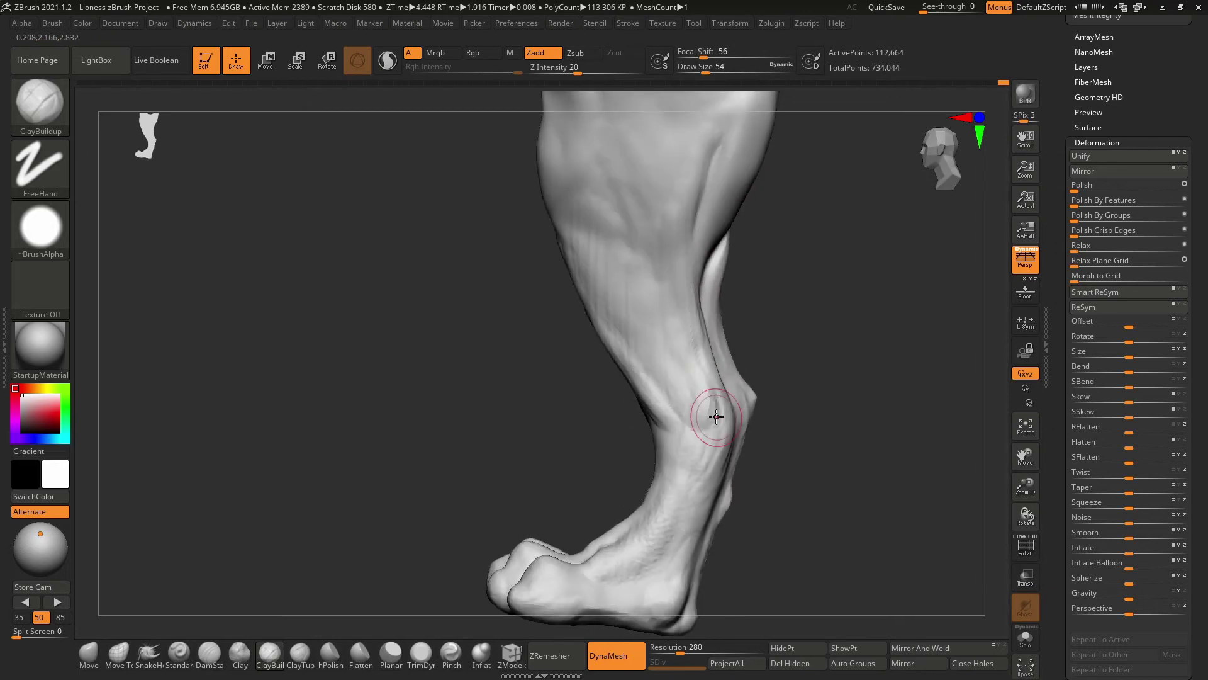
pyautogui.moveTo(688, 347); pyautogui.dragTo(662, 271)
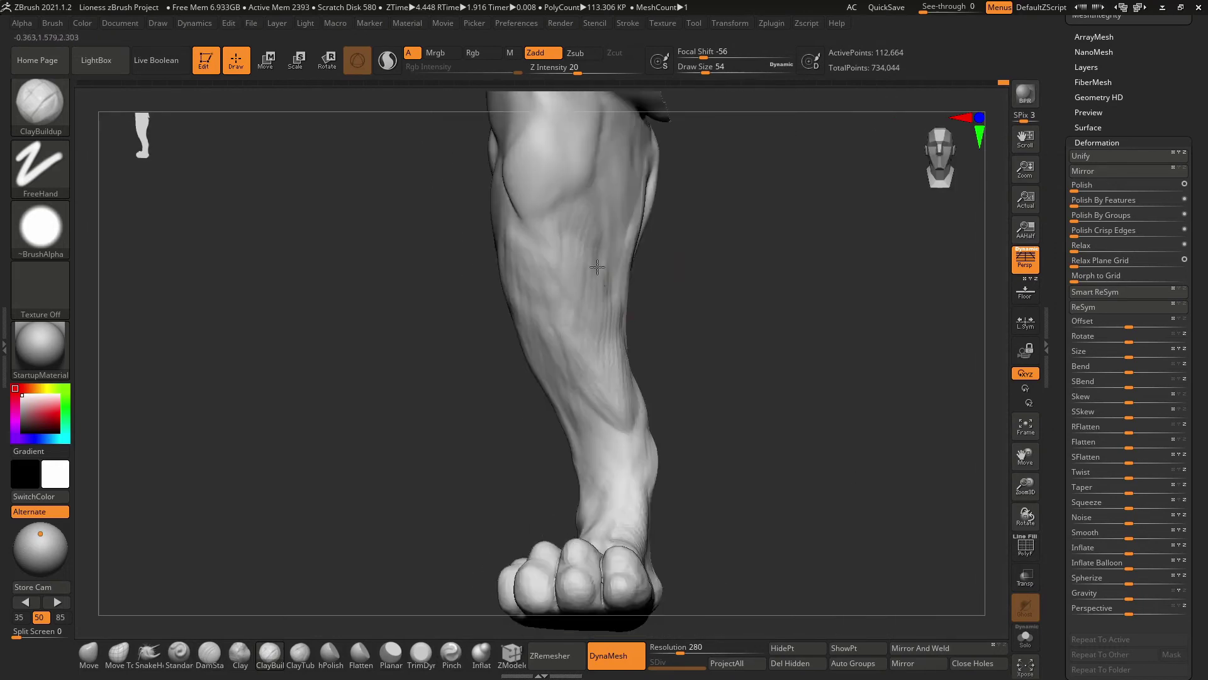
pyautogui.moveTo(805, 448)
pyautogui.mouseDown()
pyautogui.moveTo(540, 512)
pyautogui.moveTo(657, 474)
pyautogui.mouseUp()
pyautogui.moveTo(762, 340); pyautogui.dragTo(901, 446)
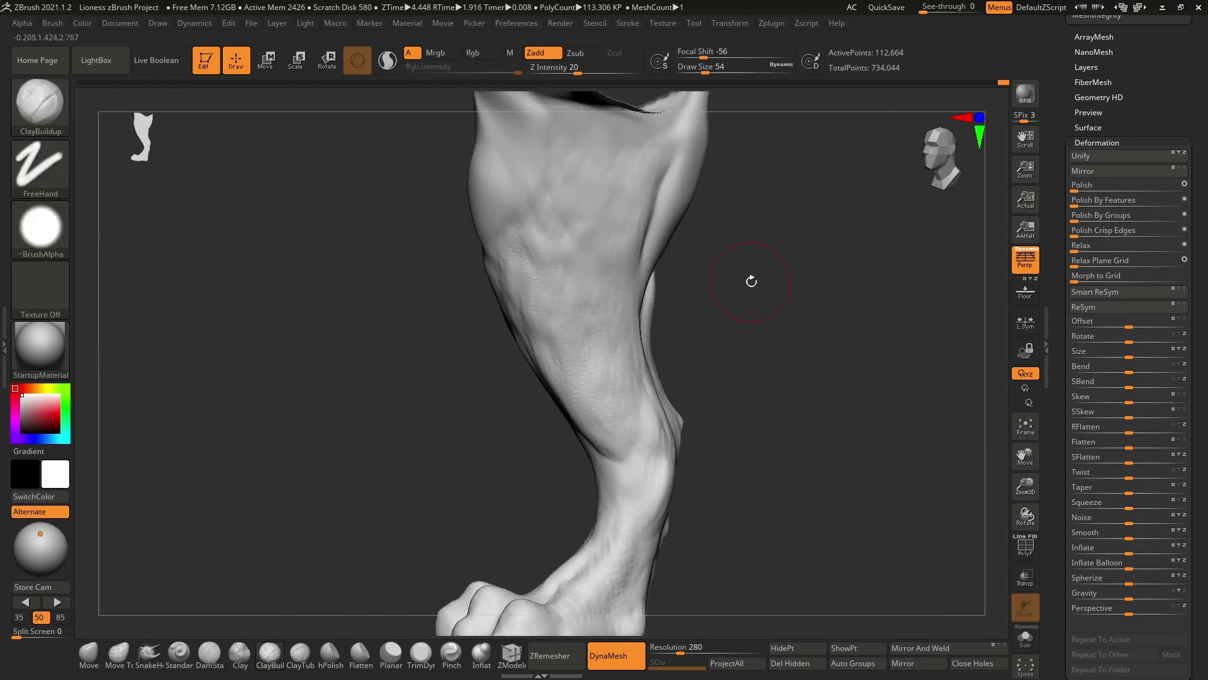
# Step: Toggle Solo off and on to compare, then turn it off to show the whole lioness
pyautogui.hotkey('shift', 'alt', 's')
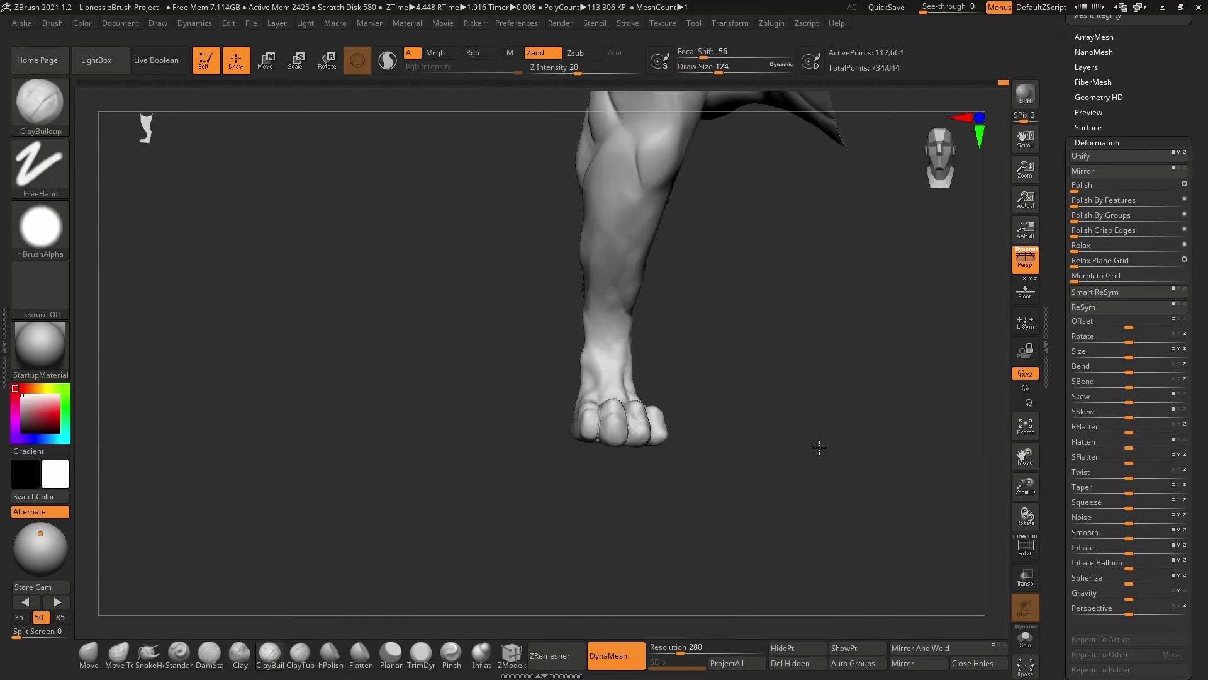
pyautogui.hotkey('shift', 'alt', 's')
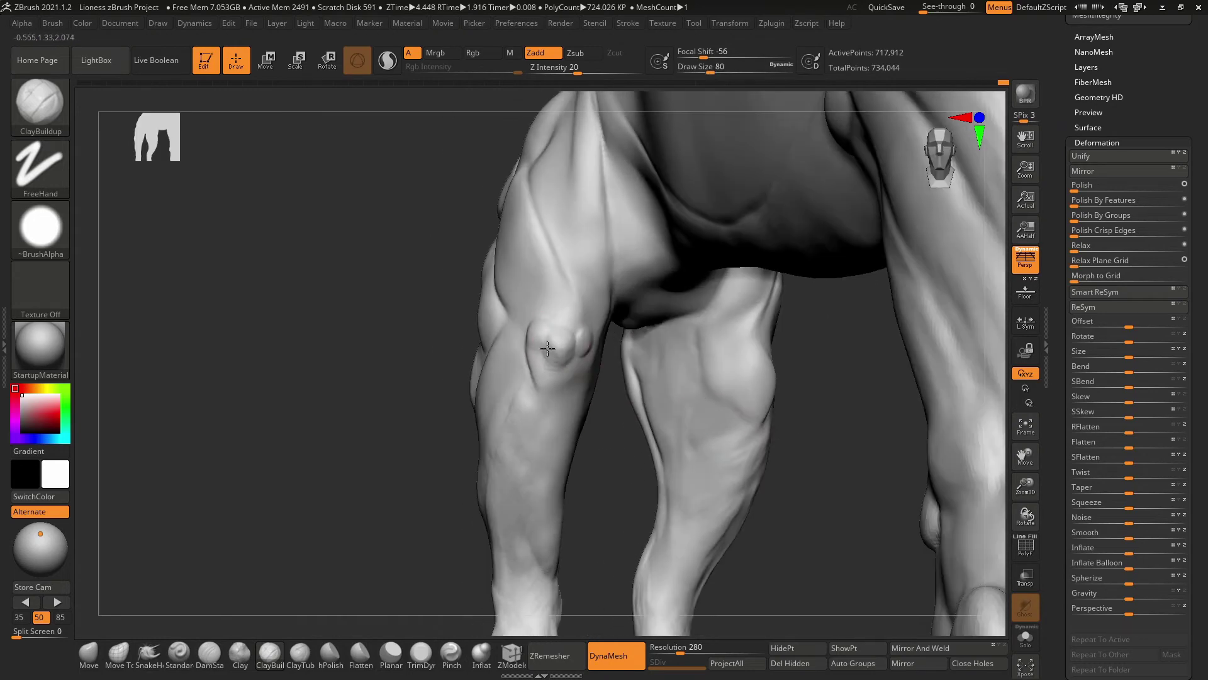
pyautogui.moveTo(548, 349)
pyautogui.mouseDown(button='right')
pyautogui.moveTo(499, 216)
pyautogui.moveTo(531, 270)
pyautogui.moveTo(532, 432)
pyautogui.moveTo(571, 367)
pyautogui.moveTo(534, 315)
pyautogui.moveTo(502, 338)
pyautogui.moveTo(567, 270)
pyautogui.moveTo(647, 490)
pyautogui.mouseUp(button='right')
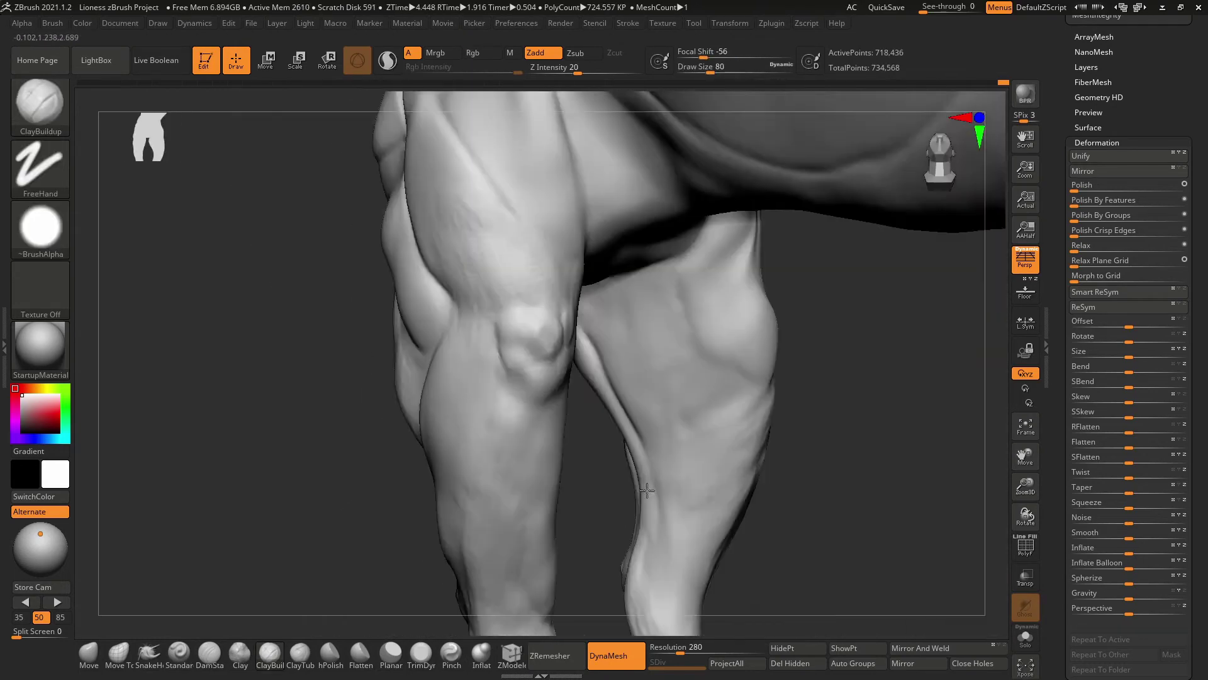
pyautogui.hotkey('shift', 'alt', 's')
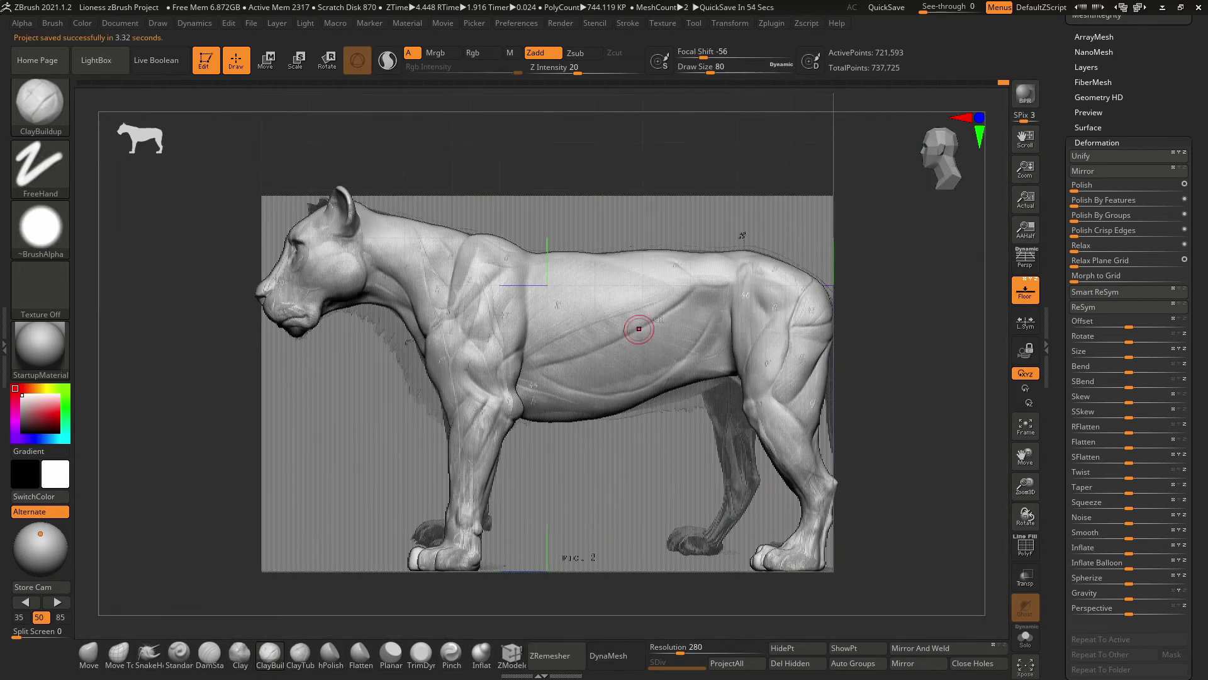
# Step: Append a Sphereinder3D subtool and stretch it into a long thin tail at the rump
pyautogui.click(1097, 143)
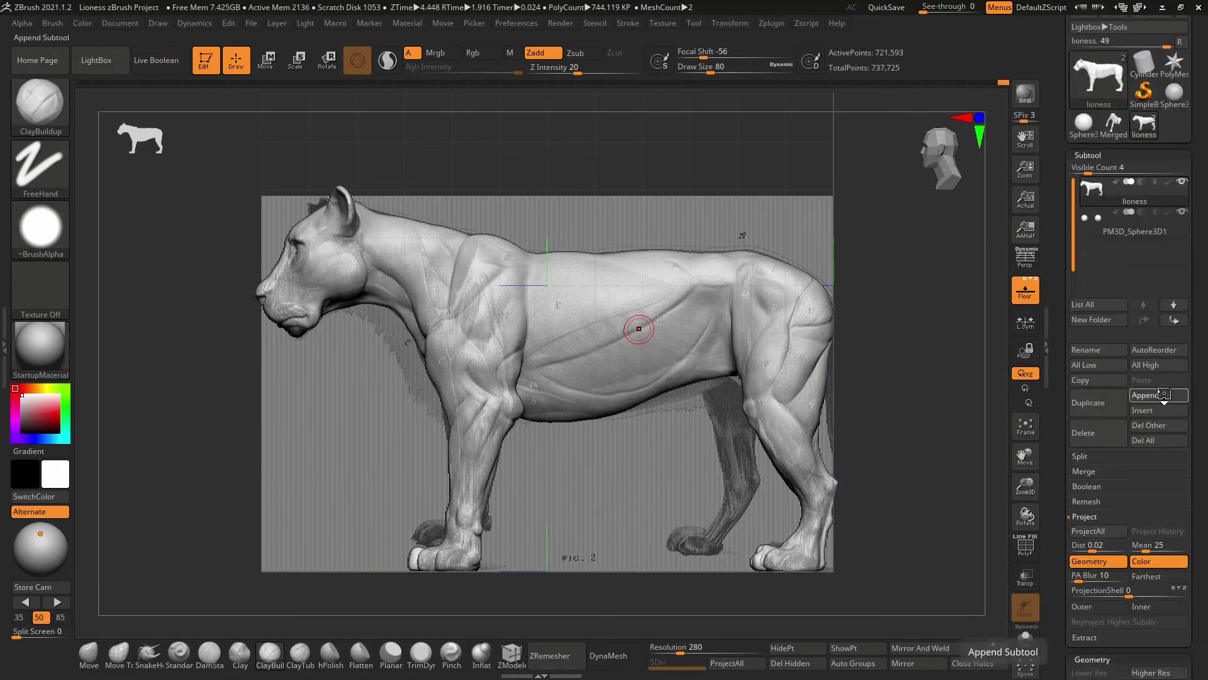
pyautogui.click(1146, 396)
pyautogui.click(780, 425)
pyautogui.moveTo(742, 300)
pyautogui.mouseDown()
pyautogui.moveTo(952, 140)
pyautogui.moveTo(807, 282)
pyautogui.mouseUp()
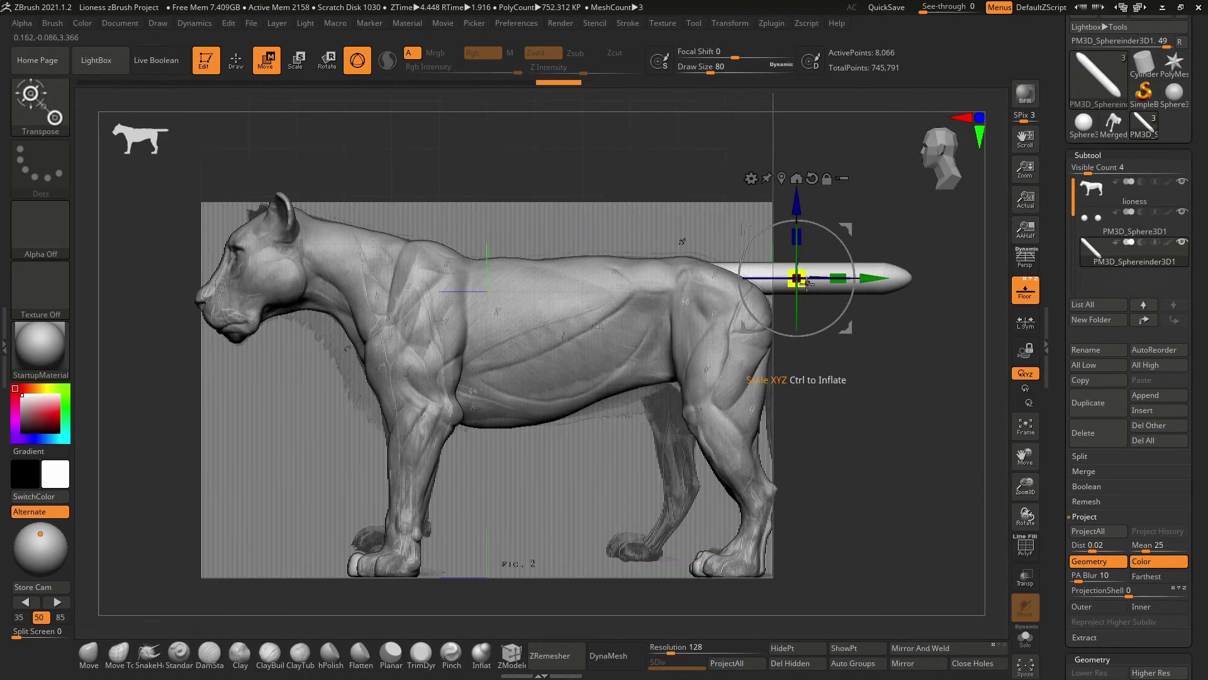
pyautogui.moveTo(798, 378)
pyautogui.keyDown('alt'); pyautogui.mouseDown()
pyautogui.moveTo(818, 402)
pyautogui.moveTo(835, 385)
pyautogui.moveTo(755, 390)
pyautogui.mouseUp(); pyautogui.keyUp('alt')
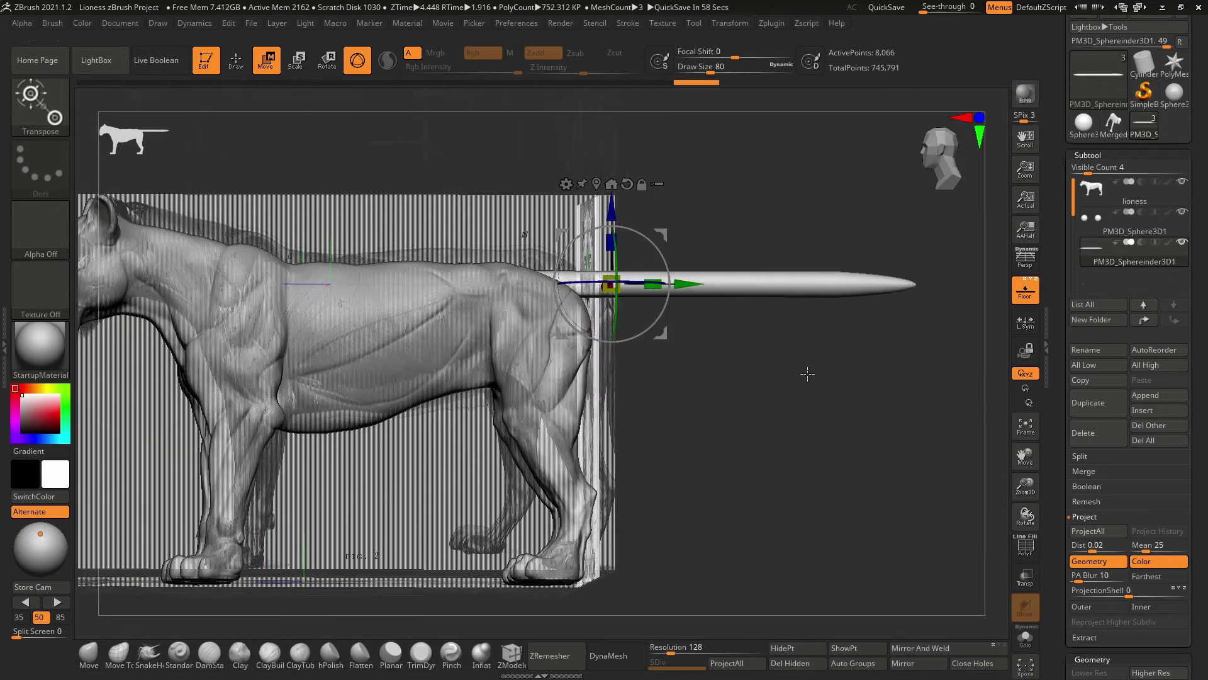
# Step: Add a Bend Curve deformer and bend the tail's tip downward
pyautogui.click(568, 175)
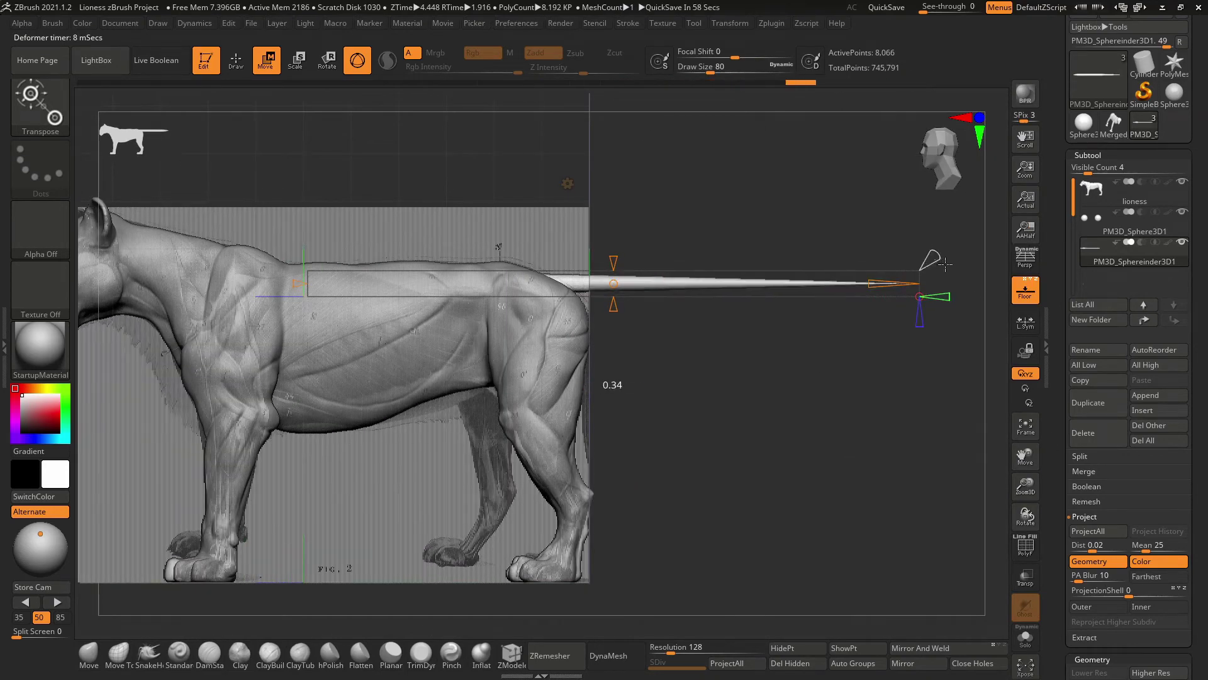
pyautogui.moveTo(870, 353); pyautogui.dragTo(954, 290)
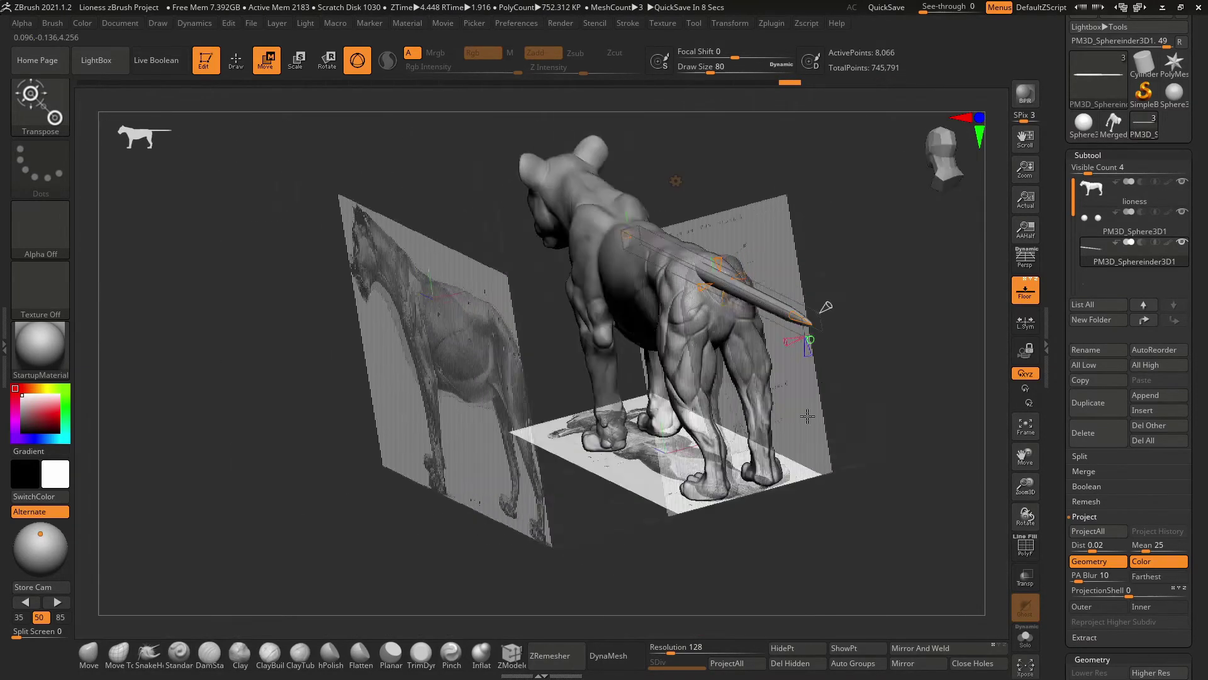
pyautogui.moveTo(953, 290)
pyautogui.mouseDown()
pyautogui.moveTo(866, 391)
pyautogui.moveTo(971, 284)
pyautogui.mouseUp()
pyautogui.moveTo(940, 363); pyautogui.dragTo(797, 312)
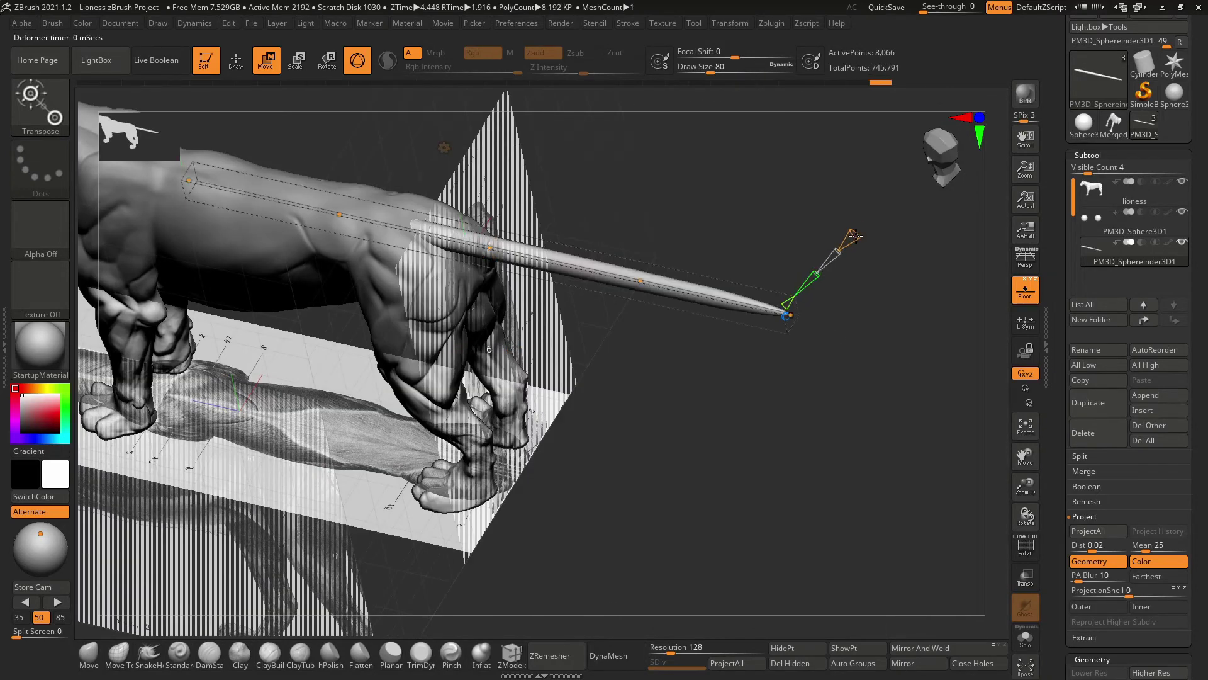
pyautogui.moveTo(856, 236)
pyautogui.keyDown('shift'); pyautogui.mouseDown()
pyautogui.moveTo(837, 252)
pyautogui.moveTo(834, 289)
pyautogui.mouseUp(); pyautogui.keyUp('shift')
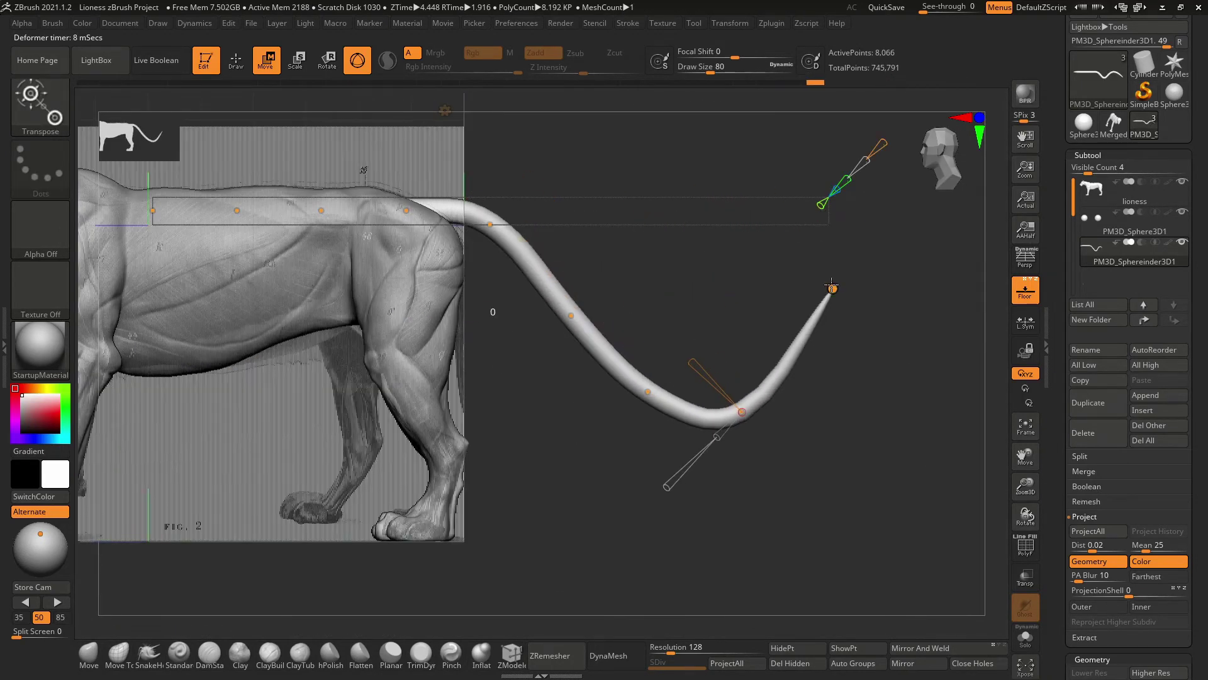
pyautogui.moveTo(708, 403); pyautogui.dragTo(755, 390)
# Step: Duplicate the tail subtool and make the tail the active subtool again
pyautogui.hotkey('ctrl', 'shift', 'd')
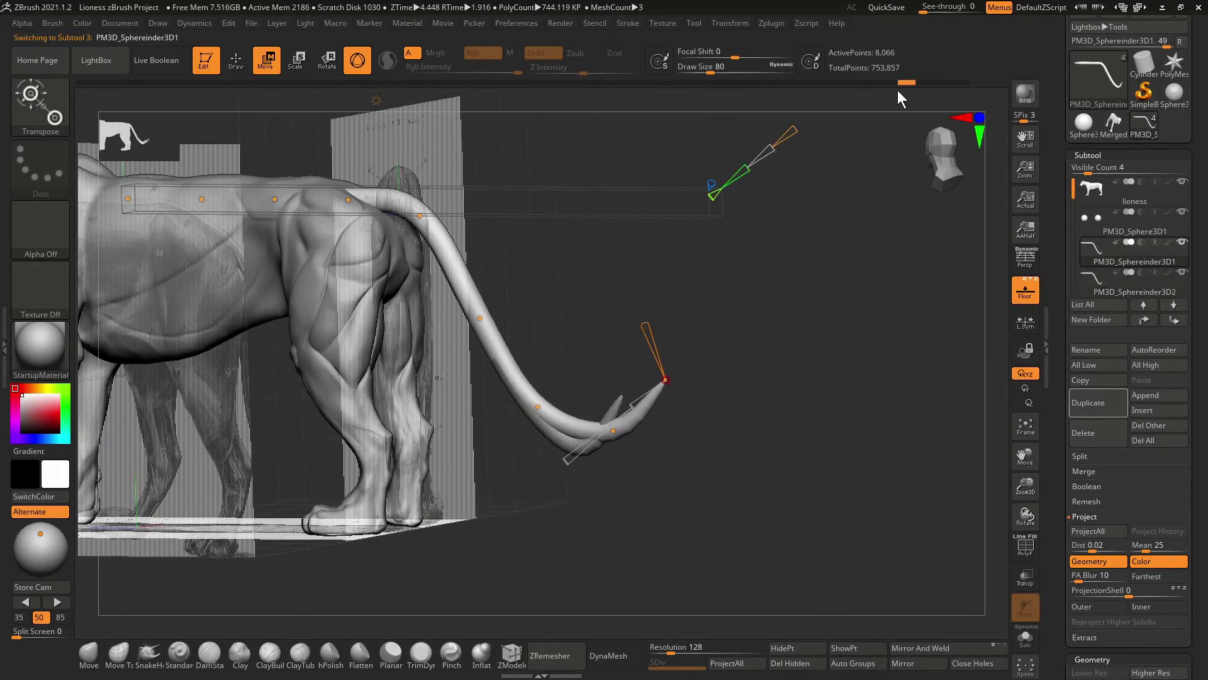
pyautogui.moveTo(897, 90)
pyautogui.mouseDown()
pyautogui.moveTo(772, 397)
pyautogui.moveTo(693, 403)
pyautogui.mouseUp()
pyautogui.click(1105, 214)
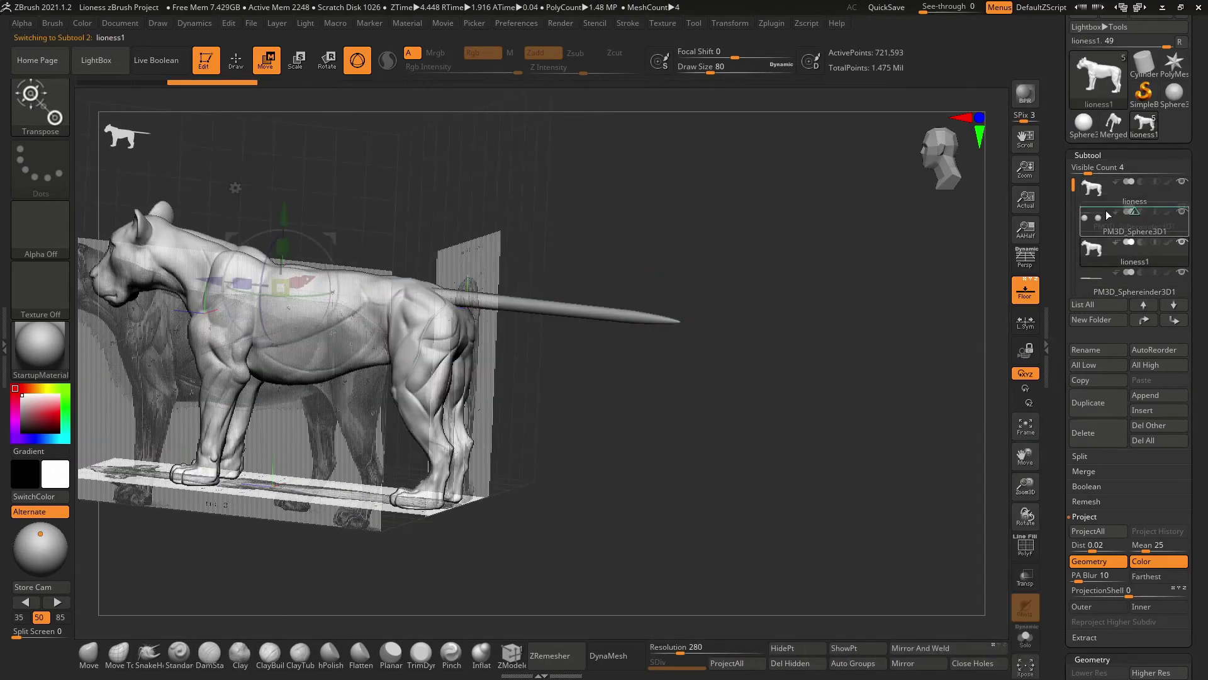
pyautogui.moveTo(818, 378)
pyautogui.mouseDown()
pyautogui.moveTo(567, 377)
pyautogui.moveTo(548, 428)
pyautogui.mouseUp()
pyautogui.keyDown('alt'); pyautogui.click(478, 402); pyautogui.keyUp('alt')
pyautogui.click(694, 155)
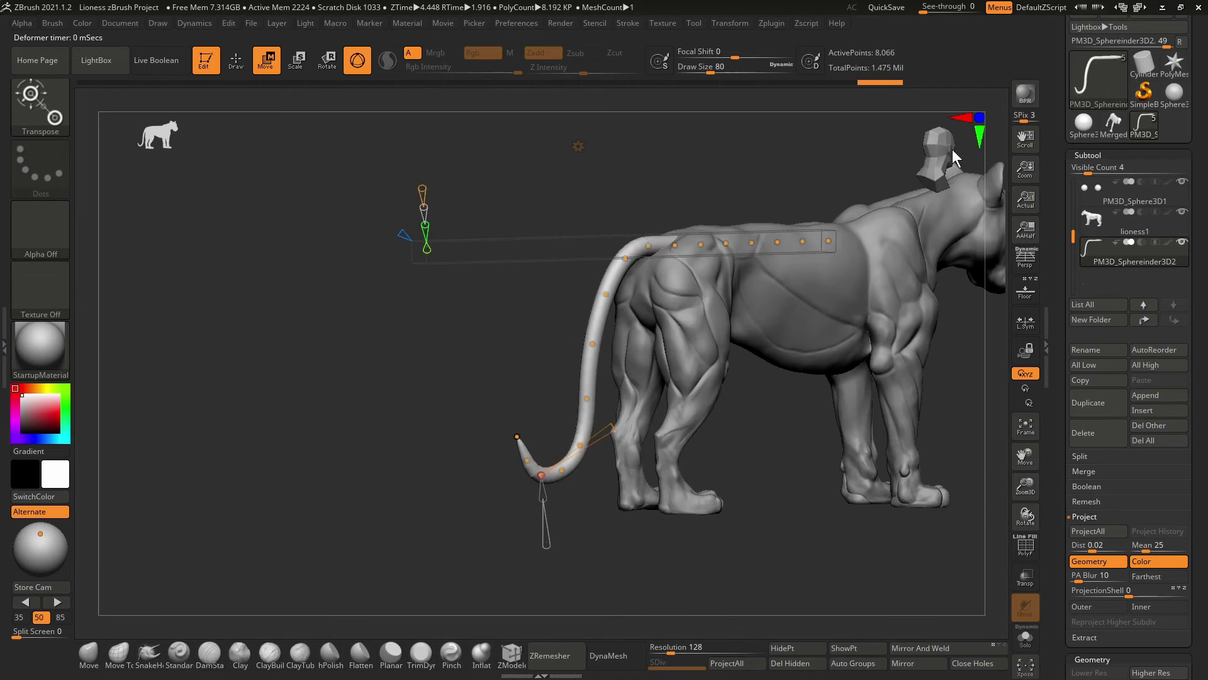
# Step: Add bend points and drag them so the tail drops from the rump and curls up
pyautogui.moveTo(953, 149); pyautogui.dragTo(500, 434)
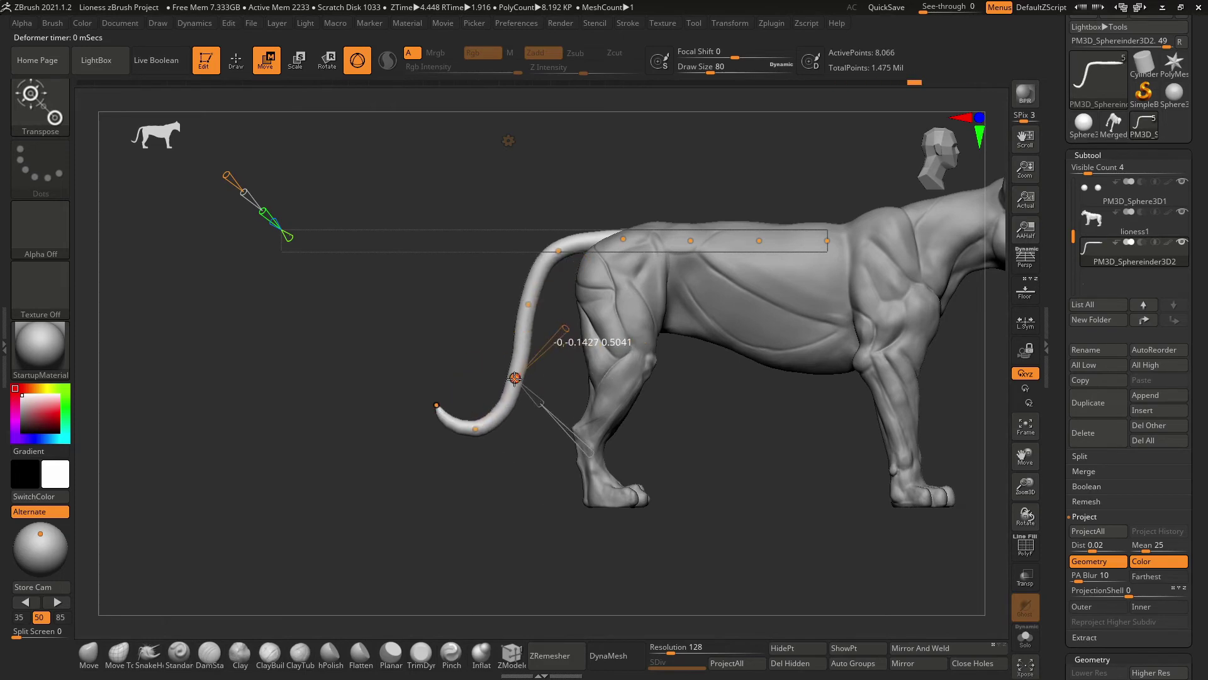
pyautogui.moveTo(515, 377); pyautogui.dragTo(530, 302)
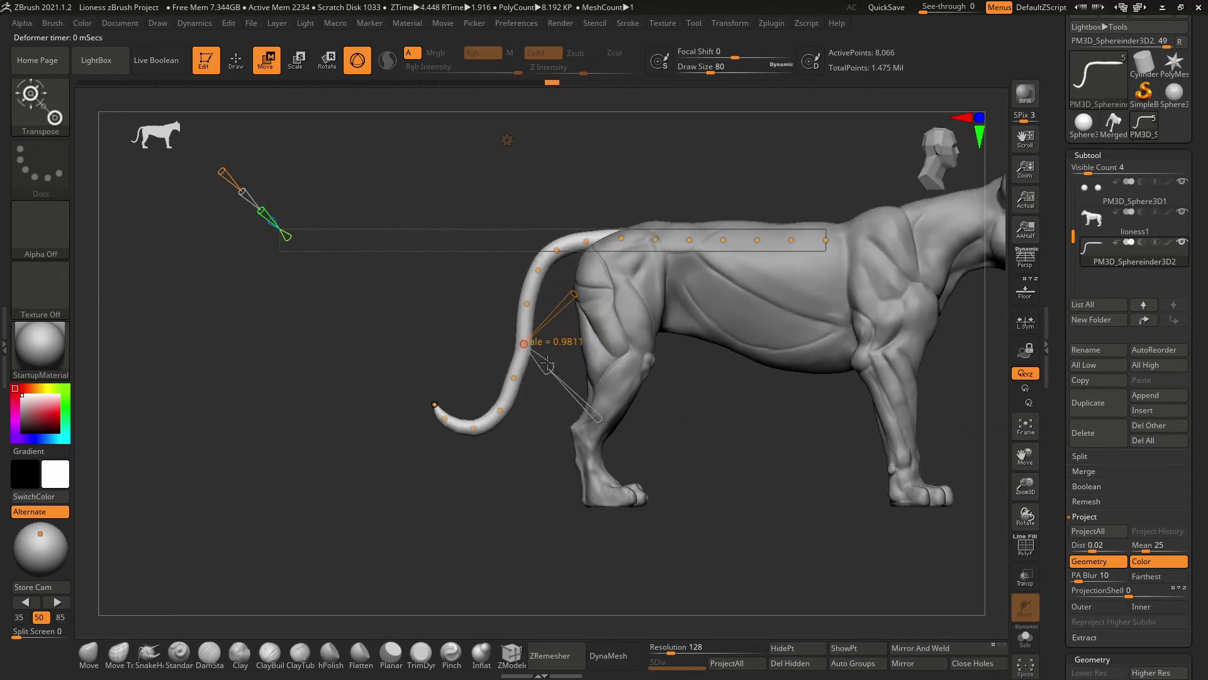
pyautogui.moveTo(547, 364); pyautogui.dragTo(578, 272)
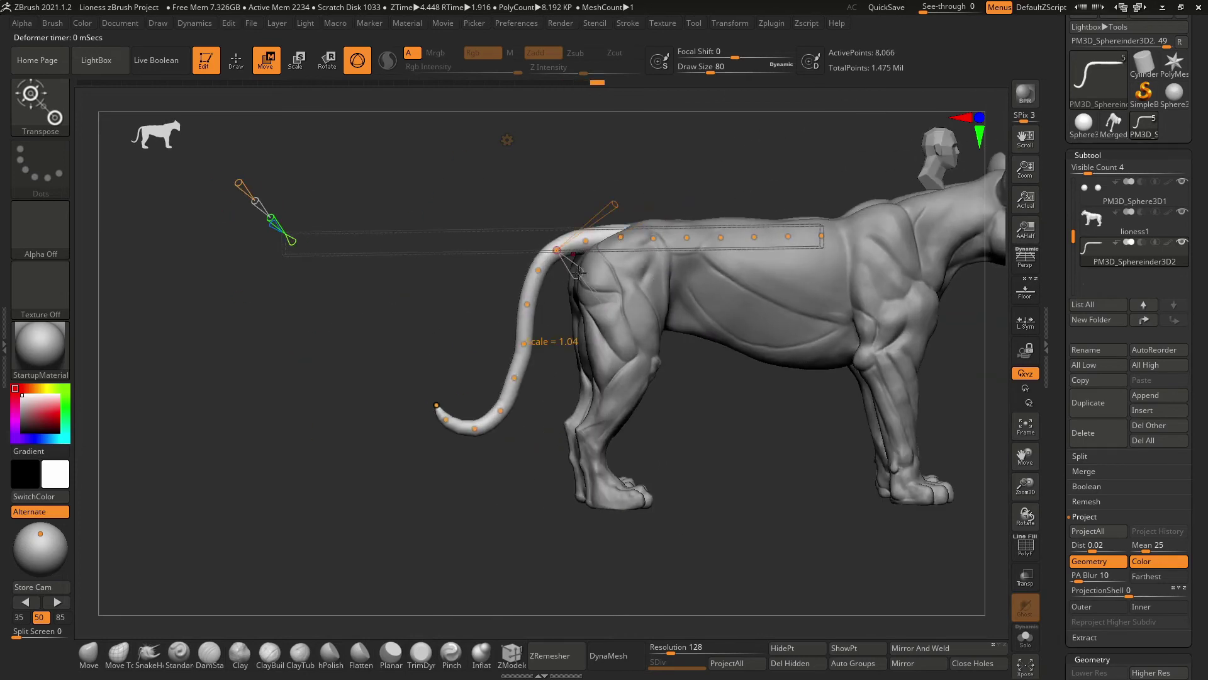
pyautogui.moveTo(518, 381); pyautogui.dragTo(594, 453)
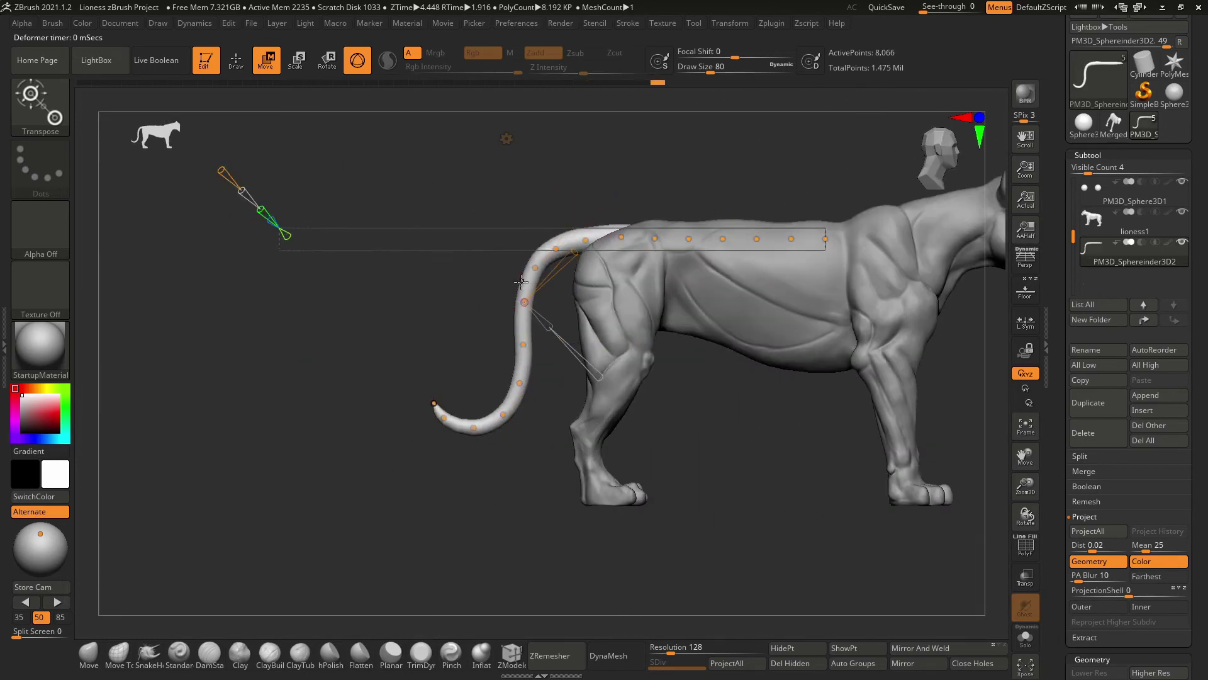
pyautogui.moveTo(747, 502)
pyautogui.mouseDown()
pyautogui.moveTo(741, 477)
pyautogui.moveTo(851, 433)
pyautogui.moveTo(368, 516)
pyautogui.mouseUp()
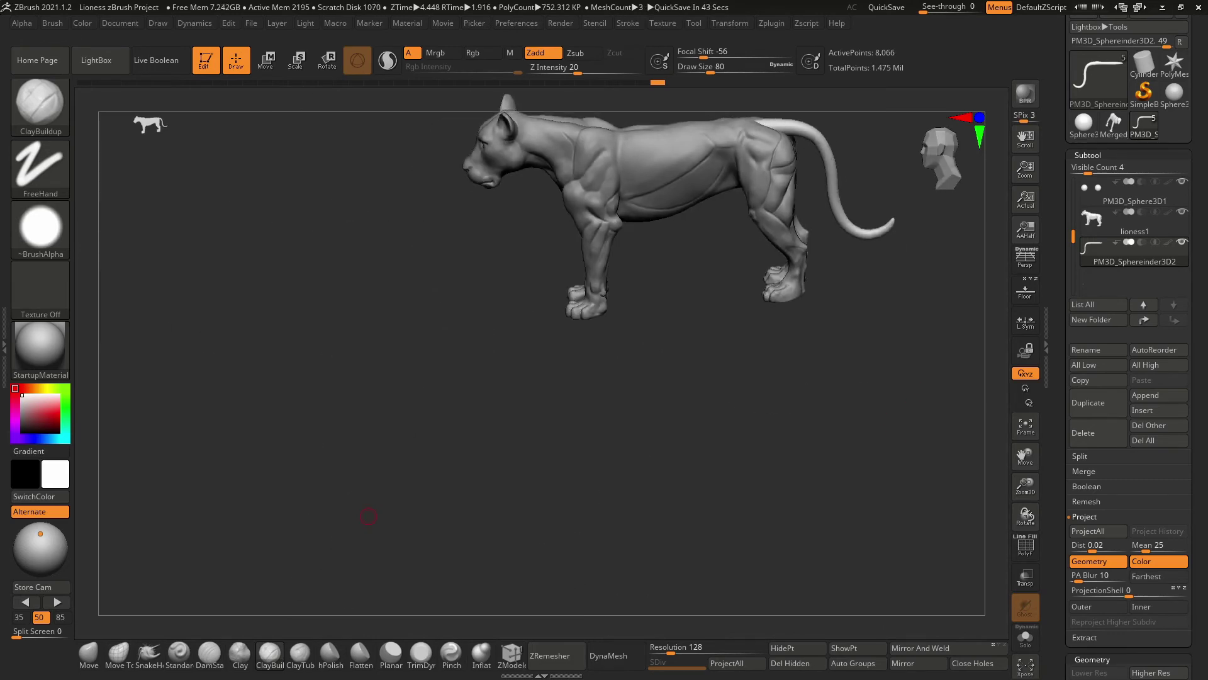
# Step: Make the lioness body the active subtool in perspective view, zoomed in on her head
pyautogui.moveTo(668, 354); pyautogui.dragTo(748, 295)
pyautogui.press('p')
pyautogui.keyDown('alt'); pyautogui.click(748, 296); pyautogui.keyUp('alt')
pyautogui.moveTo(851, 375)
pyautogui.mouseDown()
pyautogui.moveTo(917, 329)
pyautogui.moveTo(744, 205)
pyautogui.moveTo(772, 356)
pyautogui.moveTo(790, 210)
pyautogui.moveTo(633, 264)
pyautogui.moveTo(552, 399)
pyautogui.moveTo(500, 363)
pyautogui.mouseUp()
# Step: Try the Standard brush, then return to the ClayBuildup brush
pyautogui.press('b')
pyautogui.press('s')
pyautogui.press('t')
pyautogui.press('b')
pyautogui.press('c')
pyautogui.press('b')
# Step: Frame the lioness's eye from the side and lower the Draw Size for fine eye work
pyautogui.scroll(-10, 1127, 403)
pyautogui.moveTo(868, 378)
pyautogui.mouseDown()
pyautogui.moveTo(817, 372)
pyautogui.moveTo(868, 378)
pyautogui.moveTo(872, 356)
pyautogui.mouseUp()
pyautogui.moveTo(695, 336)
pyautogui.mouseDown()
pyautogui.moveTo(889, 364)
pyautogui.moveTo(615, 312)
pyautogui.mouseUp()
pyautogui.press('s')
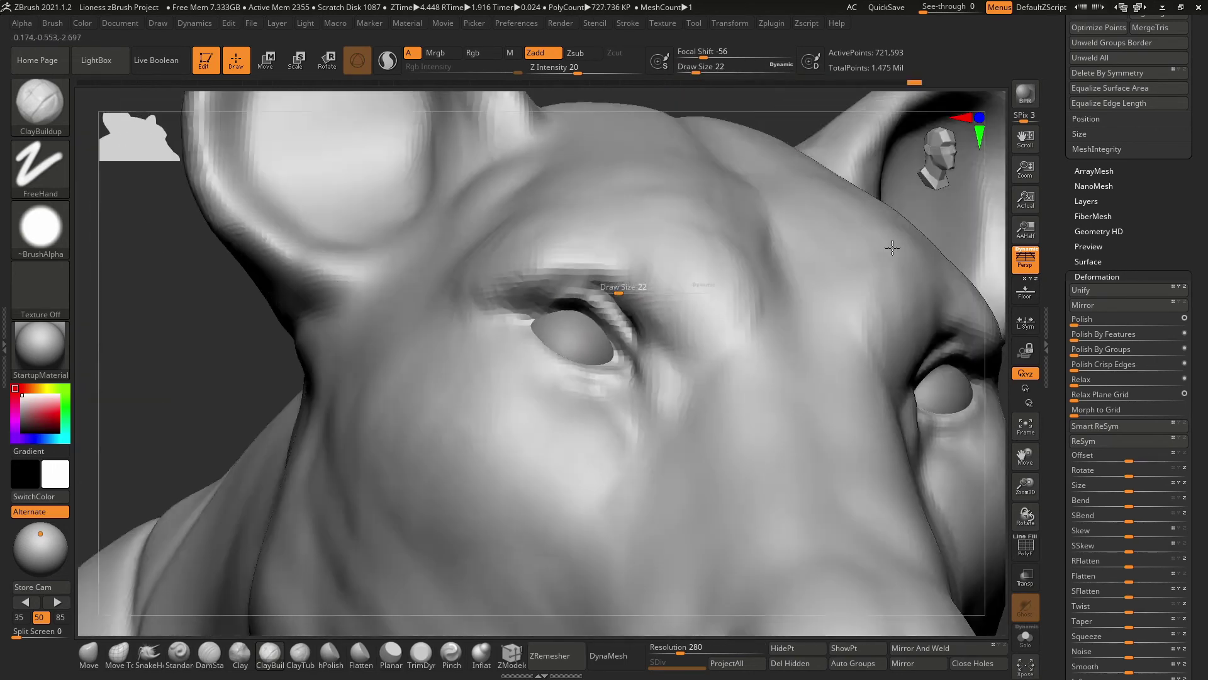